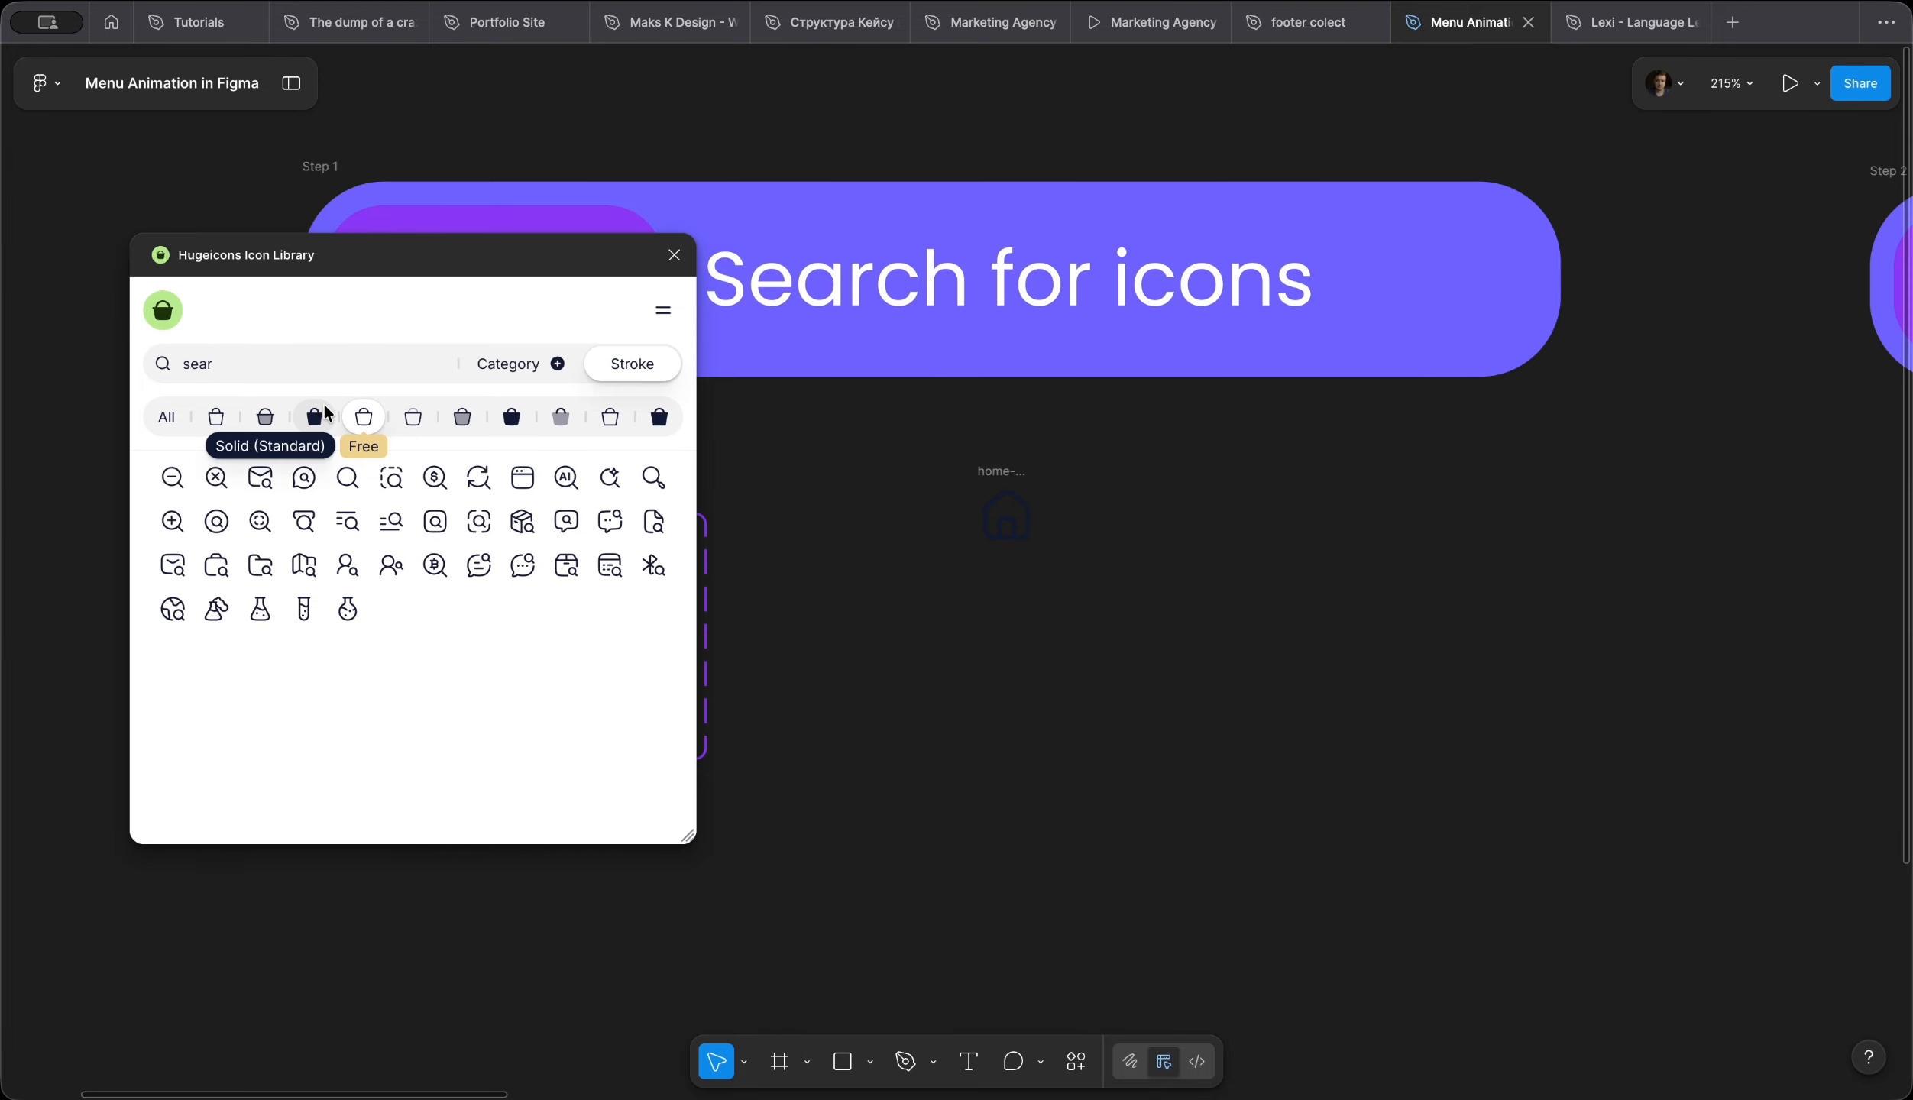
Step: Place the search-01 icon below the home icon, and the bookmark-02 icon found with the search "sav" beside it
left_click_drag(343, 478, 1000, 603)
key("BackSpace")
key("BackSpace")
key("BackSpace")
key("BackSpace")
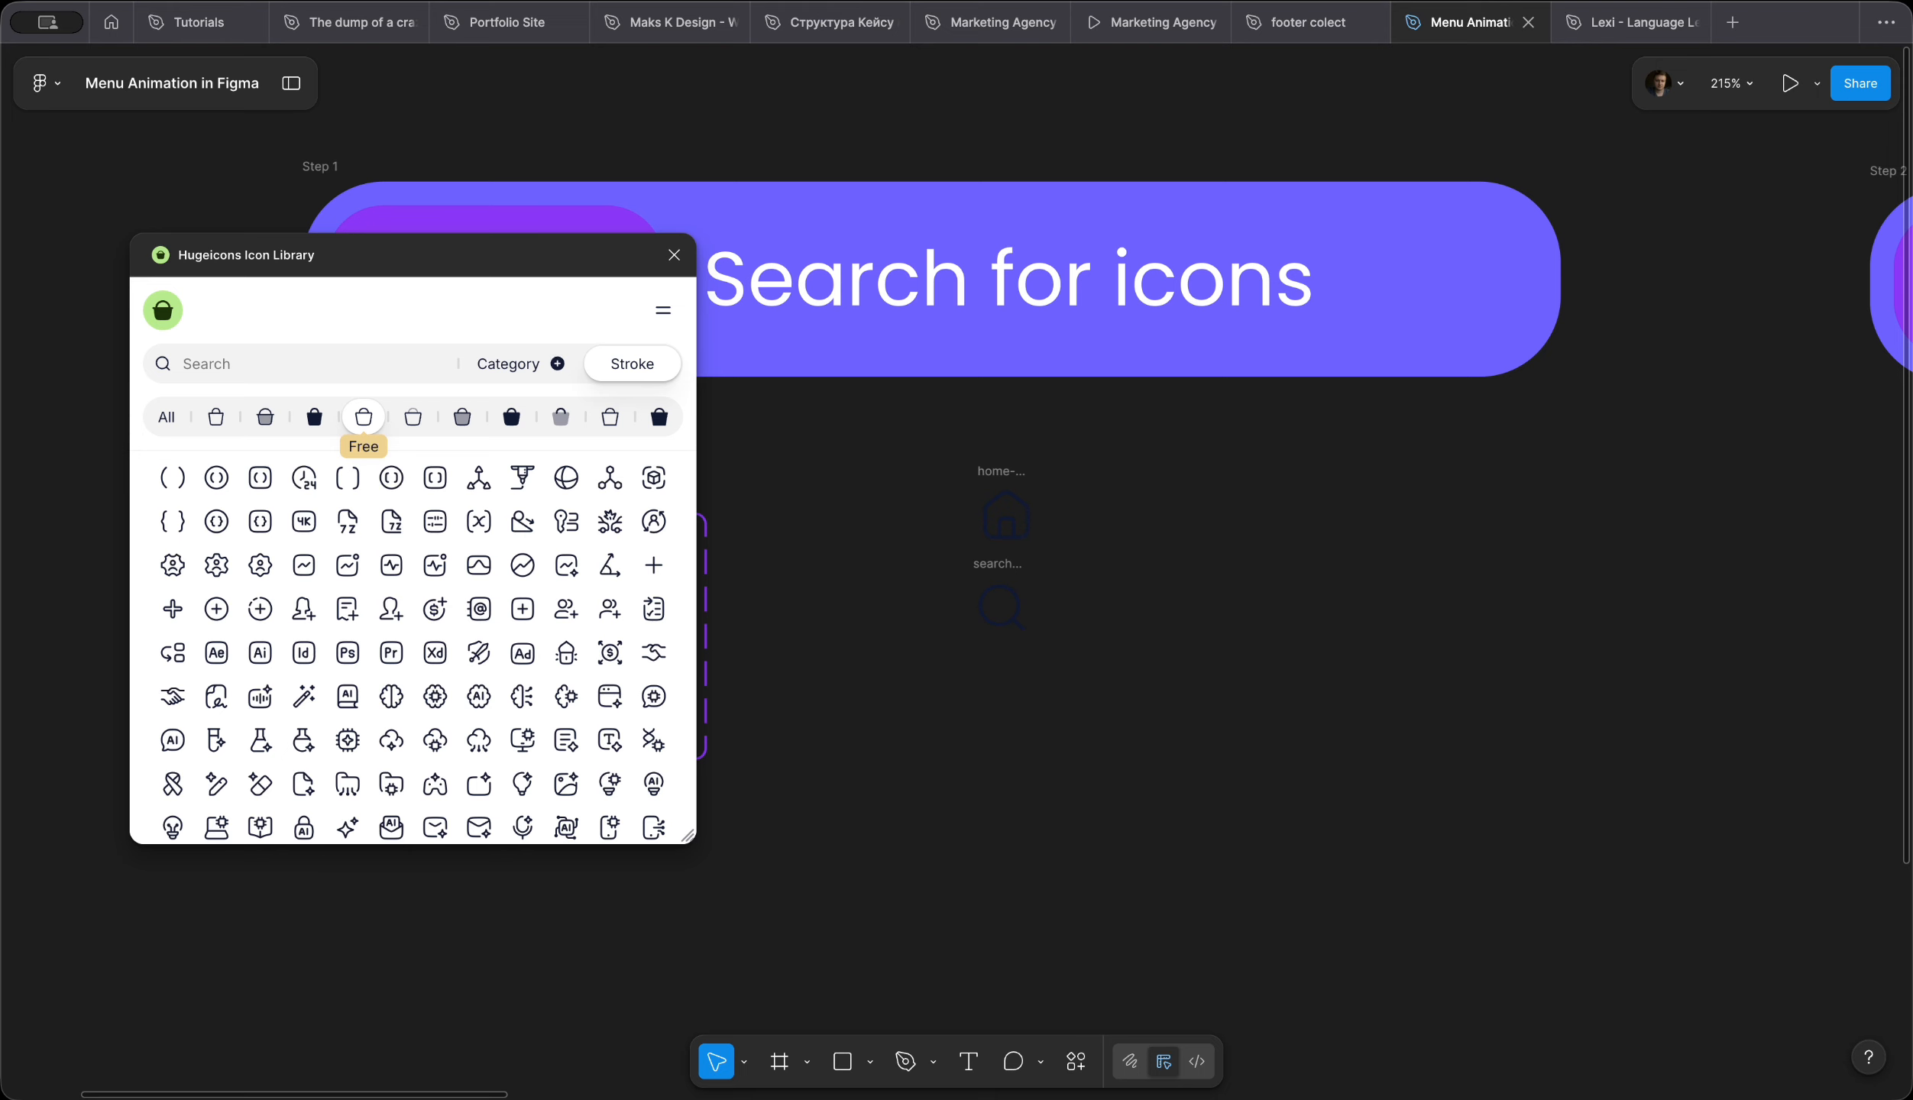
type("sav")
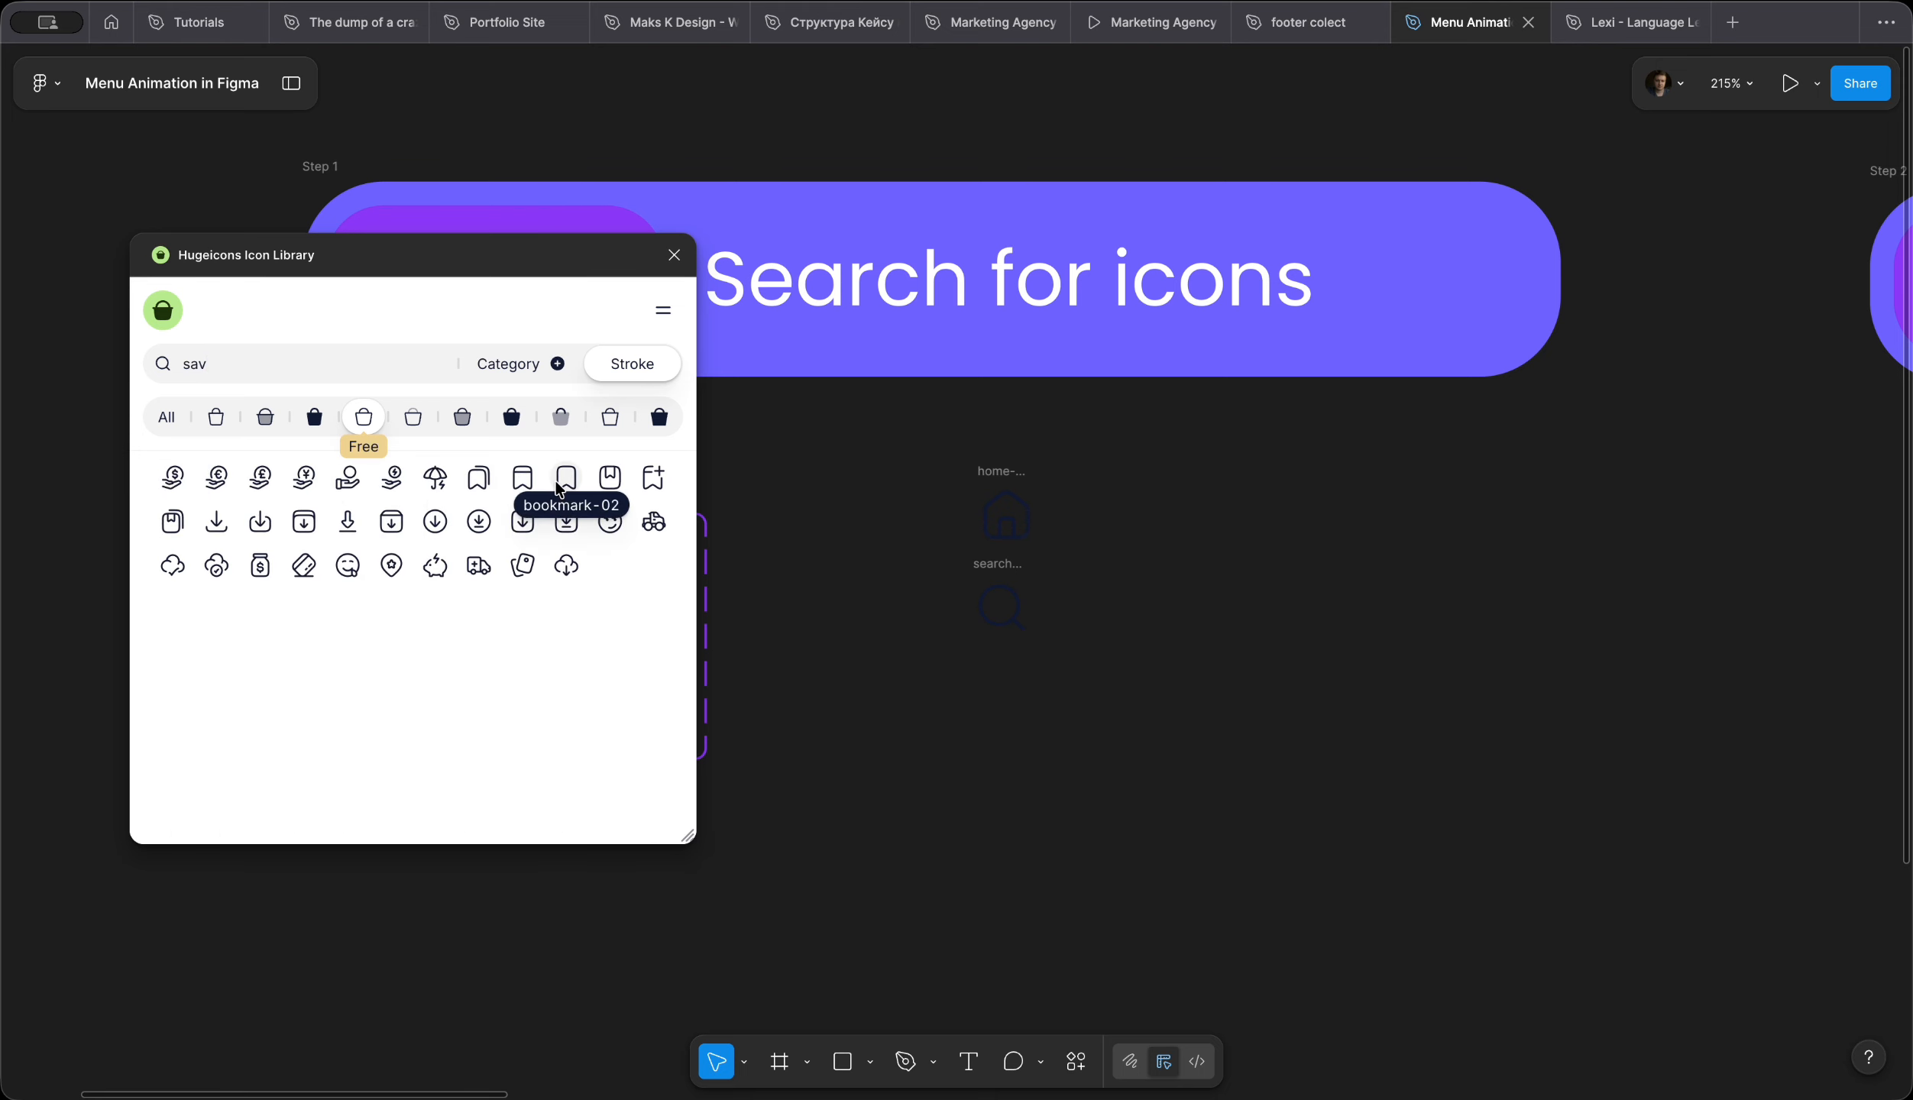
left_click_drag(566, 478, 1082, 616)
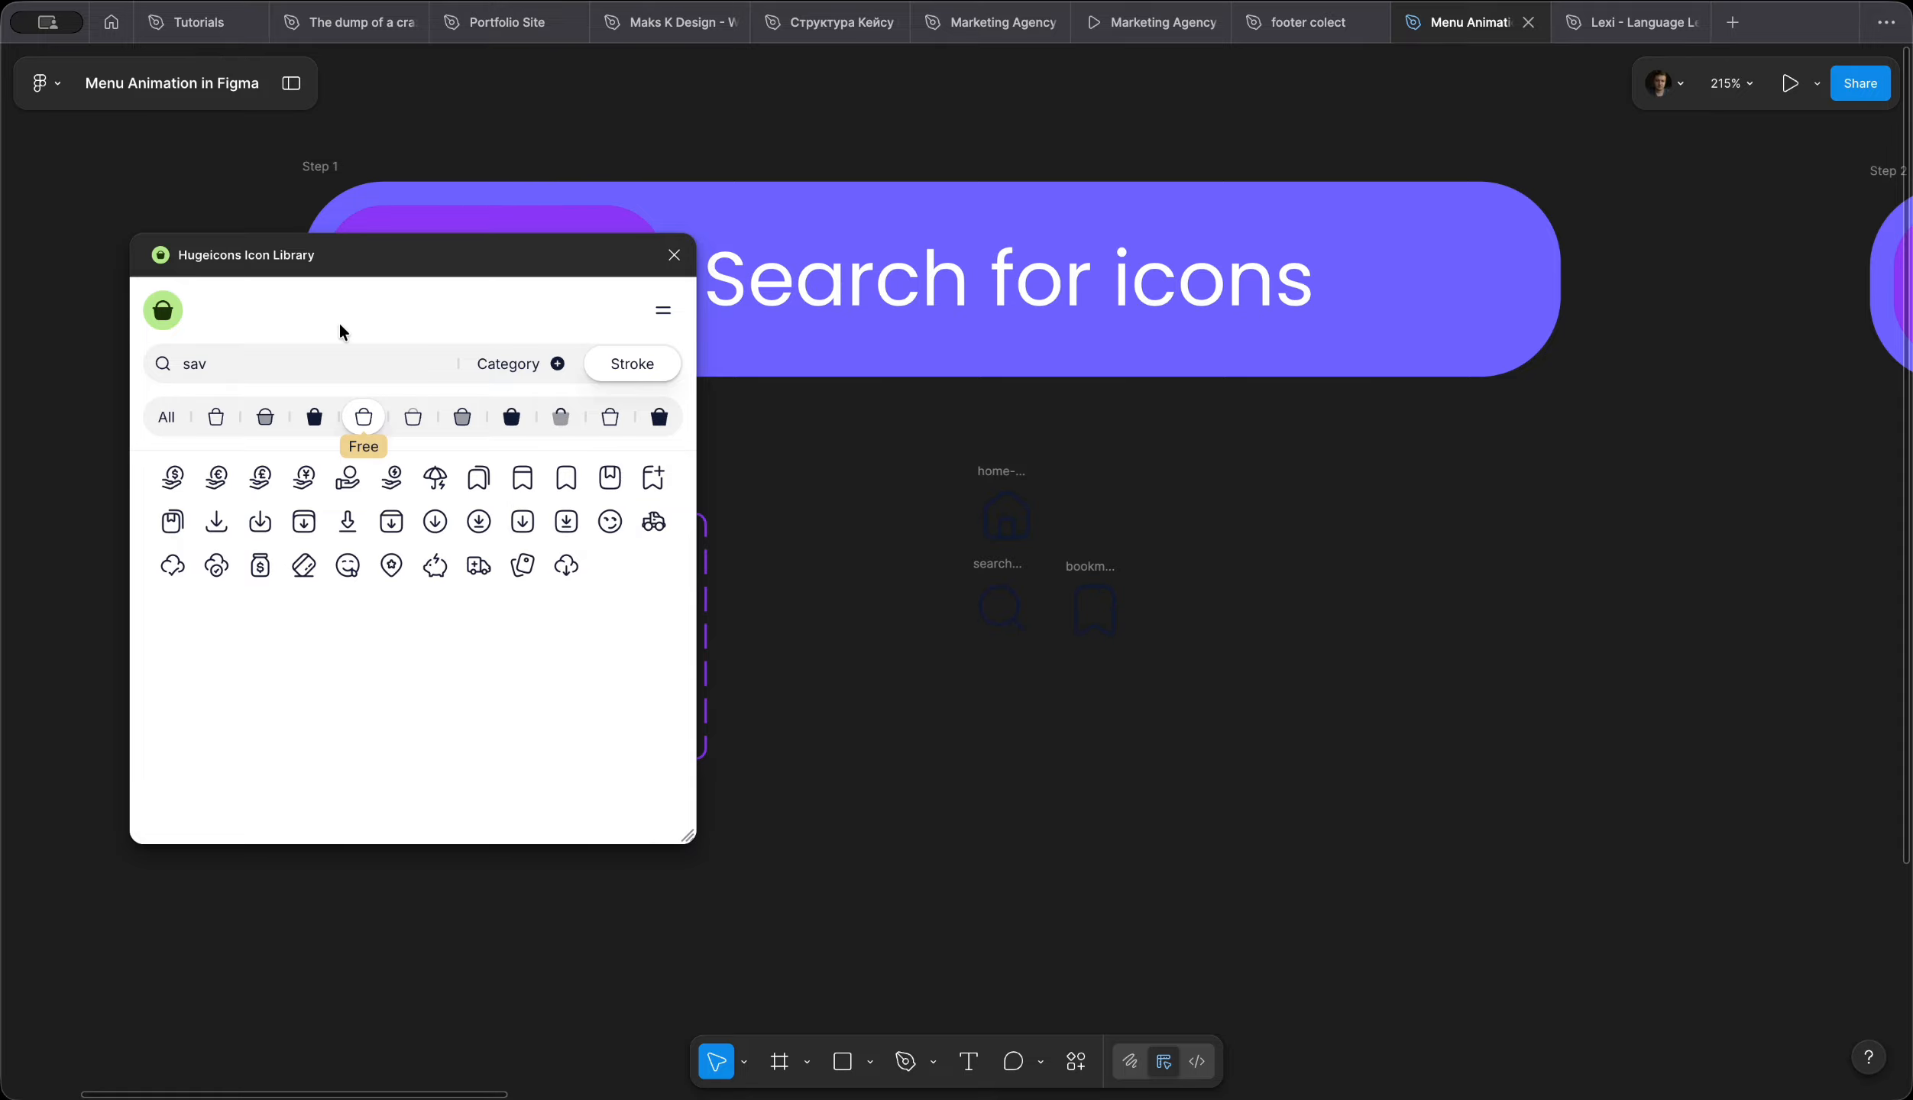
Step: Search the icon library for "prof", place the user icon above the bookmark icon and close the library
left_click(290, 361)
key("BackSpace")
key("BackSpace")
key("BackSpace")
type("prof")
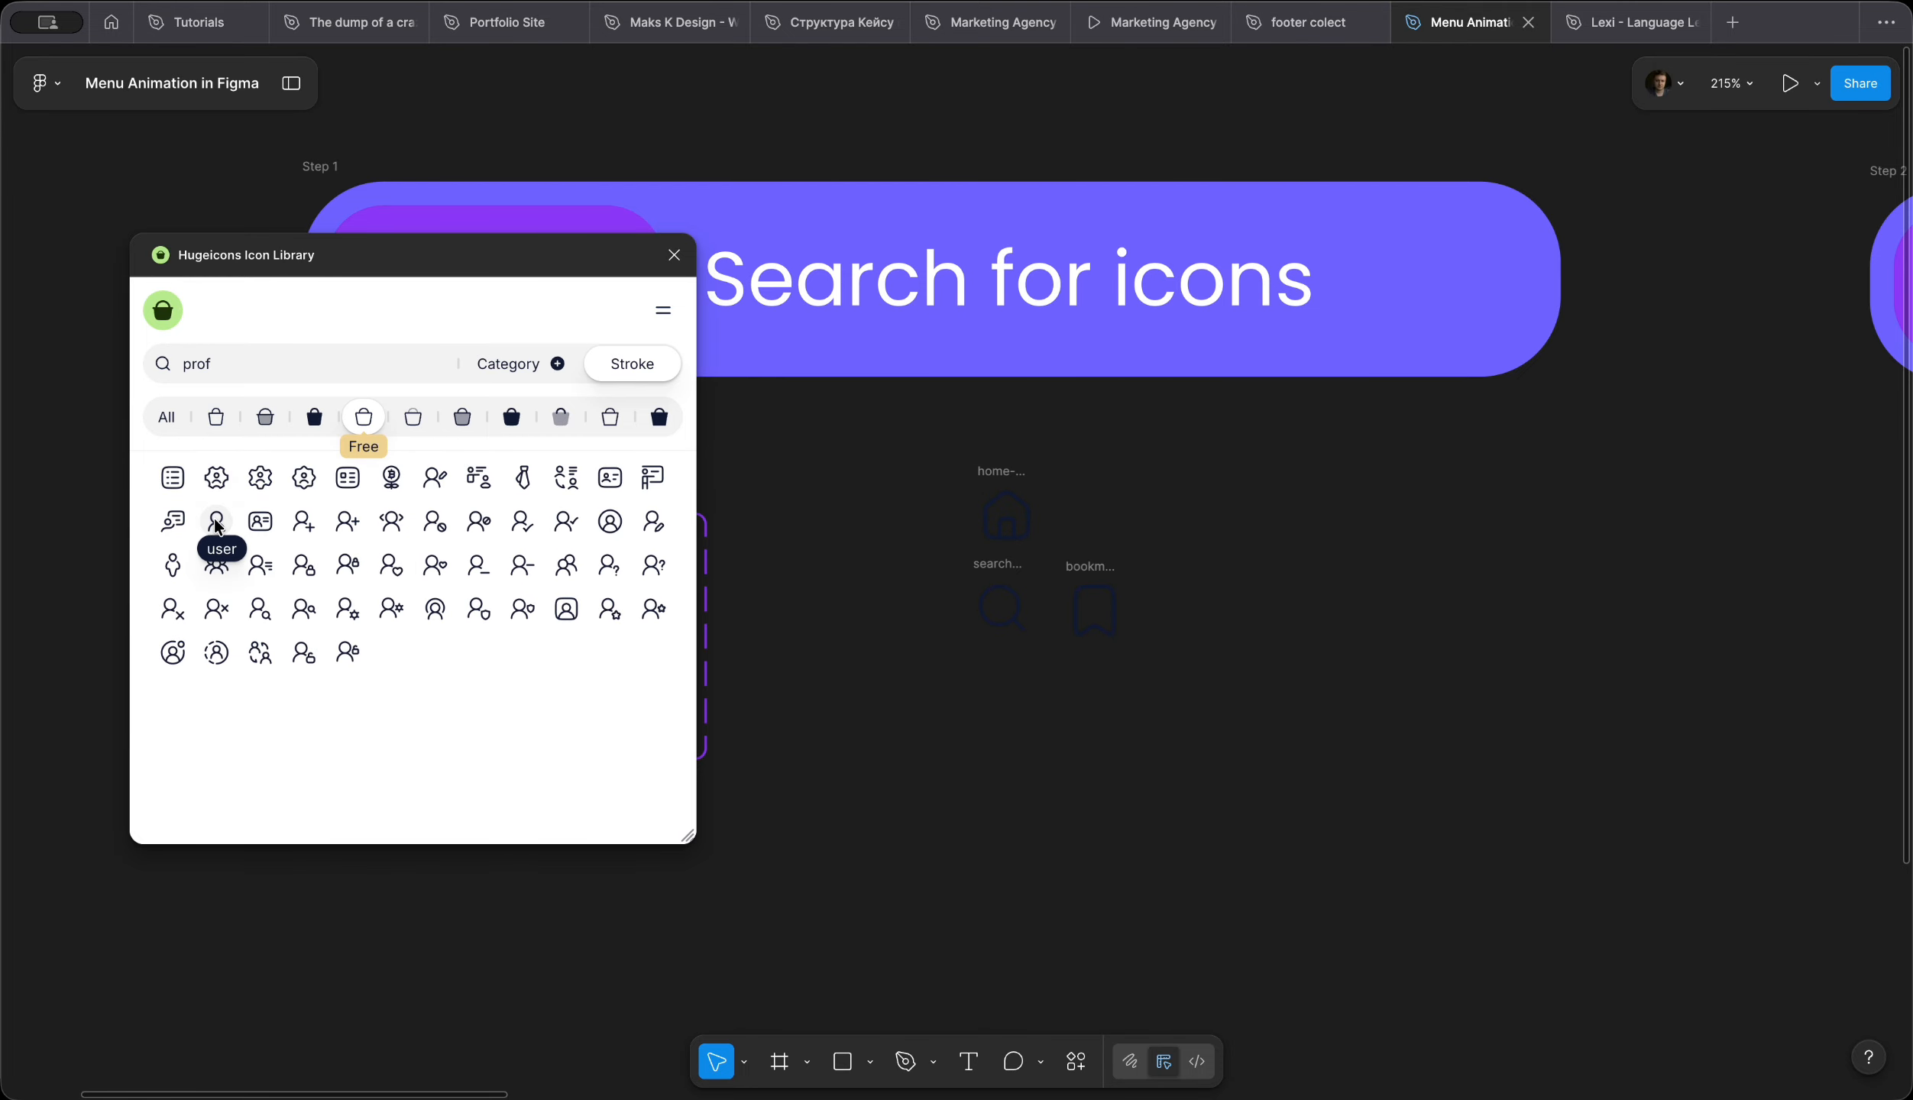
left_click_drag(216, 521, 1094, 493)
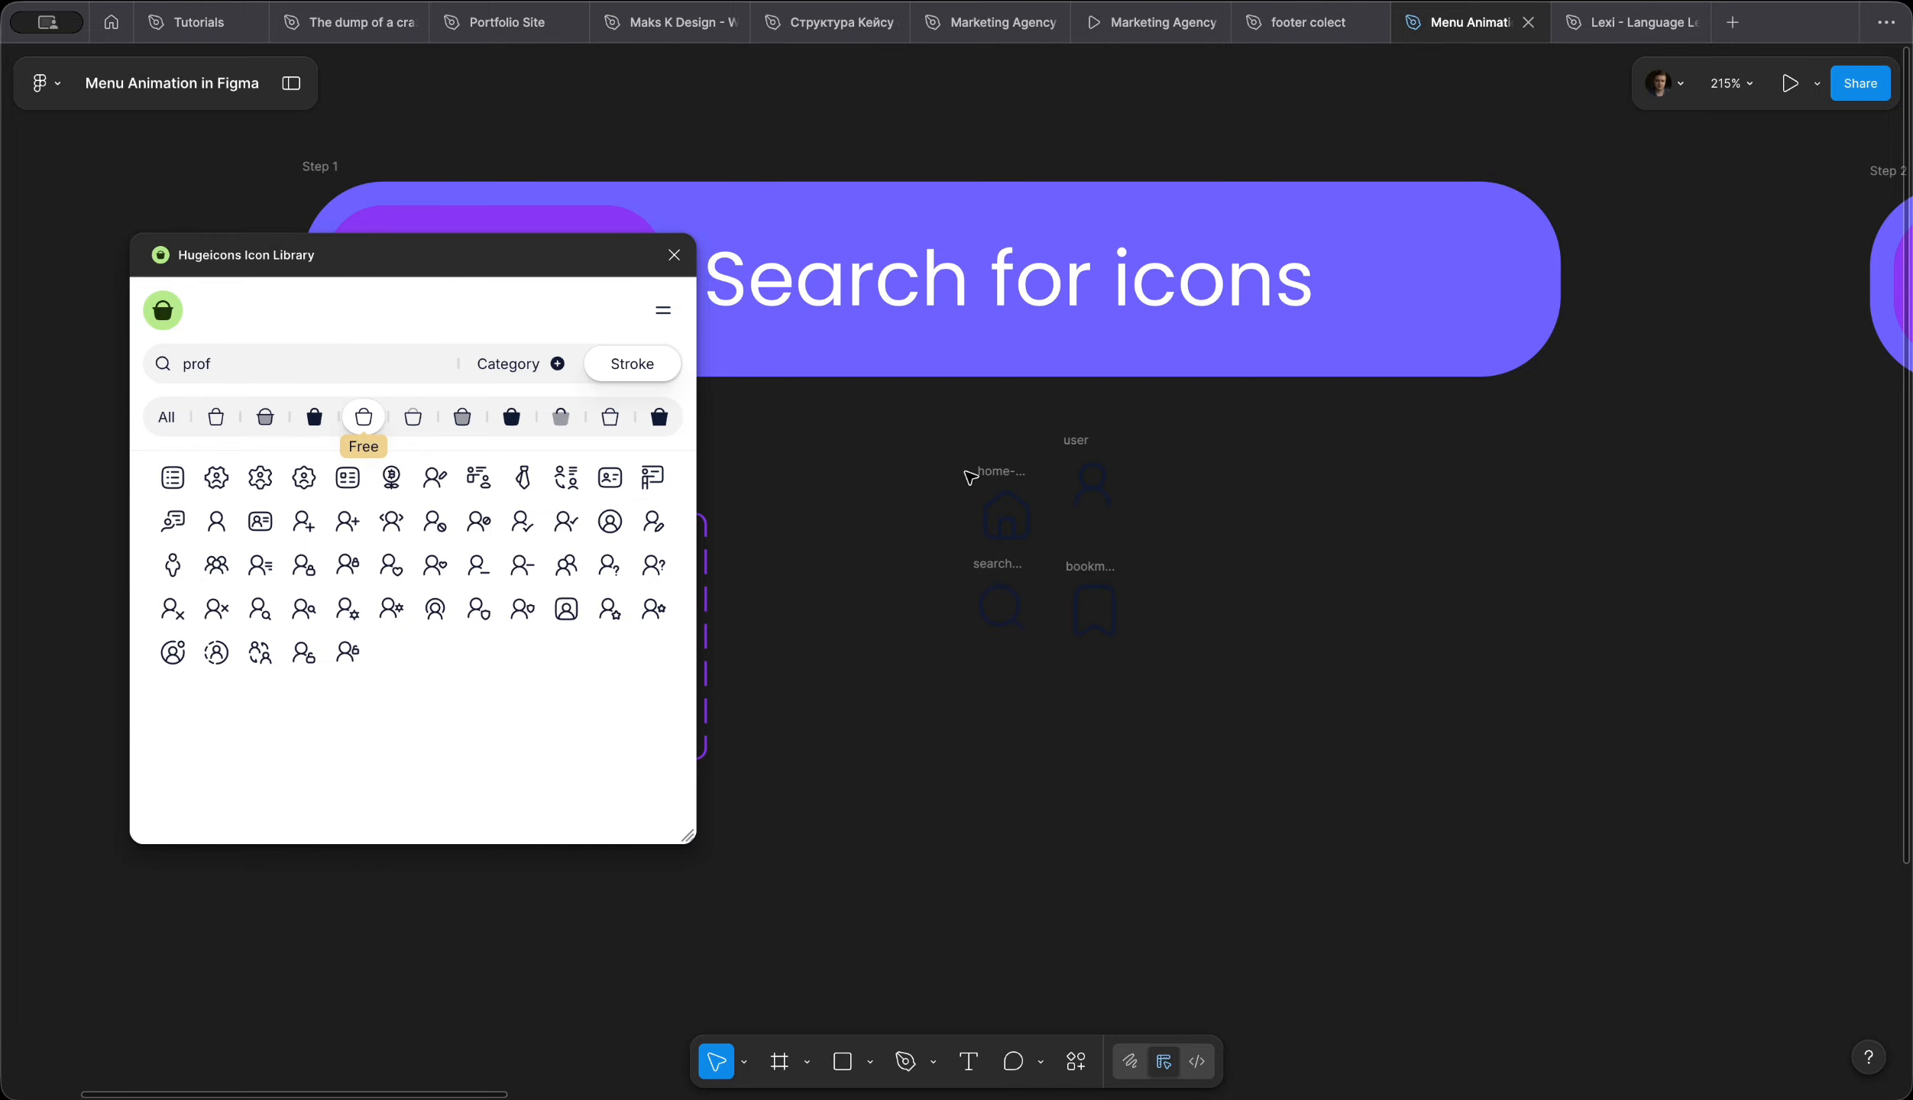
left_click(675, 254)
Step: Recolor the home, user, search and bookmark icons to the page's grey 6B7280
scroll(1144, 598, "up", 5)
left_click_drag(1178, 730, 792, 268)
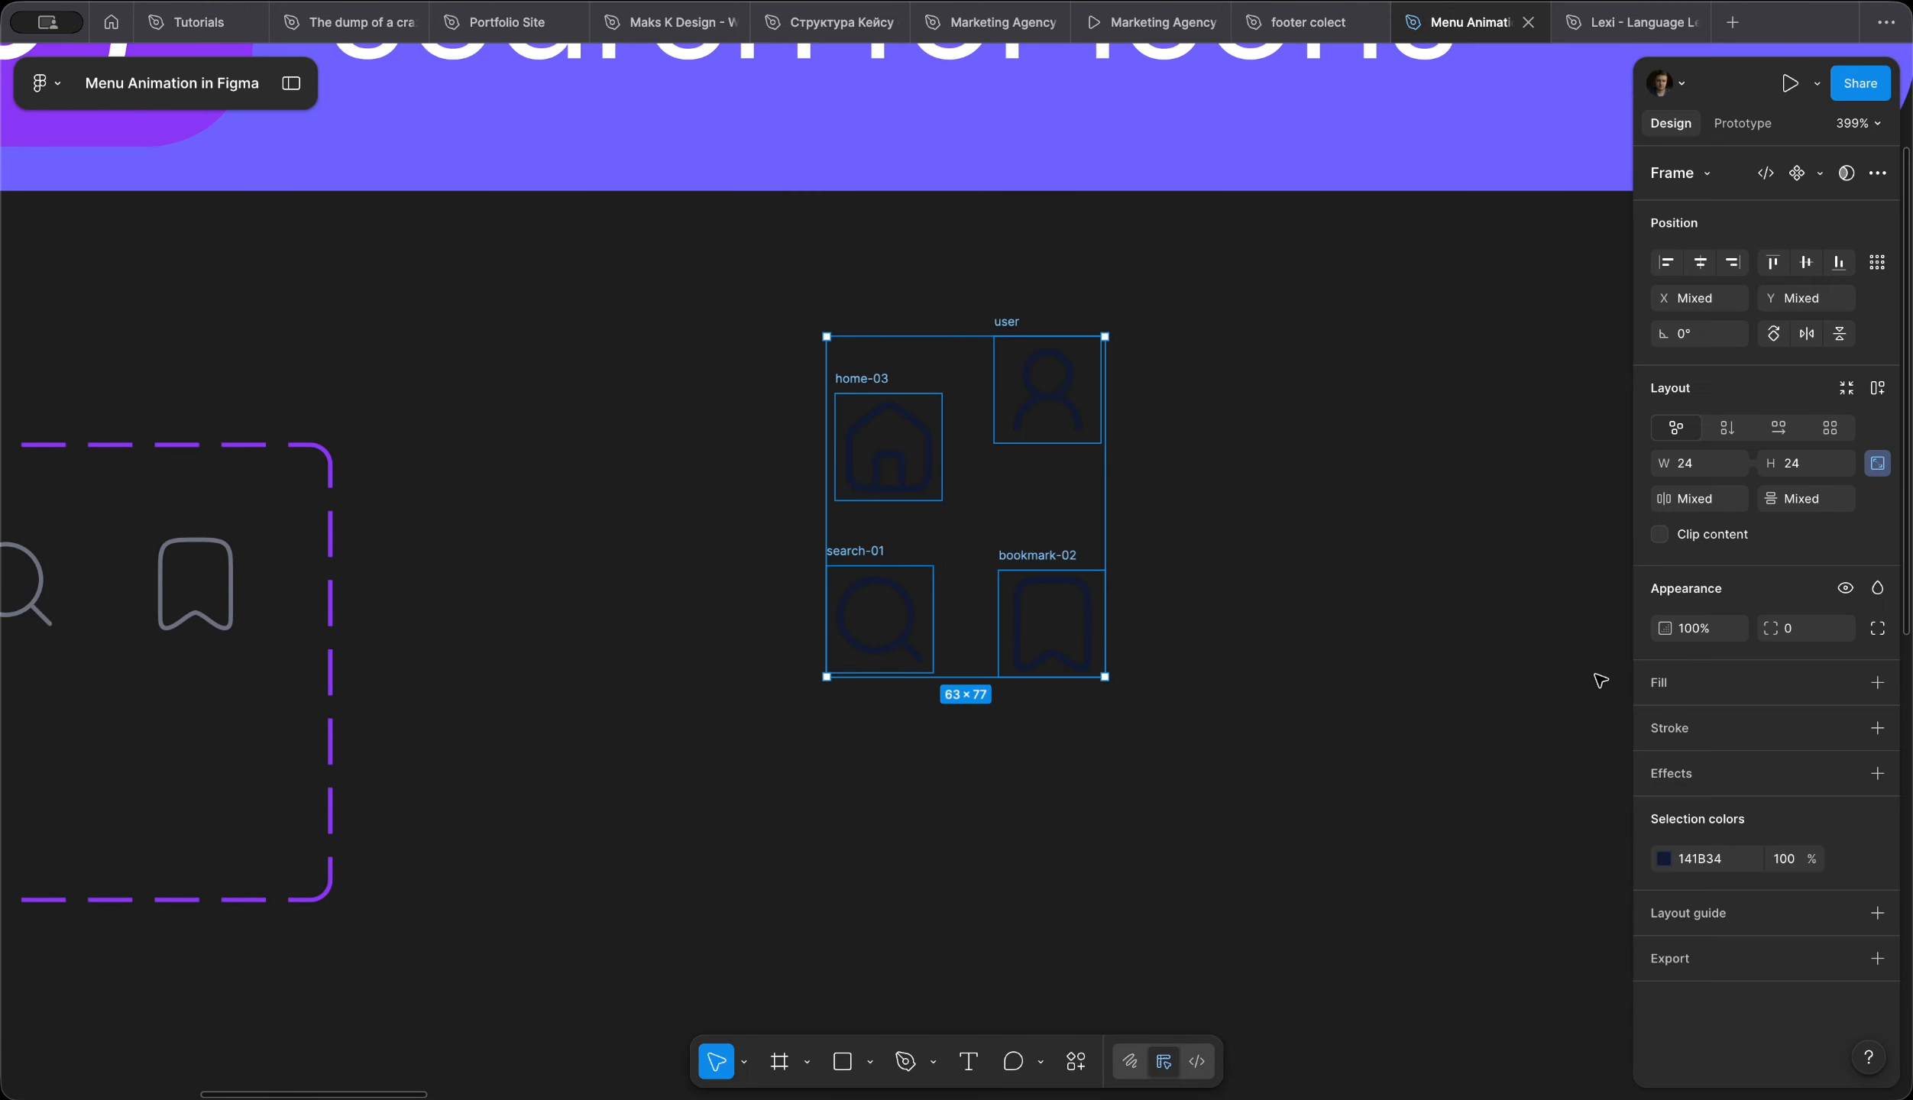
left_click(1662, 859)
left_click(1394, 1056)
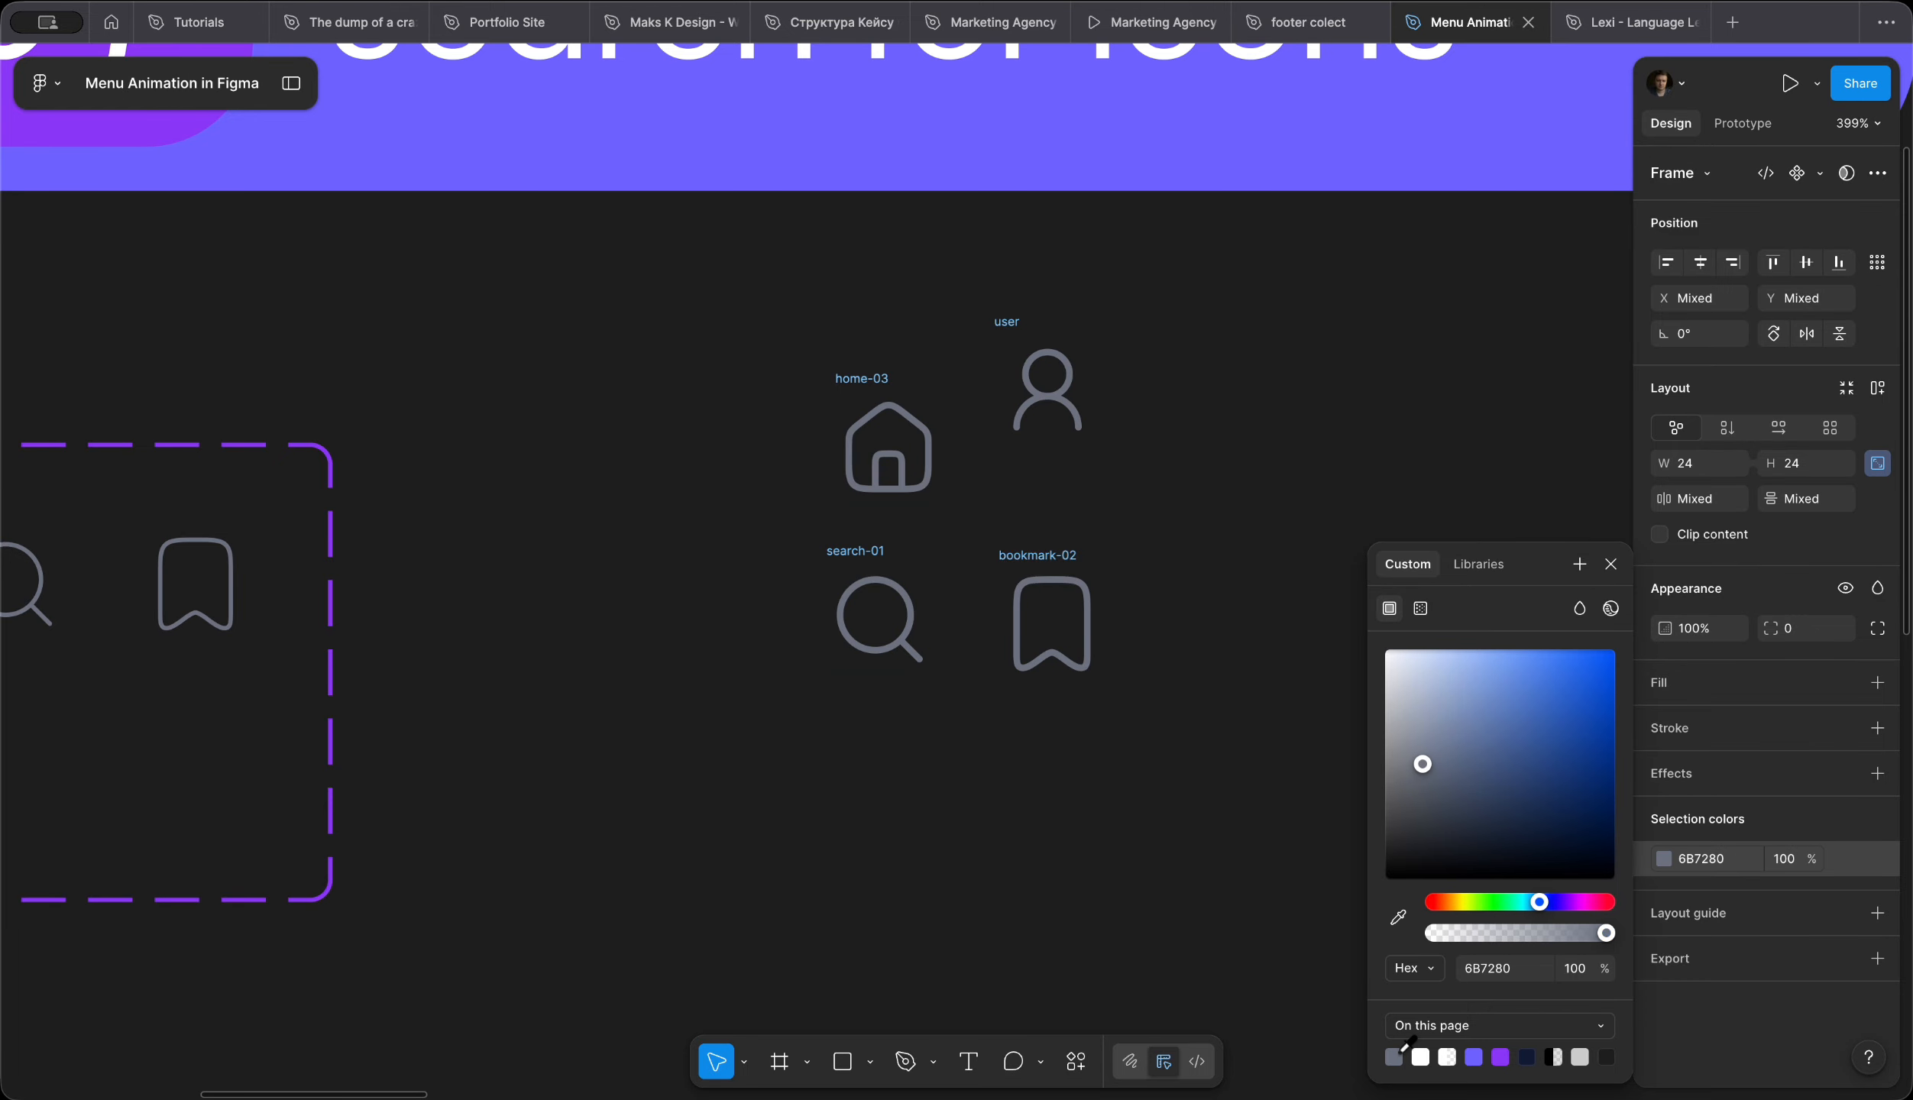
left_click(1180, 639)
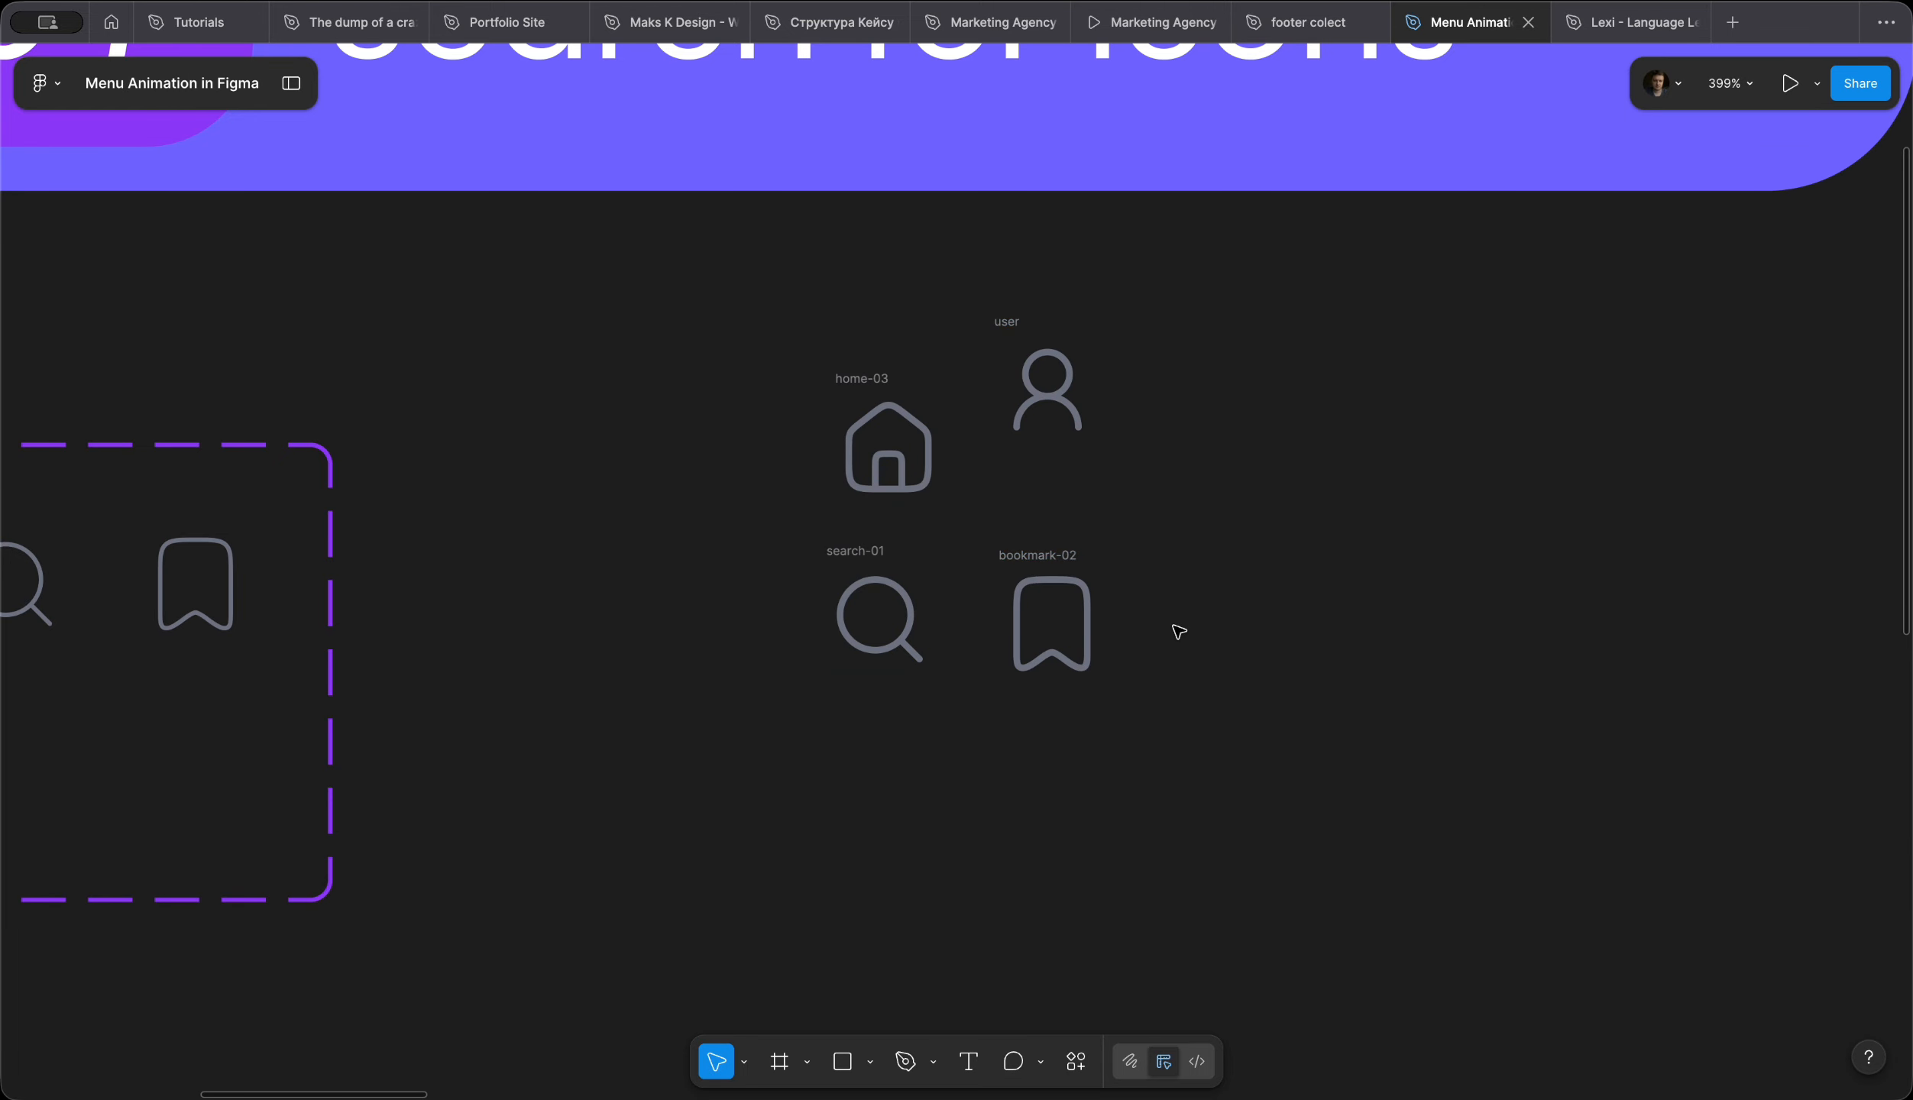
Step: Flatten the two paths of the user icon into a single vector
left_click(1068, 391)
left_click(1076, 413, "shift")
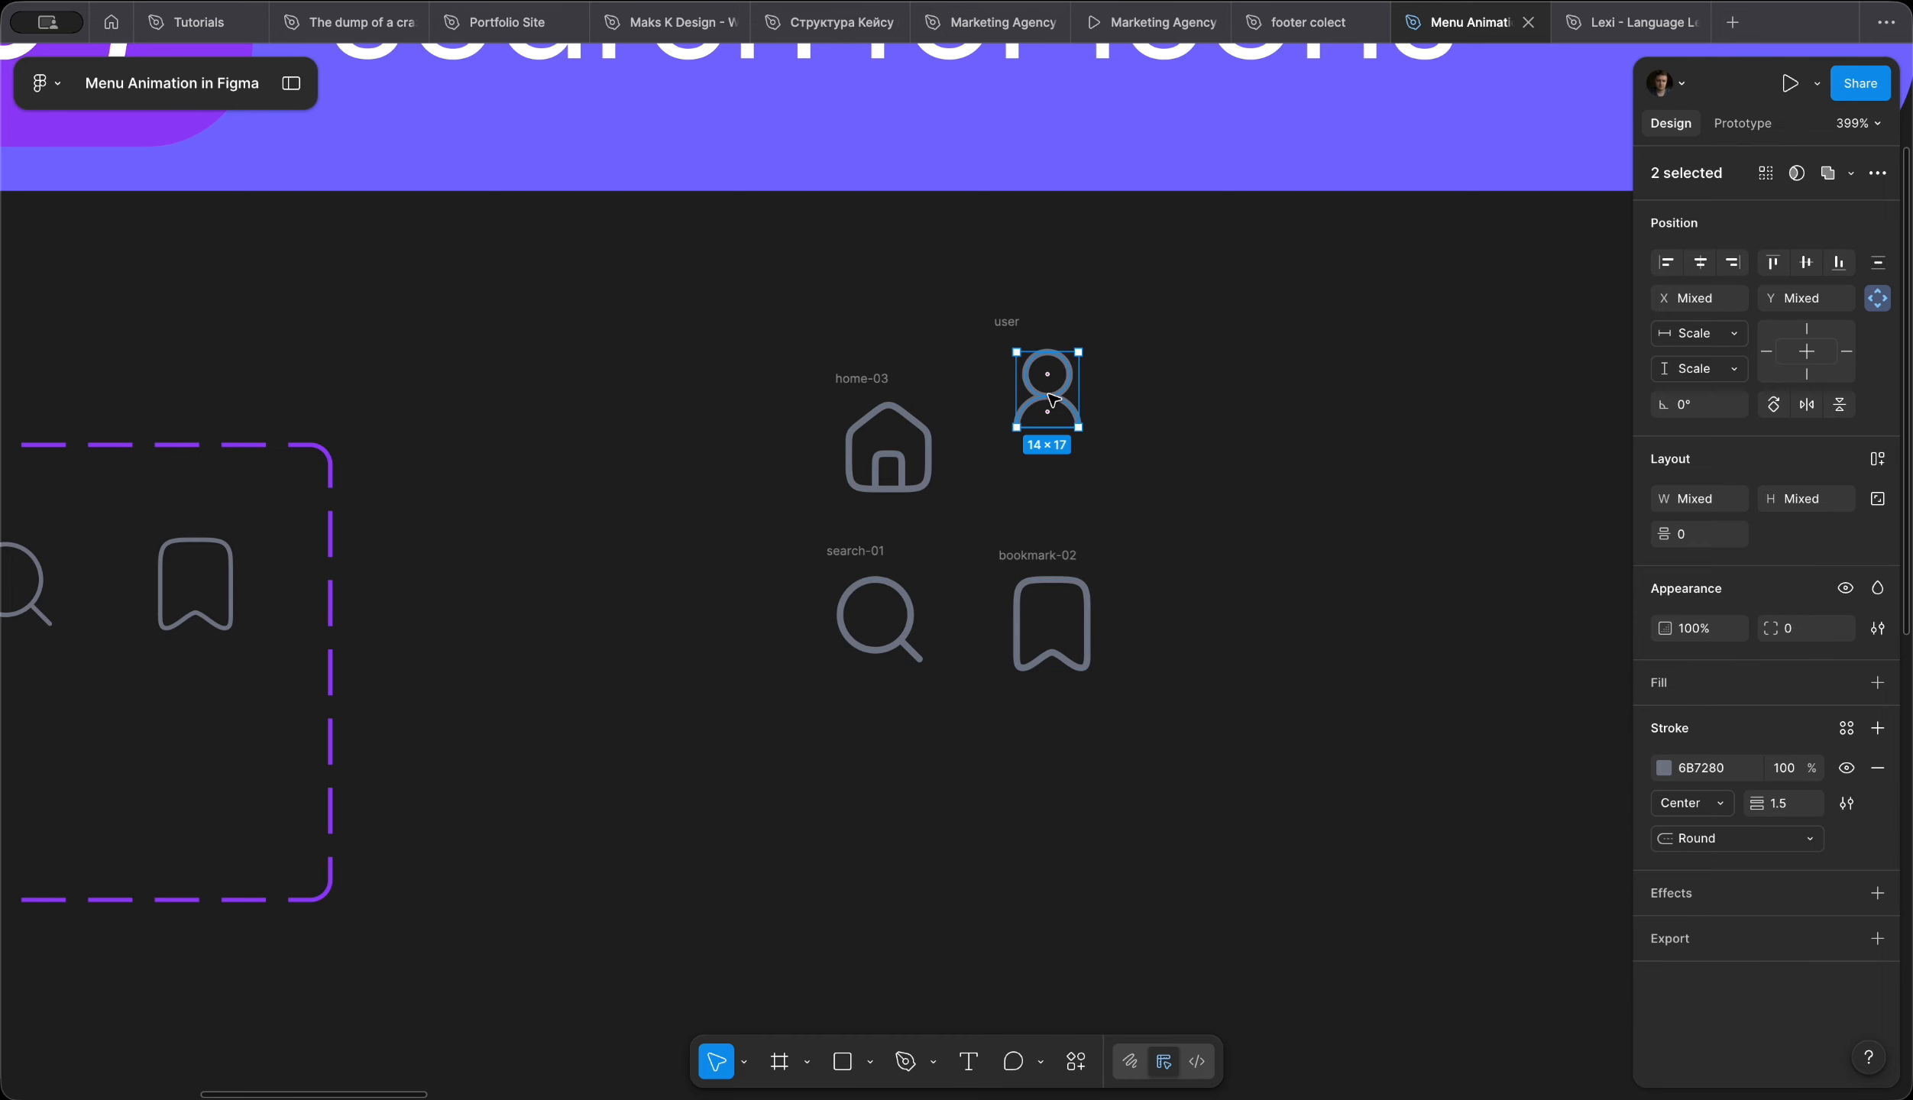
right_click(1048, 397)
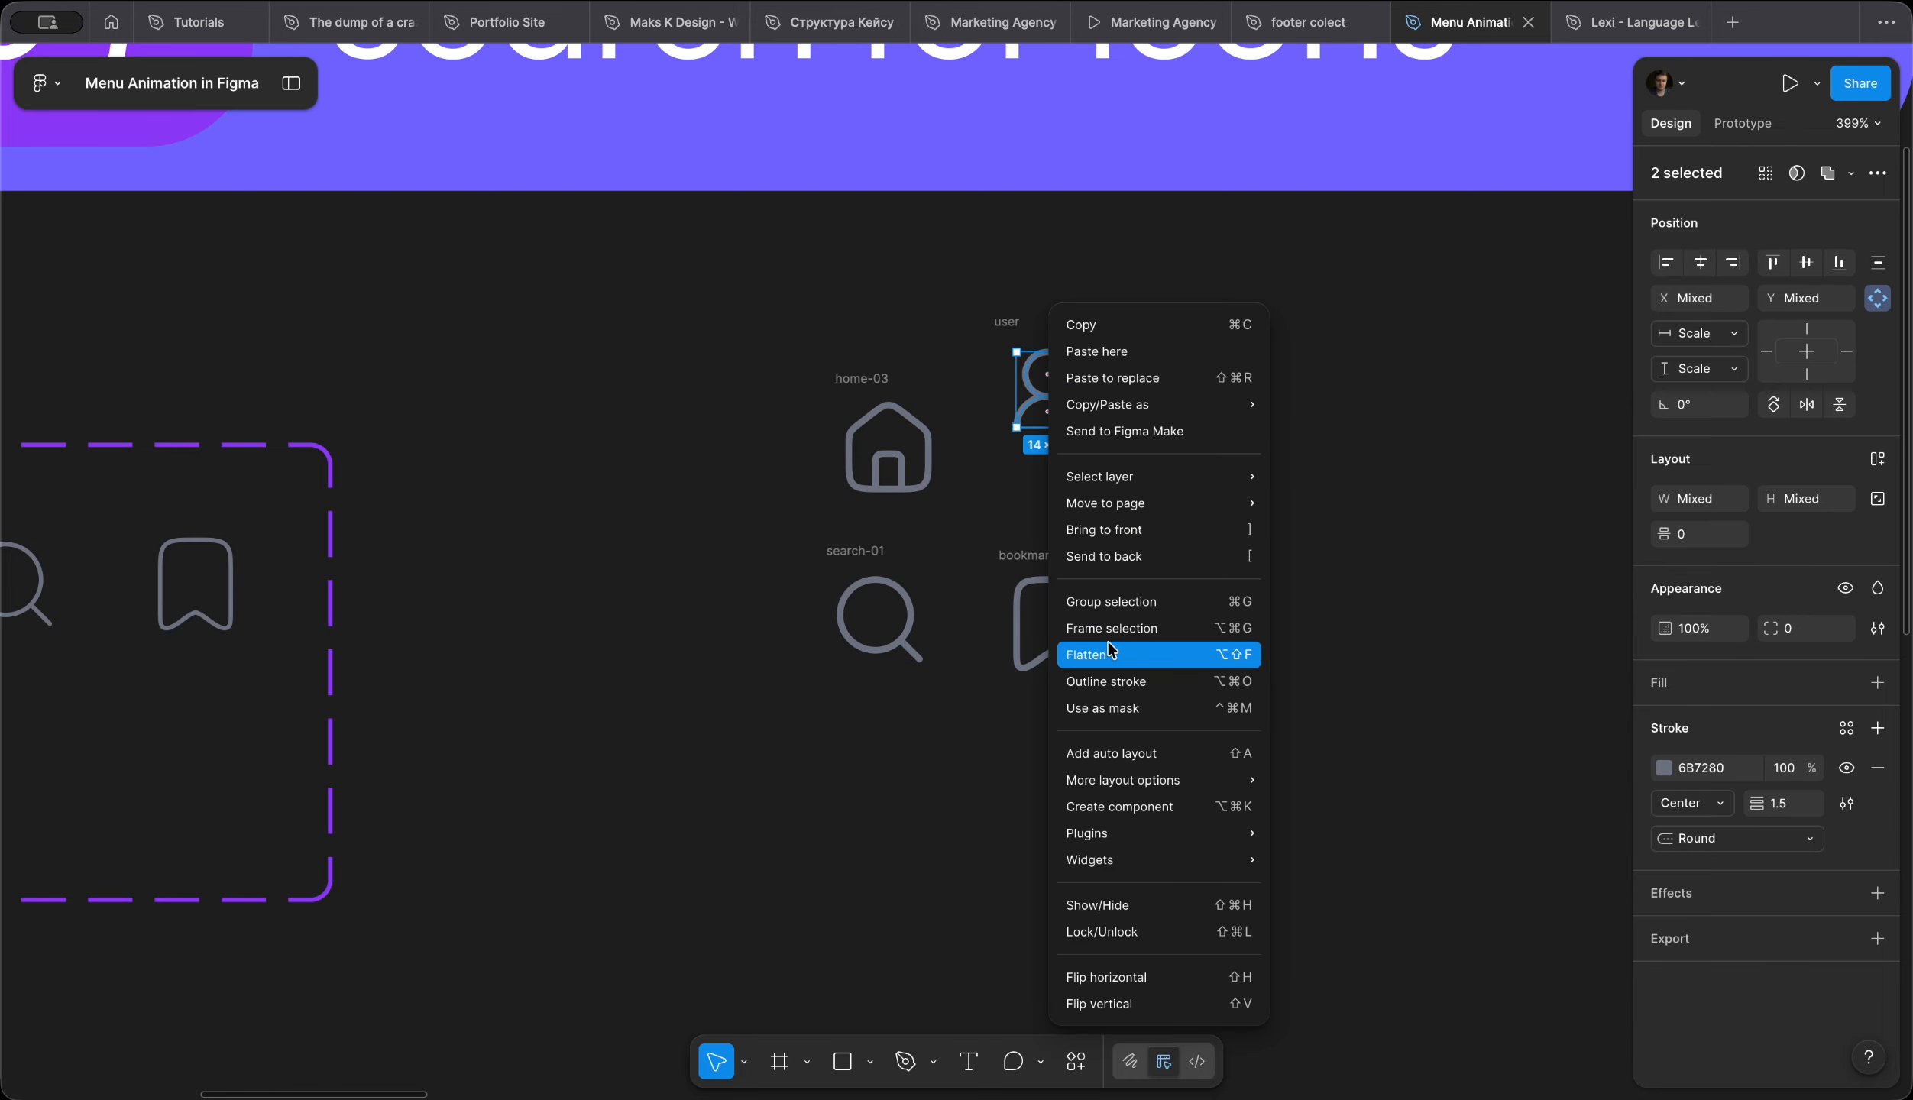
left_click(1113, 654)
Step: Flatten the house outline and door of the home-03 icon into one vector
left_click(924, 427)
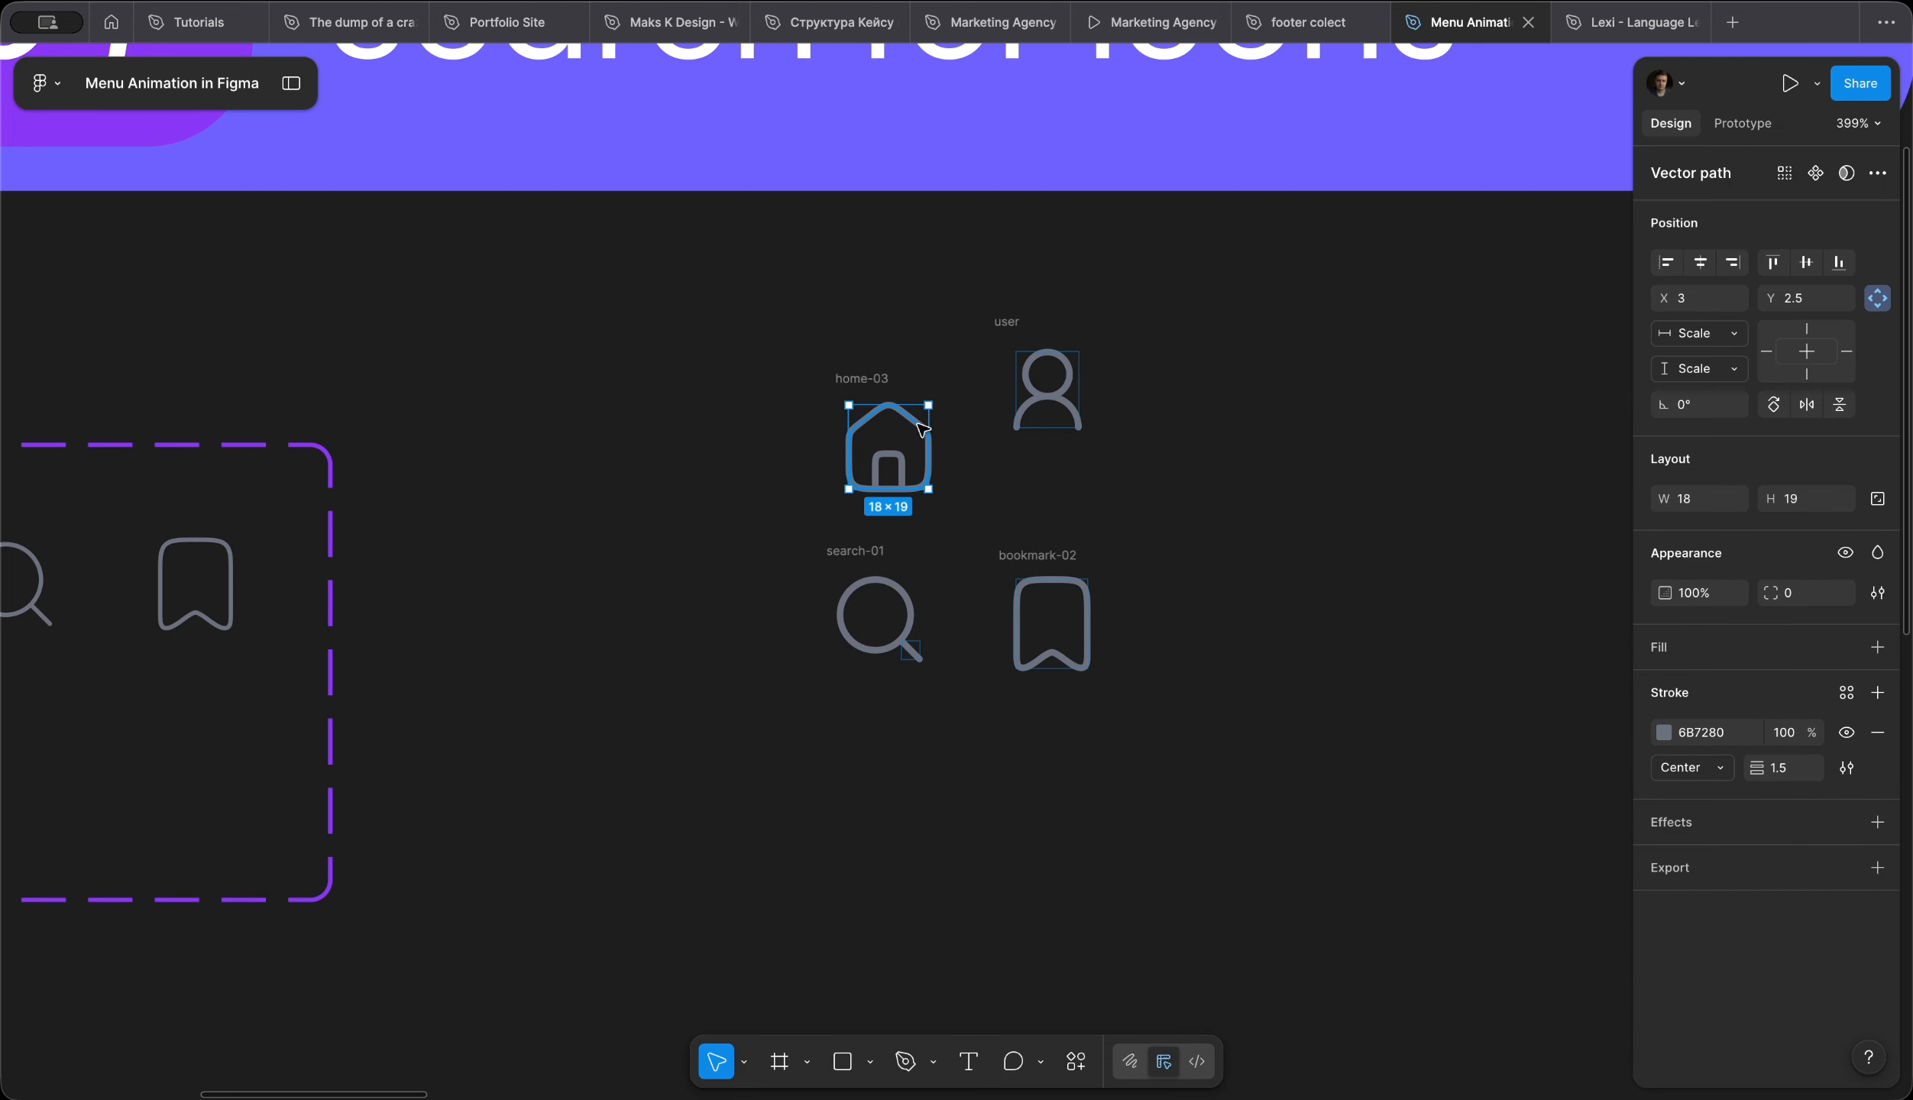
left_click(902, 466, "shift")
right_click(902, 466)
left_click(963, 653)
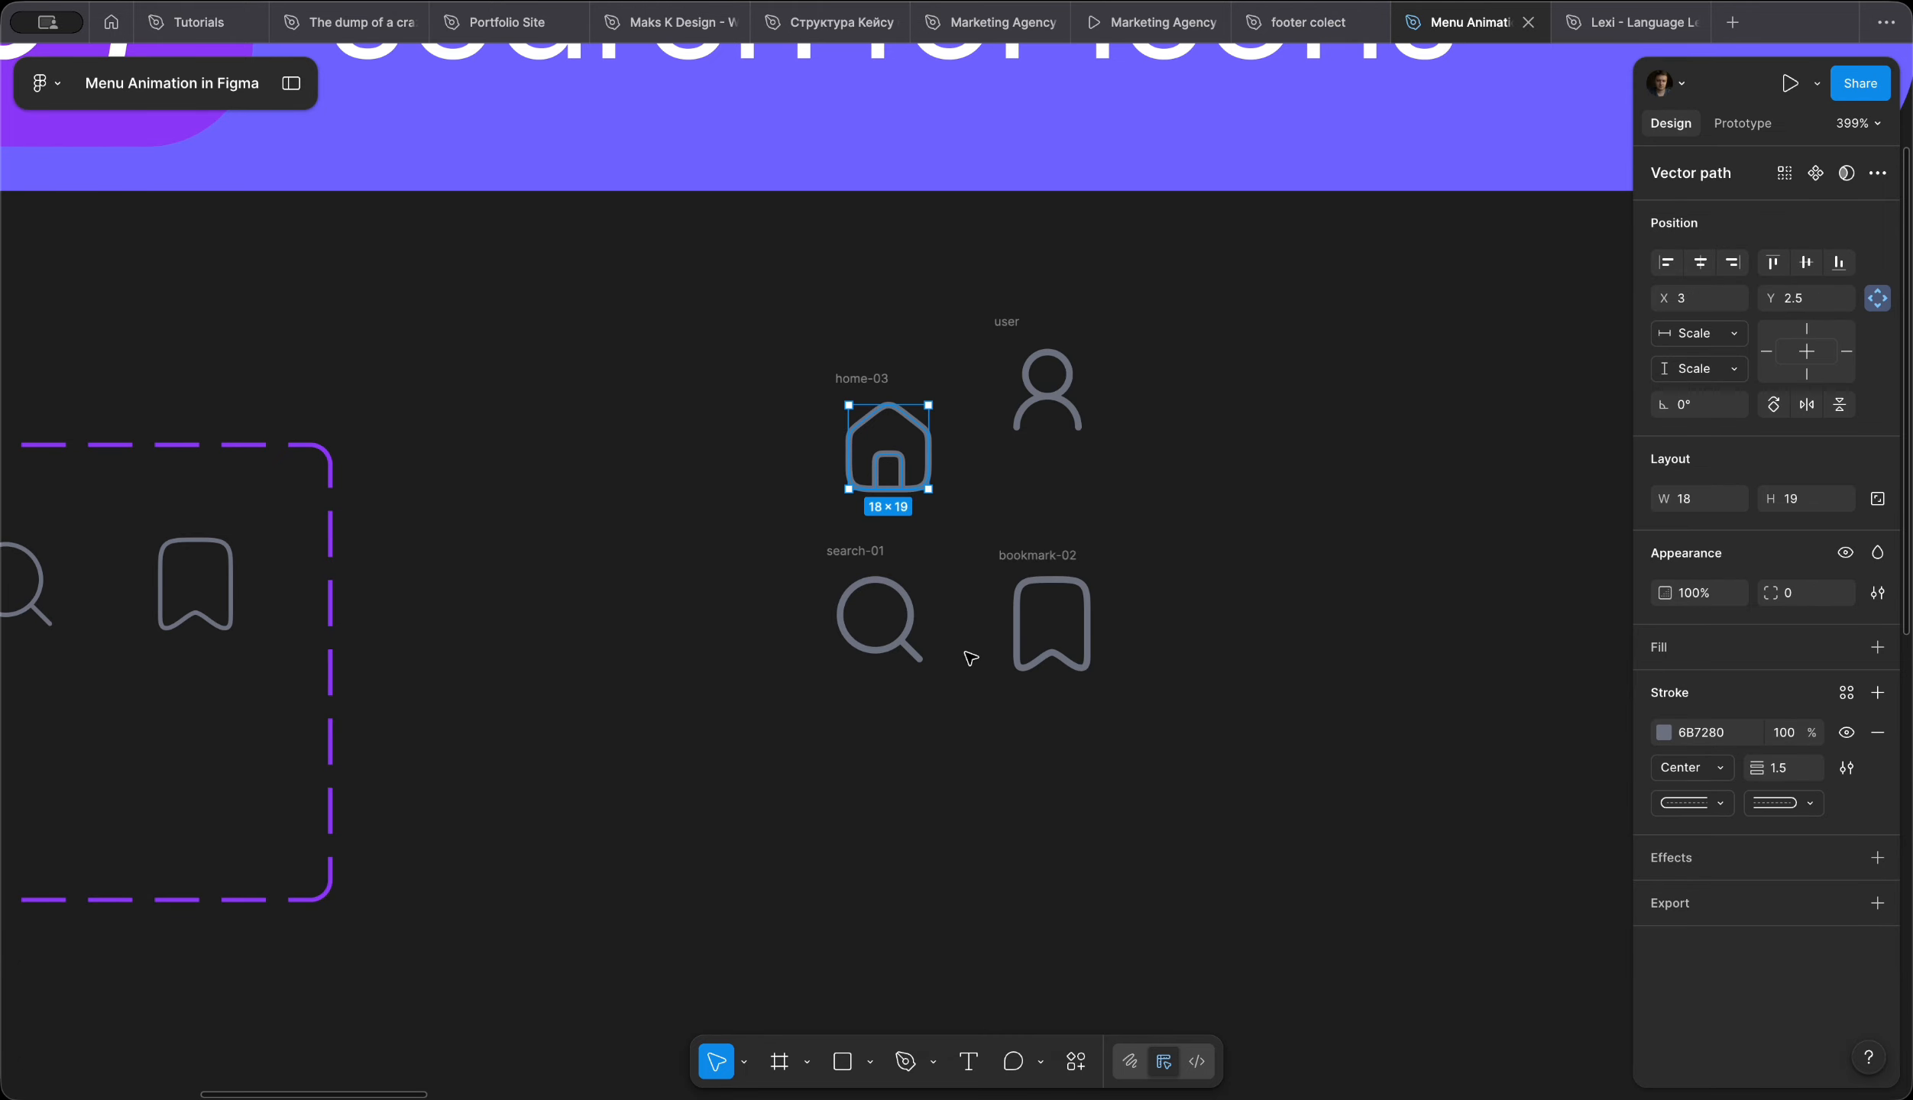
Step: Flatten the circle and handle of the search-01 icon into one vector
left_click(909, 607)
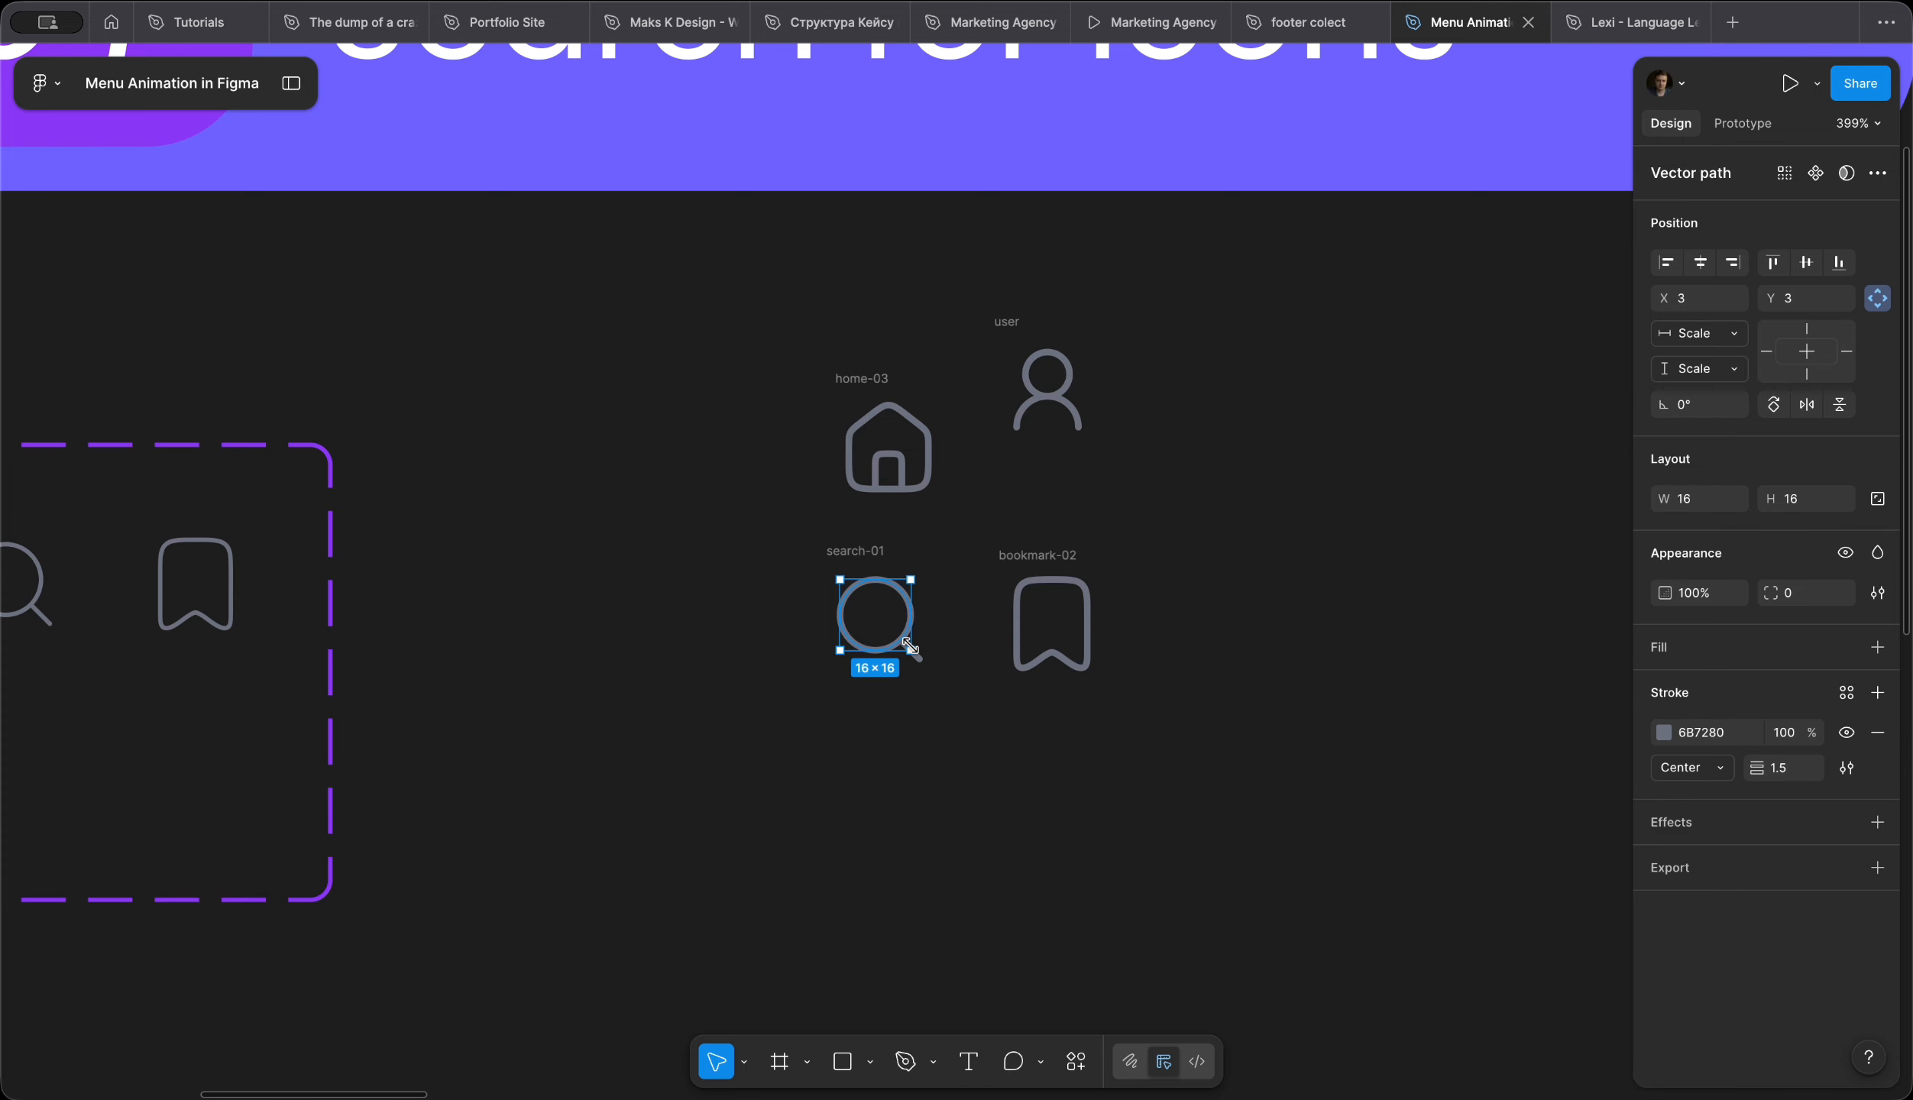
scroll(933, 721, "up", 5)
left_click(913, 593, "shift")
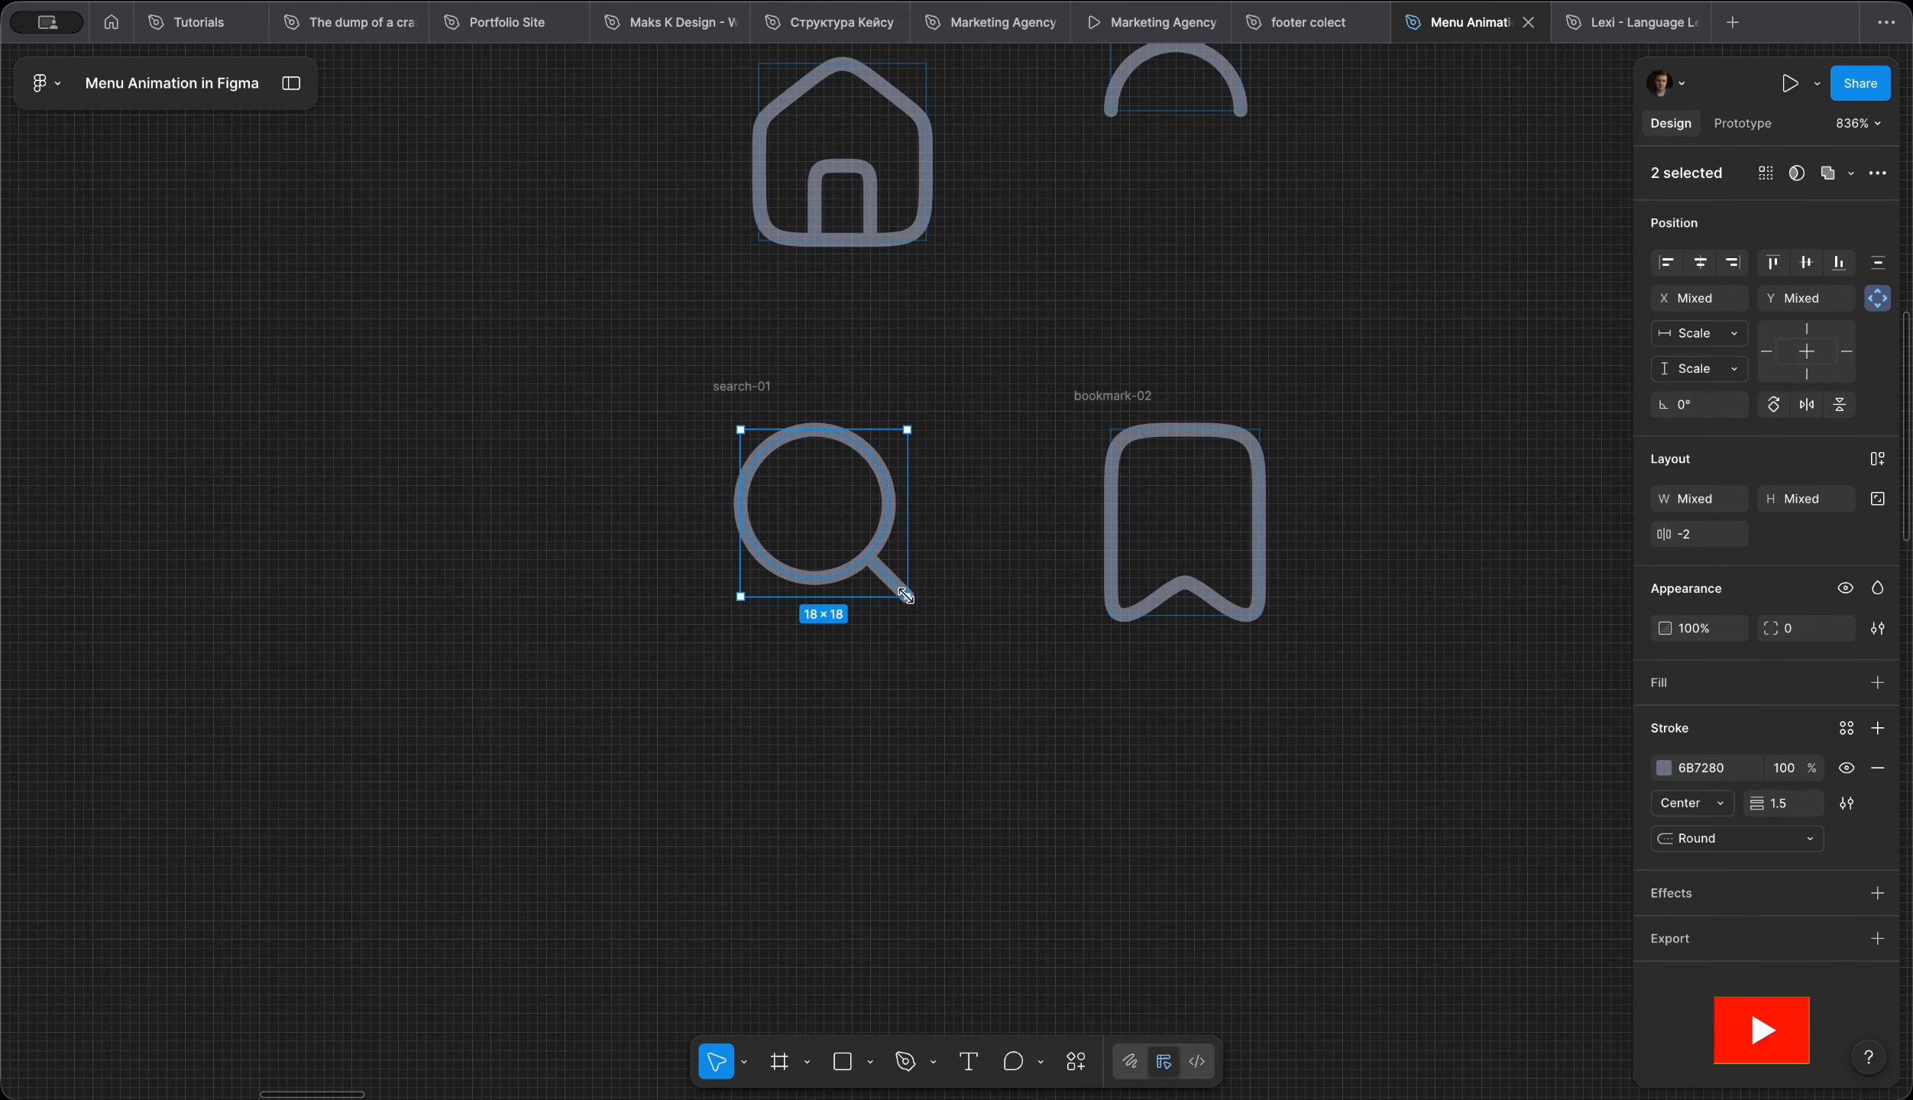
right_click(873, 564)
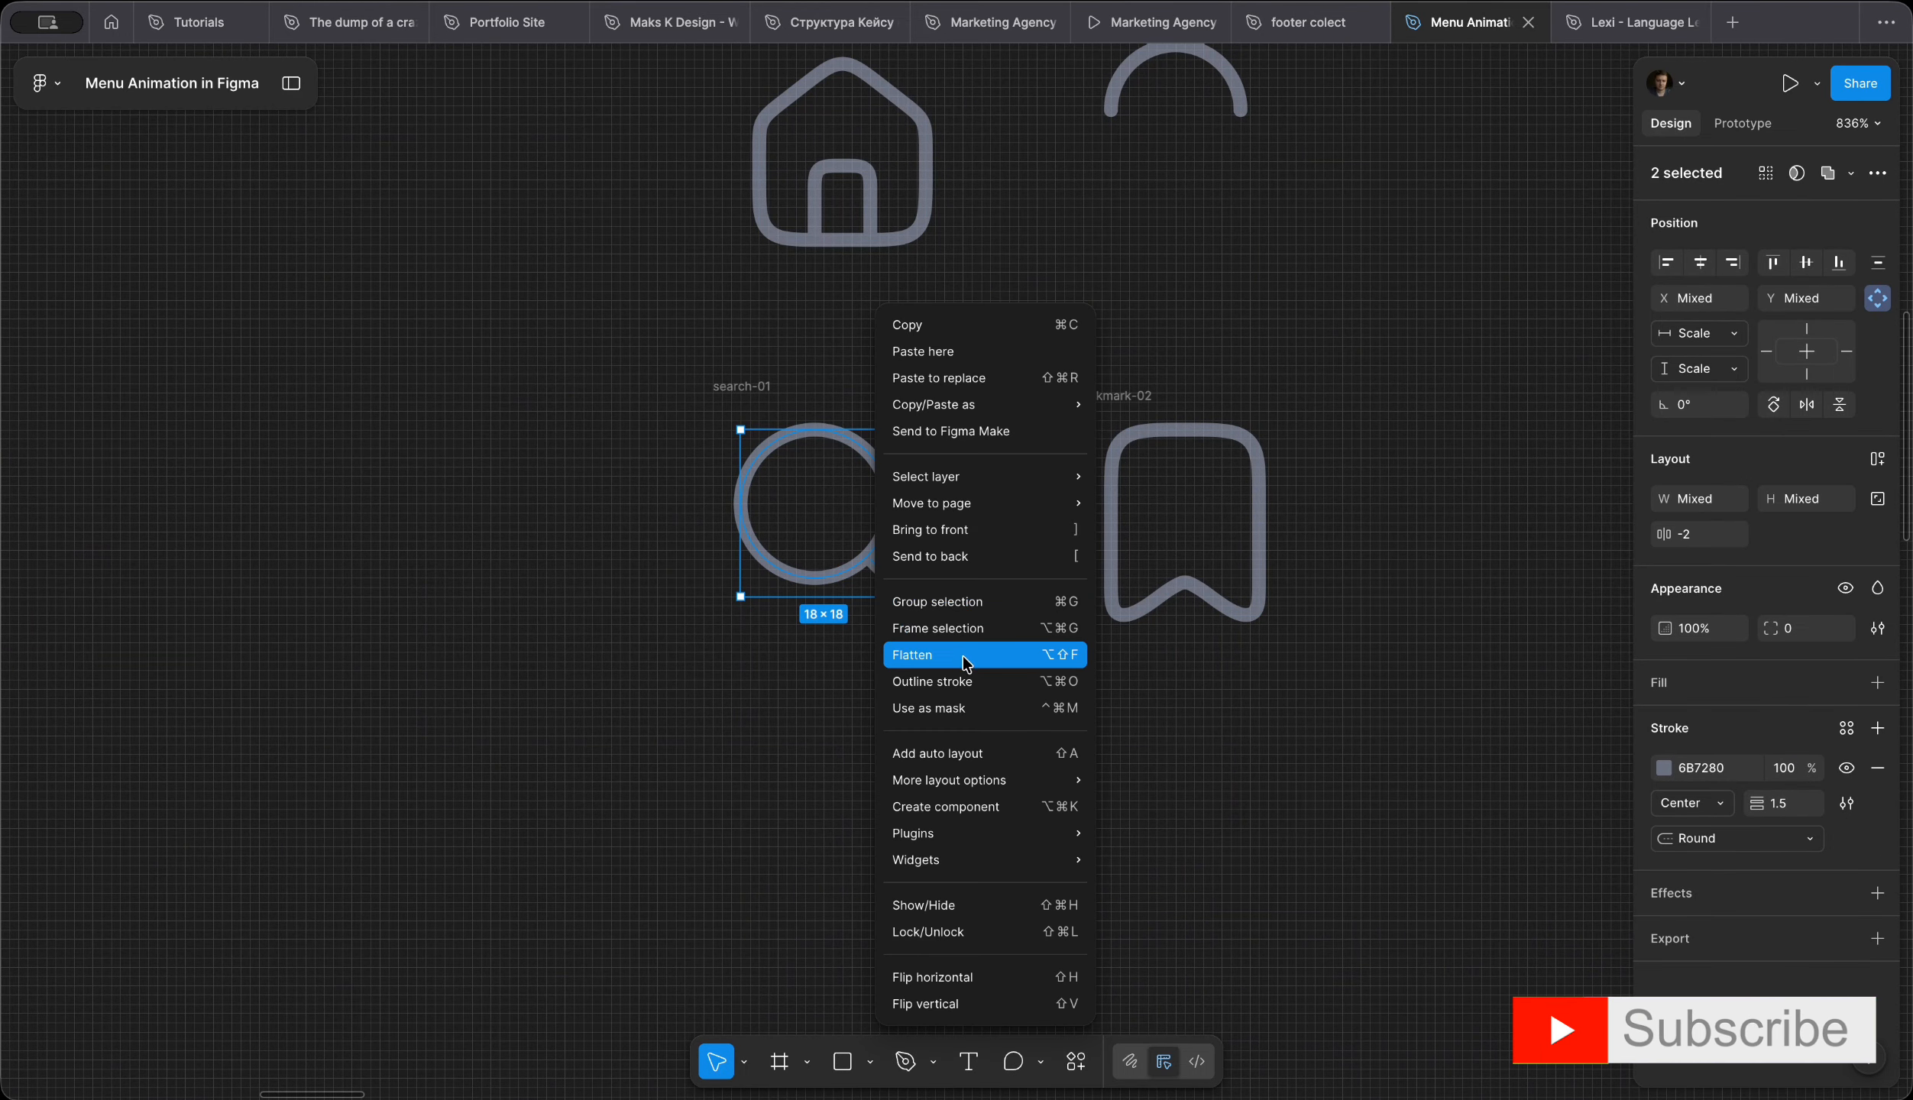
left_click(1008, 642)
Step: Reduce the stroke weight of the bookmark, search, home and user vectors together
left_click(1107, 510)
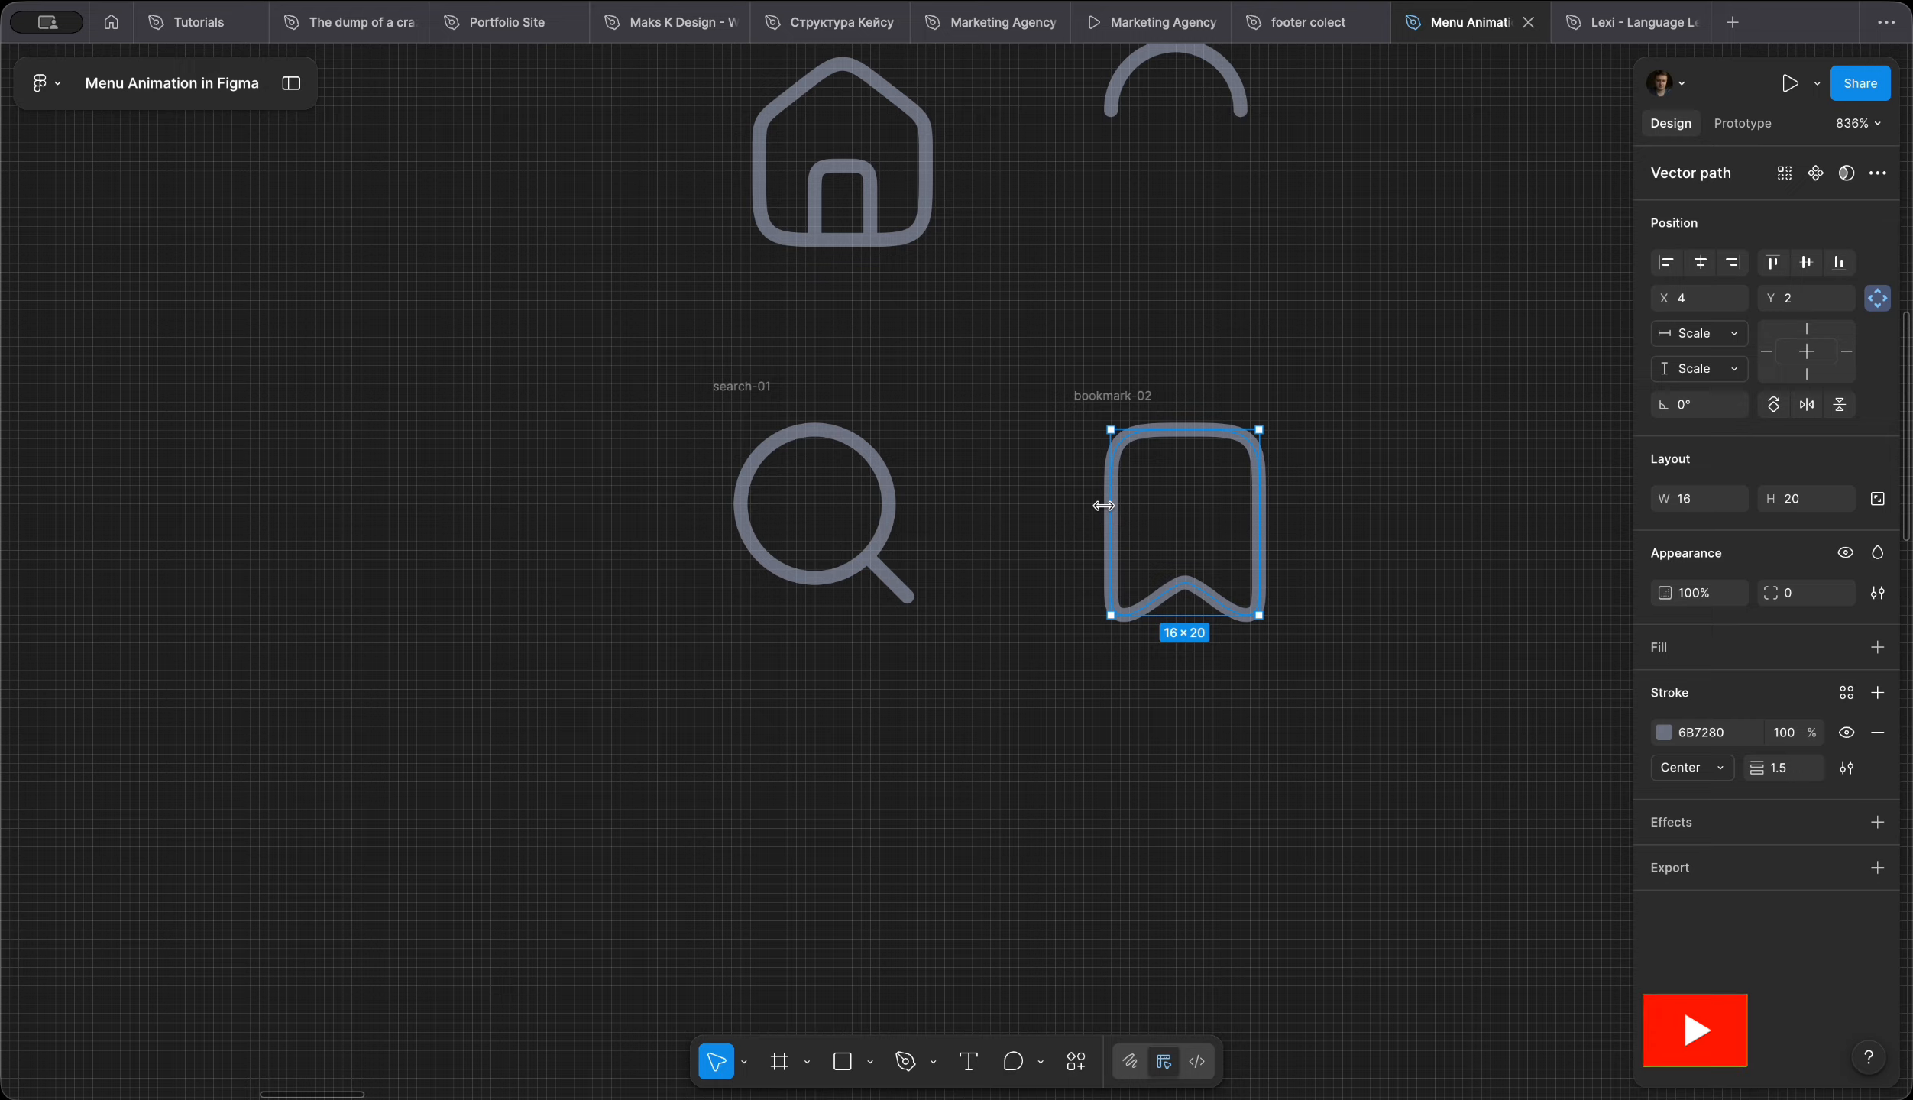
left_click(897, 489, "shift")
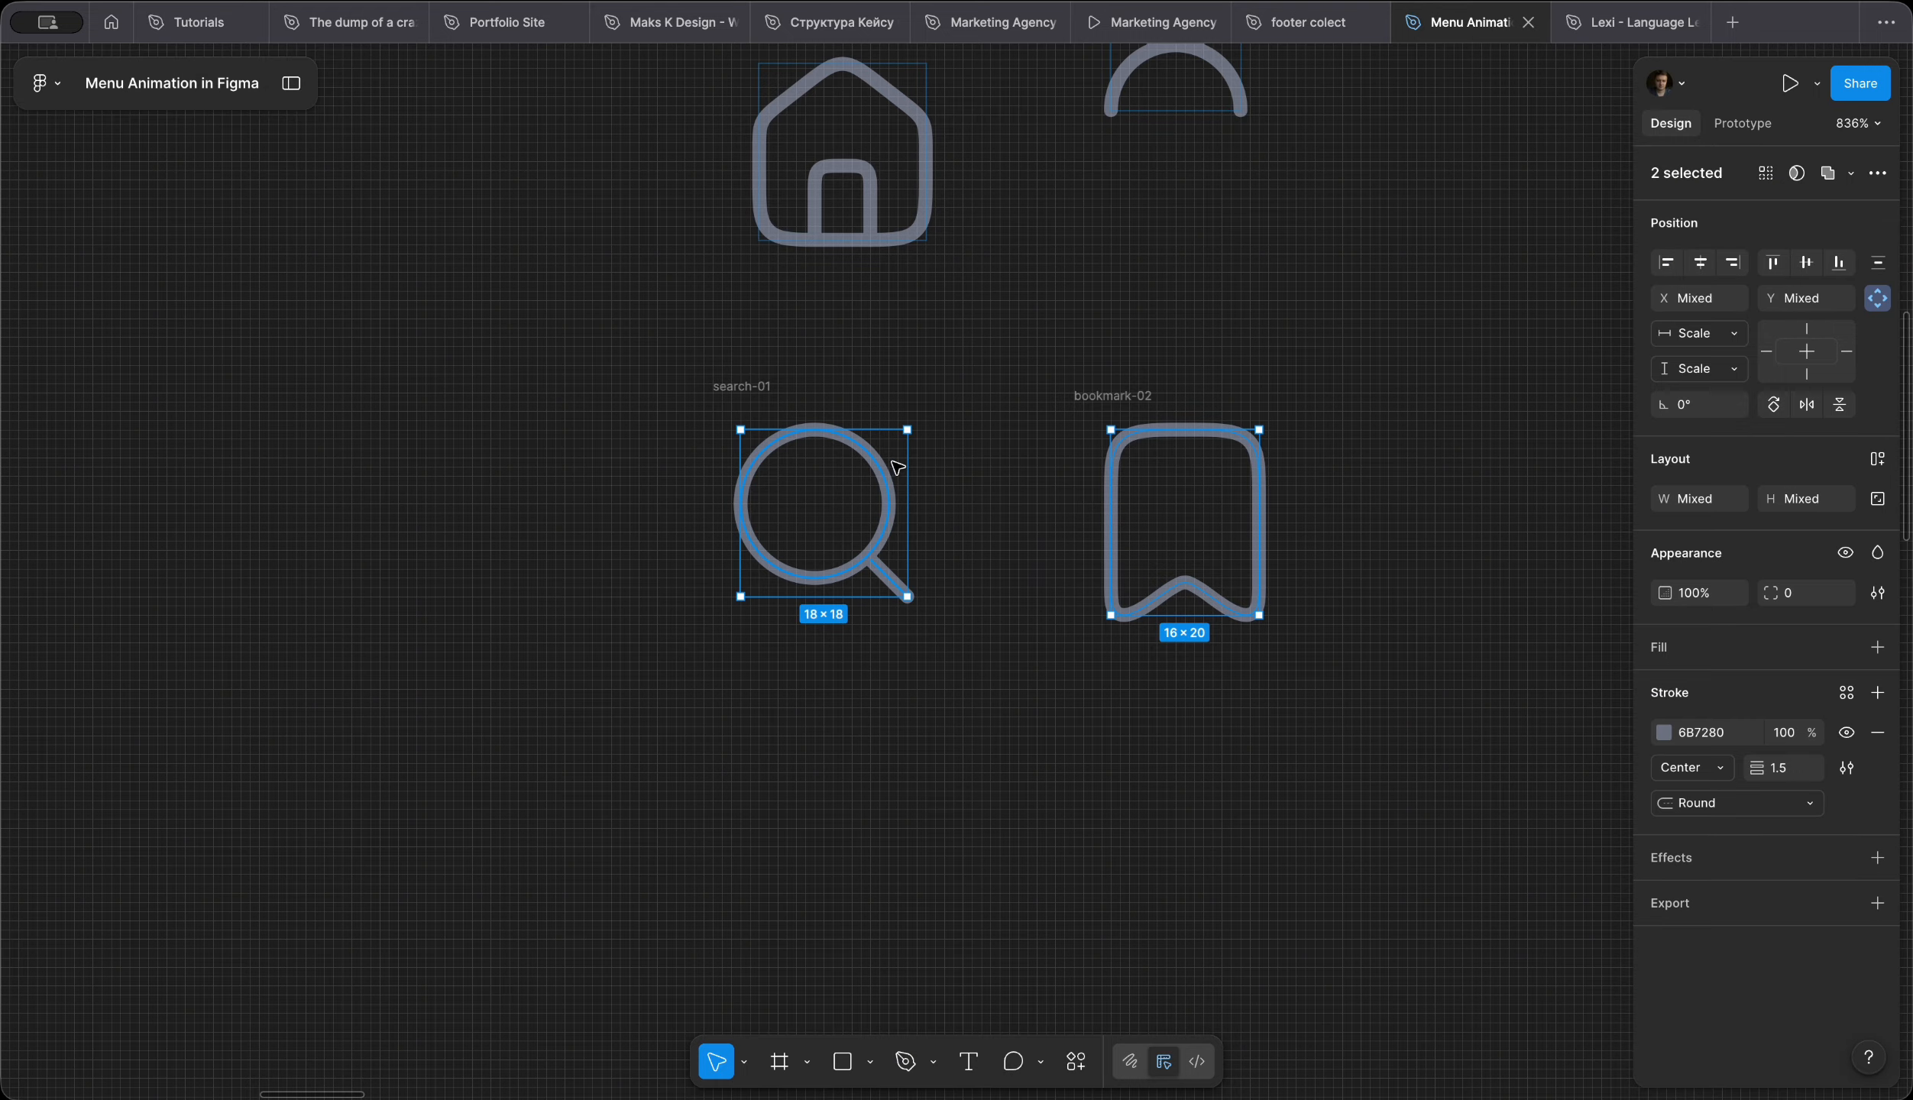
left_click(886, 234, "shift")
left_click(1116, 97, "shift")
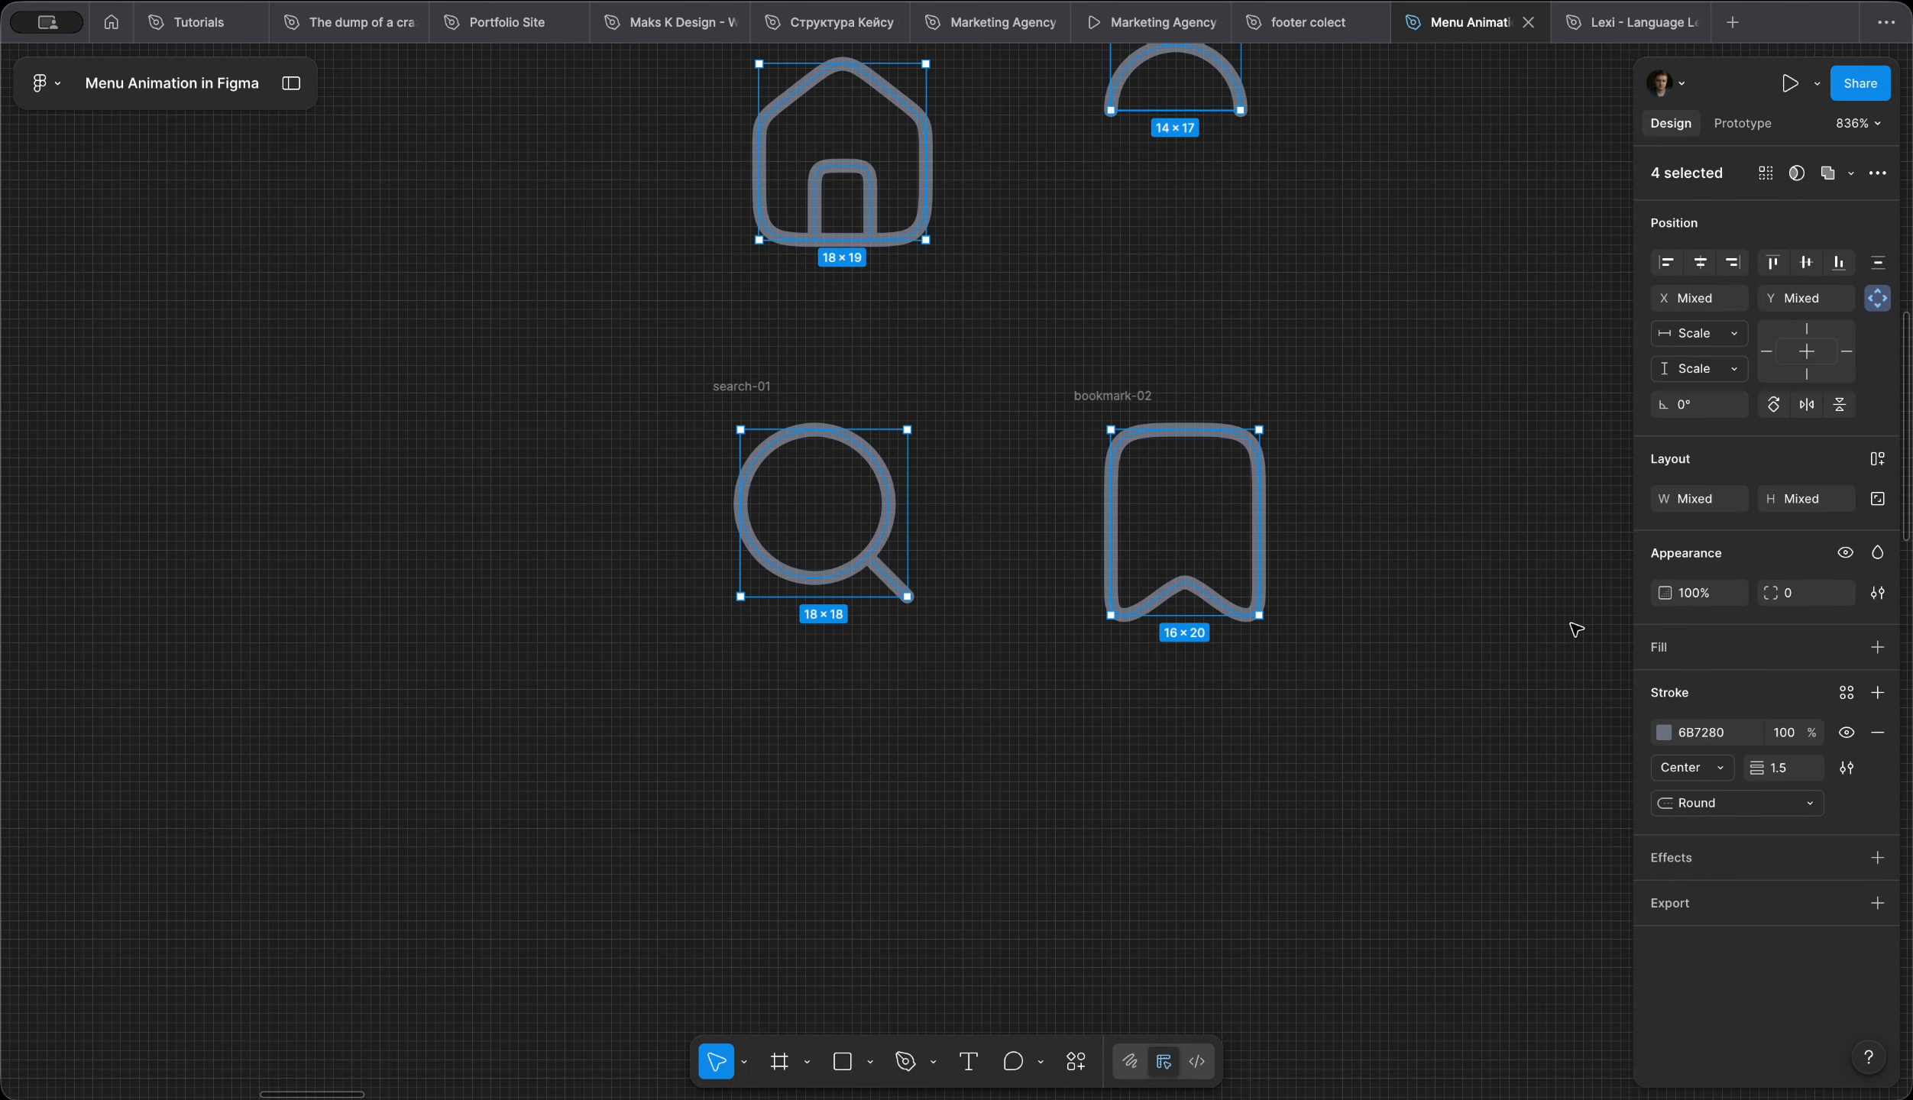
left_click(1779, 765)
key("Return")
left_click(1362, 769)
Step: Combine the four icon frames into a component set and apply auto layout to it
scroll(1363, 768, "down", 5)
scroll(1364, 768, "right", 2)
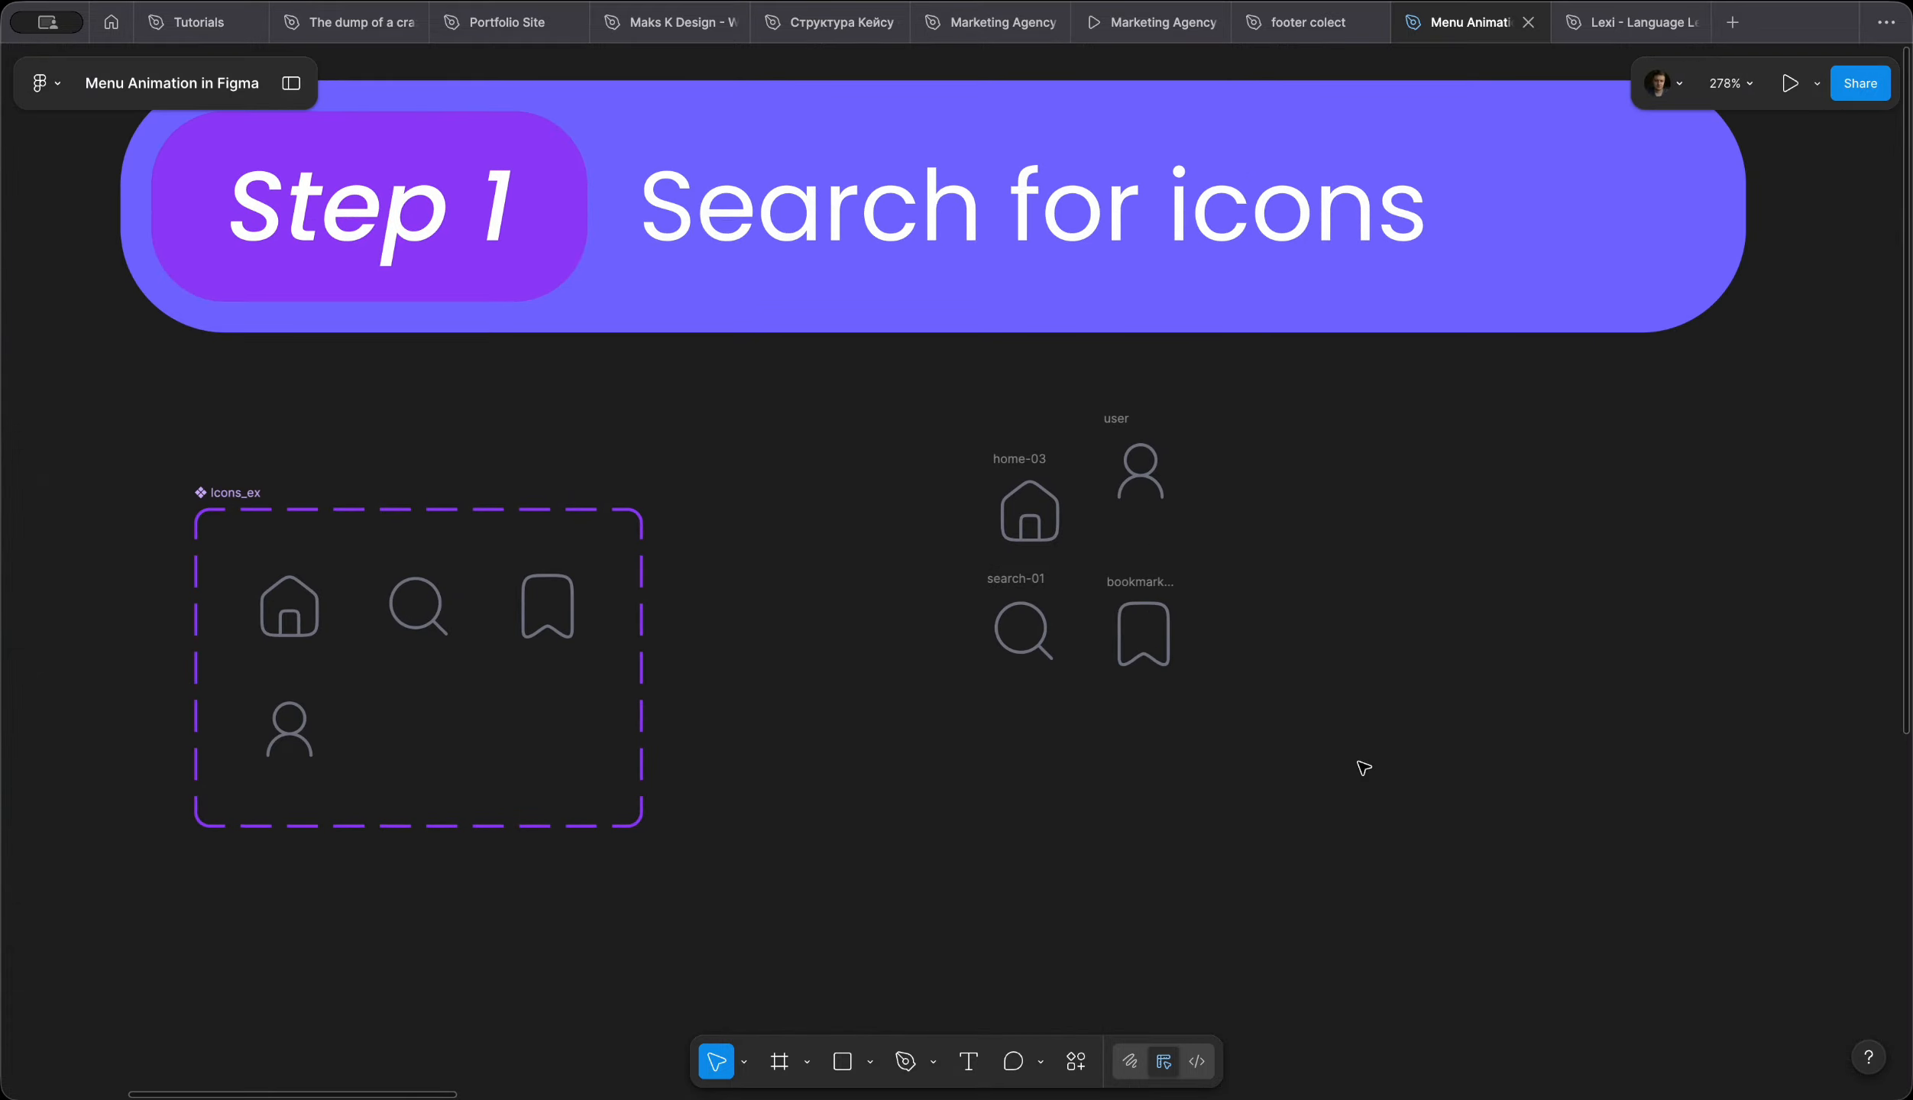
left_click_drag(1285, 753, 932, 395)
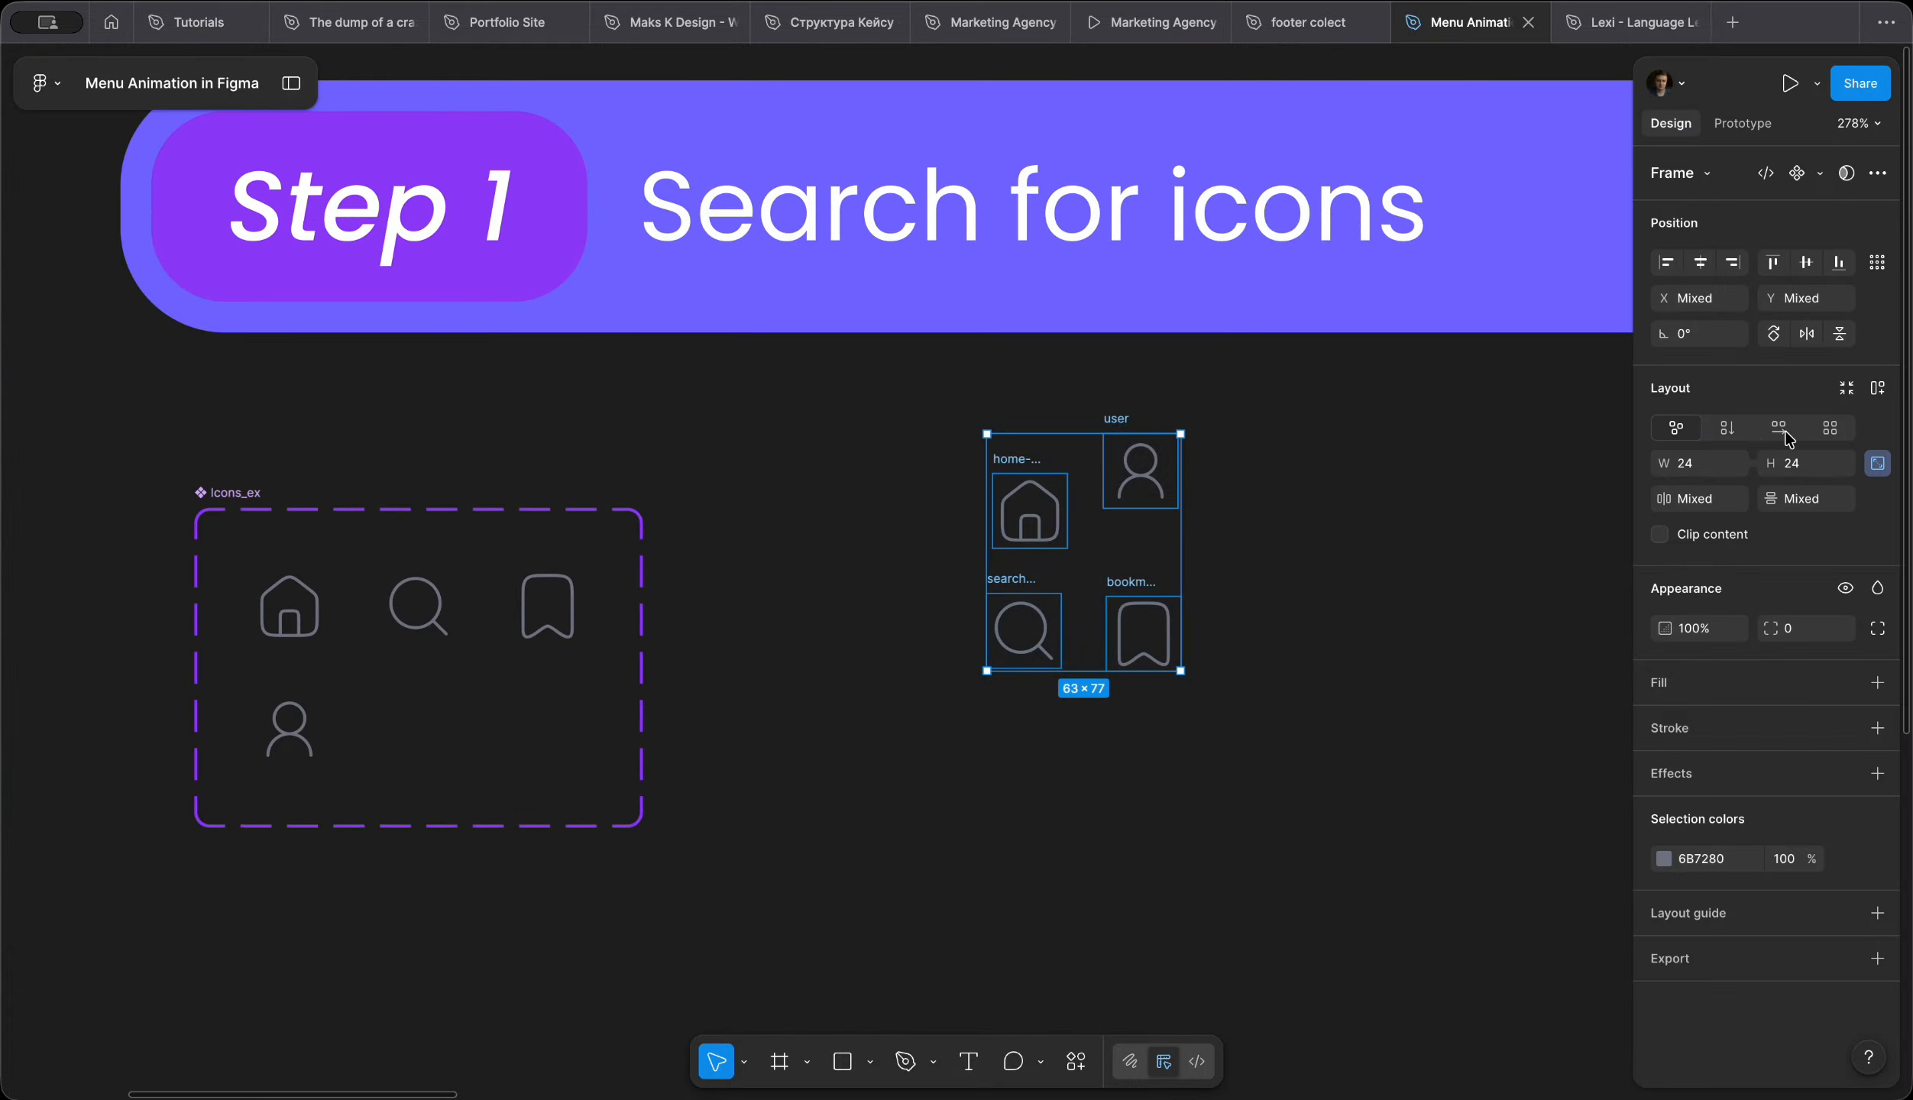
left_click(1820, 173)
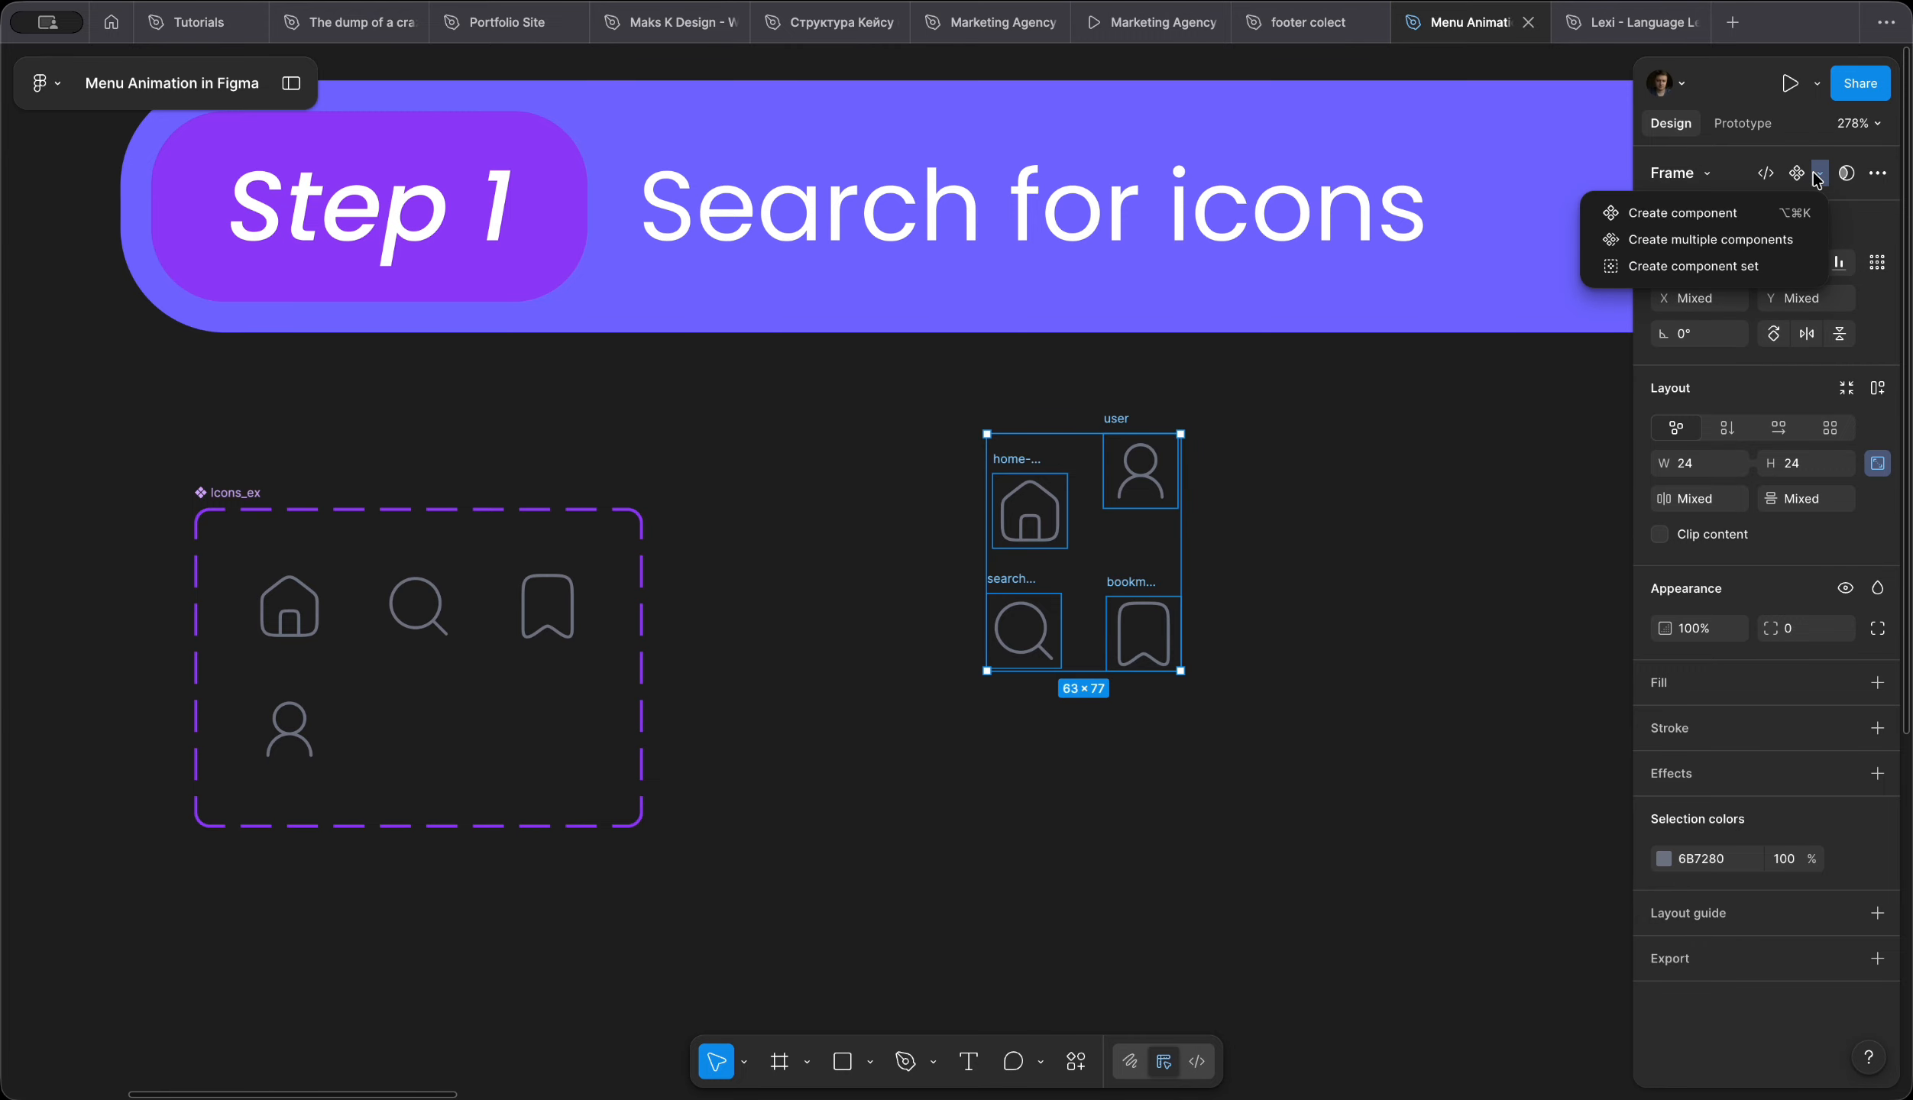
left_click(1778, 260)
left_click(1876, 463)
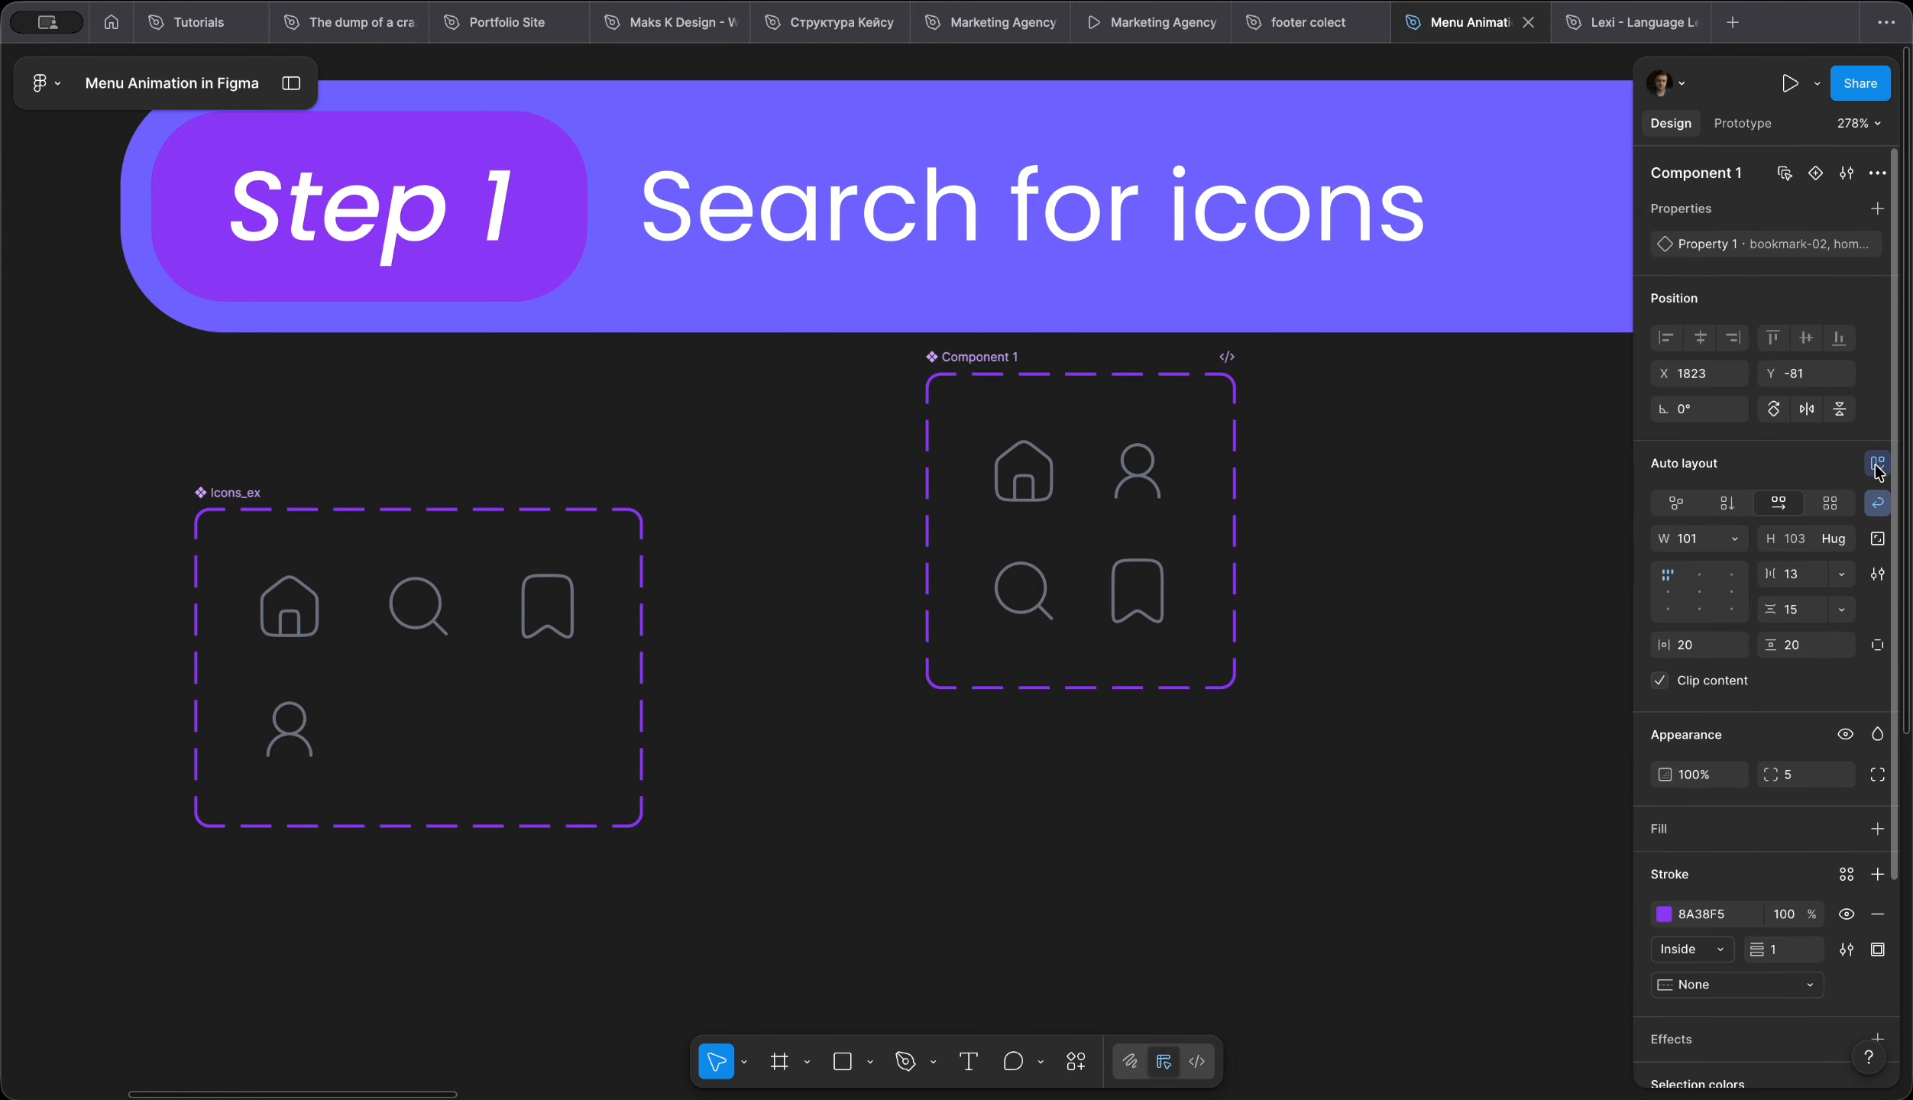
Step: Rename the new component set "Icons" and move it closer to the Icons_ex set
double_click(972, 357)
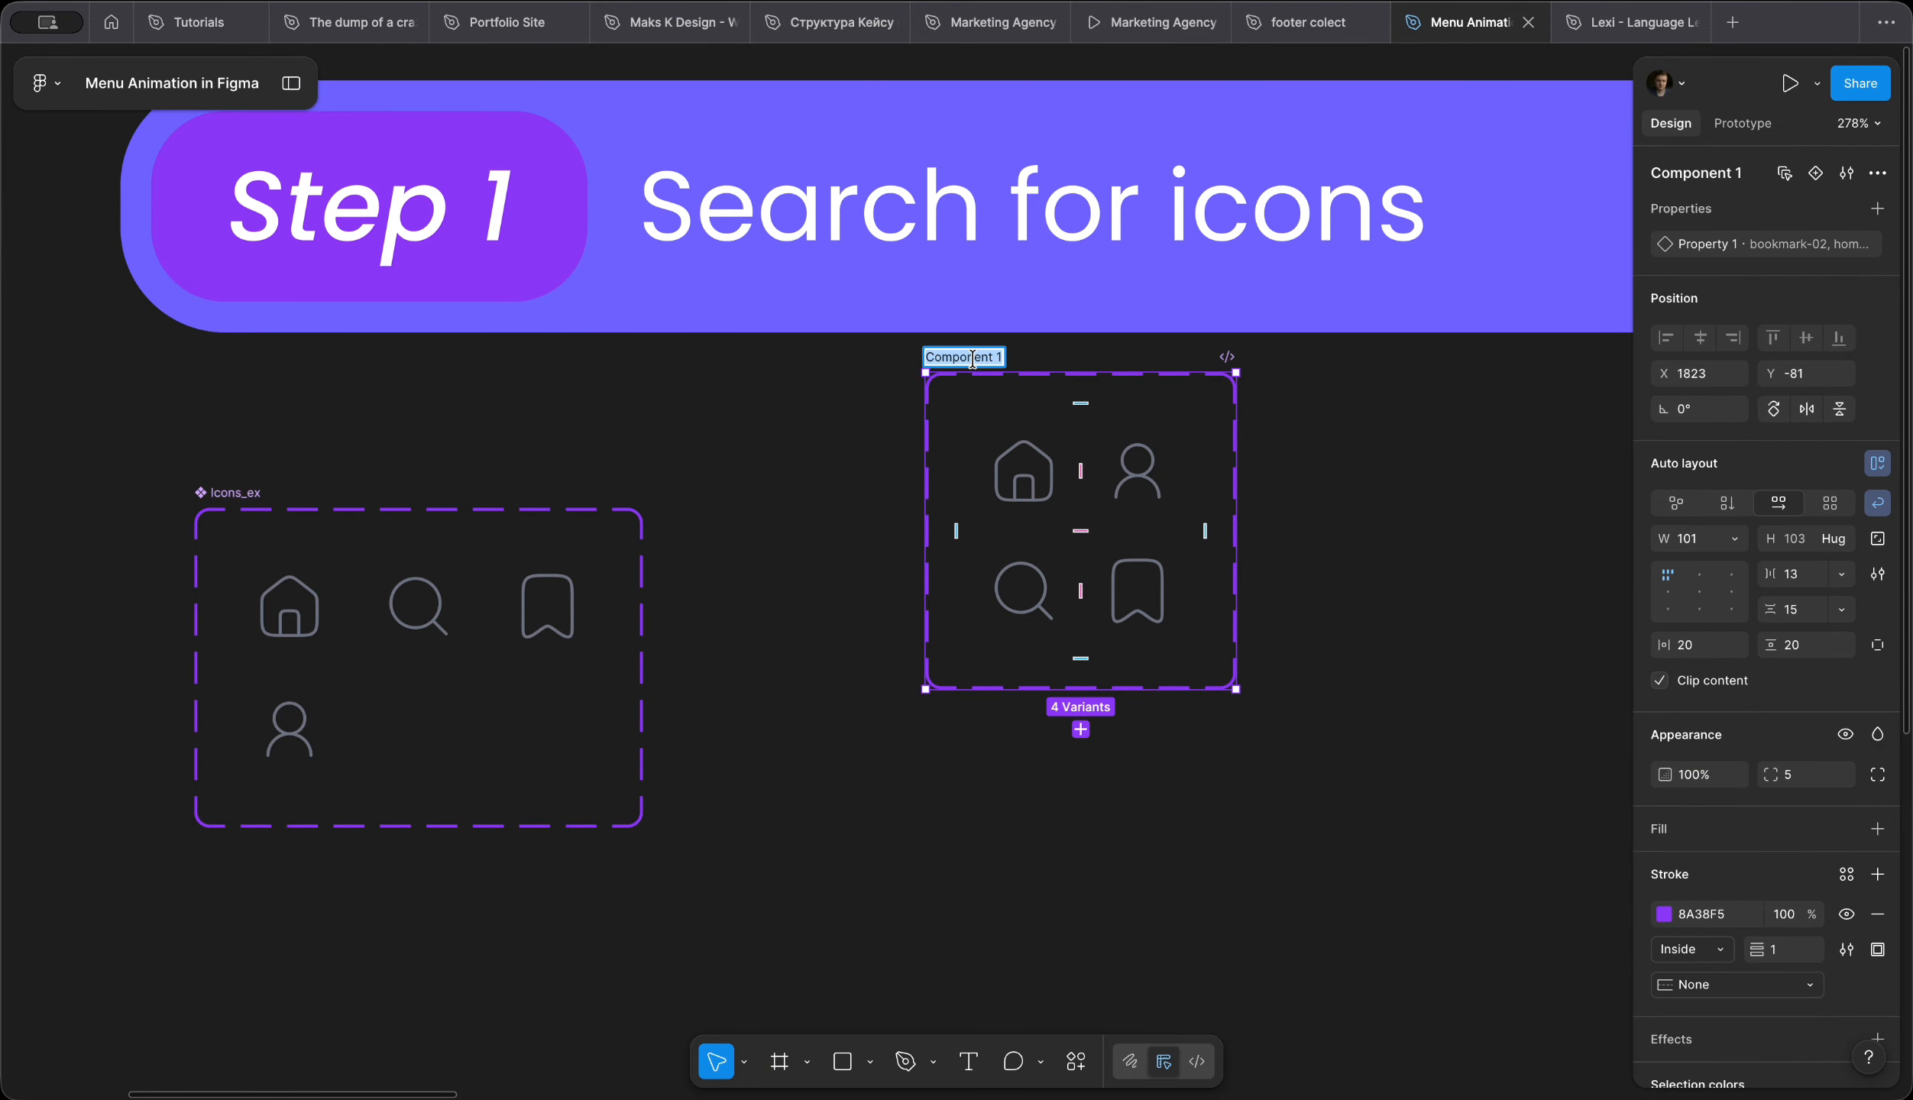
type("Icons")
key("Return")
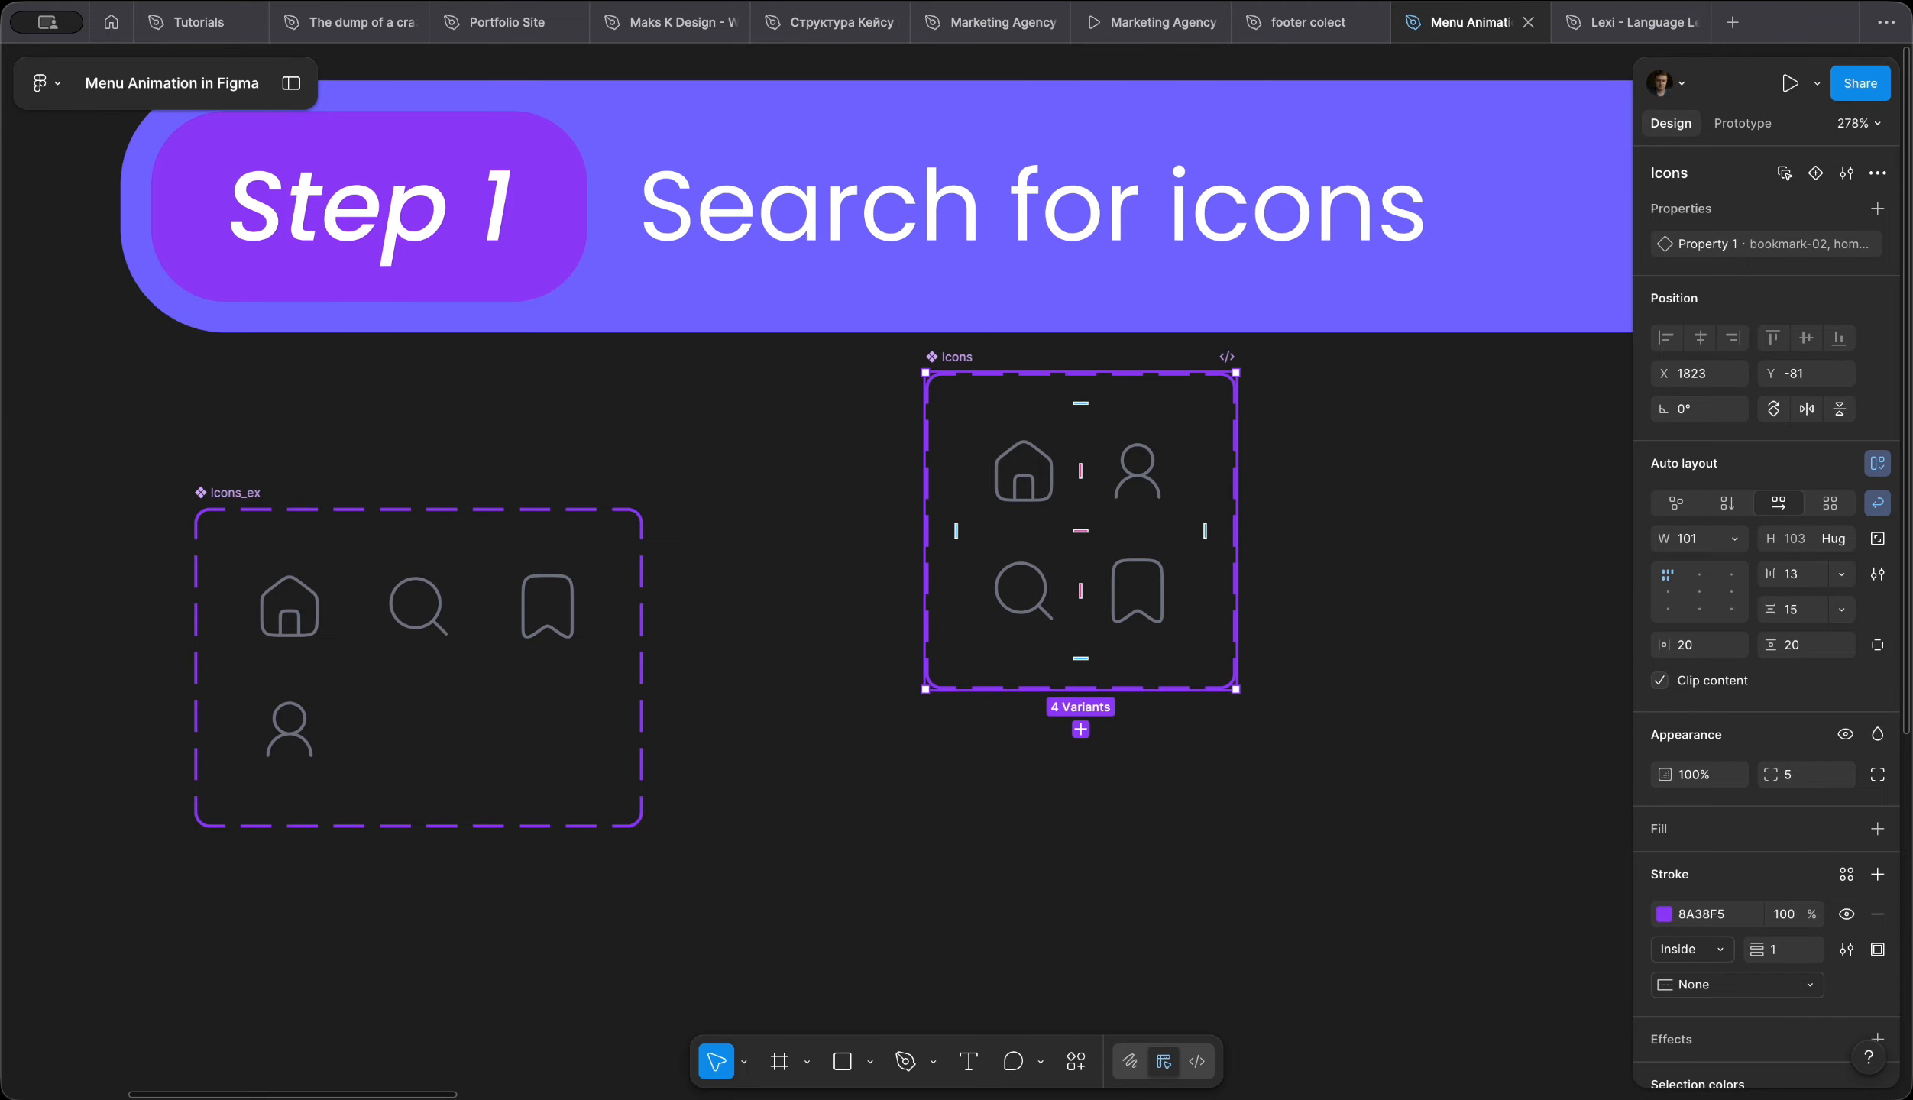
left_click_drag(1003, 404, 865, 539)
Step: Place an instance of the Icons component from this file's assets beside the button_ex set under Step 2
scroll(865, 540, "down", 5)
scroll(1130, 571, "right", 10)
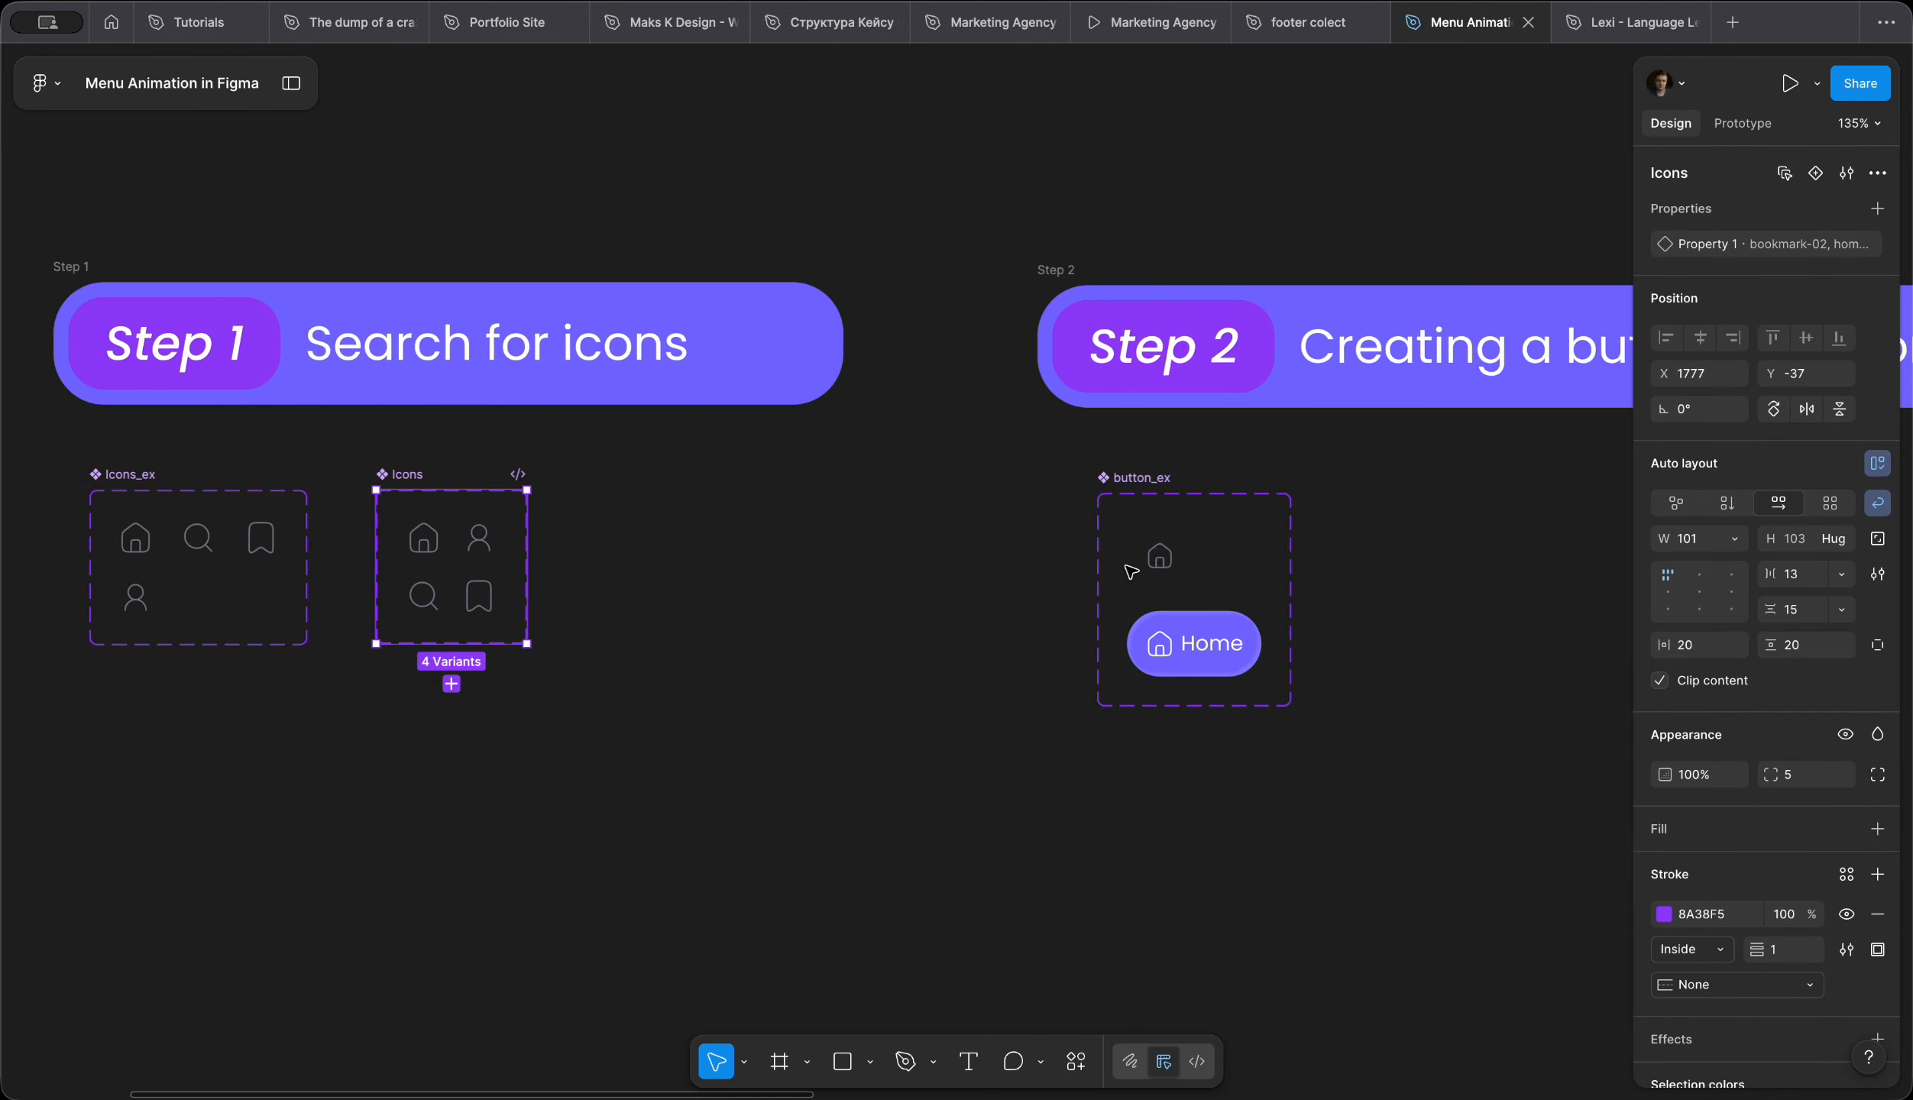
scroll(1131, 572, "up", 2)
scroll(1131, 571, "up", 3)
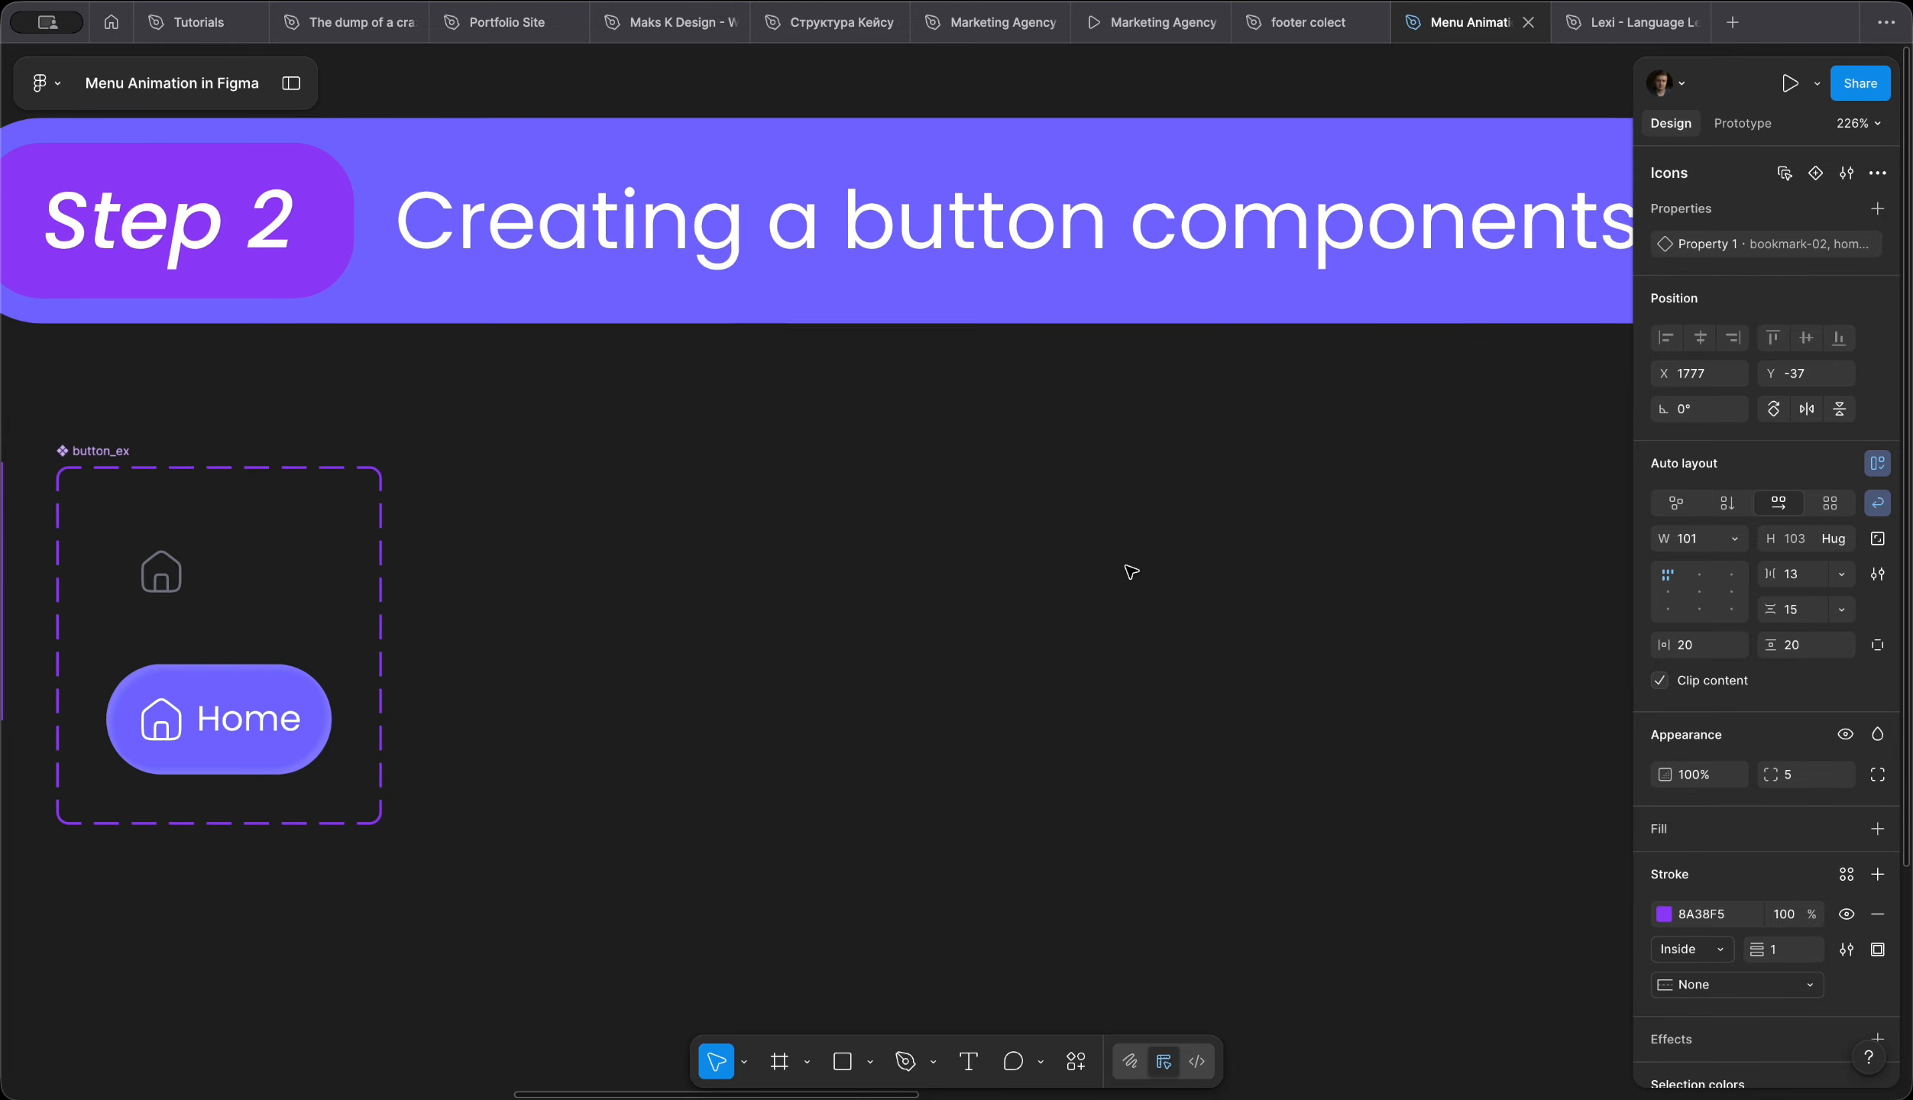
scroll(1130, 571, "left", 2)
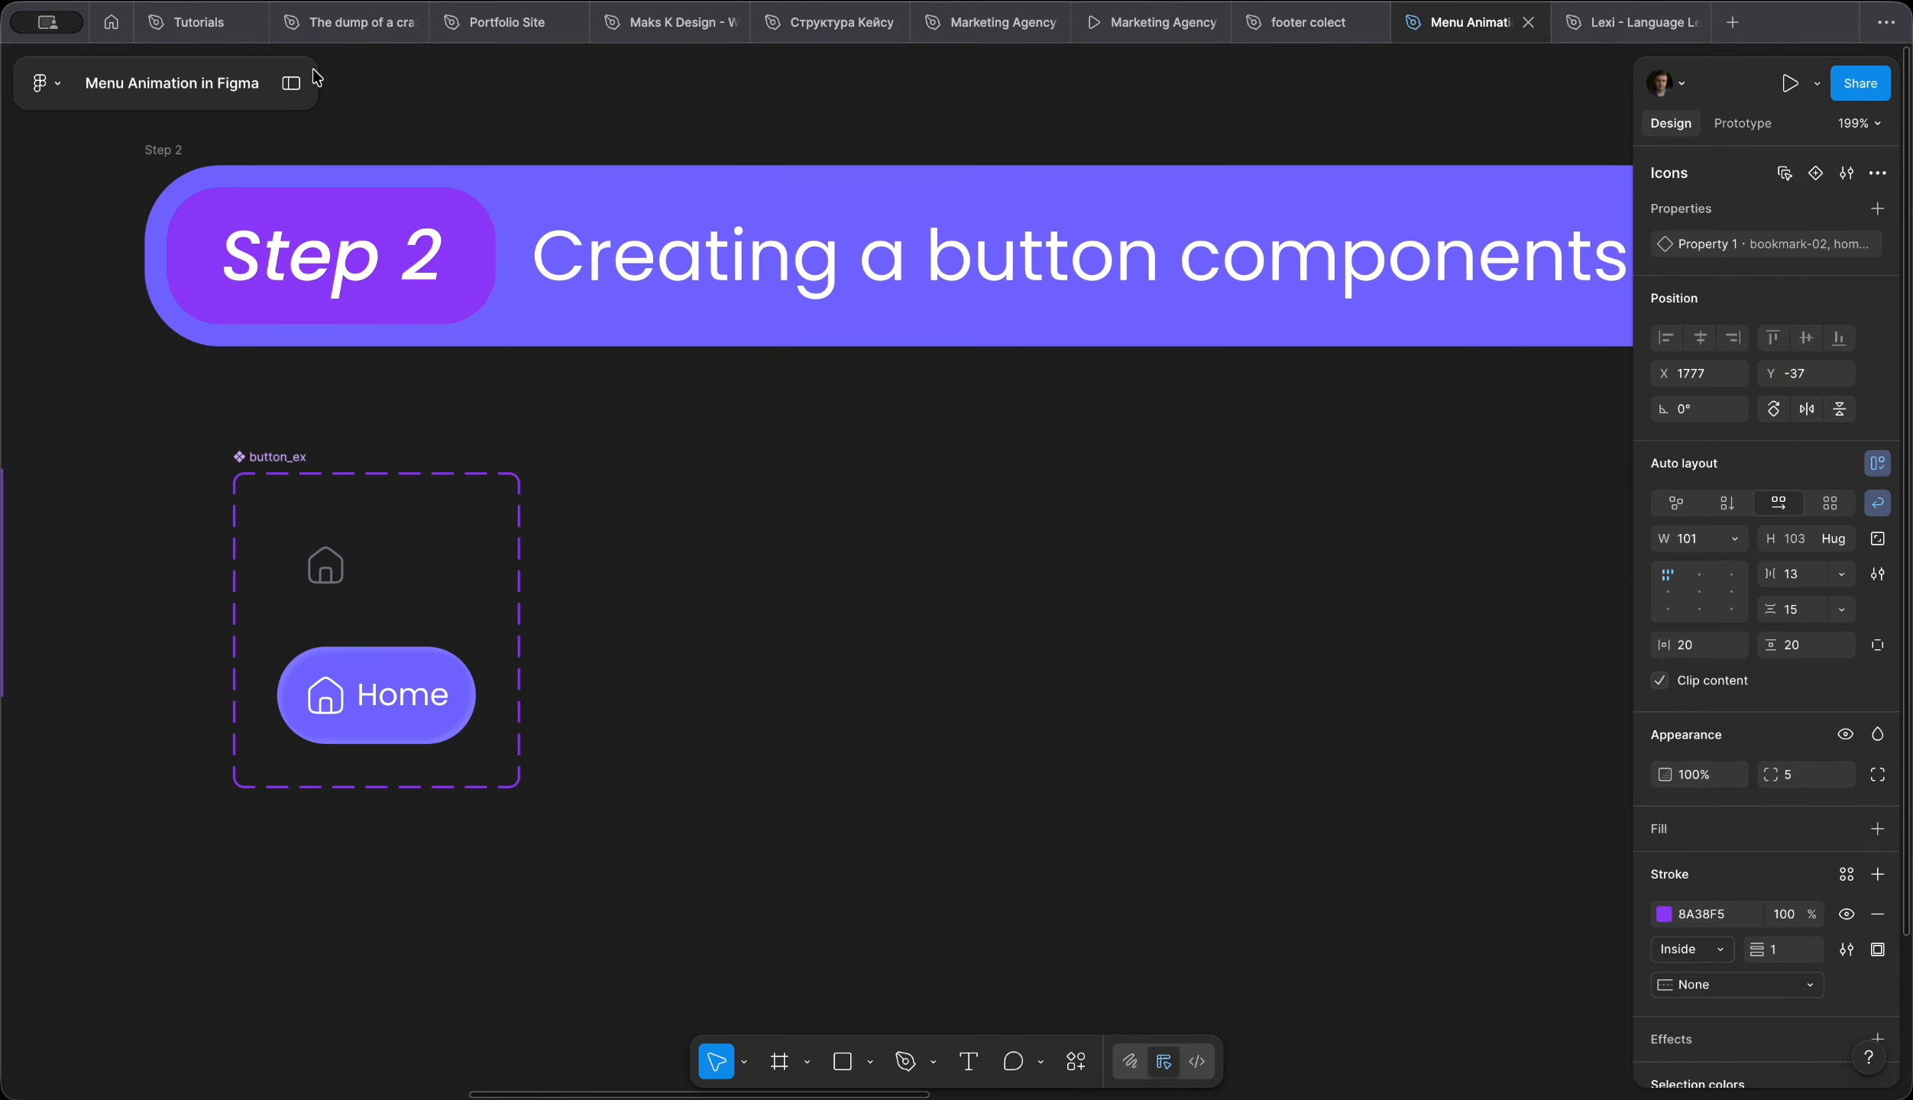
left_click(291, 83)
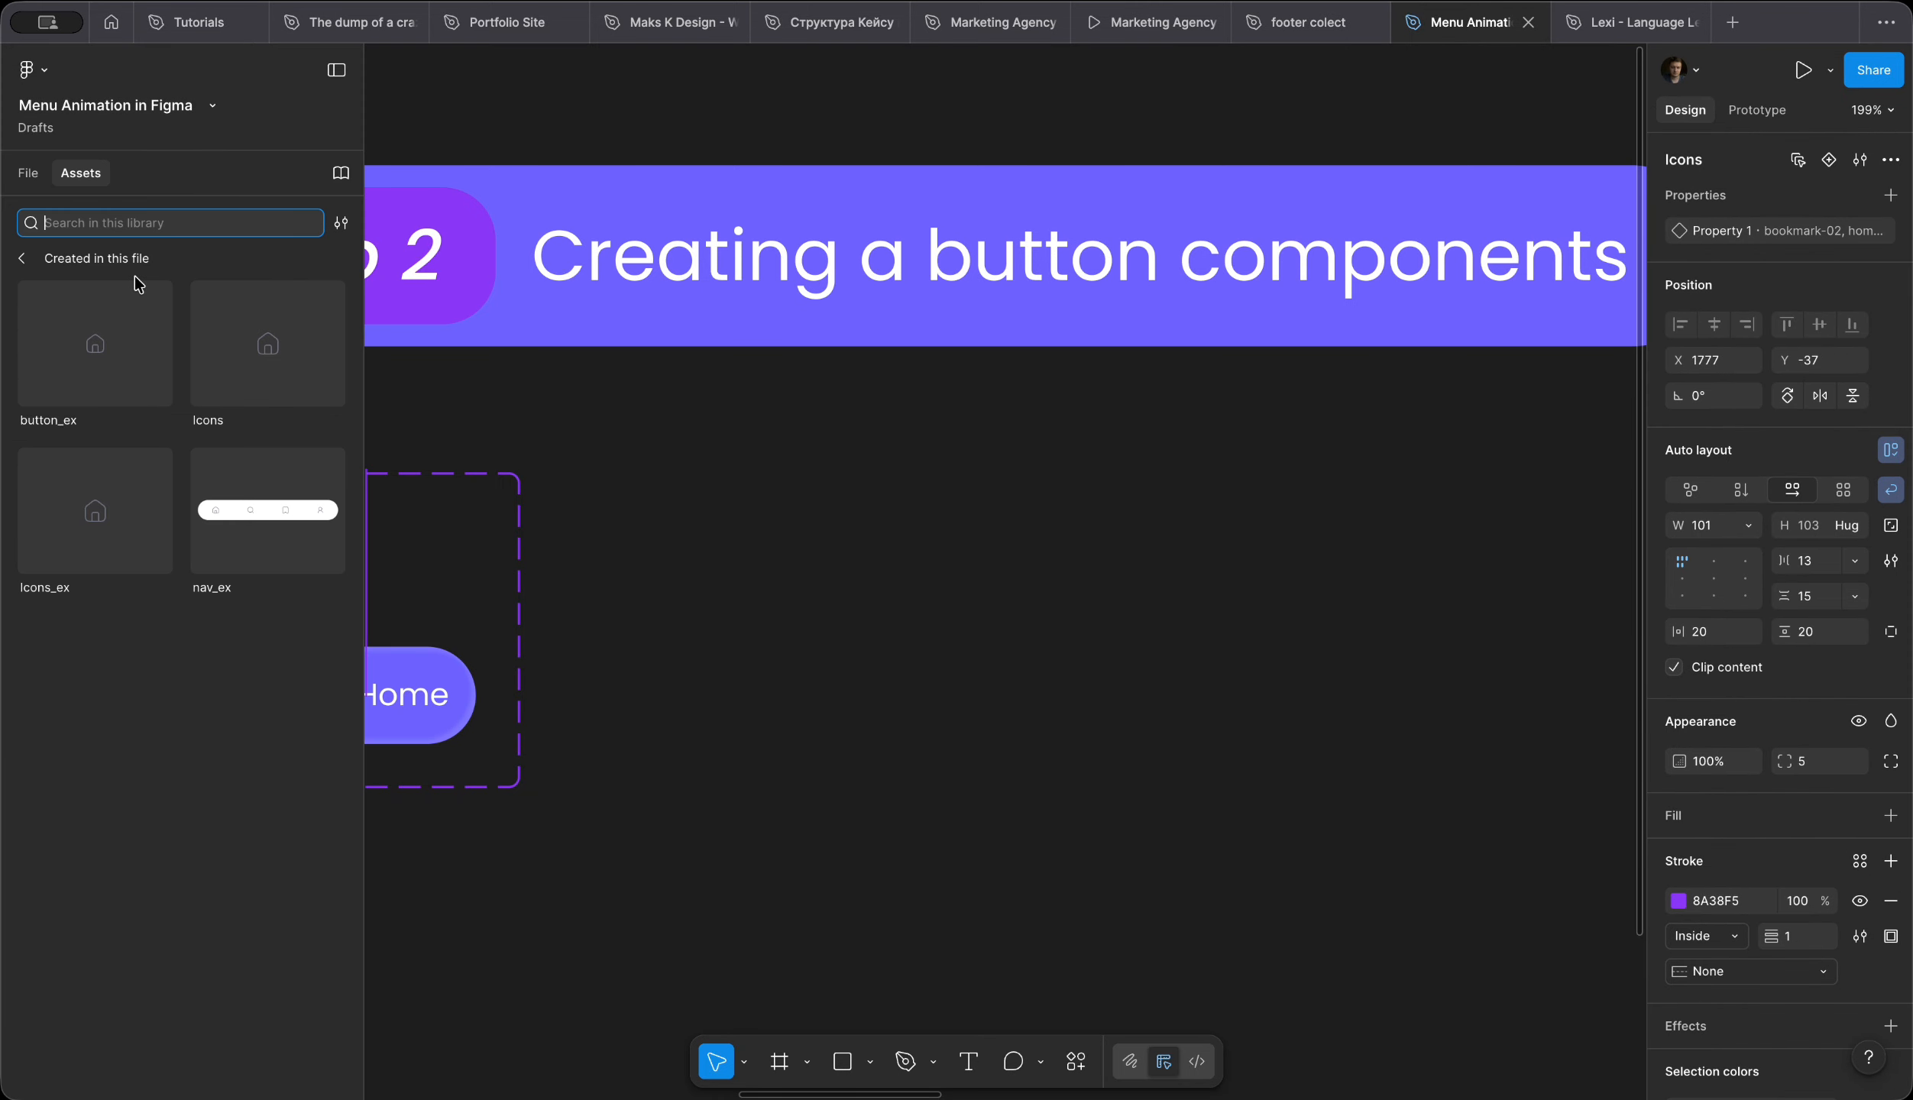
left_click_drag(221, 333, 696, 533)
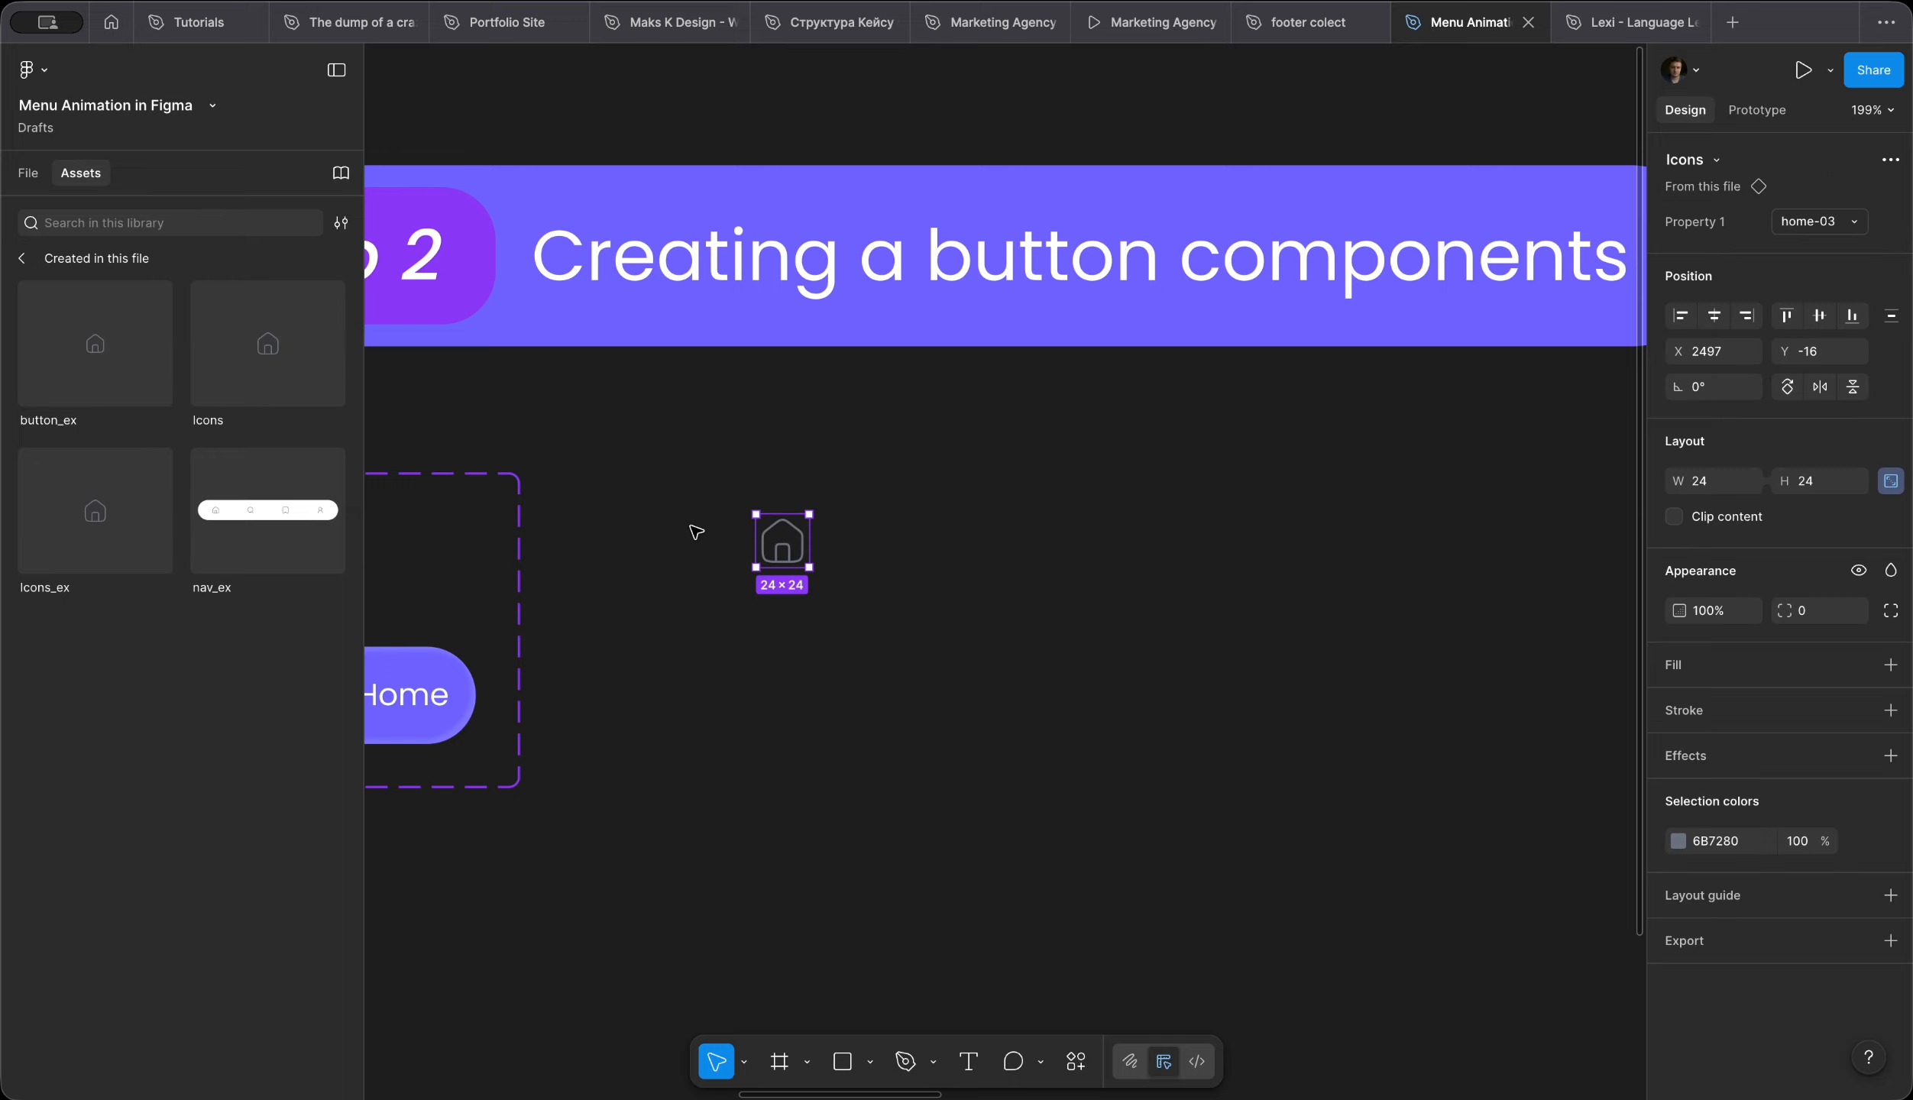
left_click(691, 538)
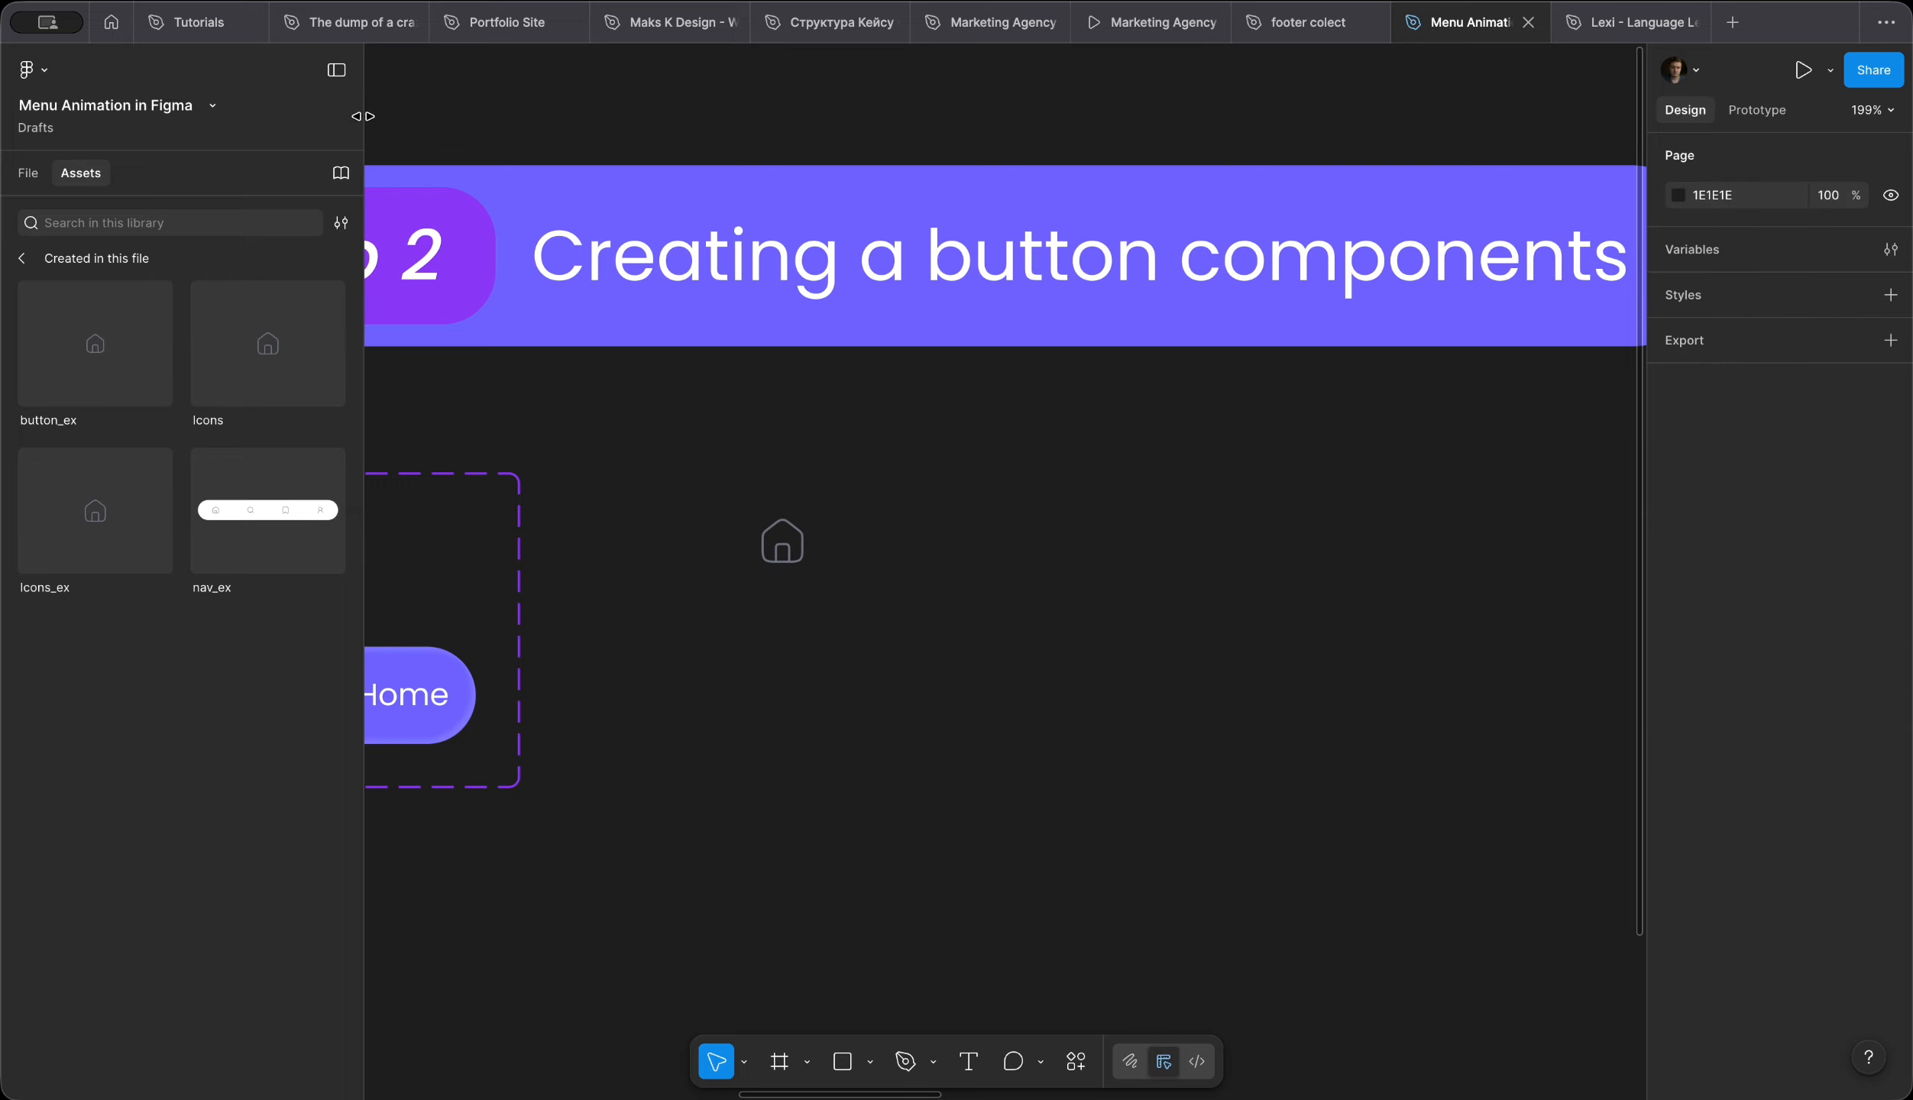
left_click(337, 69)
scroll(651, 574, "up", 3)
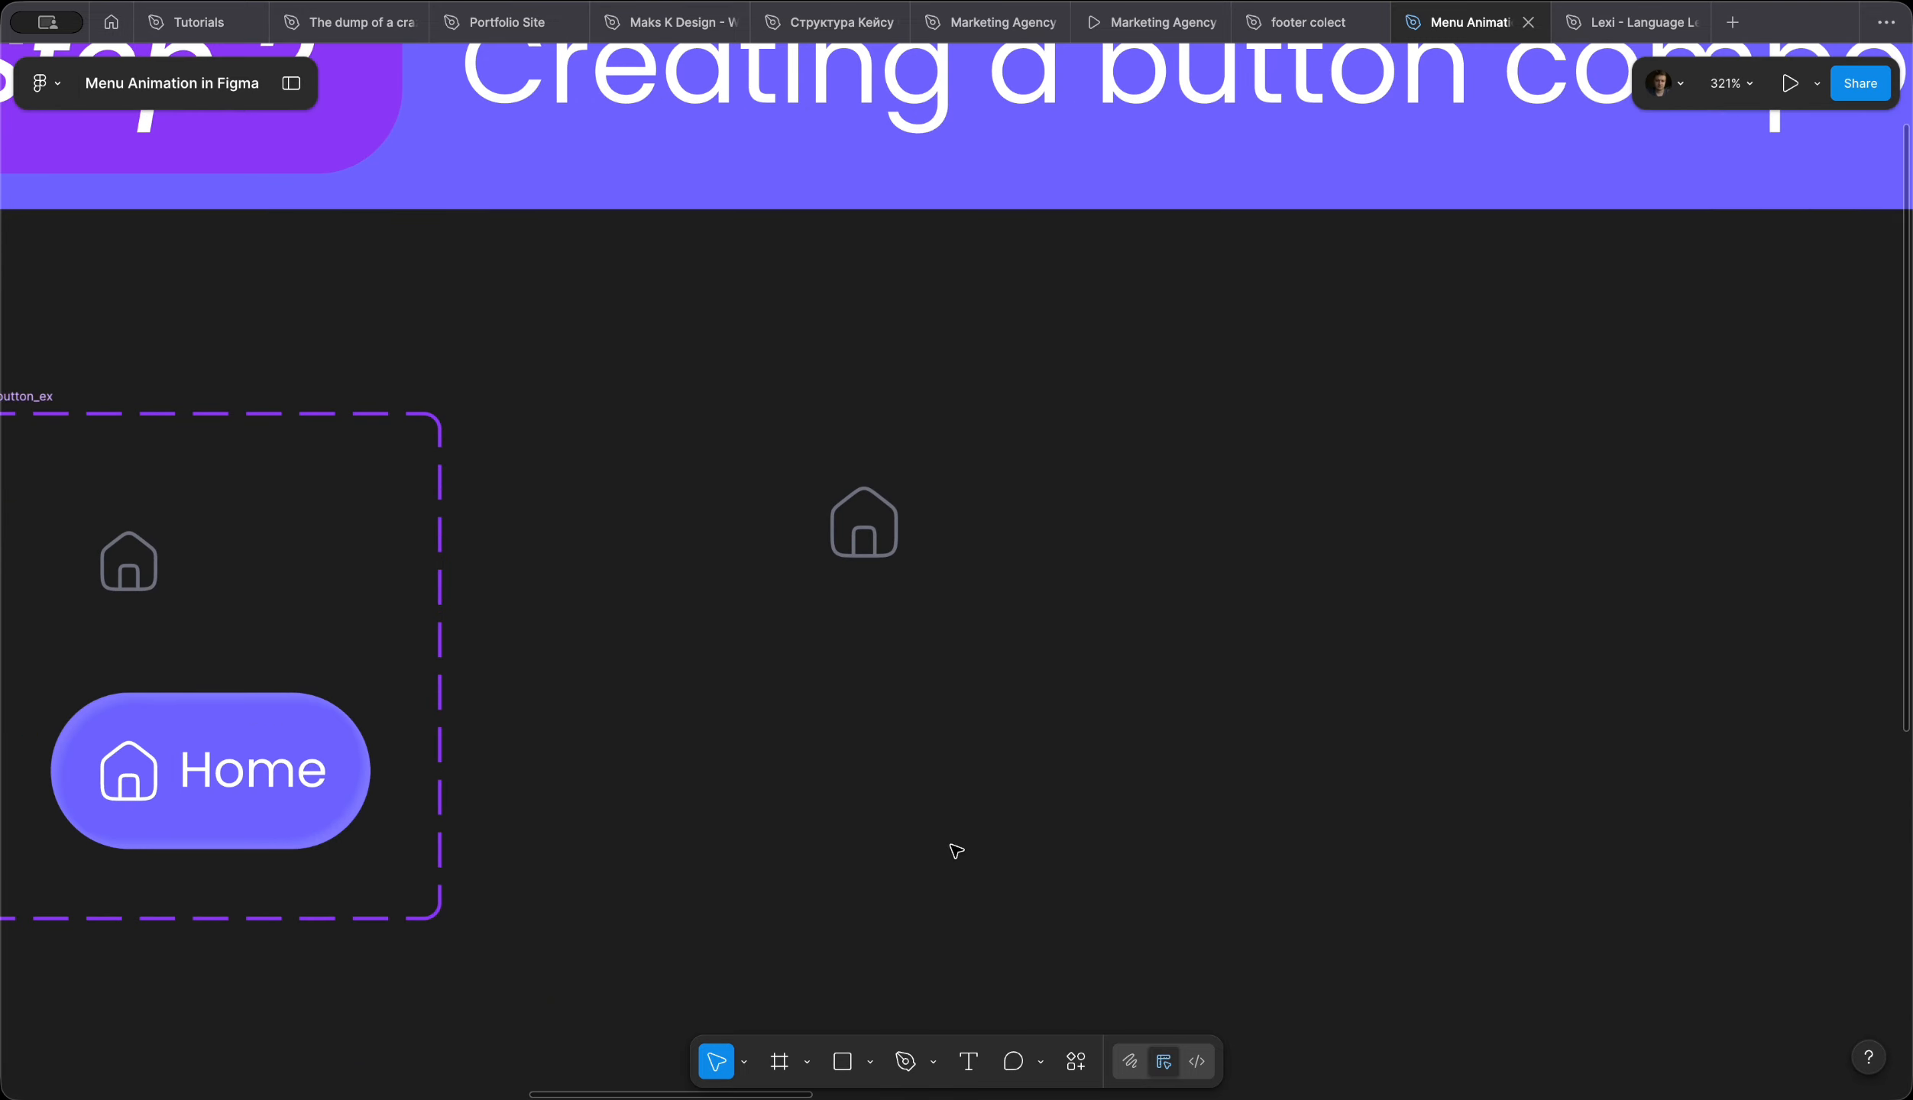
Step: Add the text "Home" and position it just to the right of the home icon instance
left_click(968, 1060)
left_click(980, 522)
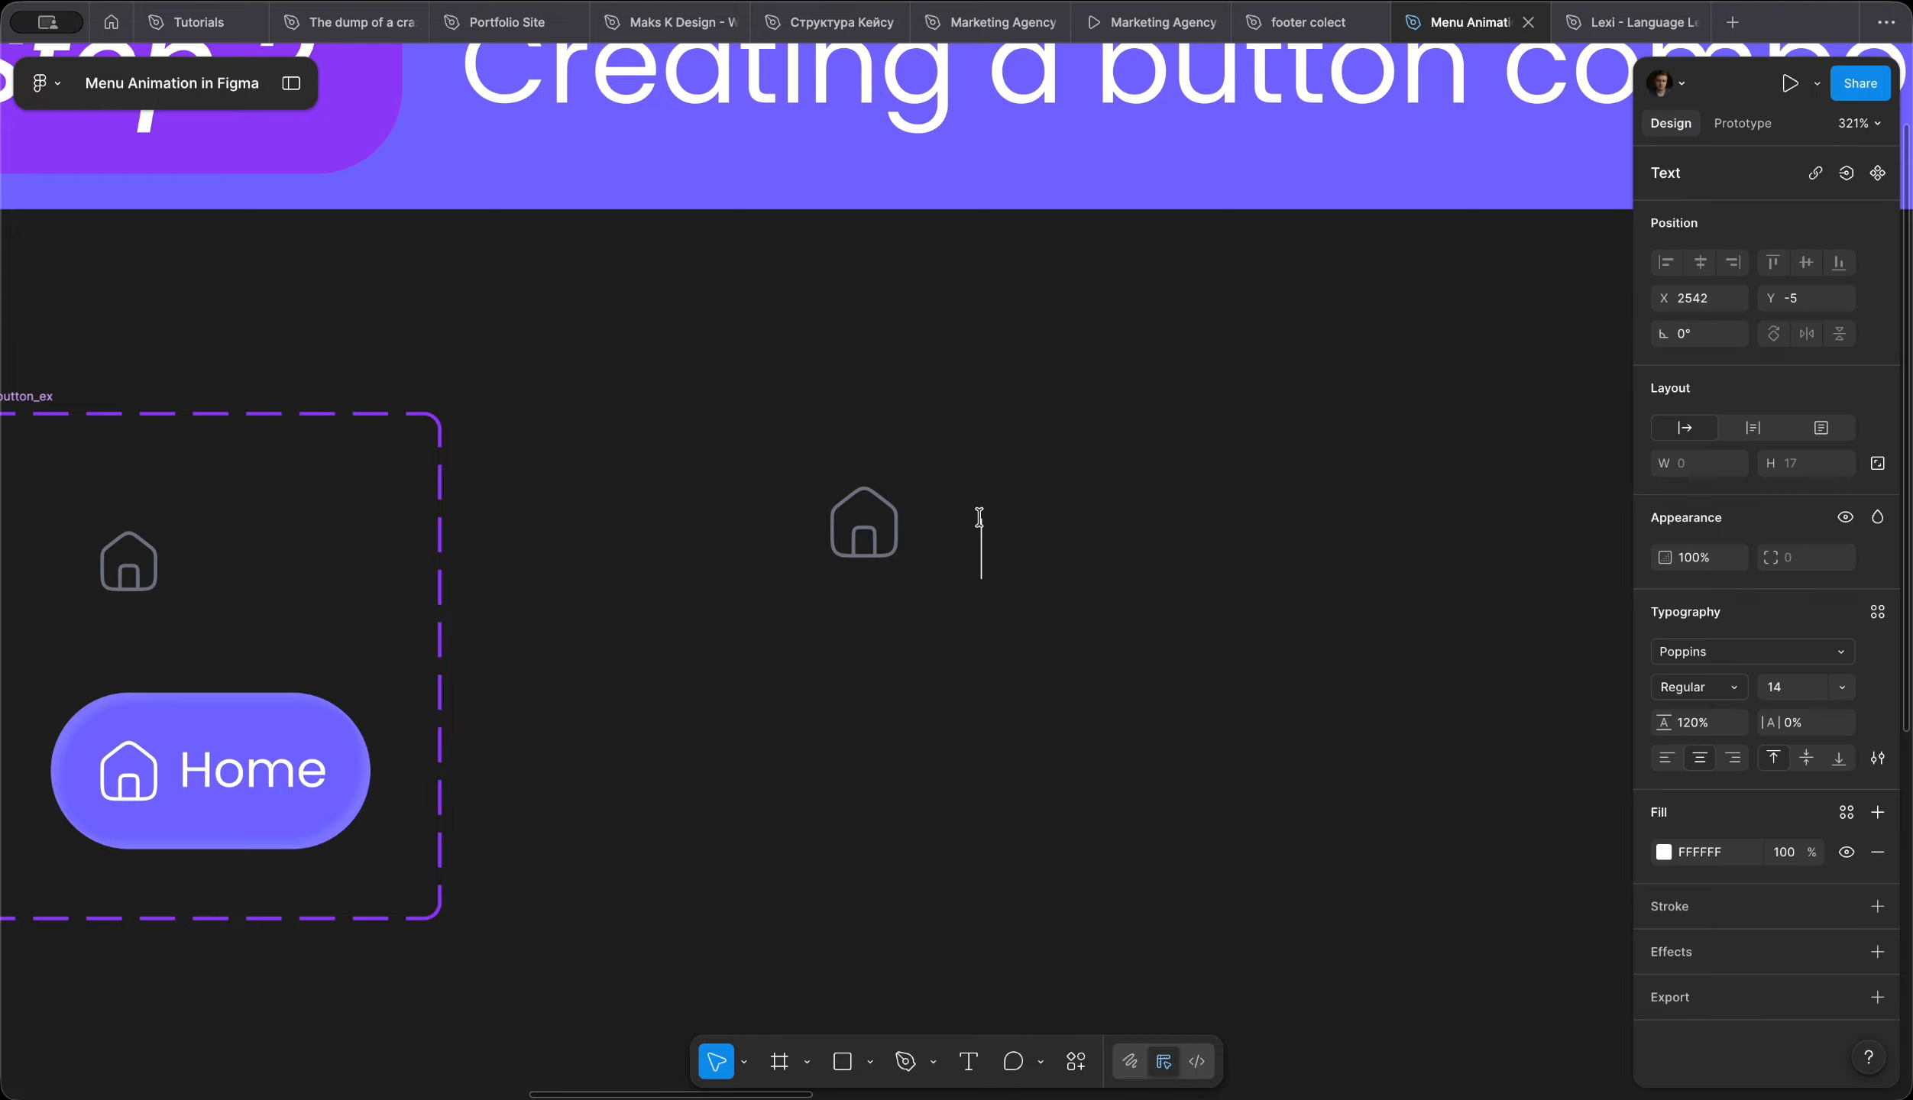
type("Home")
key("Return")
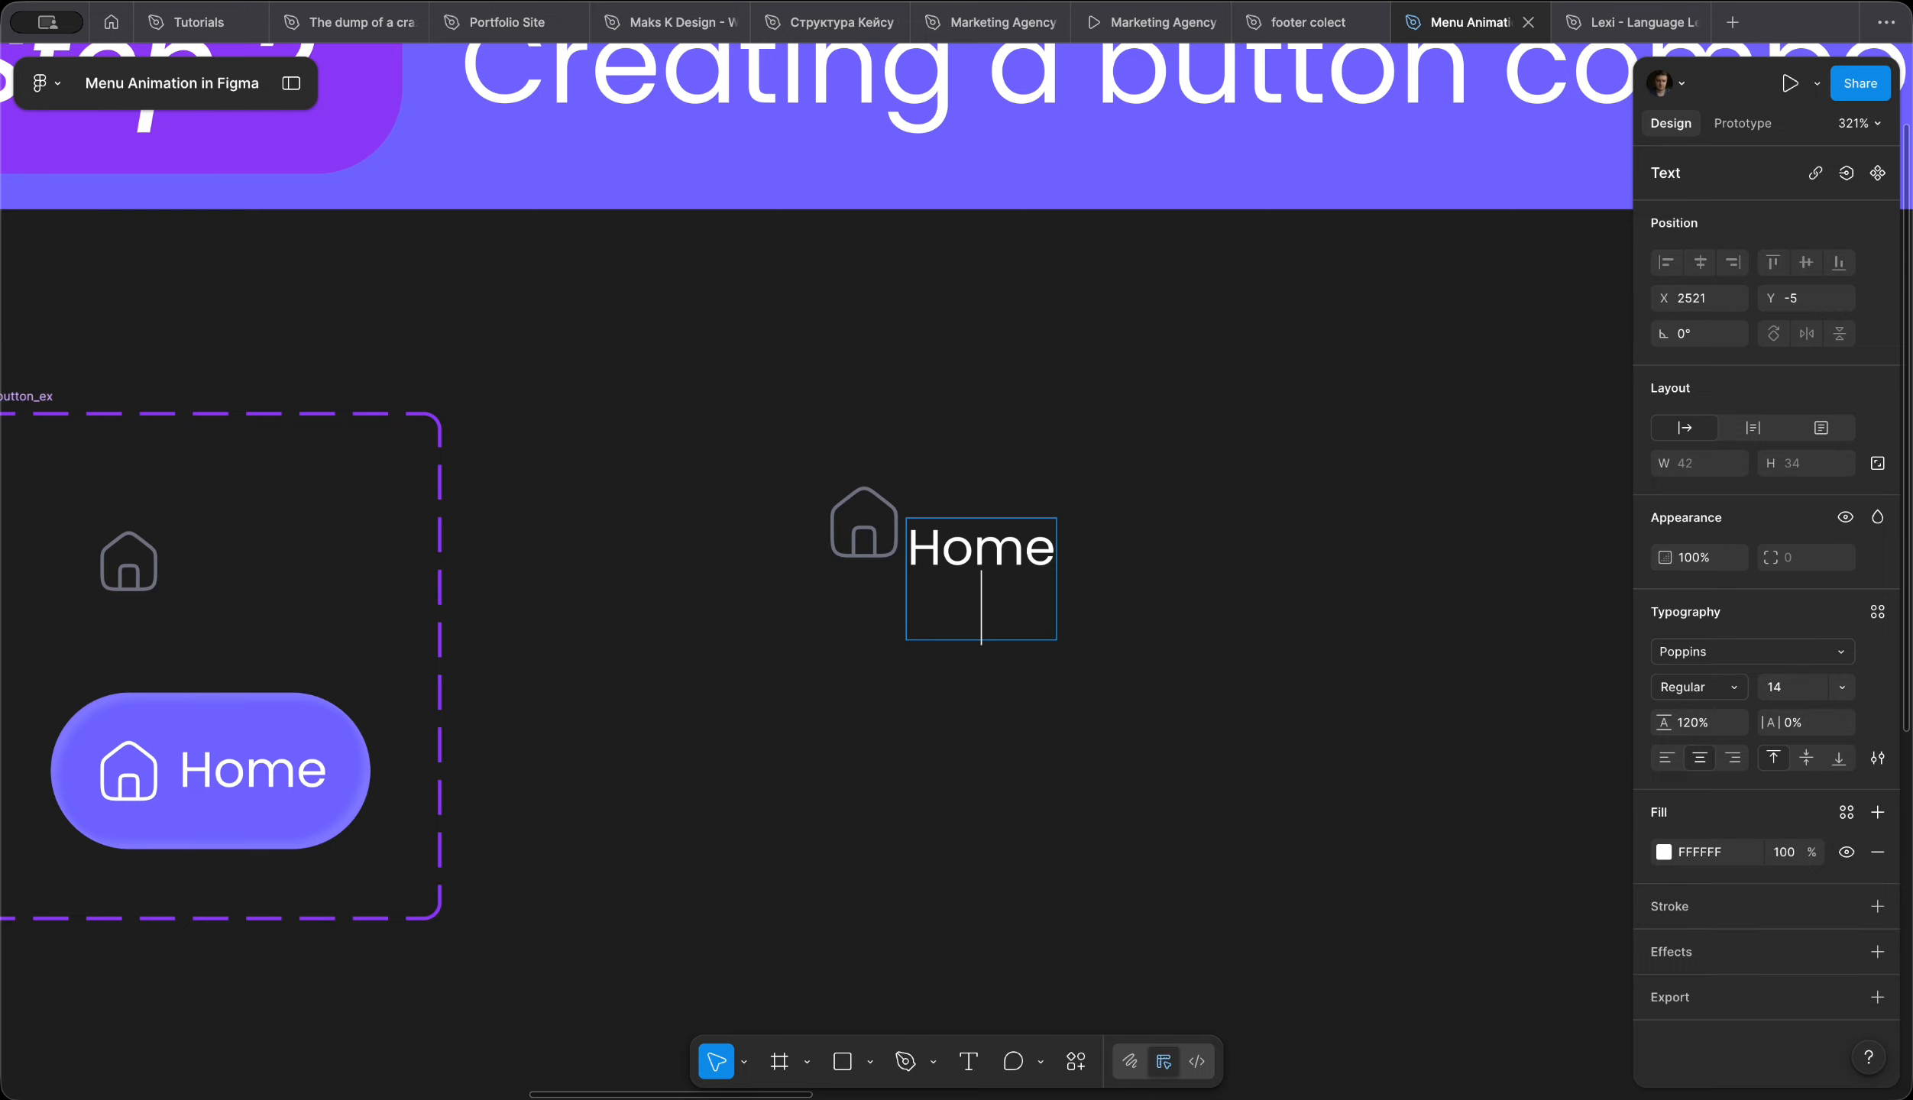
key("BackSpace")
key("Escape")
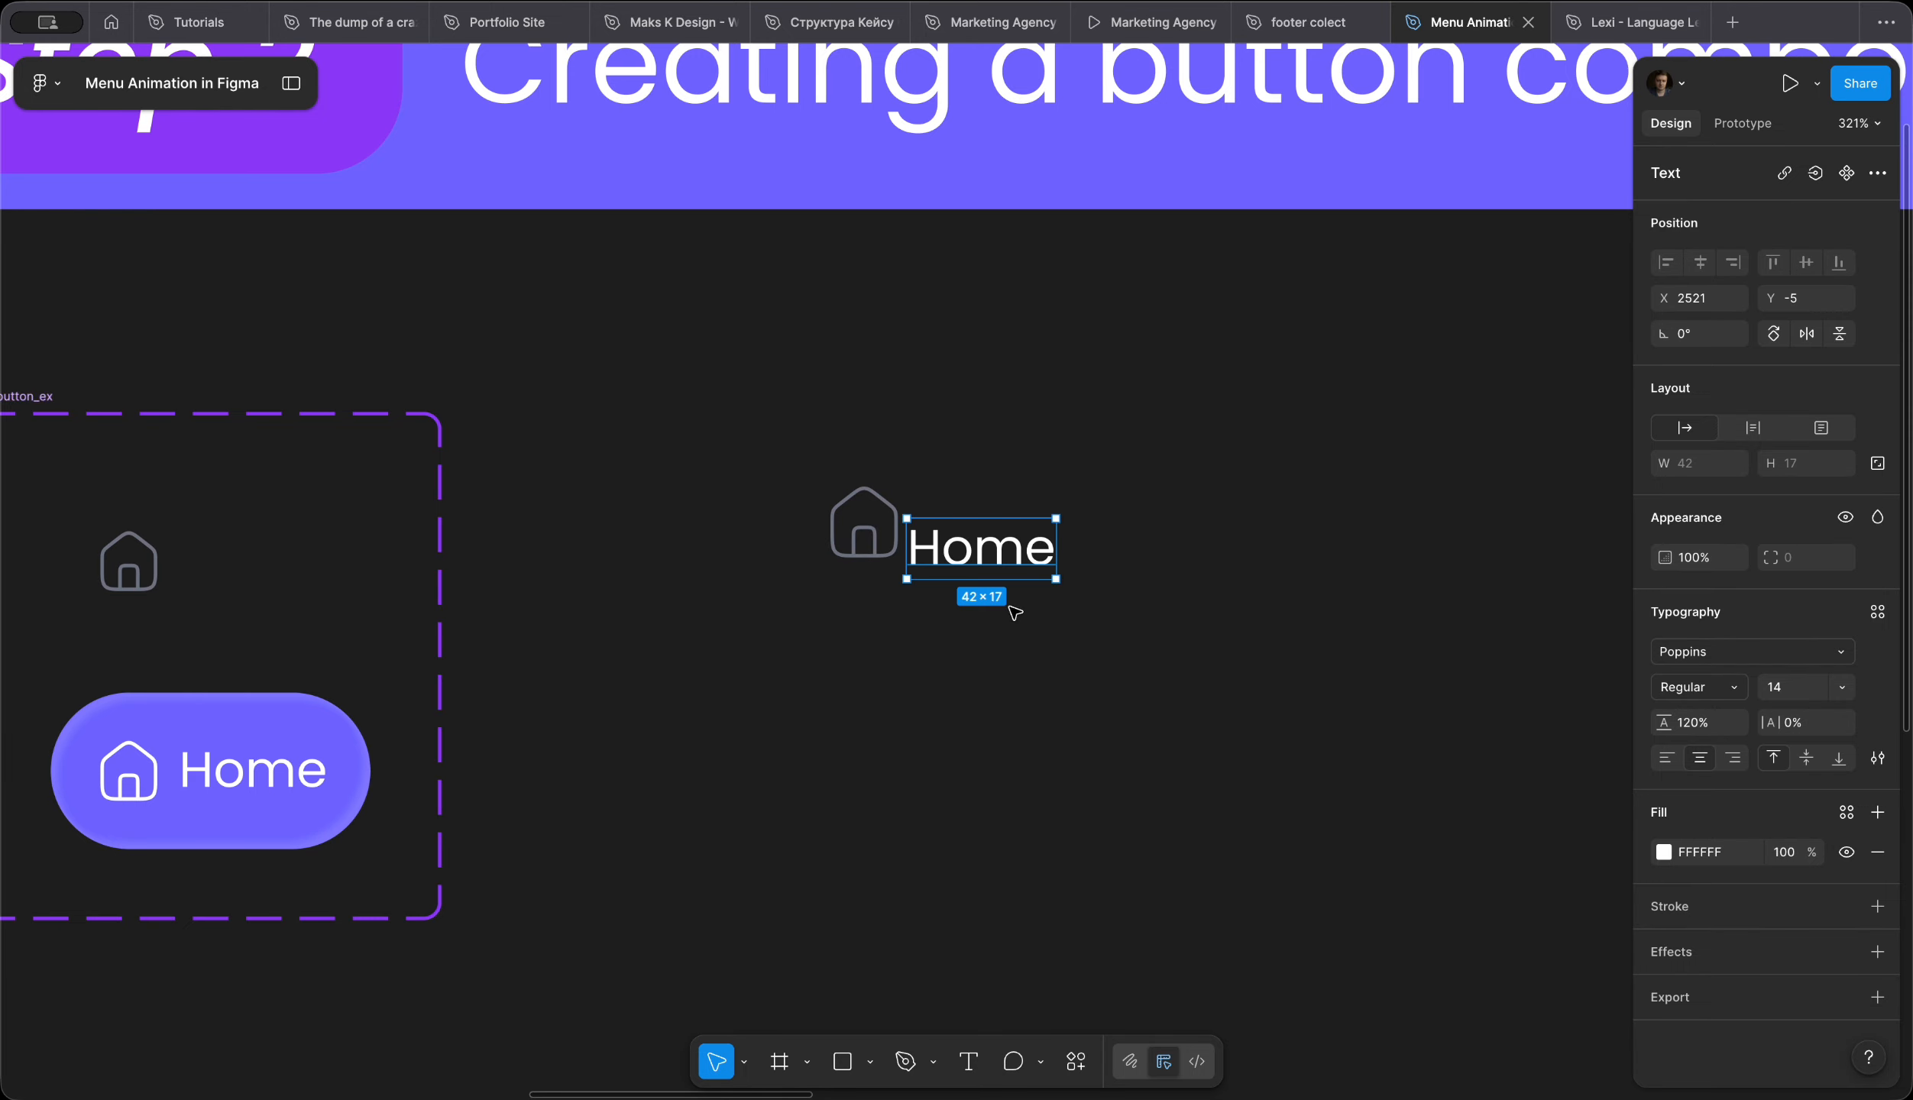
left_click_drag(991, 564, 1022, 539)
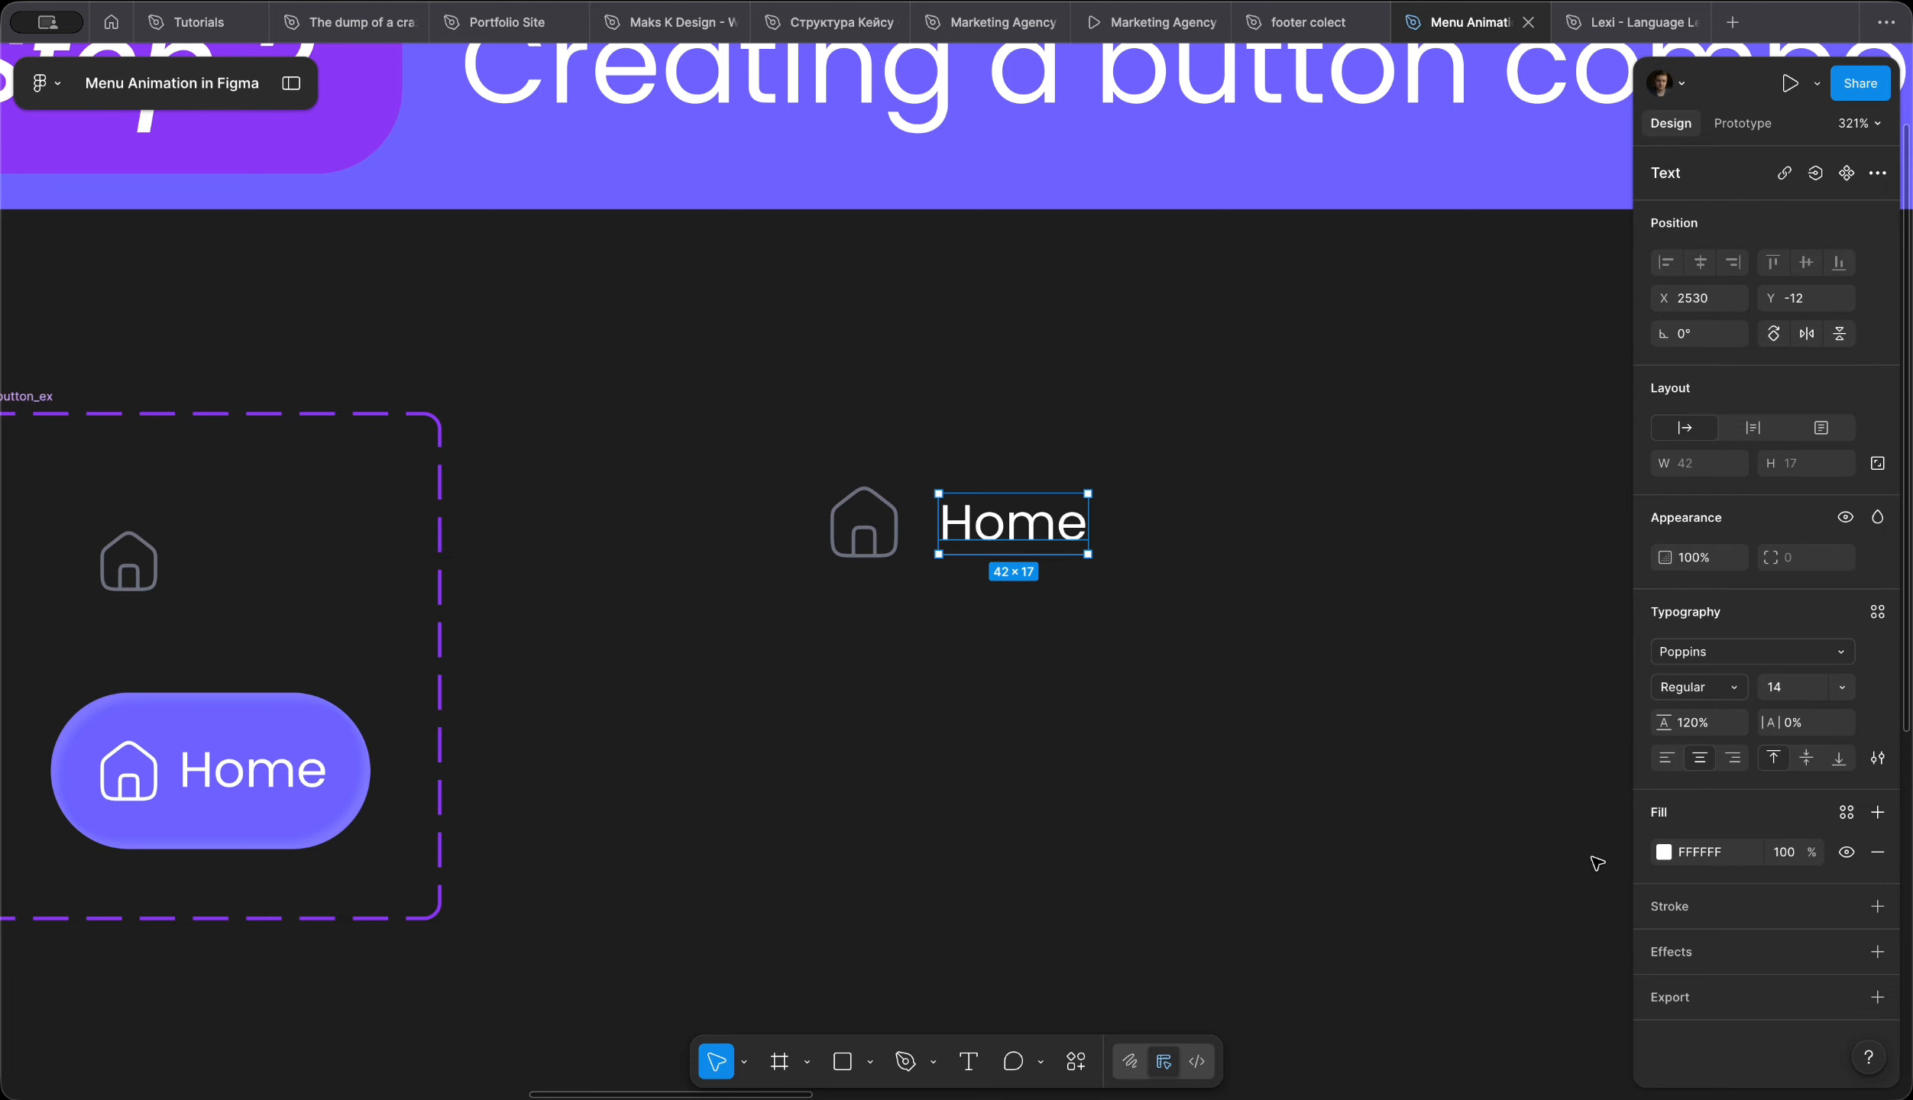
Step: Change the "Home" text's fill to the grey 6B7280 already used on this page
left_click(1662, 853)
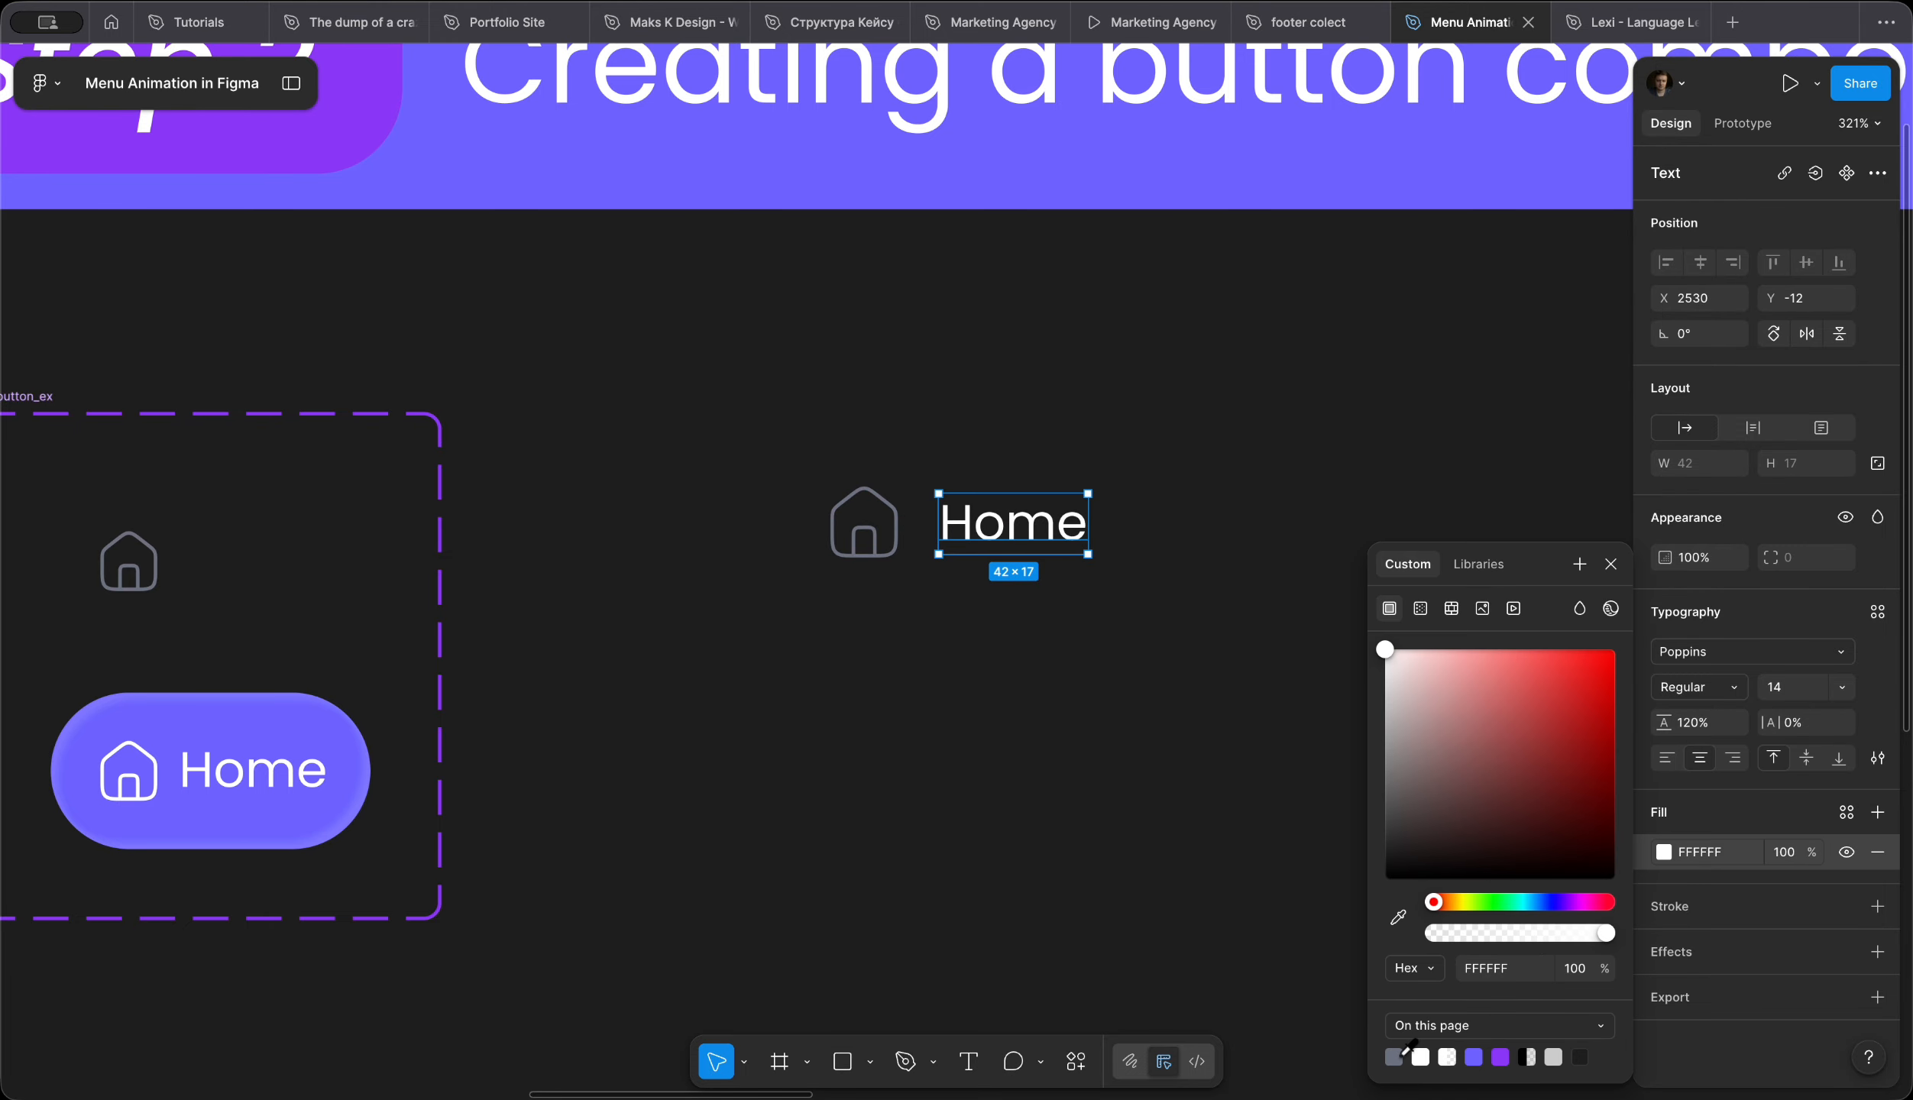
left_click(1404, 1053)
left_click(1067, 725)
Step: Wrap the home icon and "Home" text in an auto layout frame and rename it "default"
left_click(896, 546)
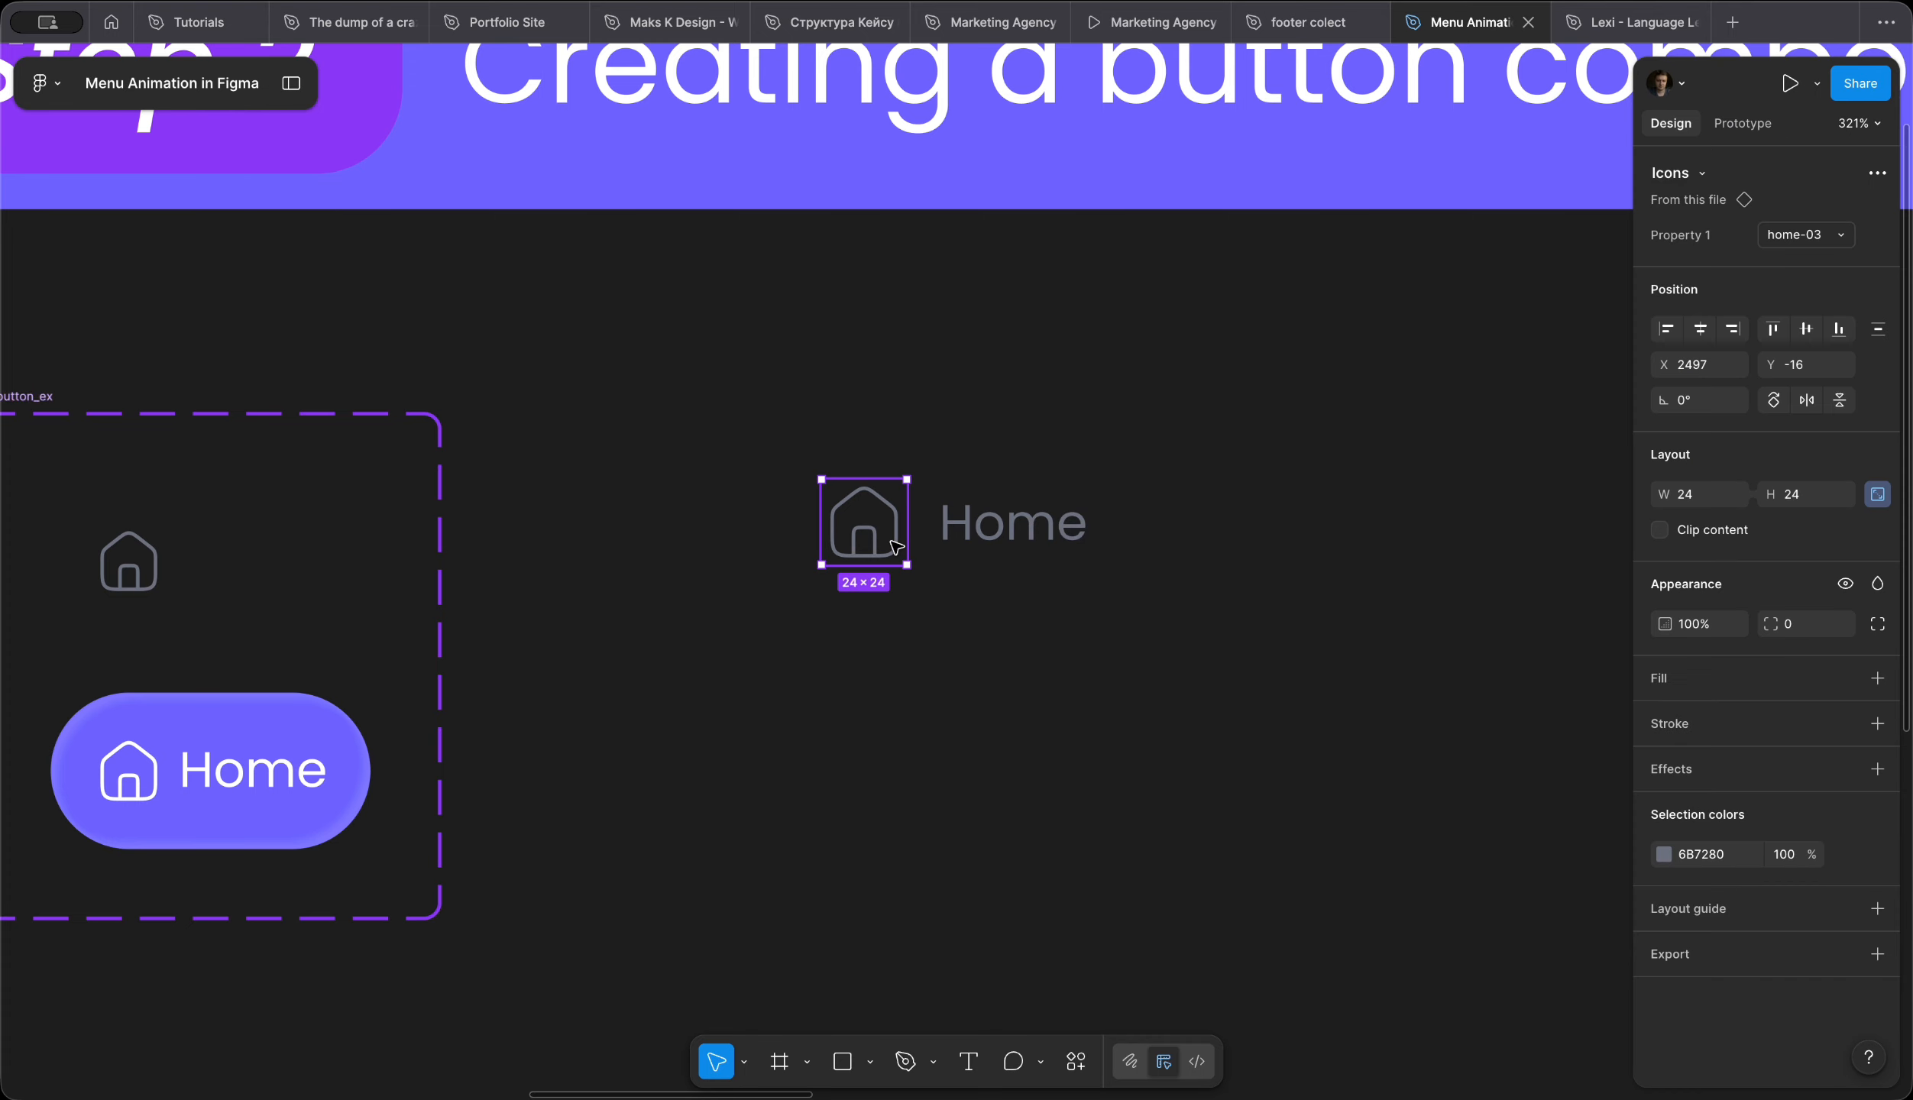
left_click(1008, 535, "shift")
key("shift+a")
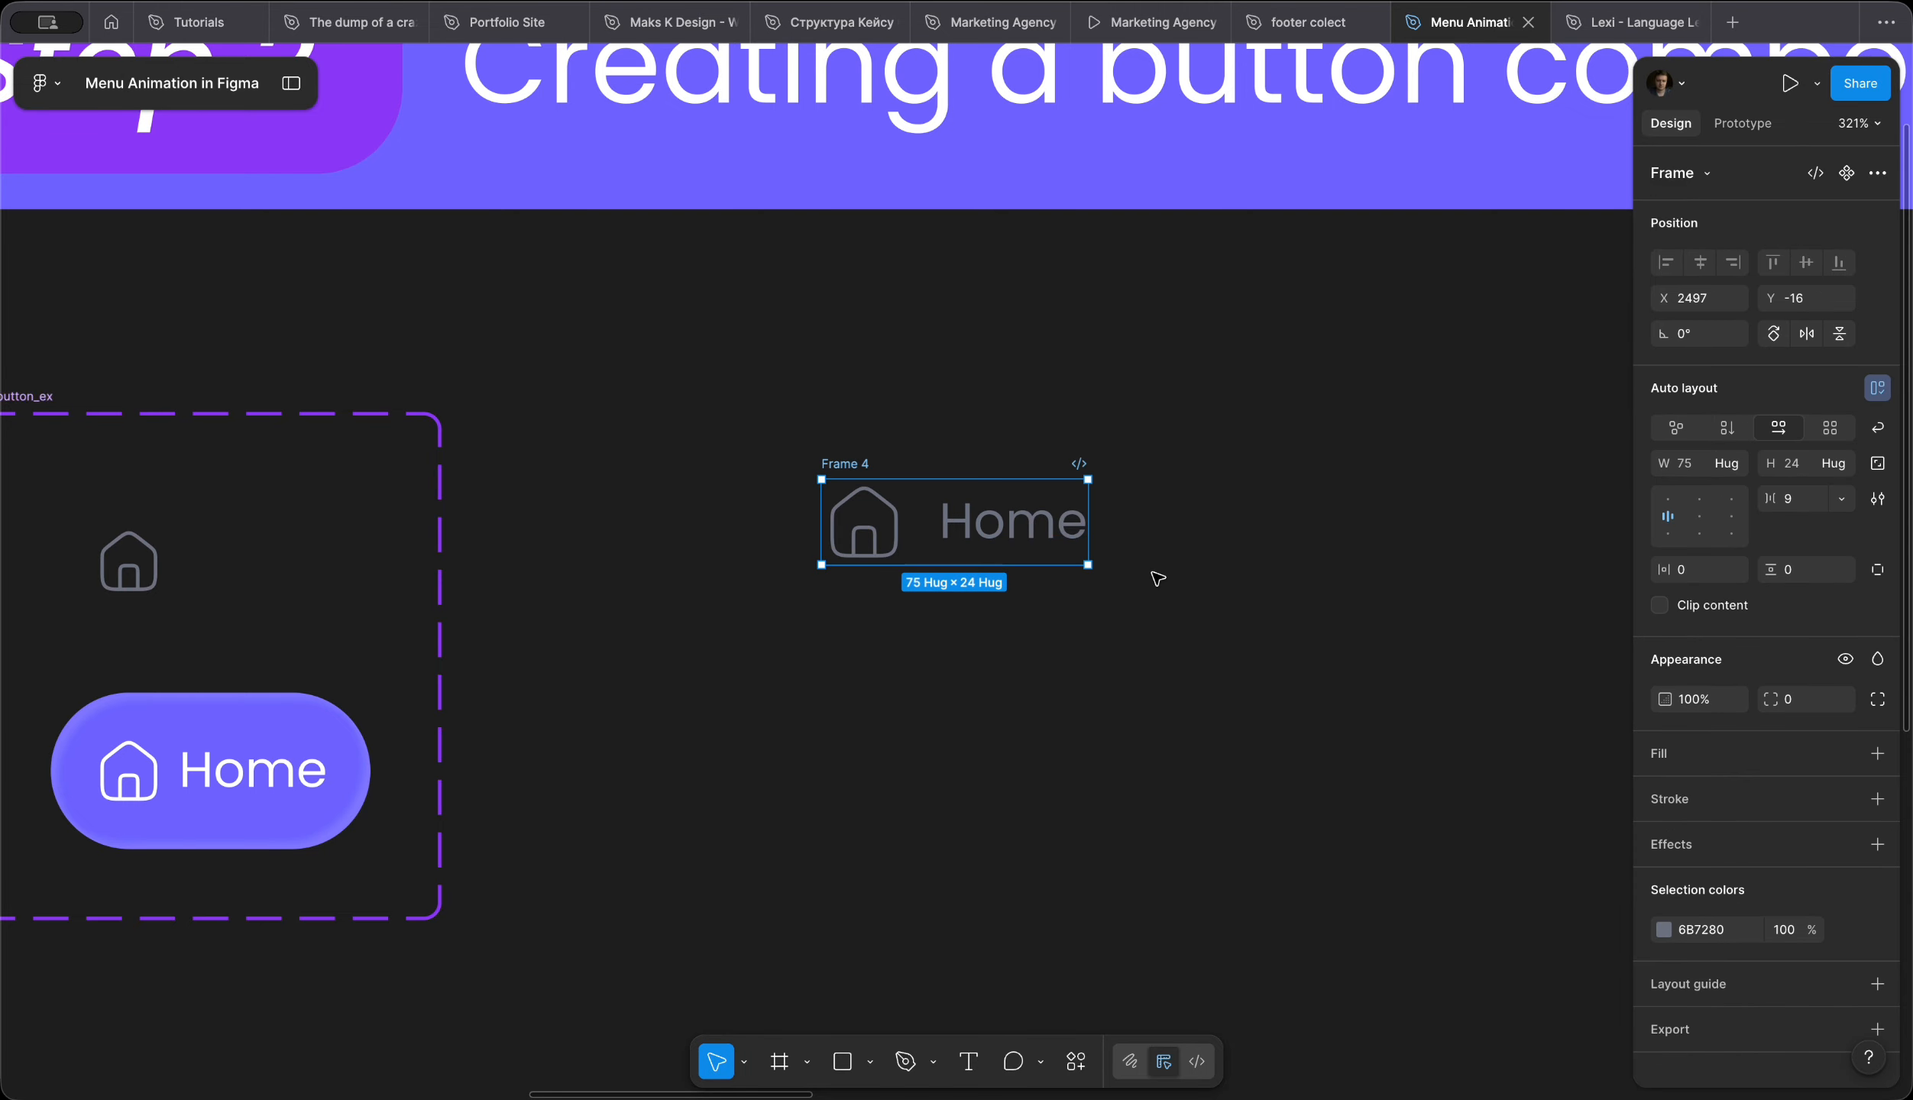
double_click(864, 463)
type("default")
key("Return")
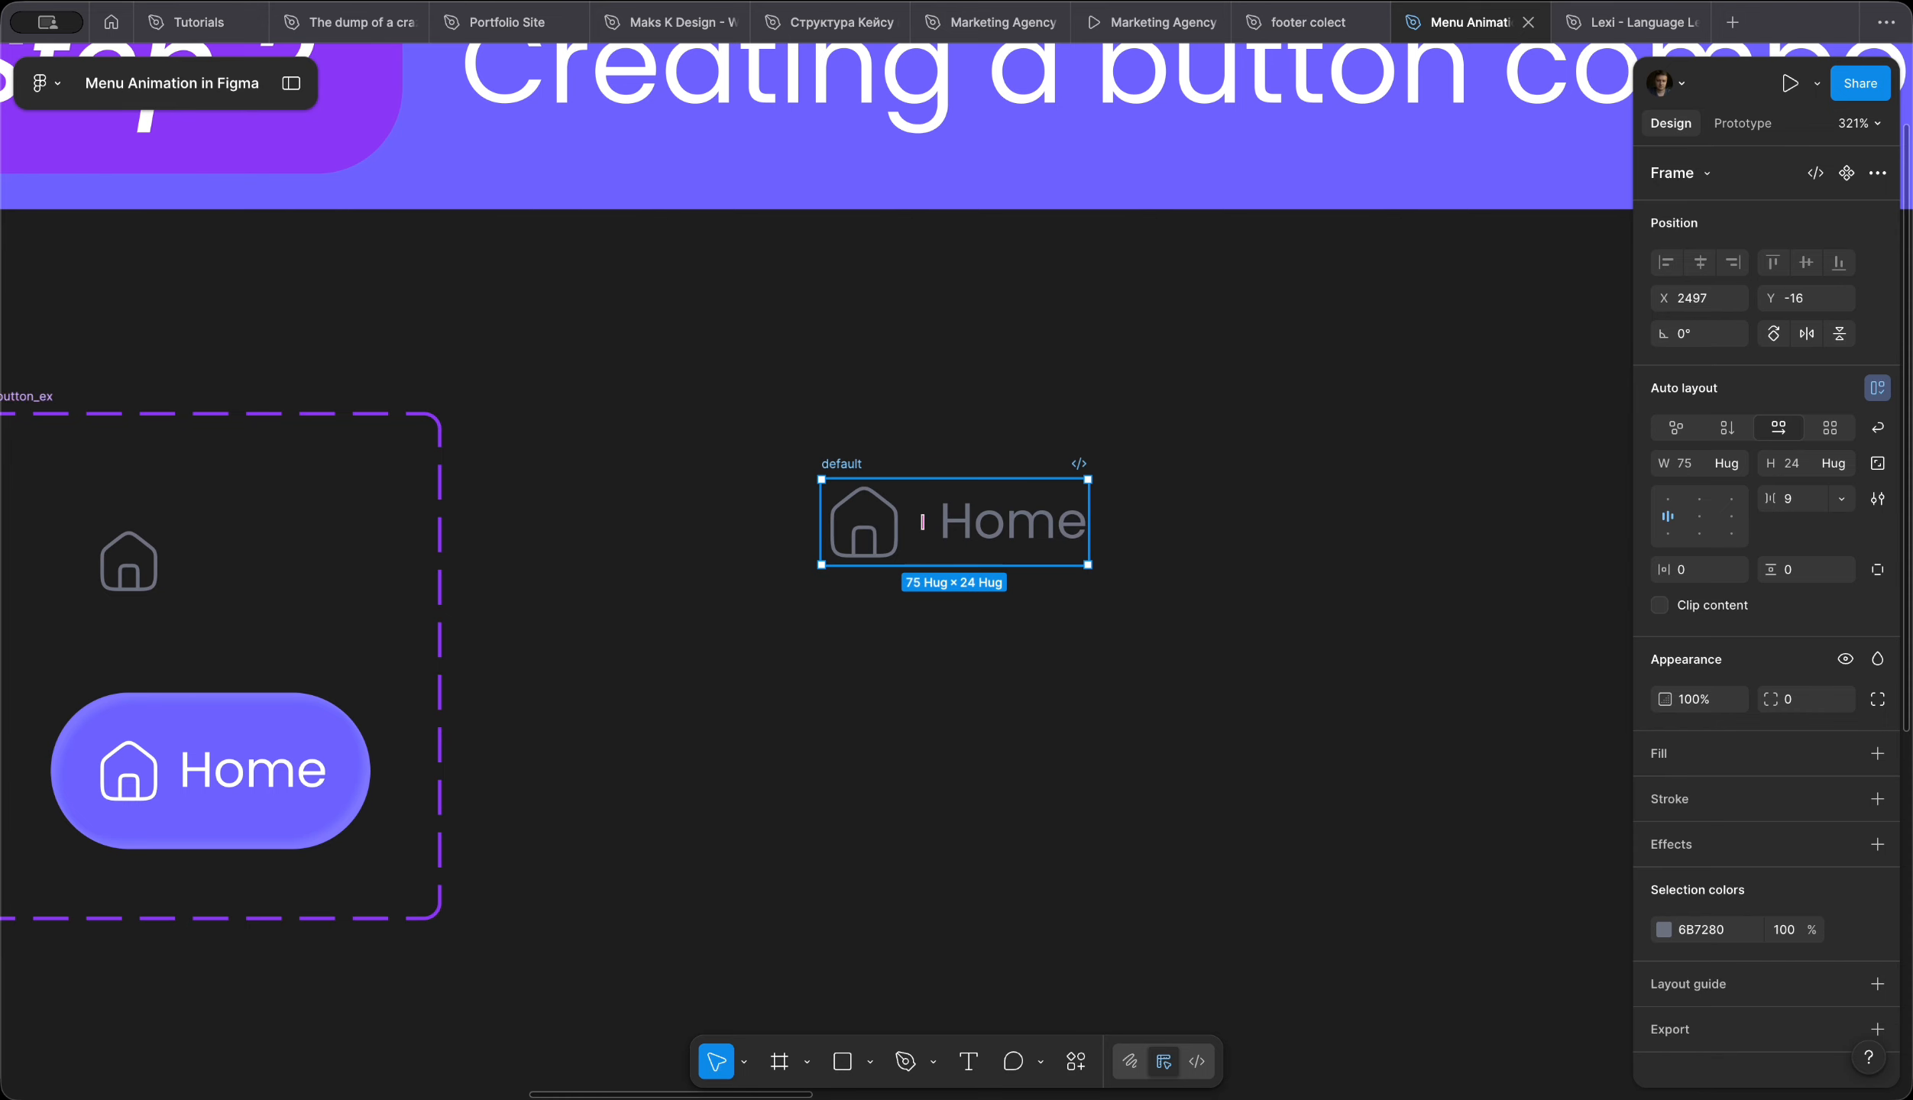
Step: Set the default frame's item gap to 4, horizontal and vertical padding to 12, and corner radius to 28
left_click(1807, 502)
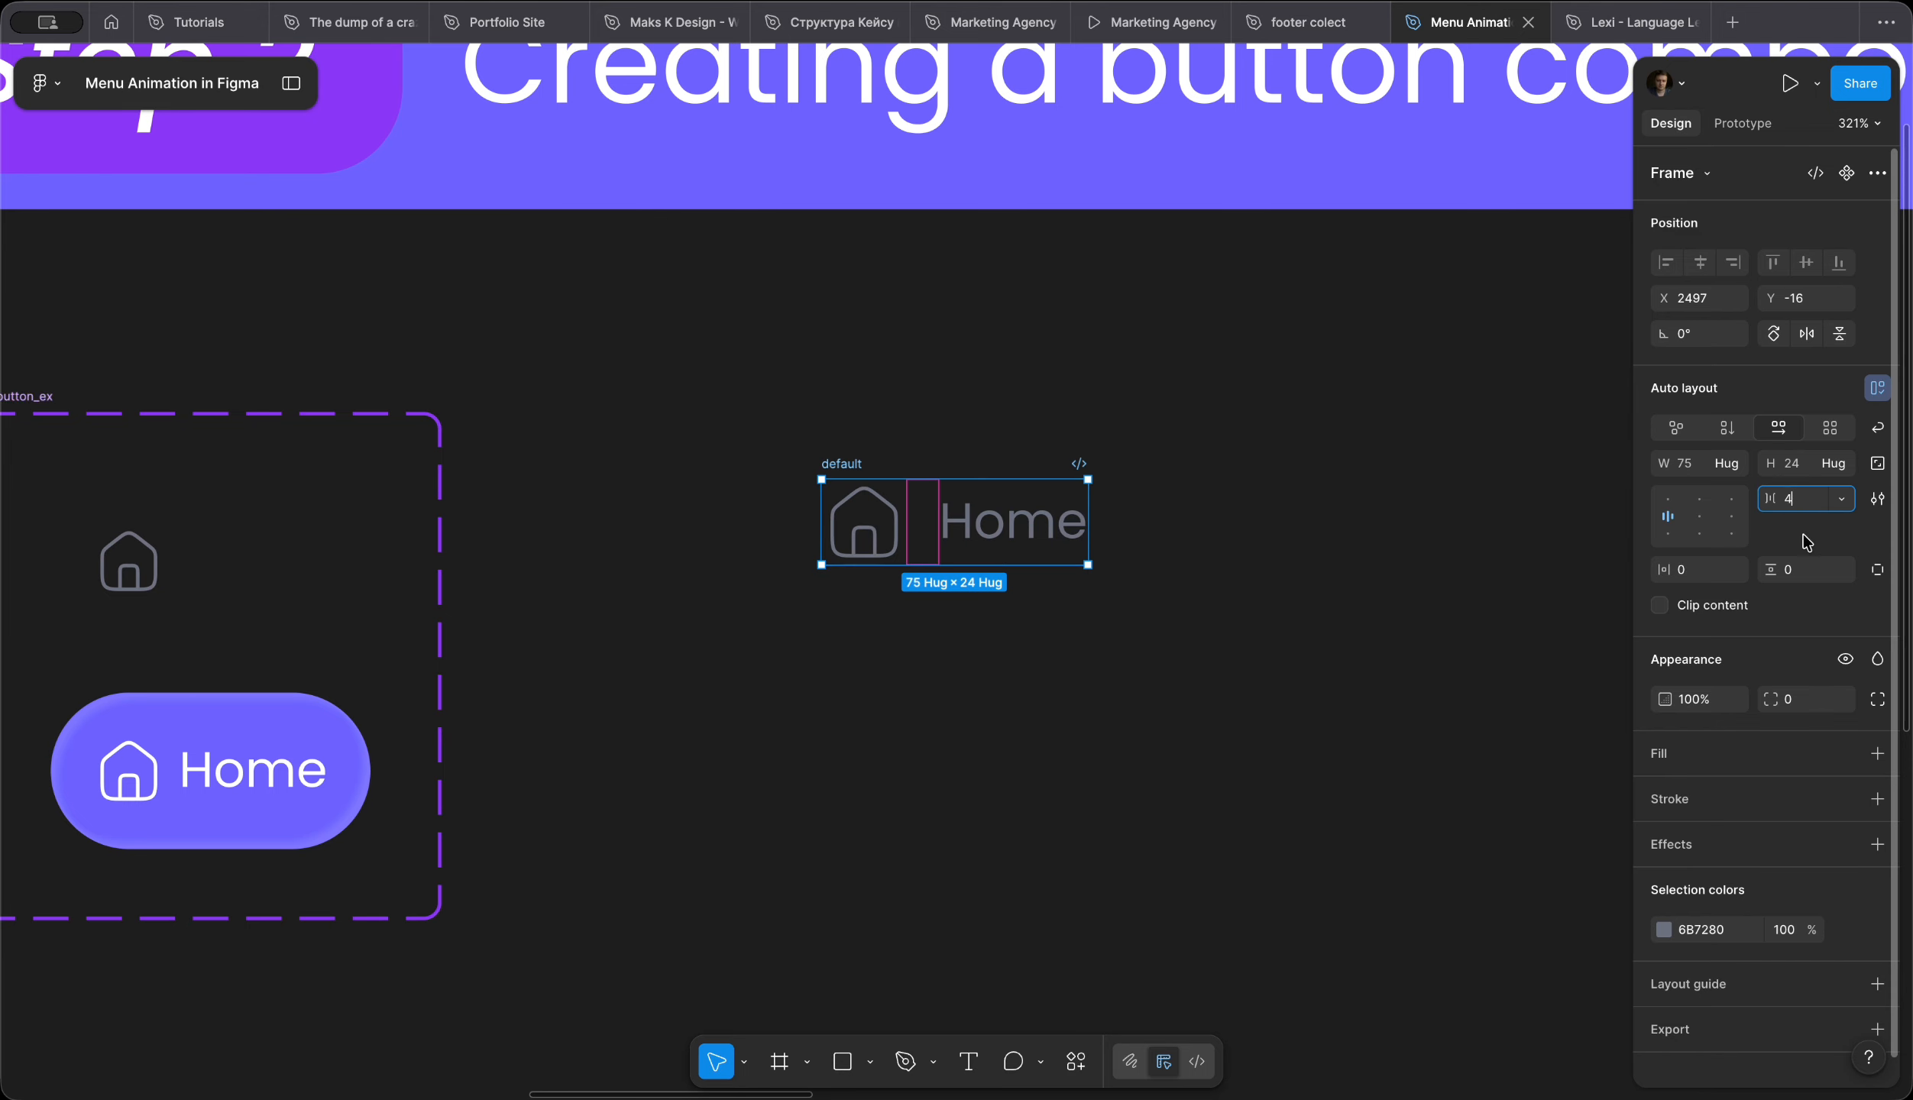
key("Return")
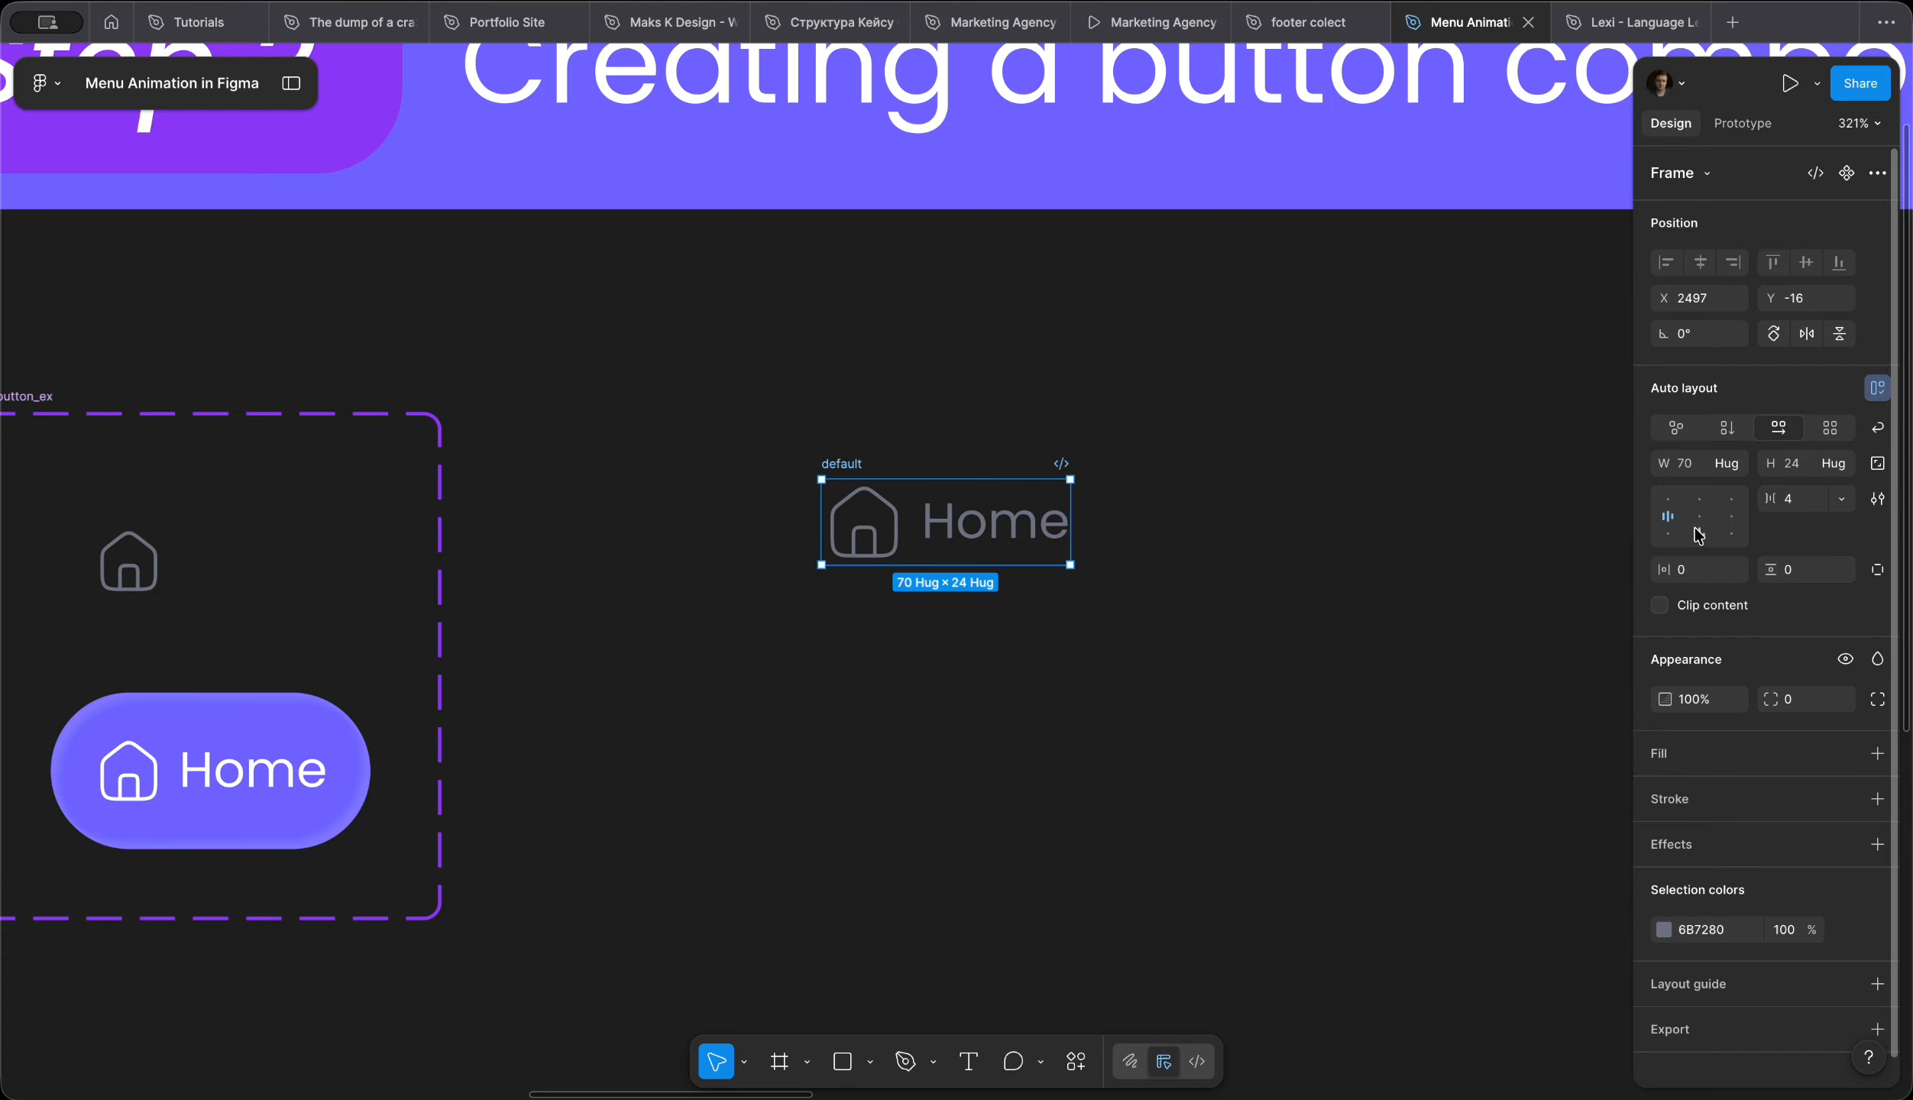
left_click(1685, 574)
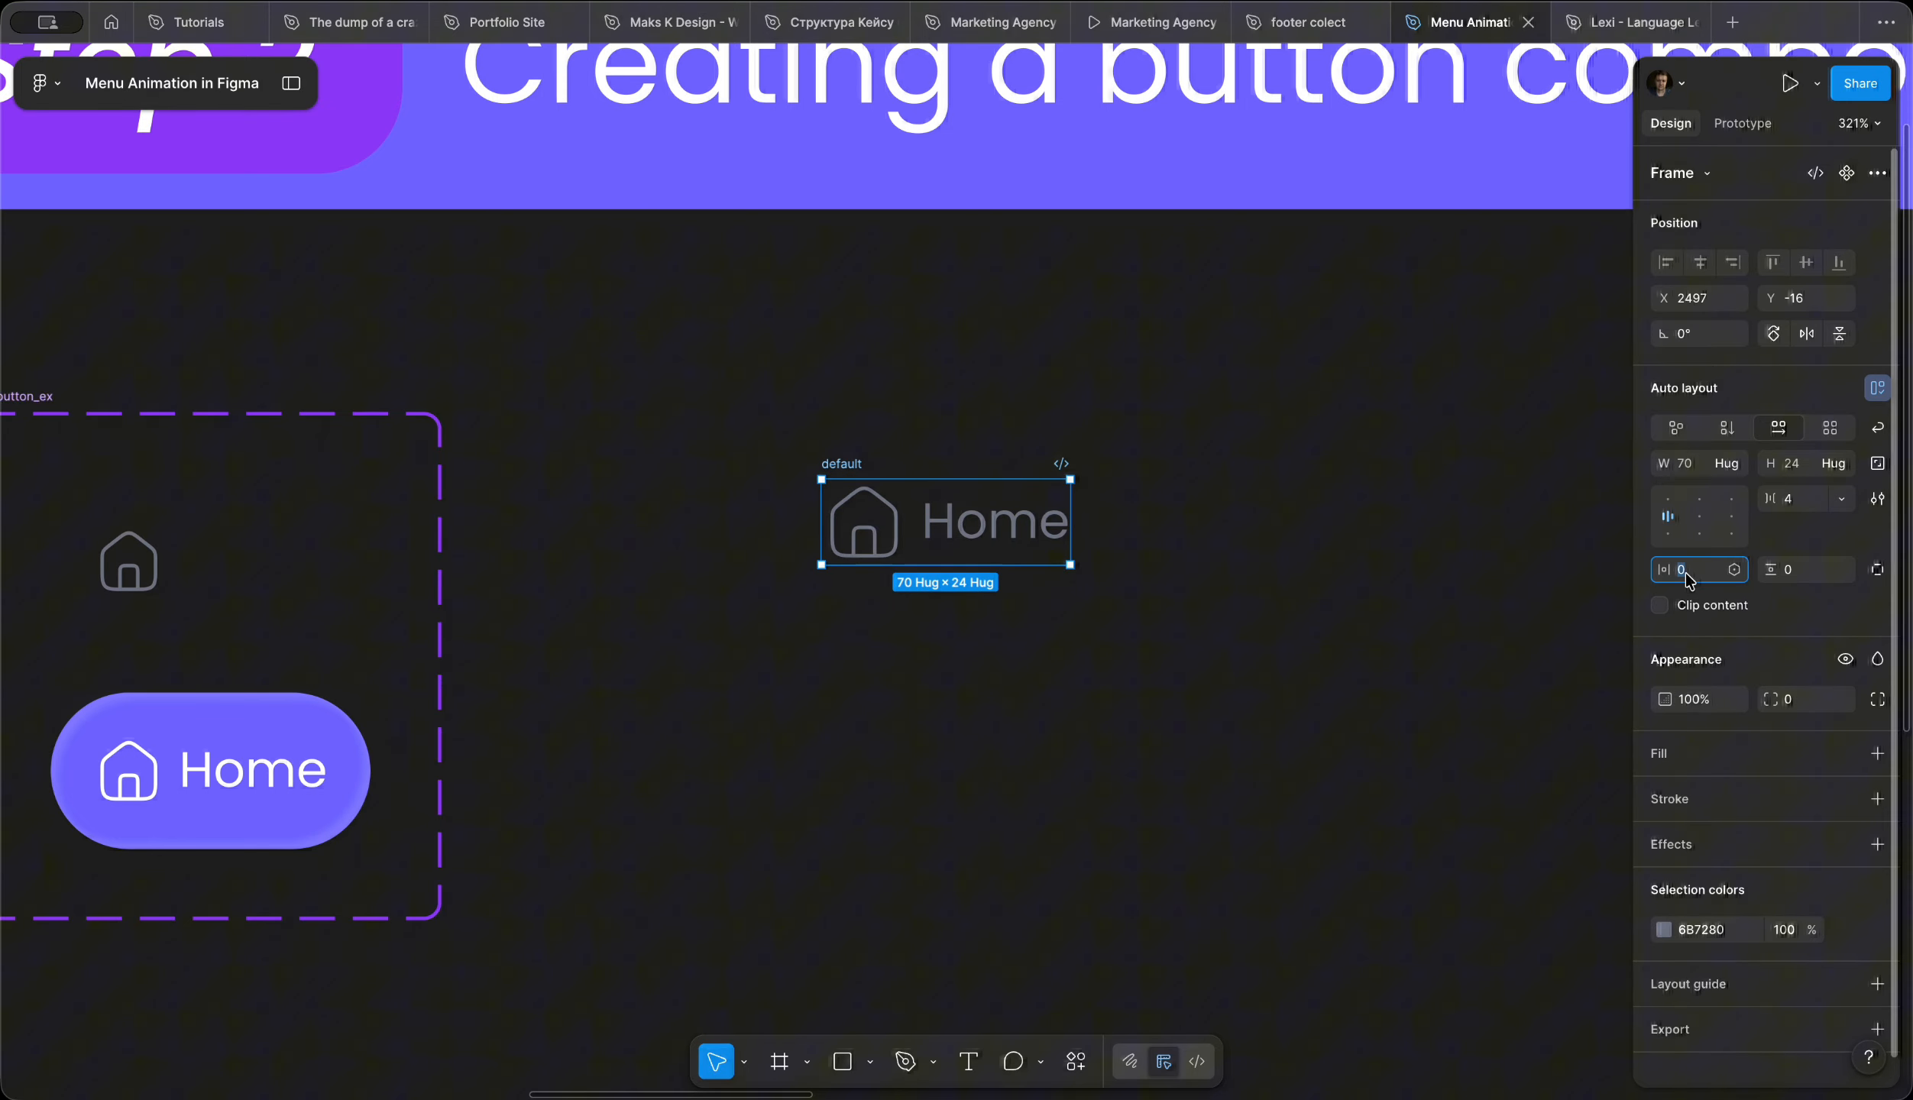
left_click(1802, 571)
type("12")
left_click(1796, 698)
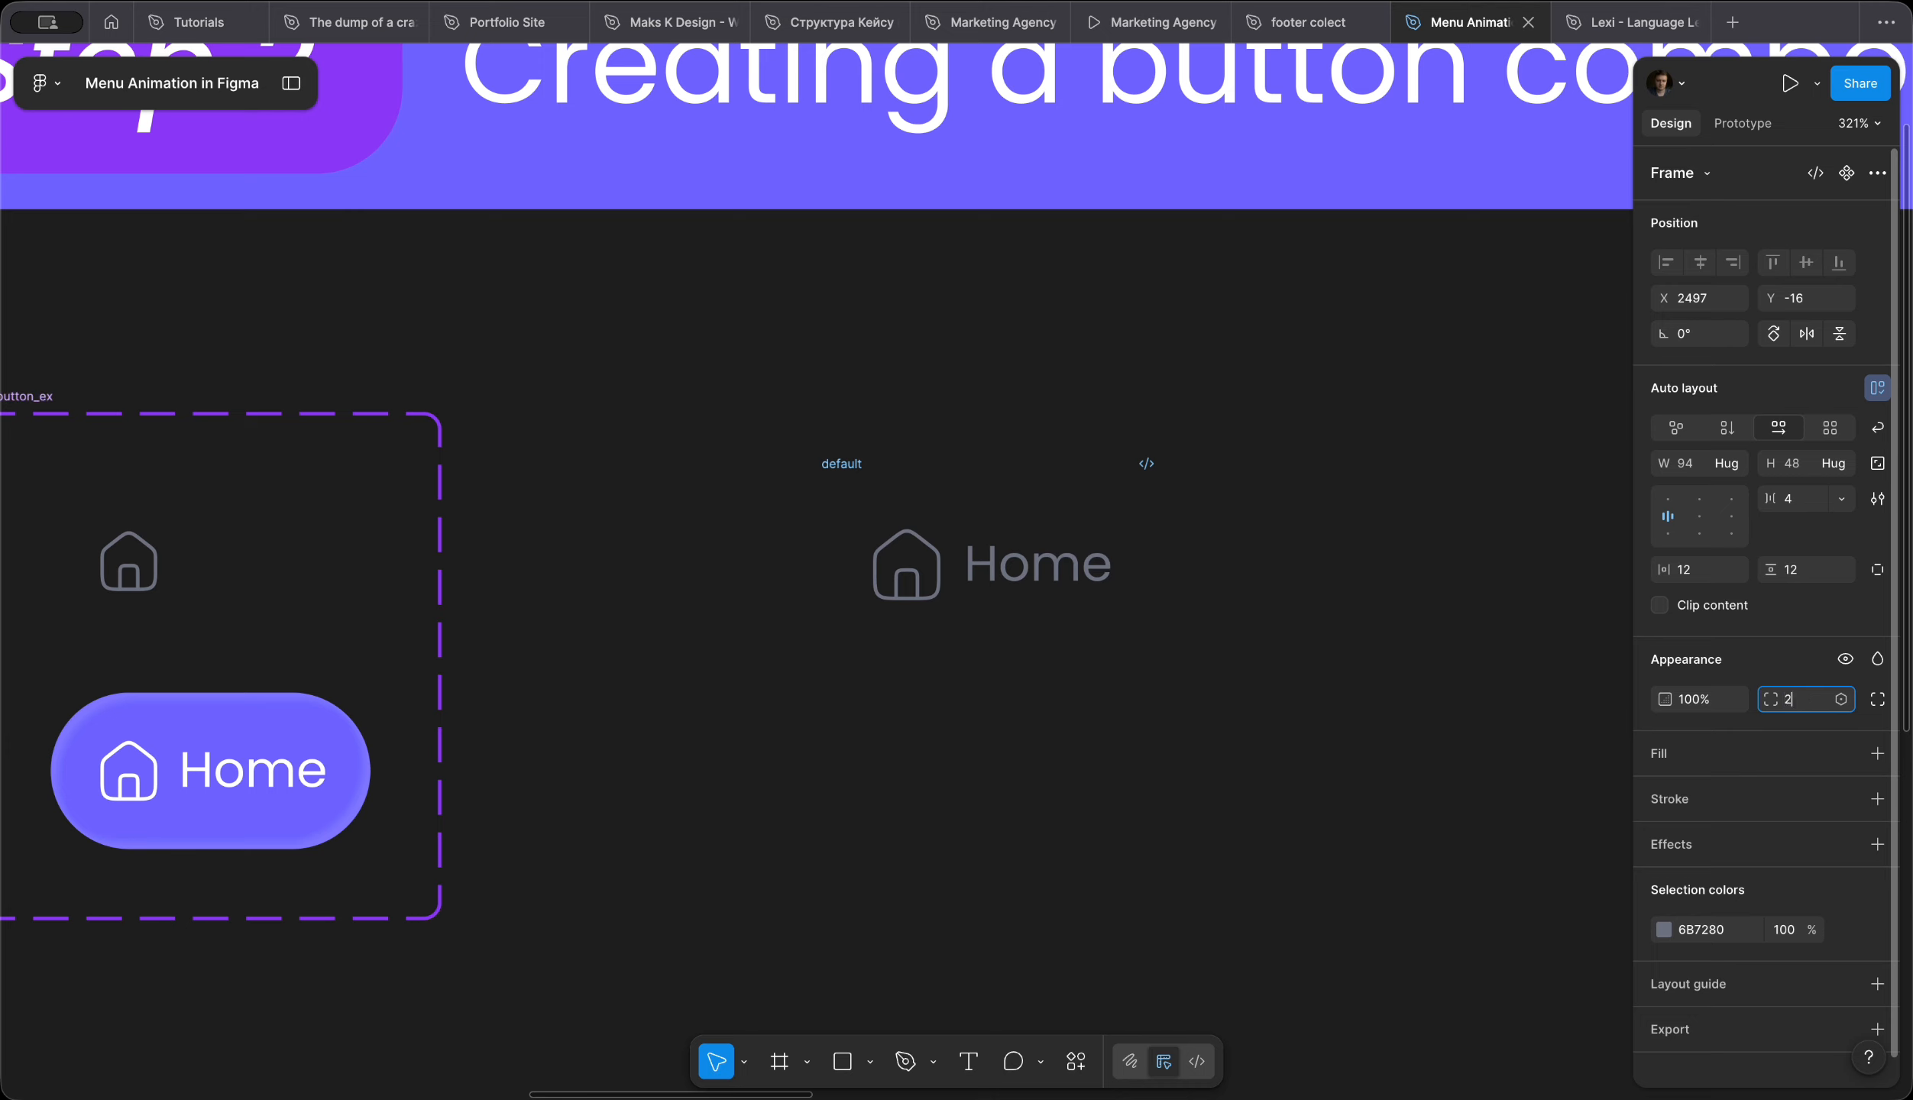
type("27")
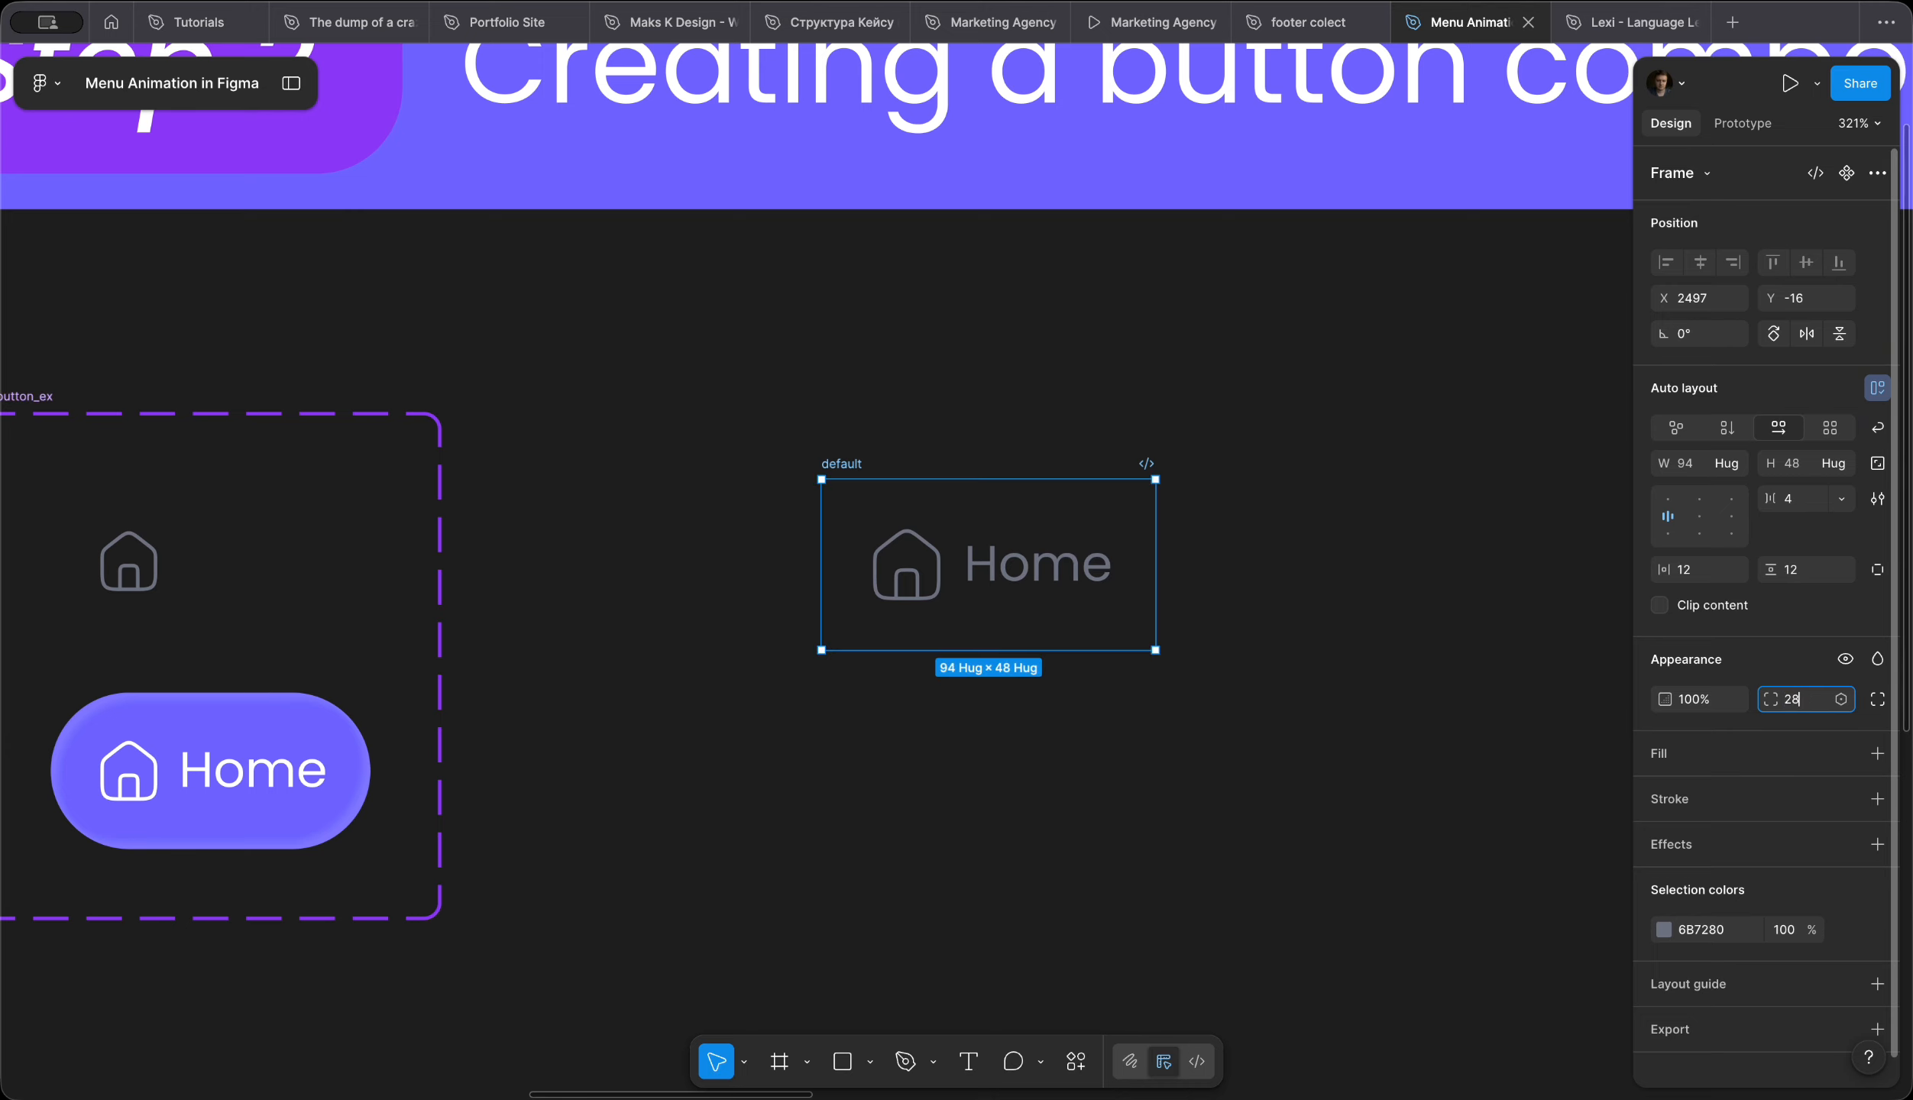
key("Return")
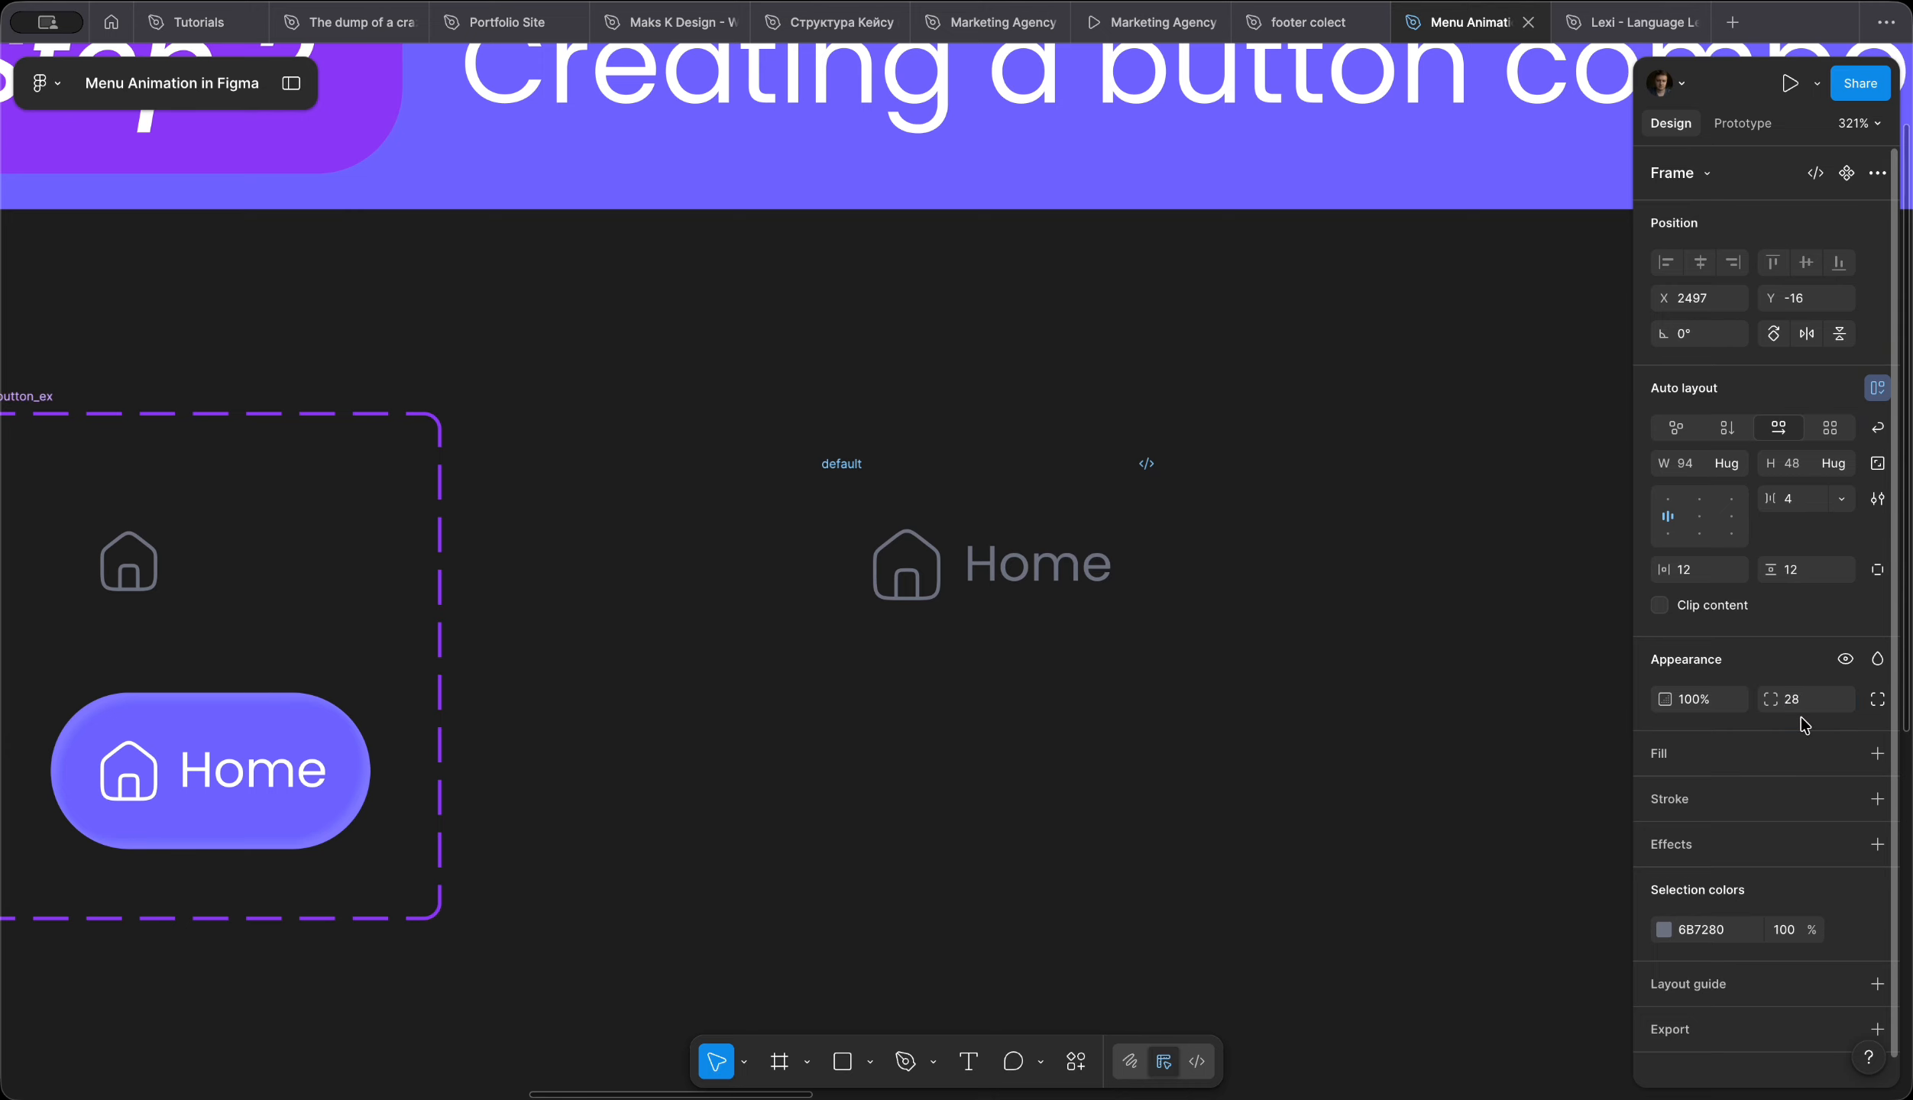
Step: Duplicate the default frame directly below itself and recolor the copy's icon and text to white FFFFFF
left_click(993, 502)
left_click_drag(1049, 528, 919, 756)
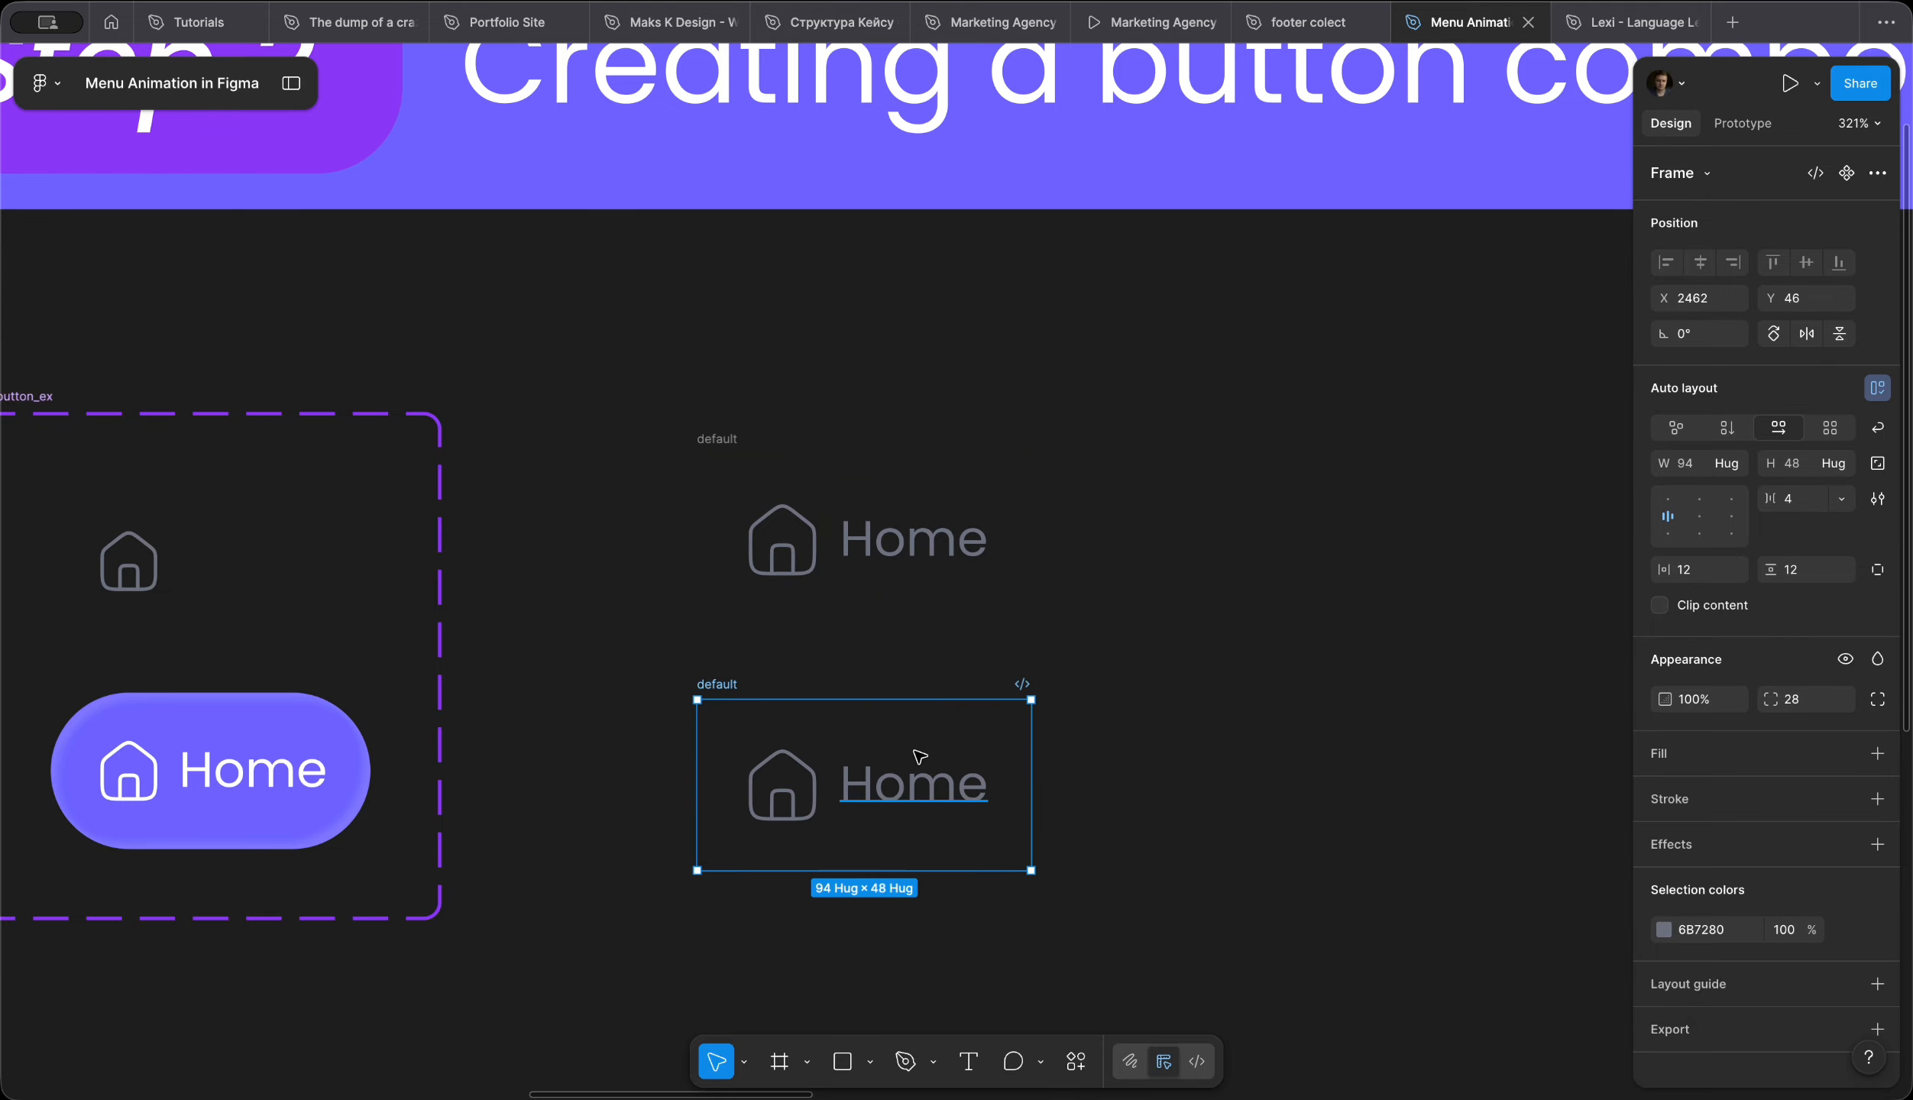
scroll(908, 844, "up", 5)
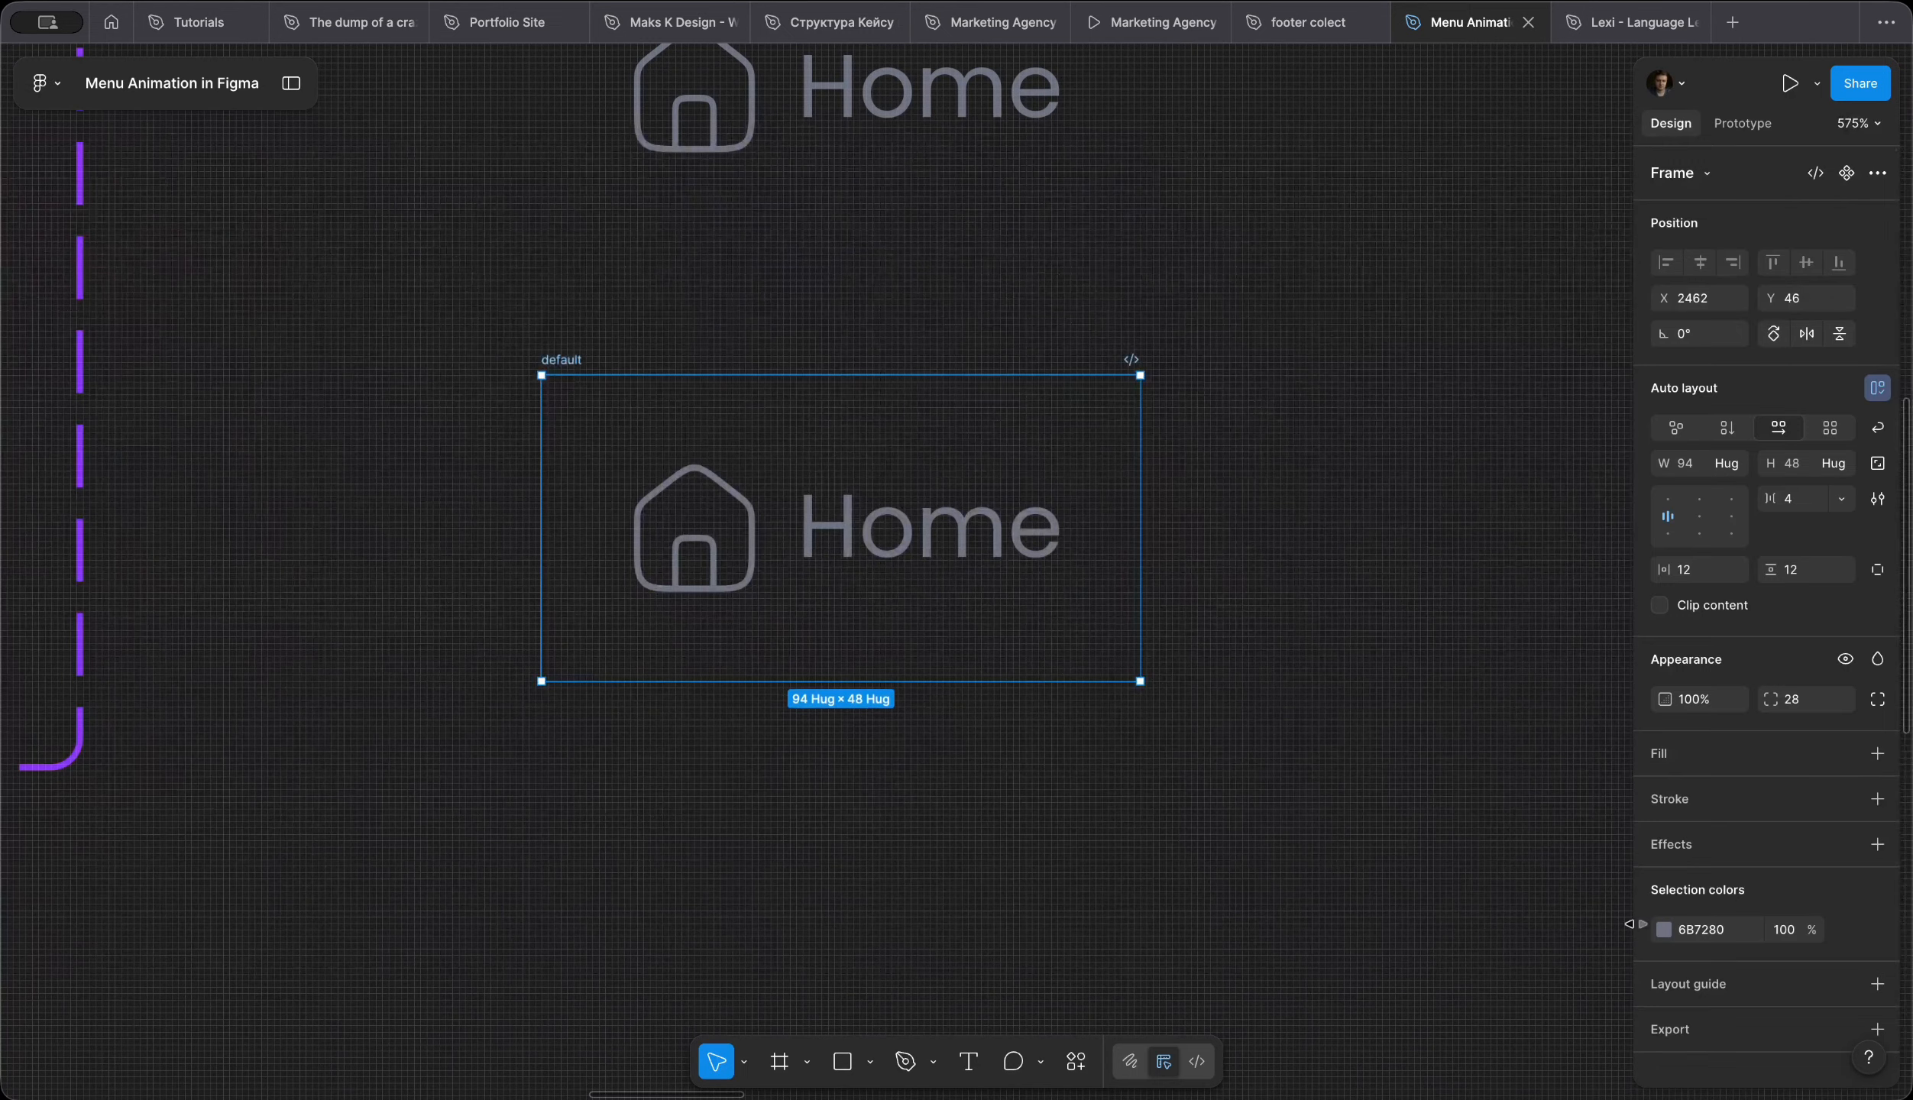
left_click(1663, 929)
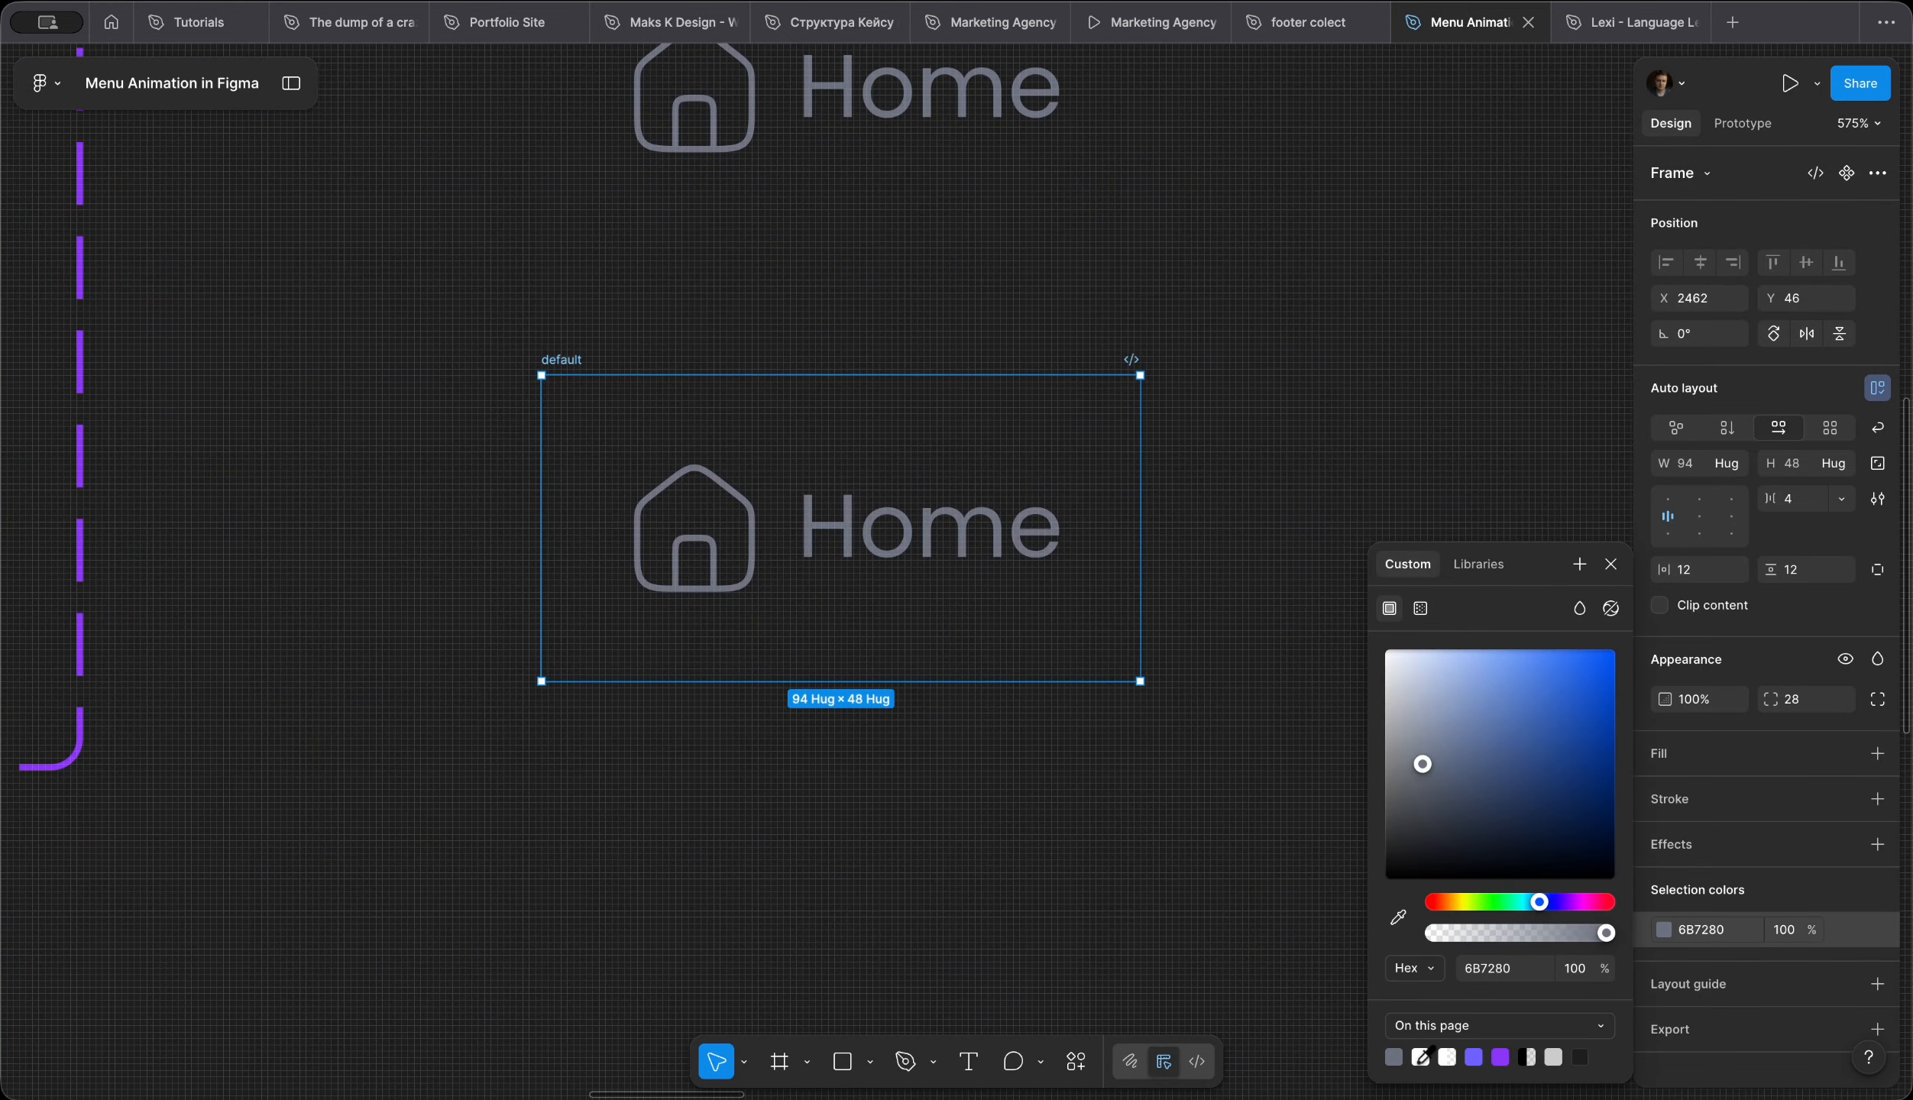
left_click(1384, 650)
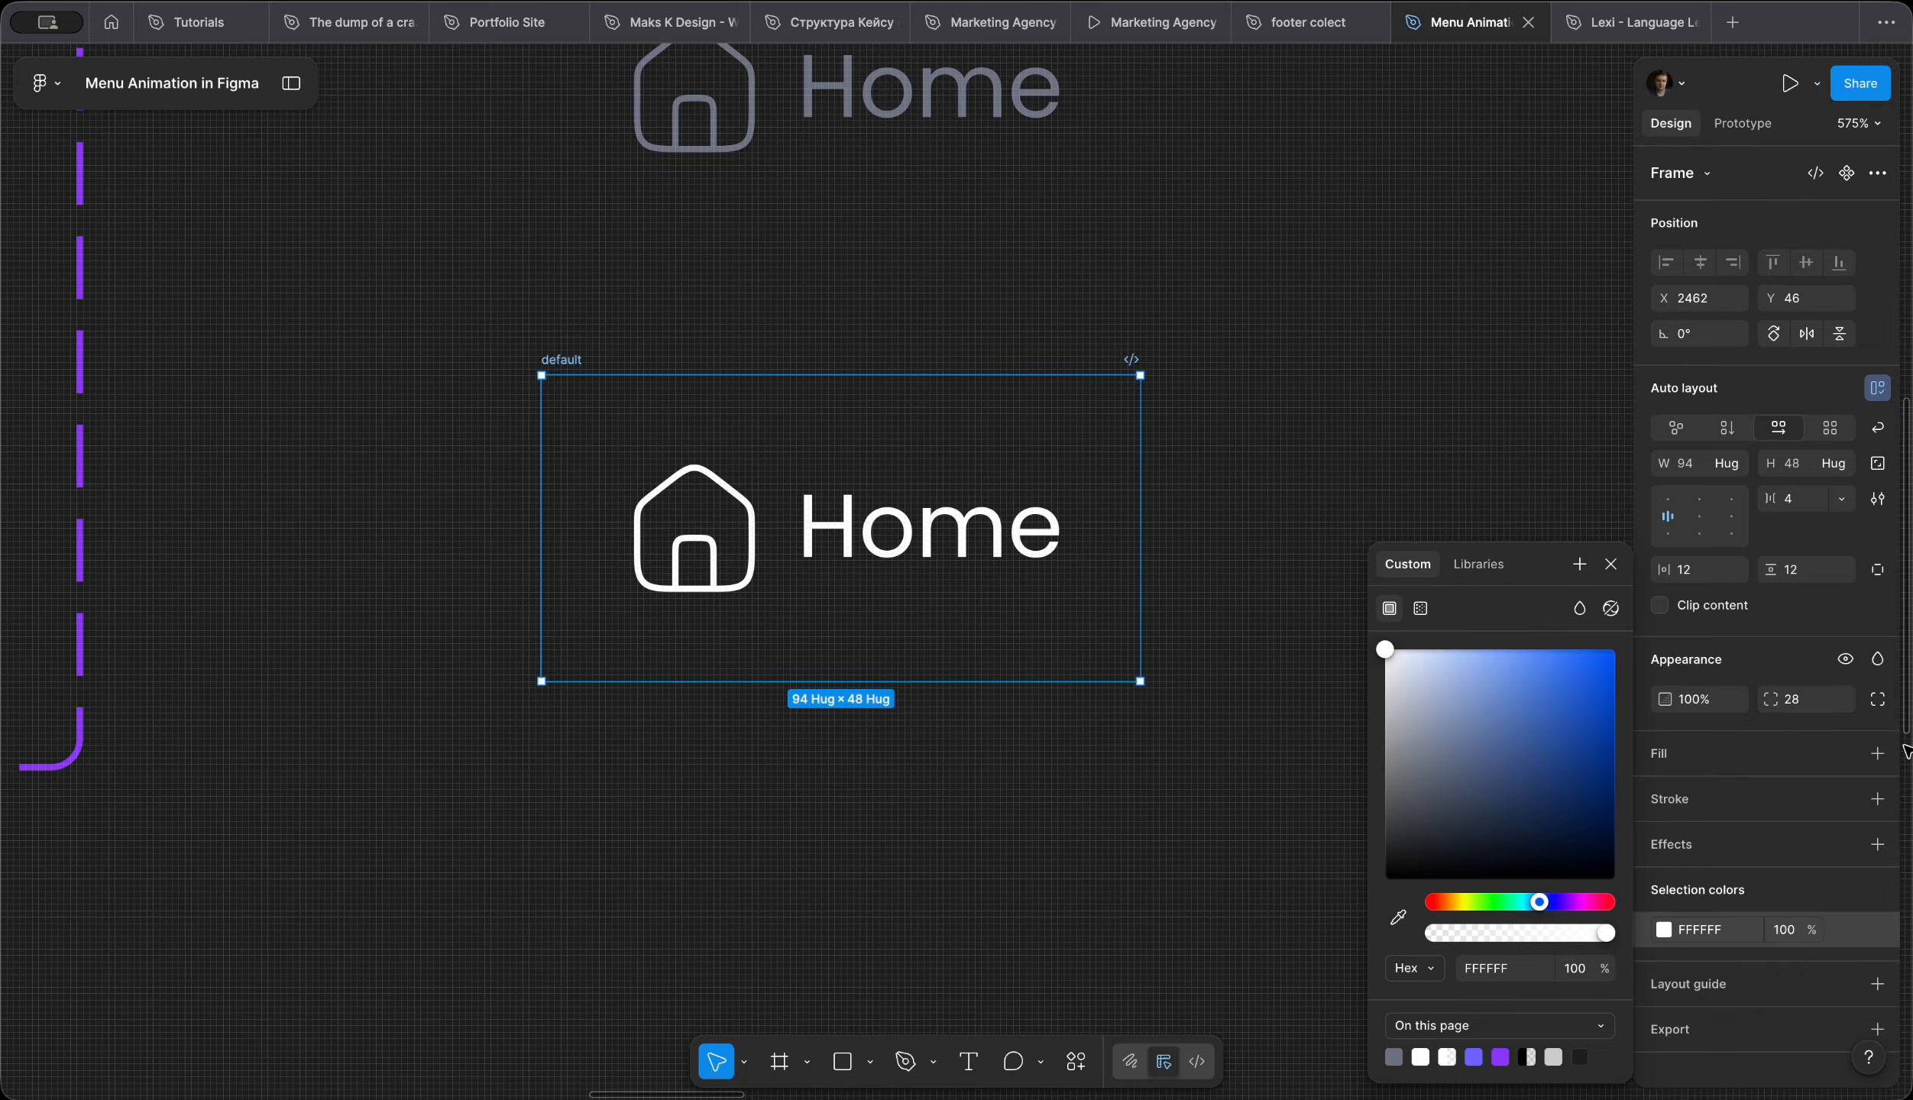
Step: Give the lower Home button frame a purple 6C63FF fill
left_click(1877, 753)
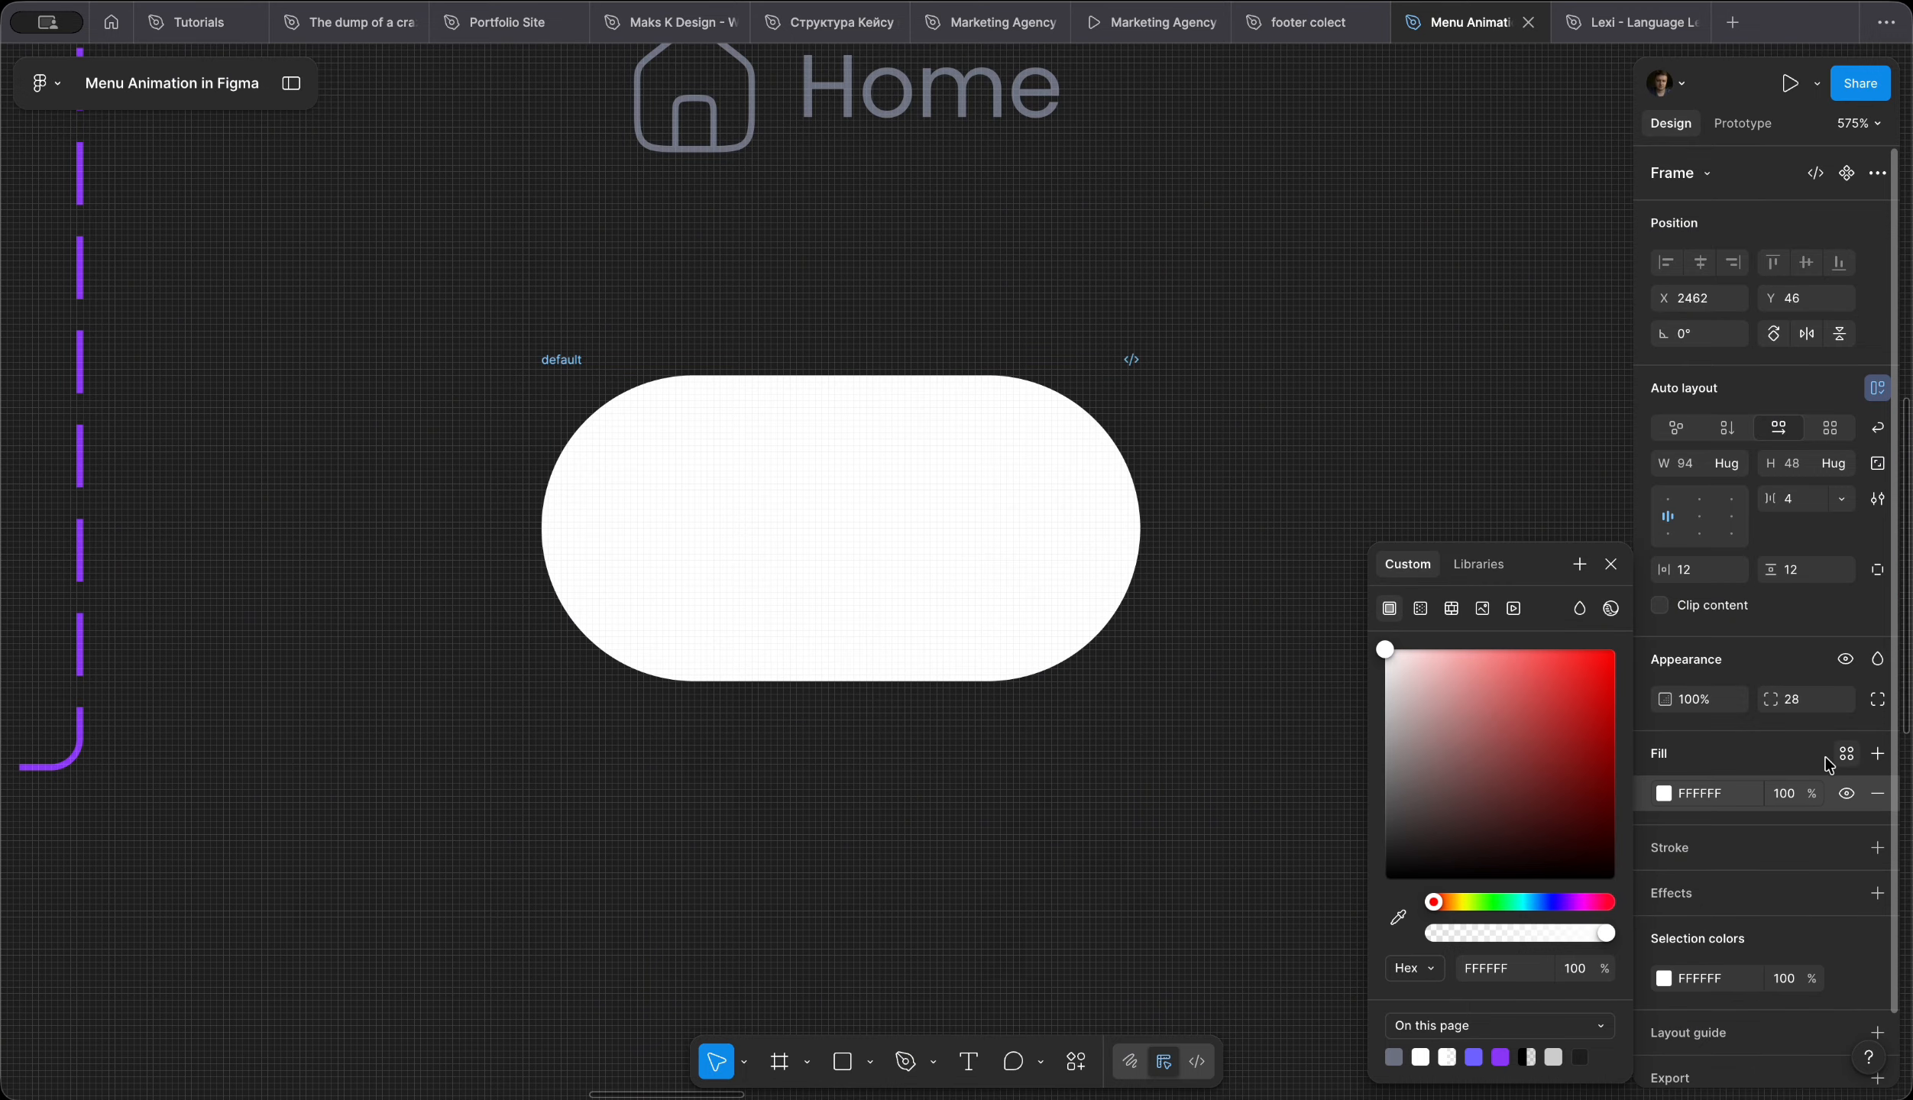
left_click(1477, 1054)
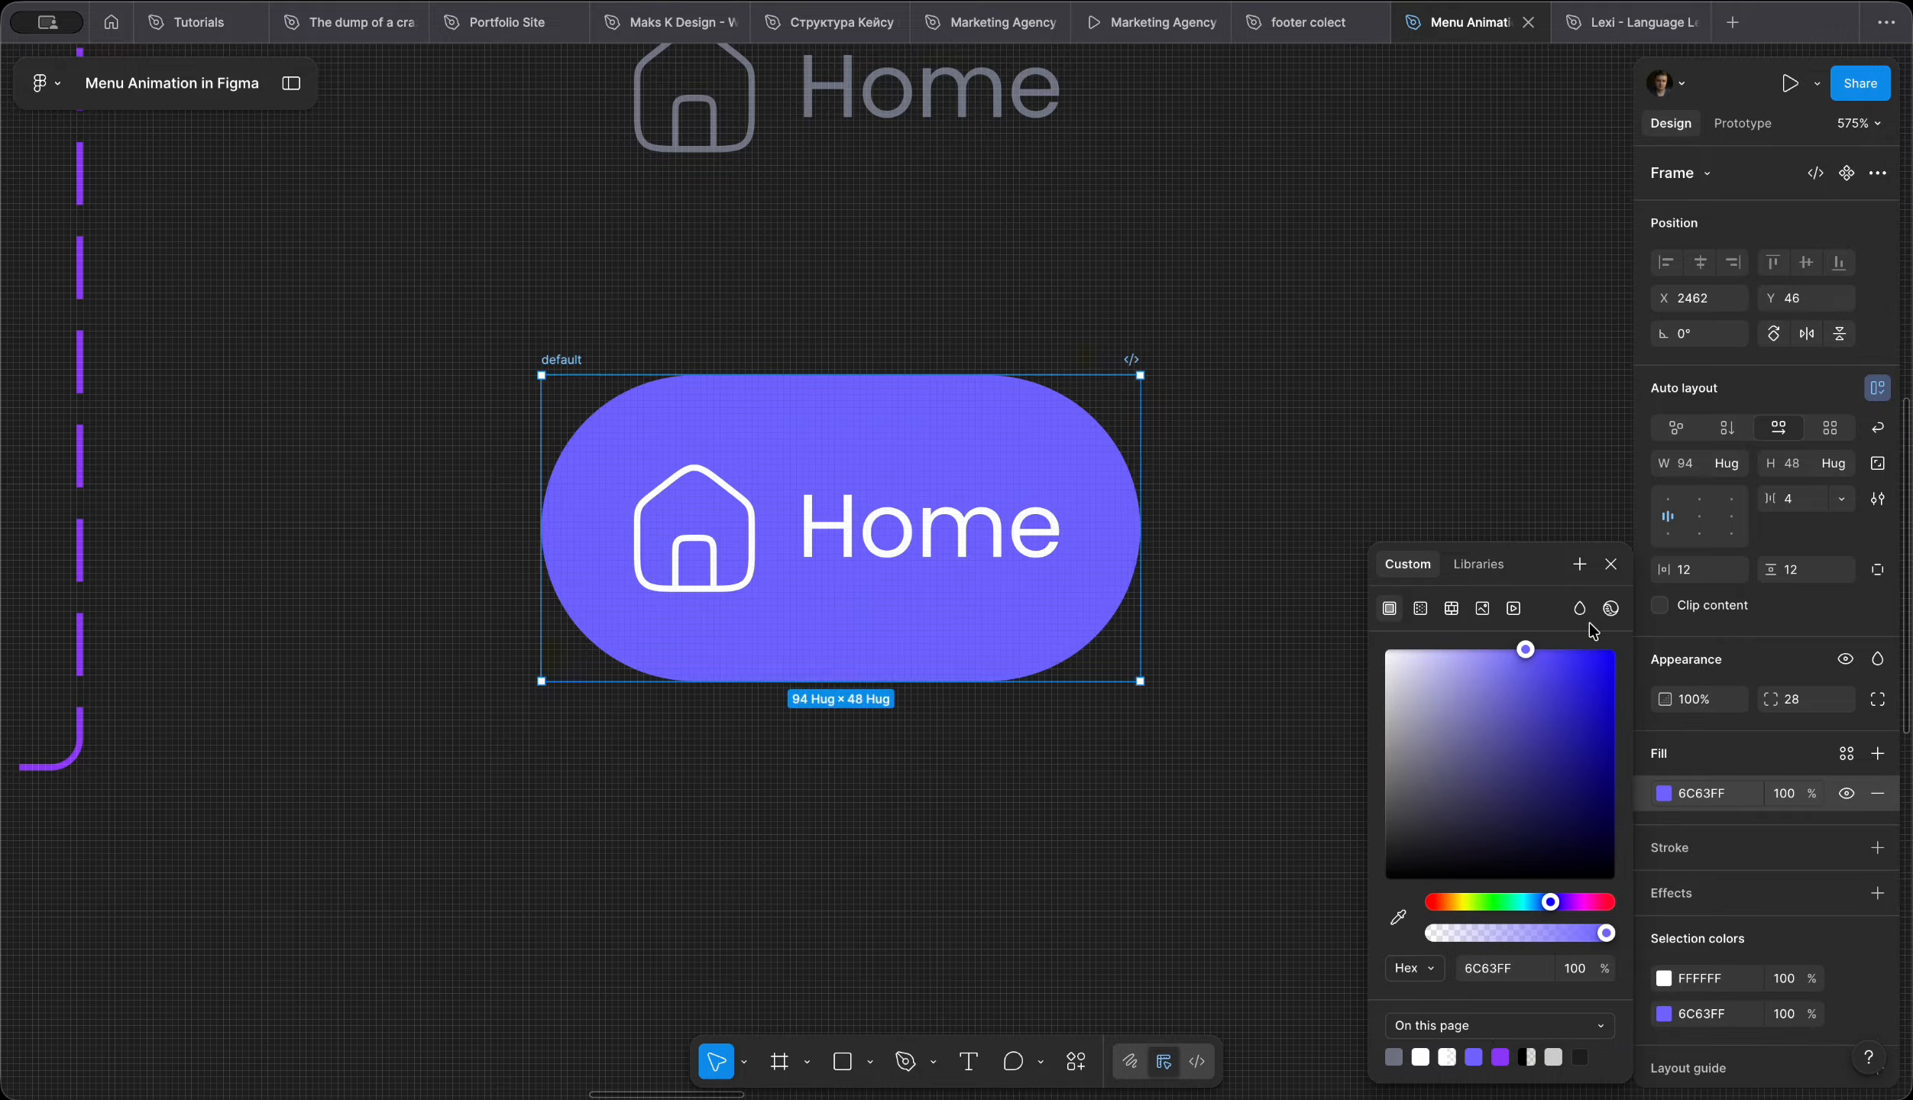
left_click(1612, 565)
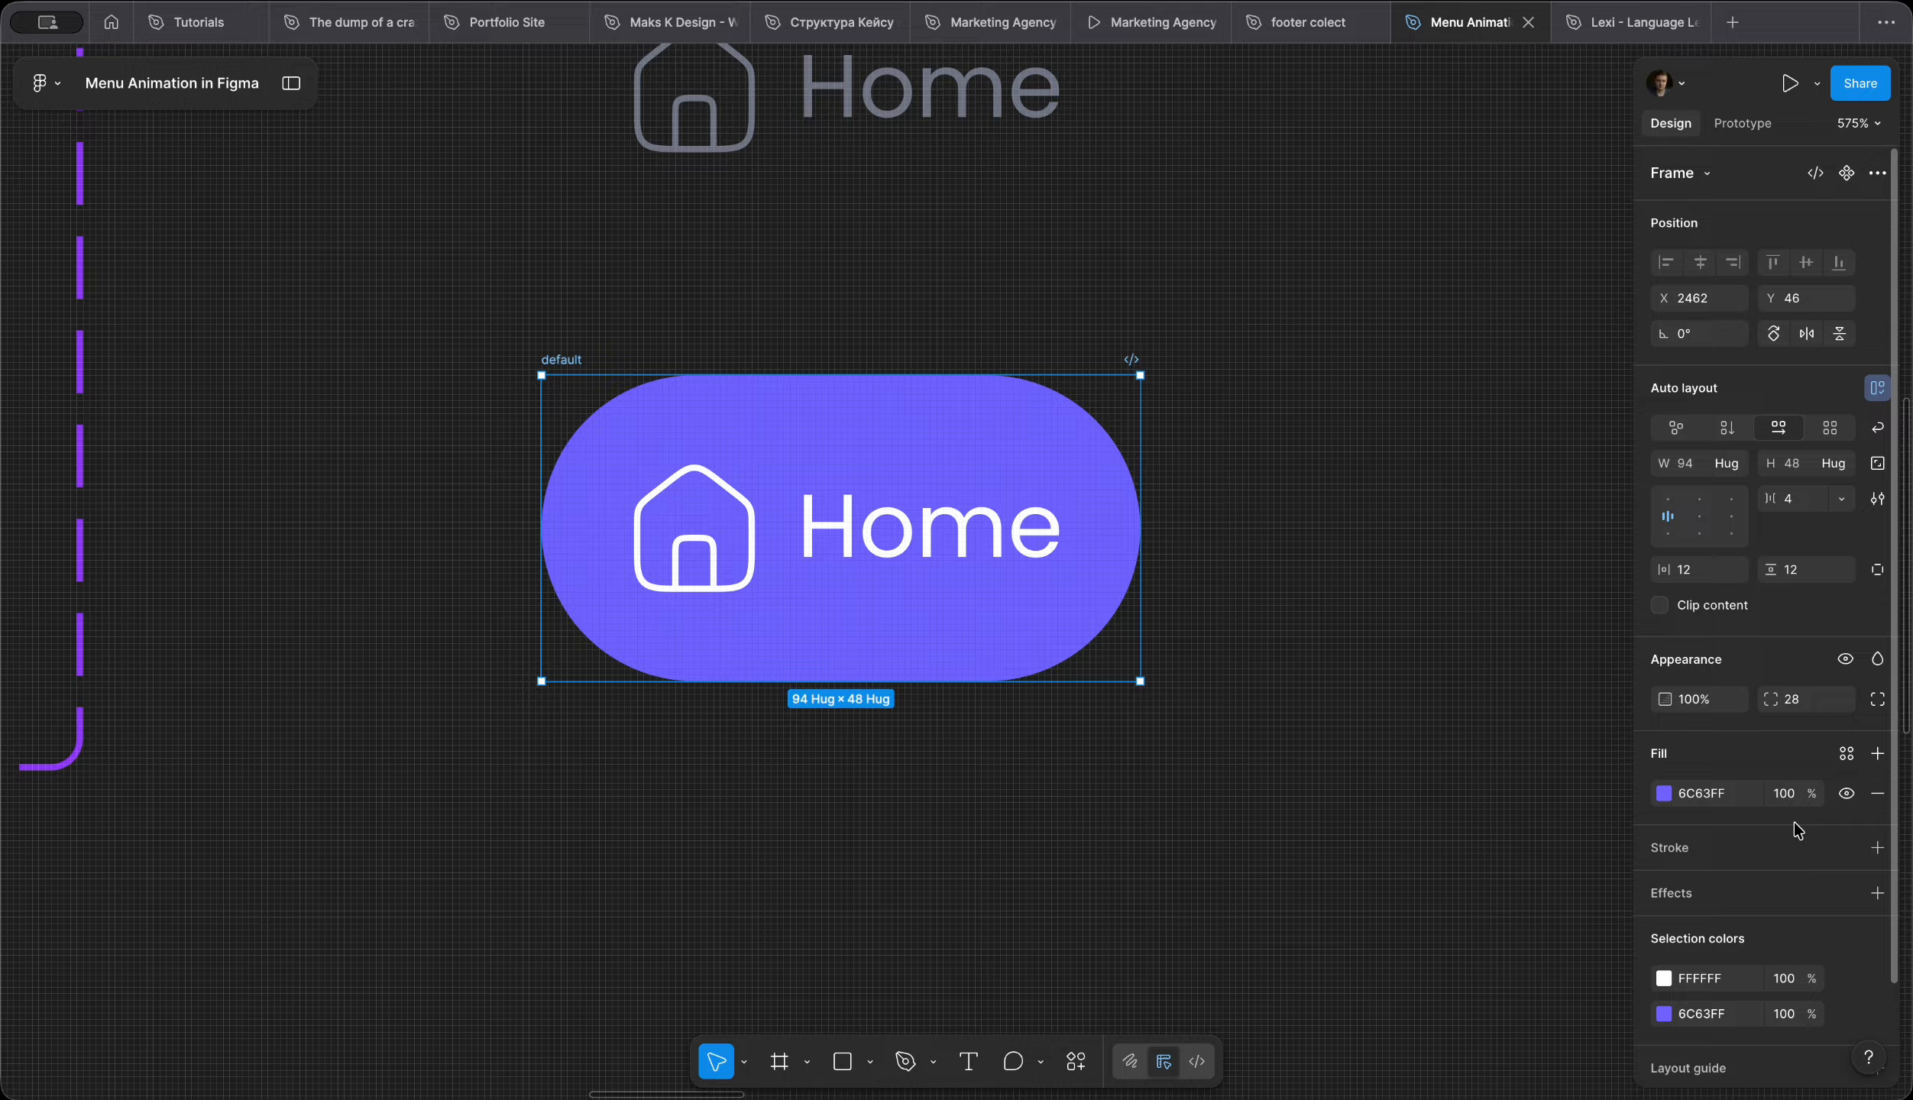
left_click(1876, 893)
left_click(1518, 892)
type("2")
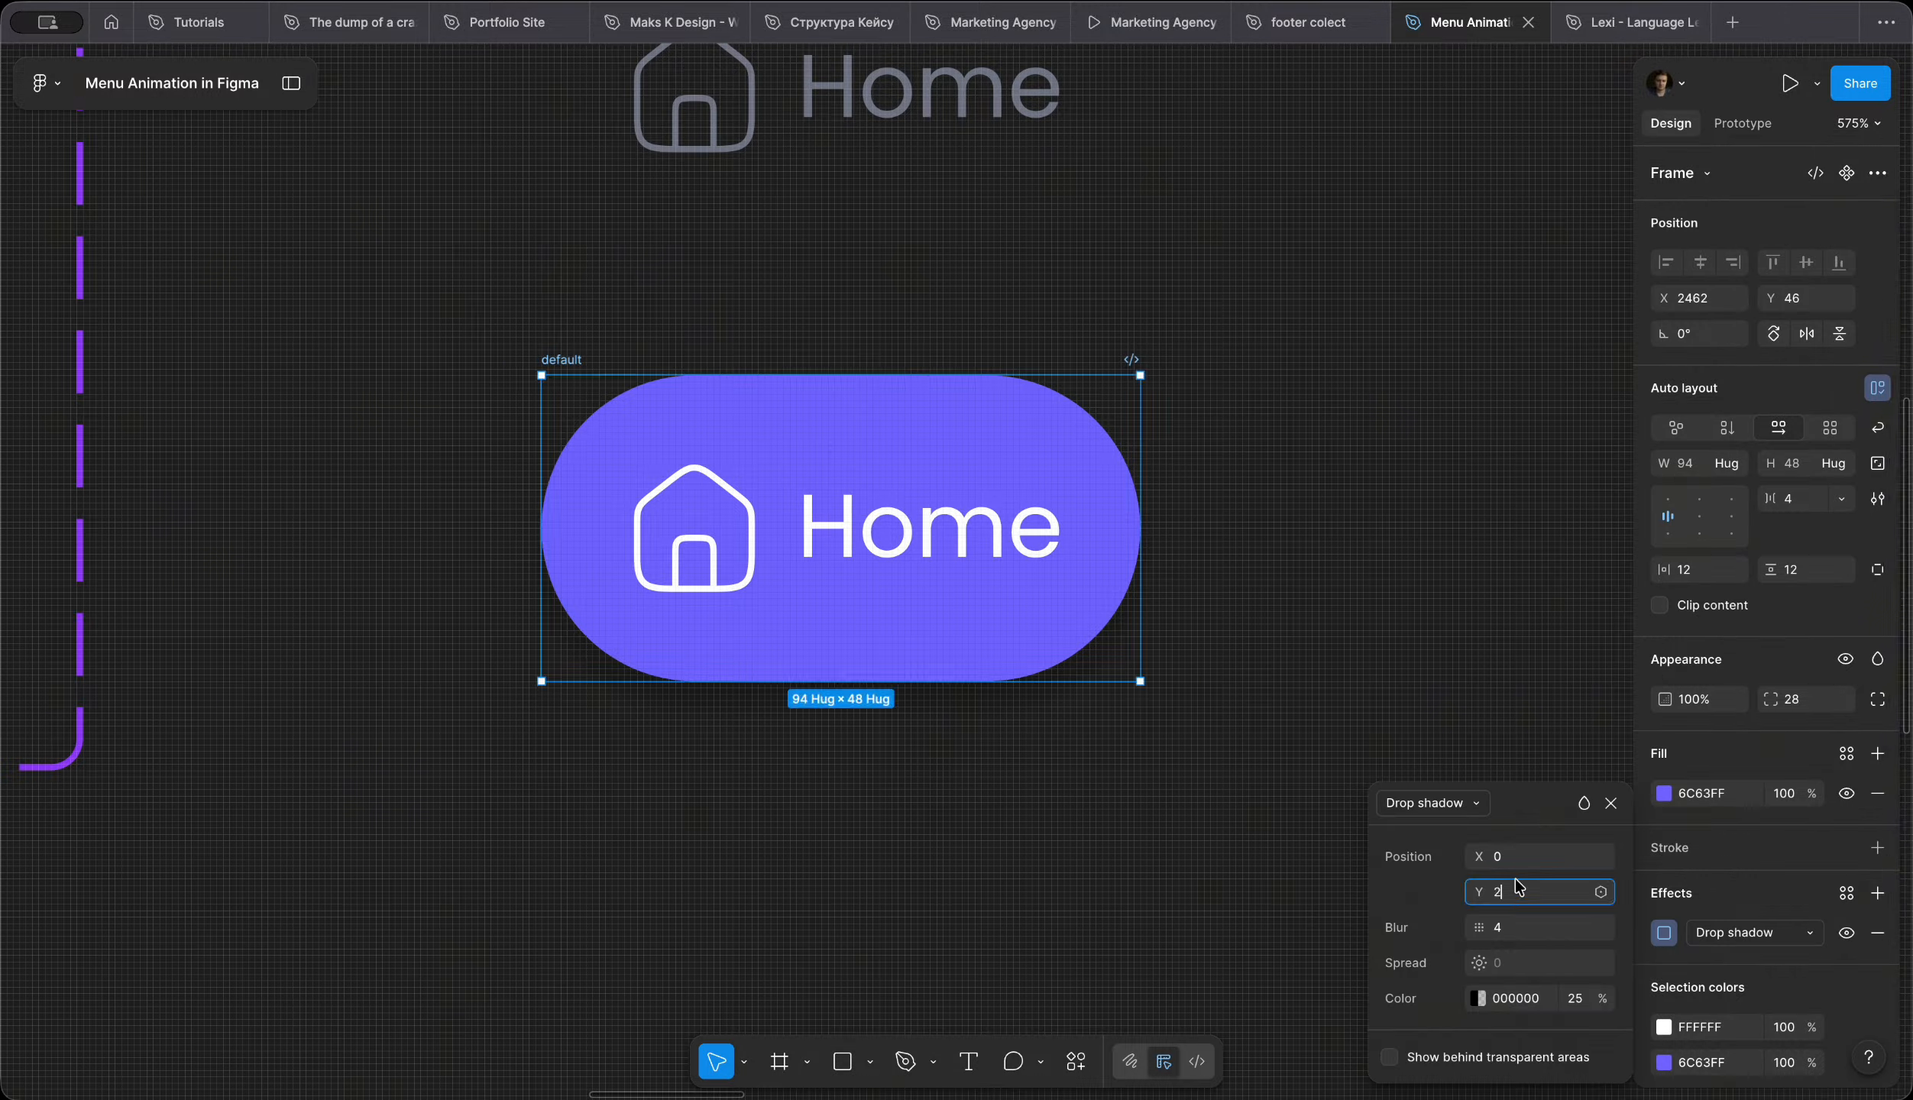
left_click(1516, 857)
type("2")
left_click(1511, 930)
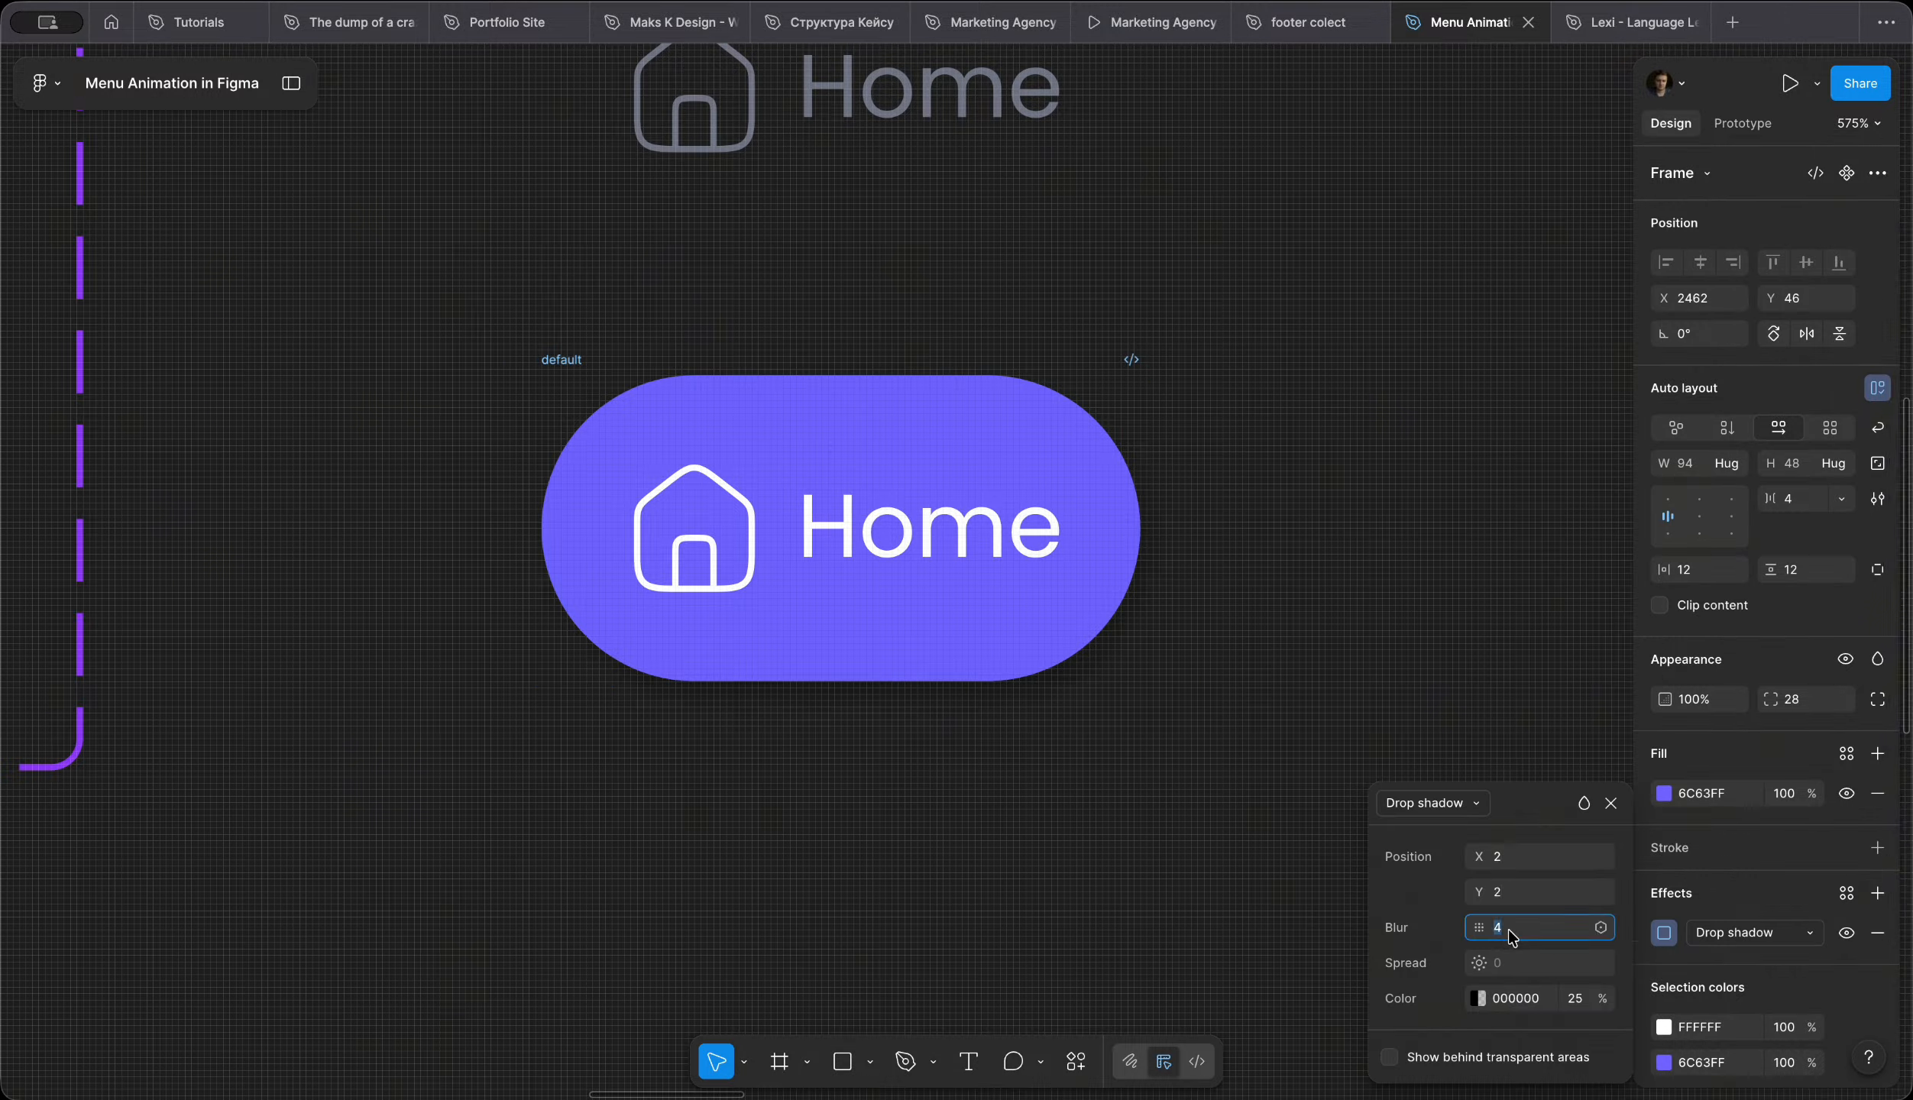
left_click(1478, 998)
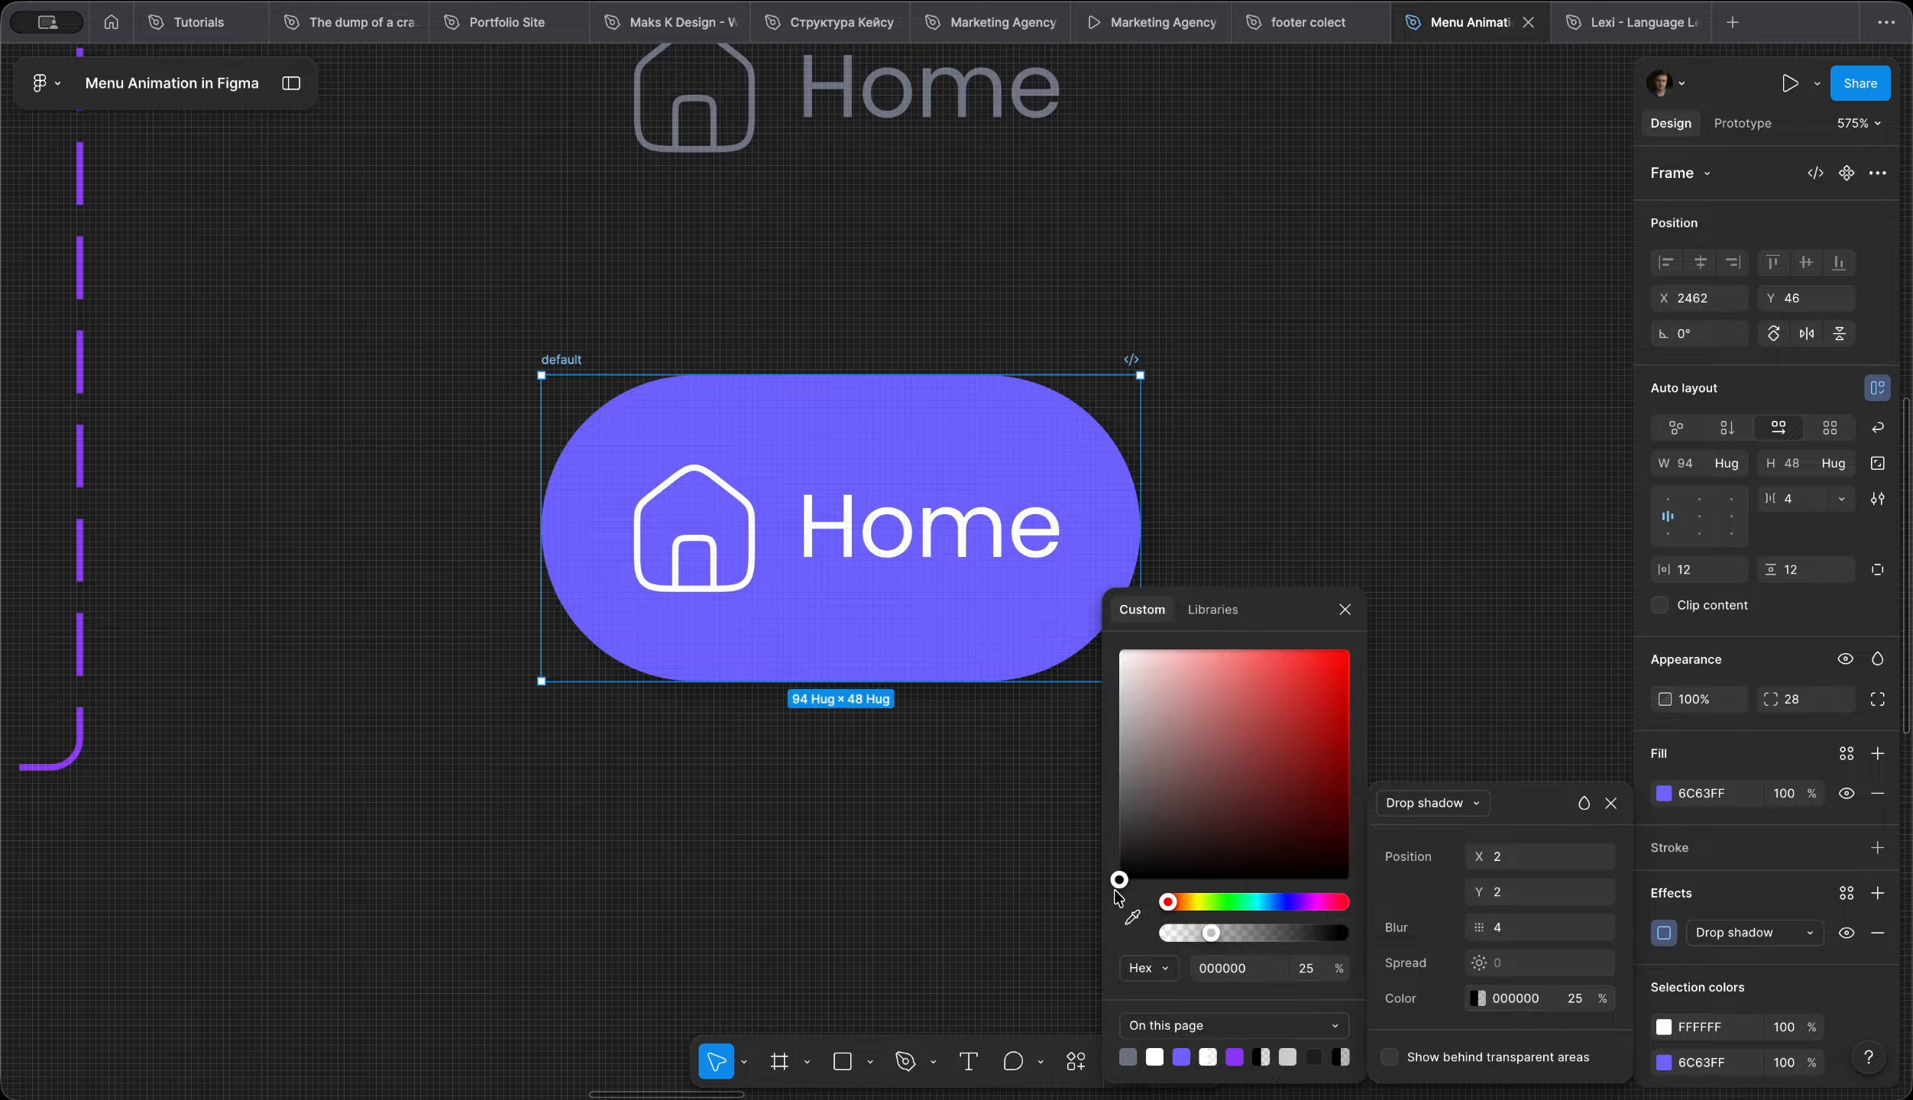
left_click_drag(1119, 882, 1119, 649)
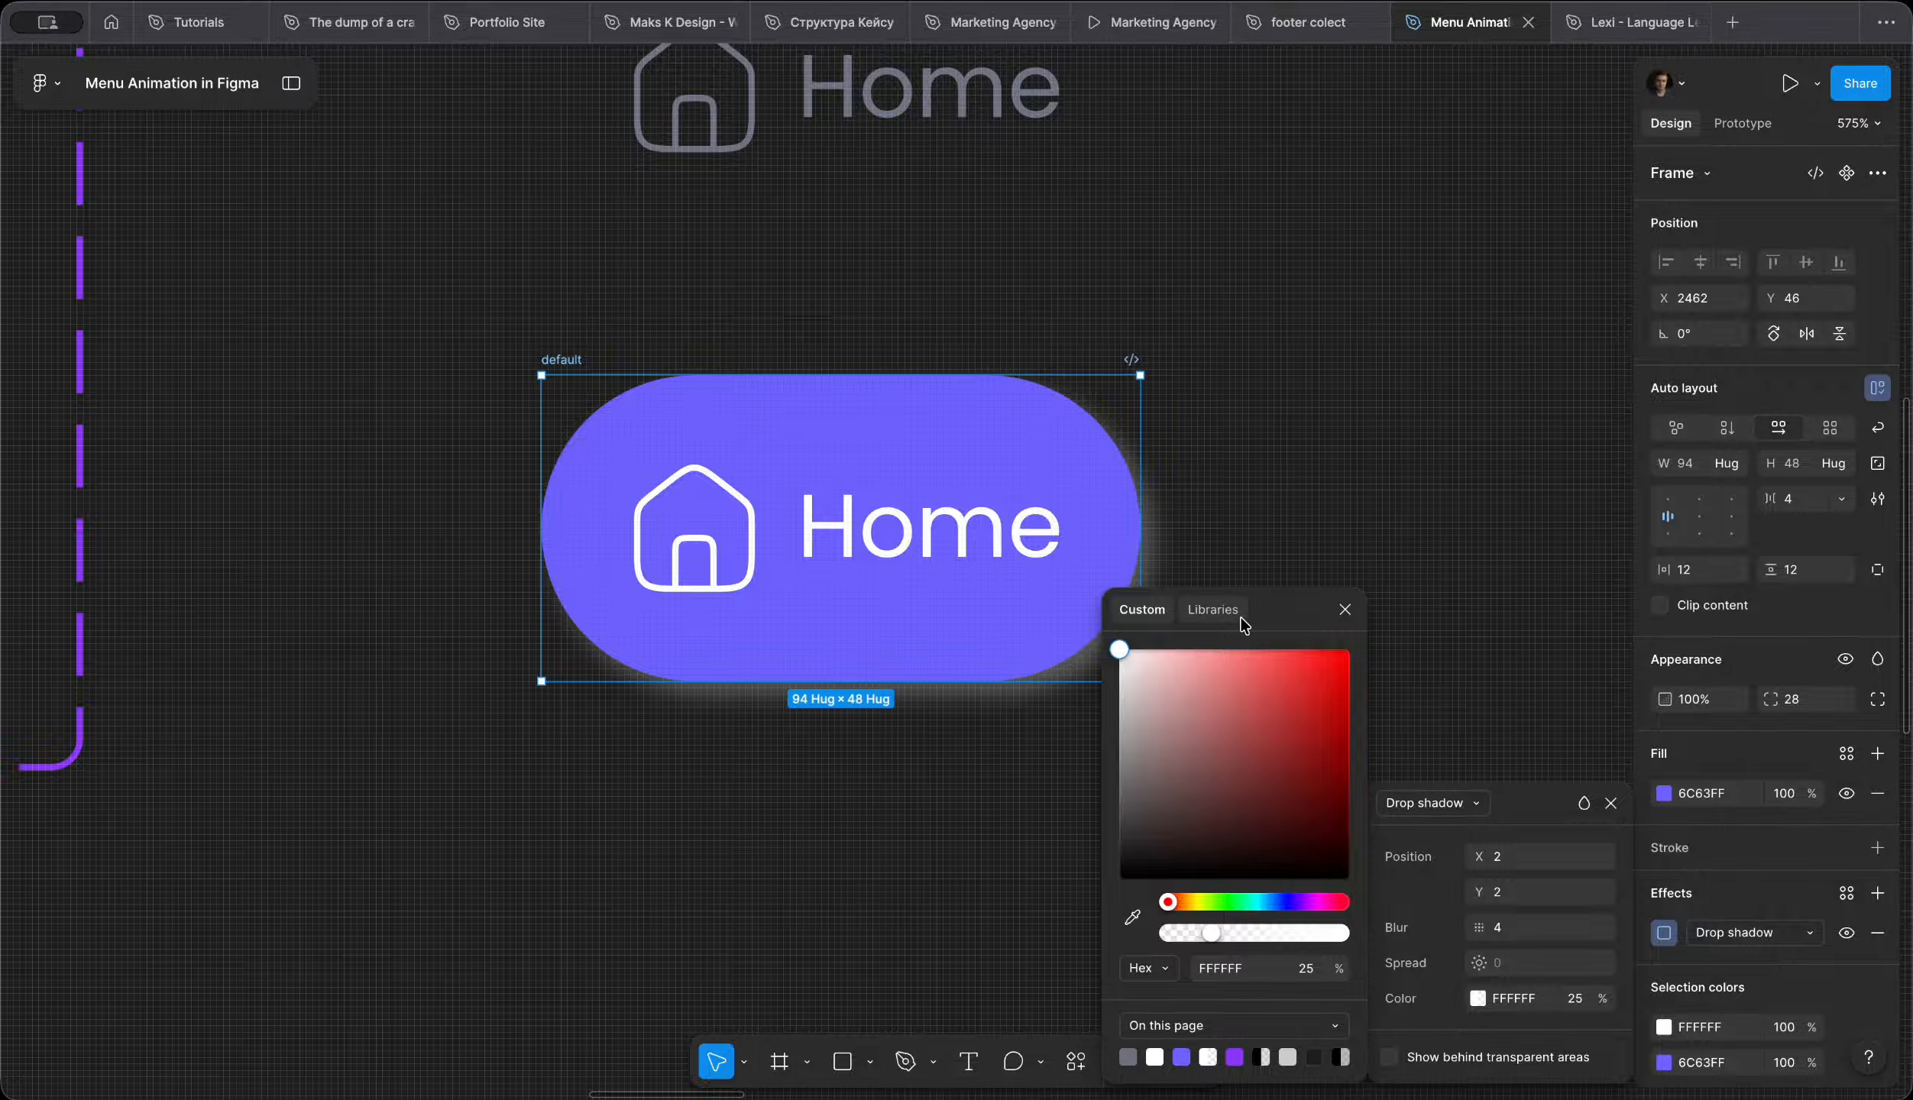
left_click(1454, 803)
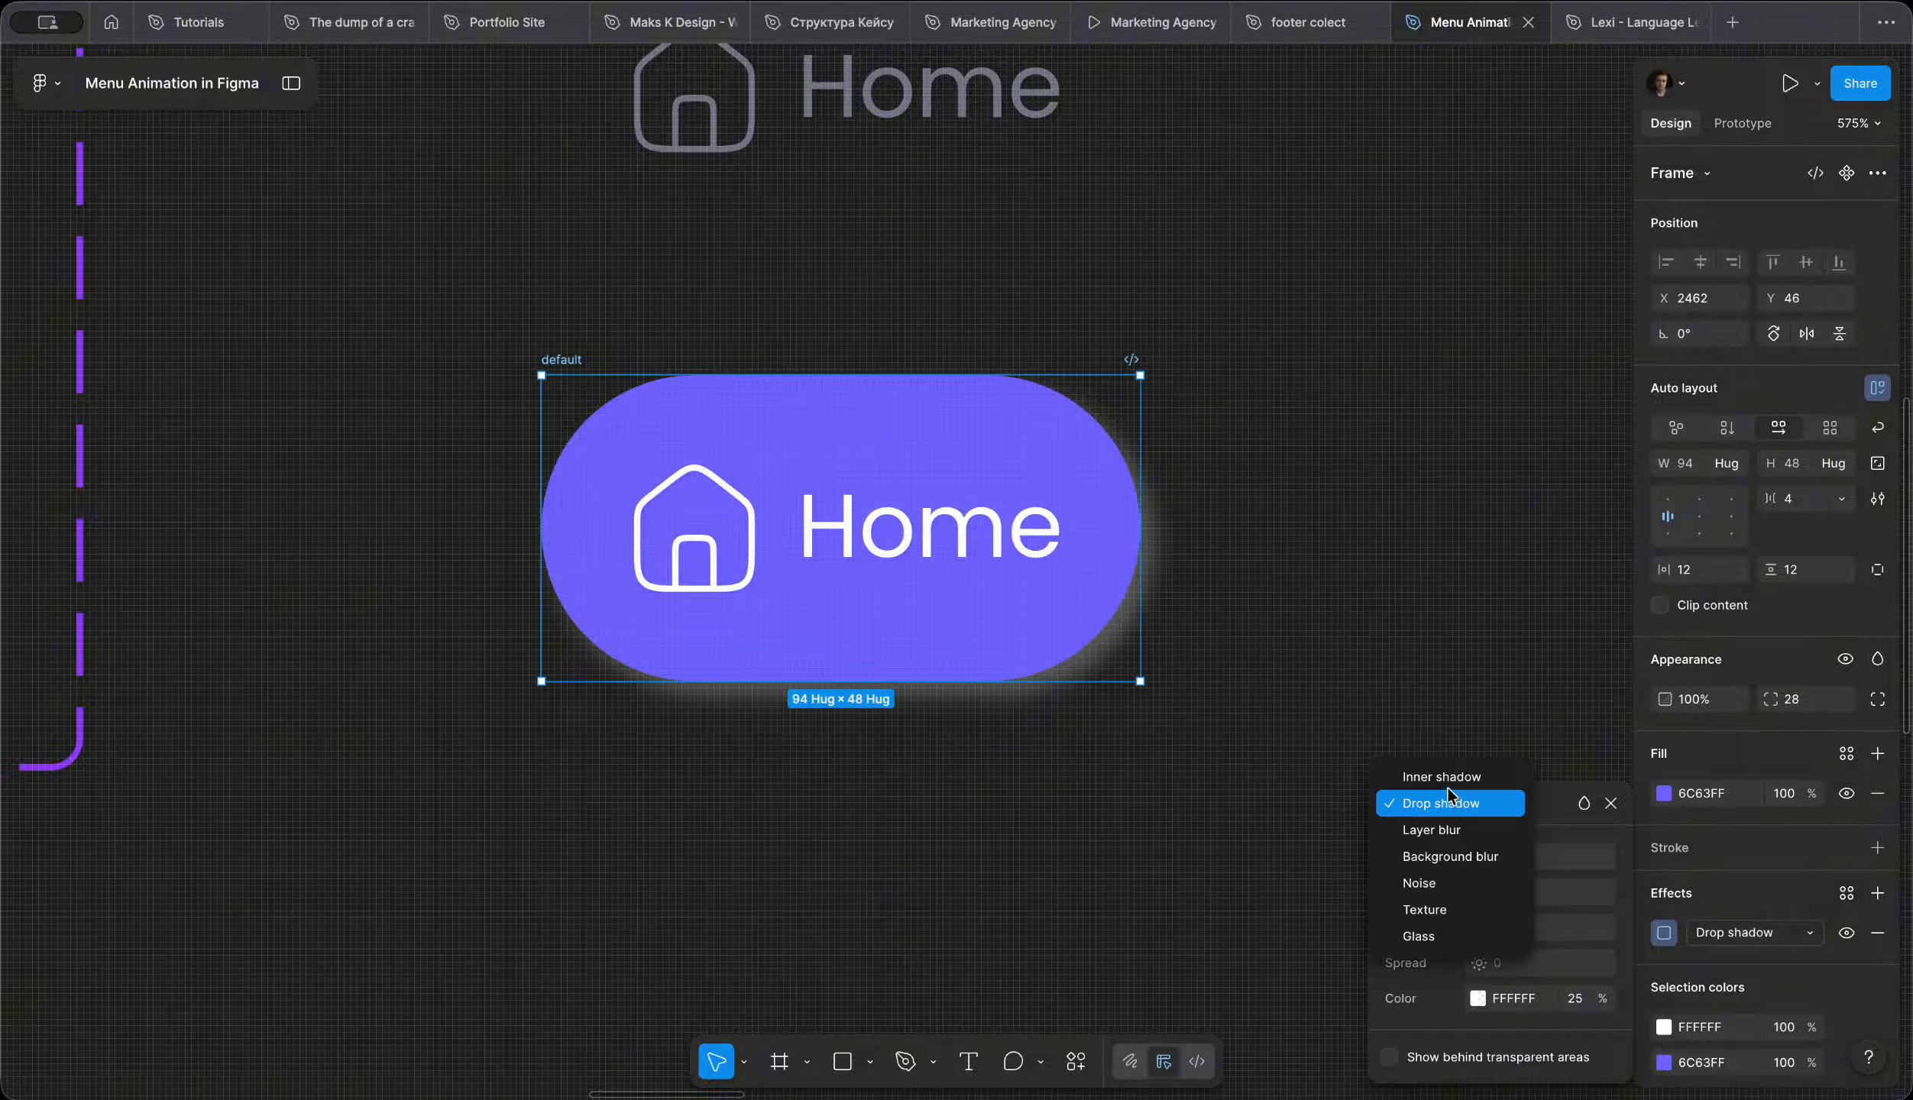
left_click(1618, 809)
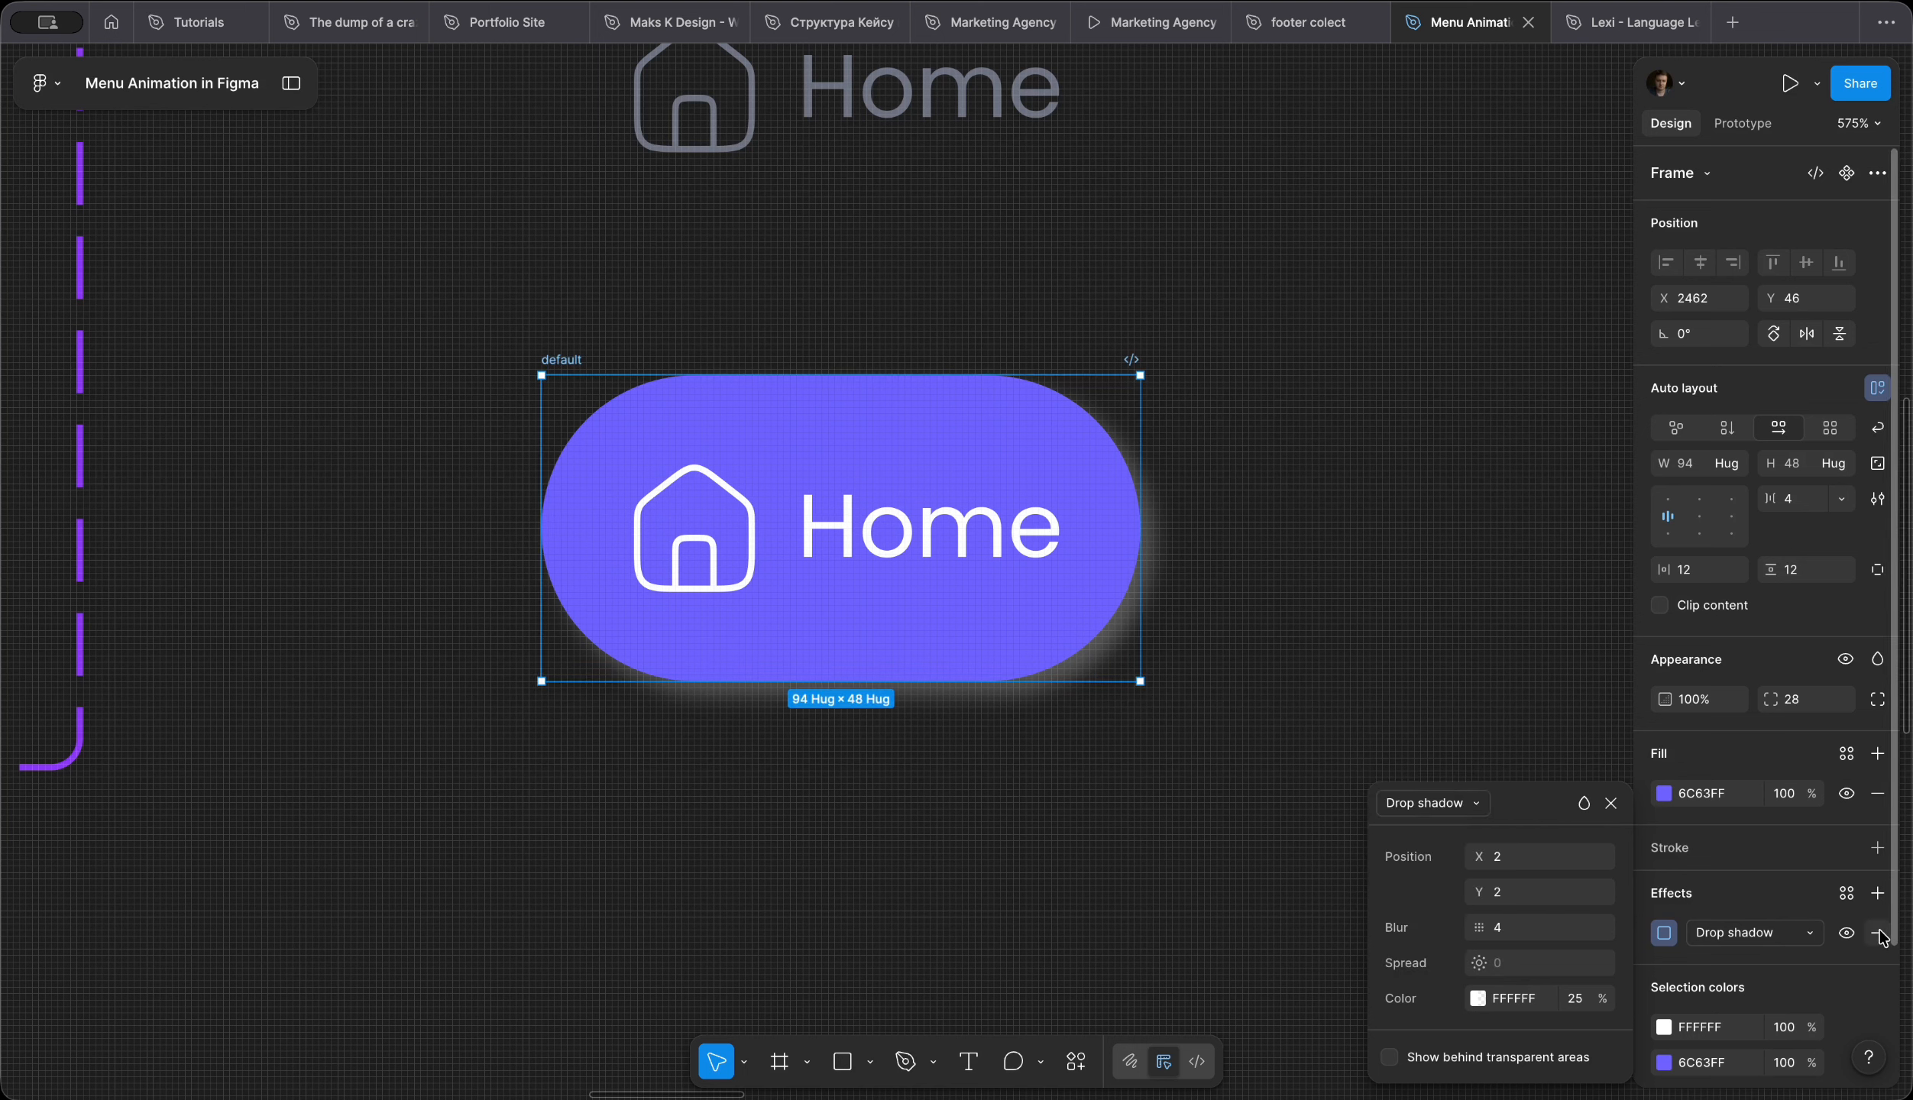
left_click(1877, 932)
Step: Add an inner shadow to the purple button with X 2, Y 2 and white FFFFFF as its color
left_click(1877, 894)
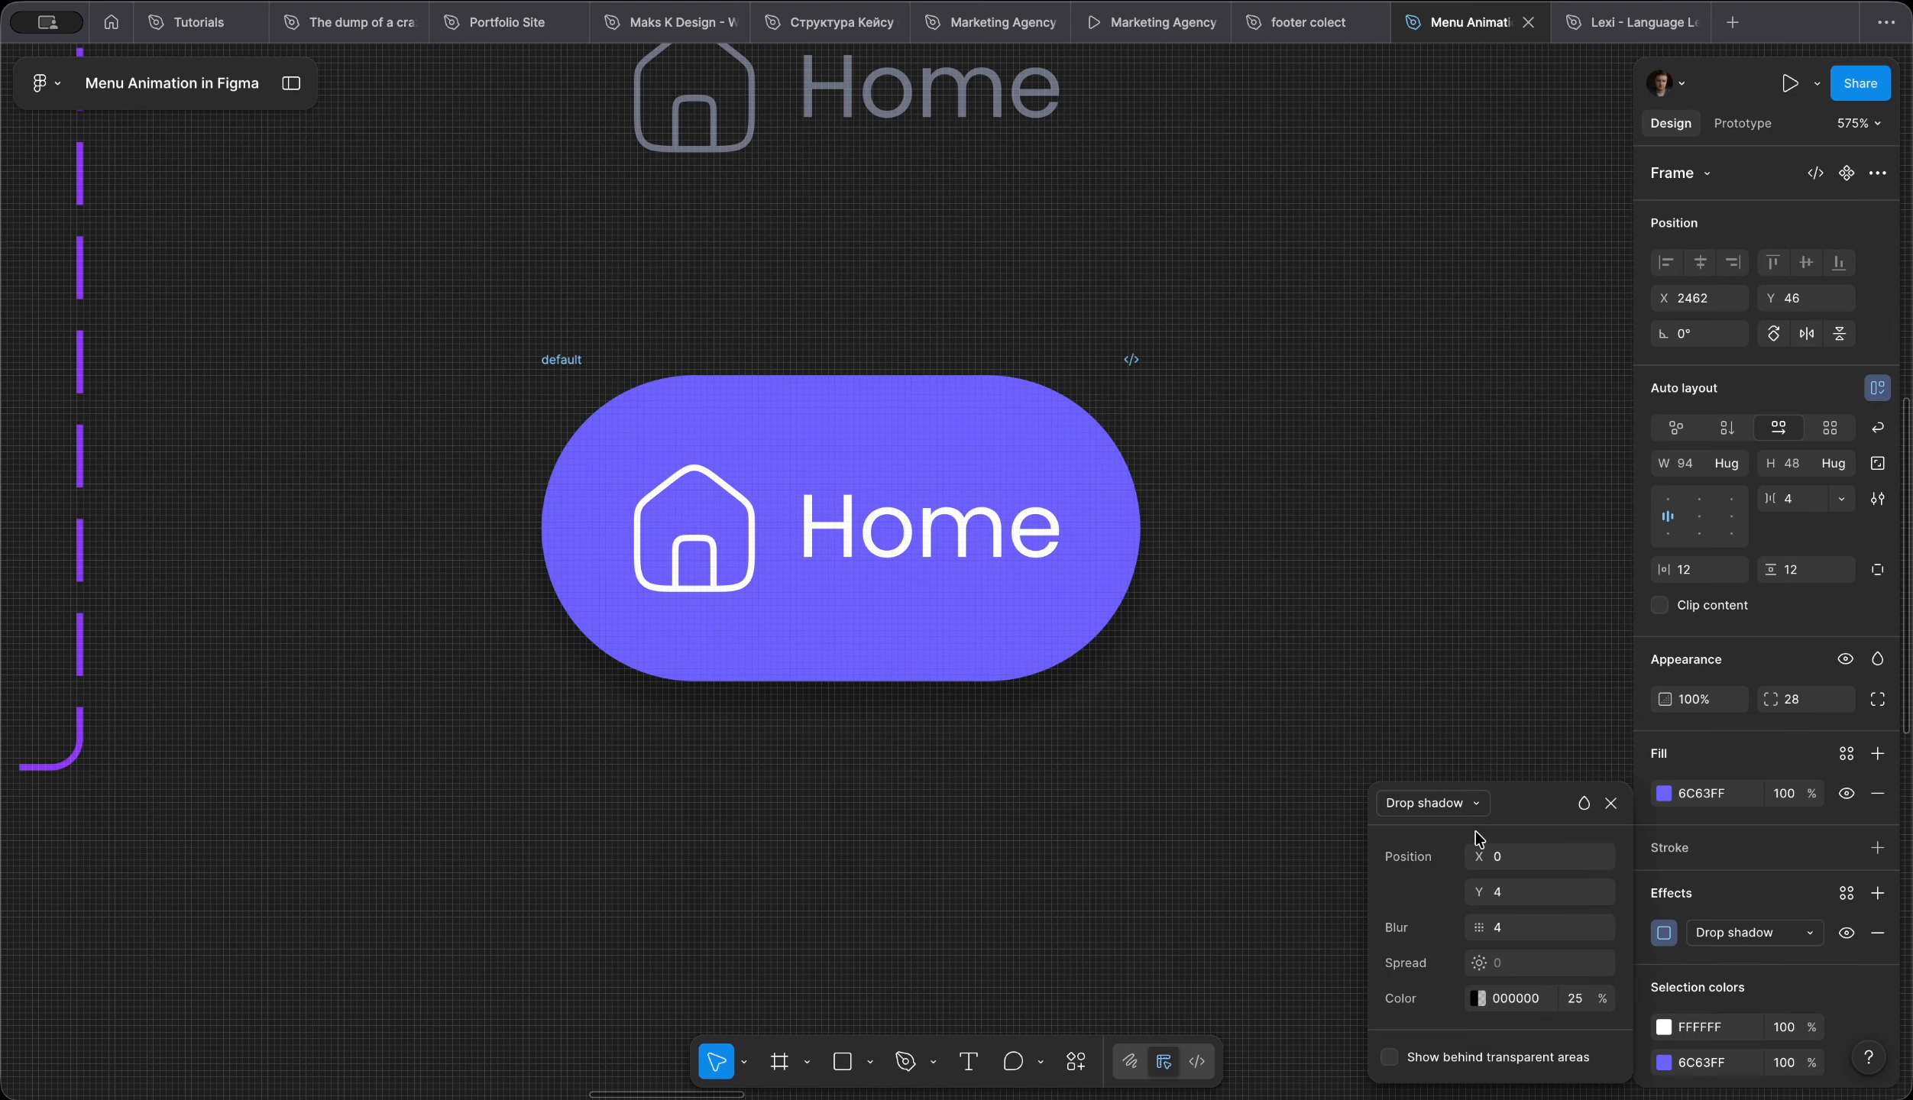
left_click(1455, 809)
left_click(1441, 780)
left_click(1500, 855)
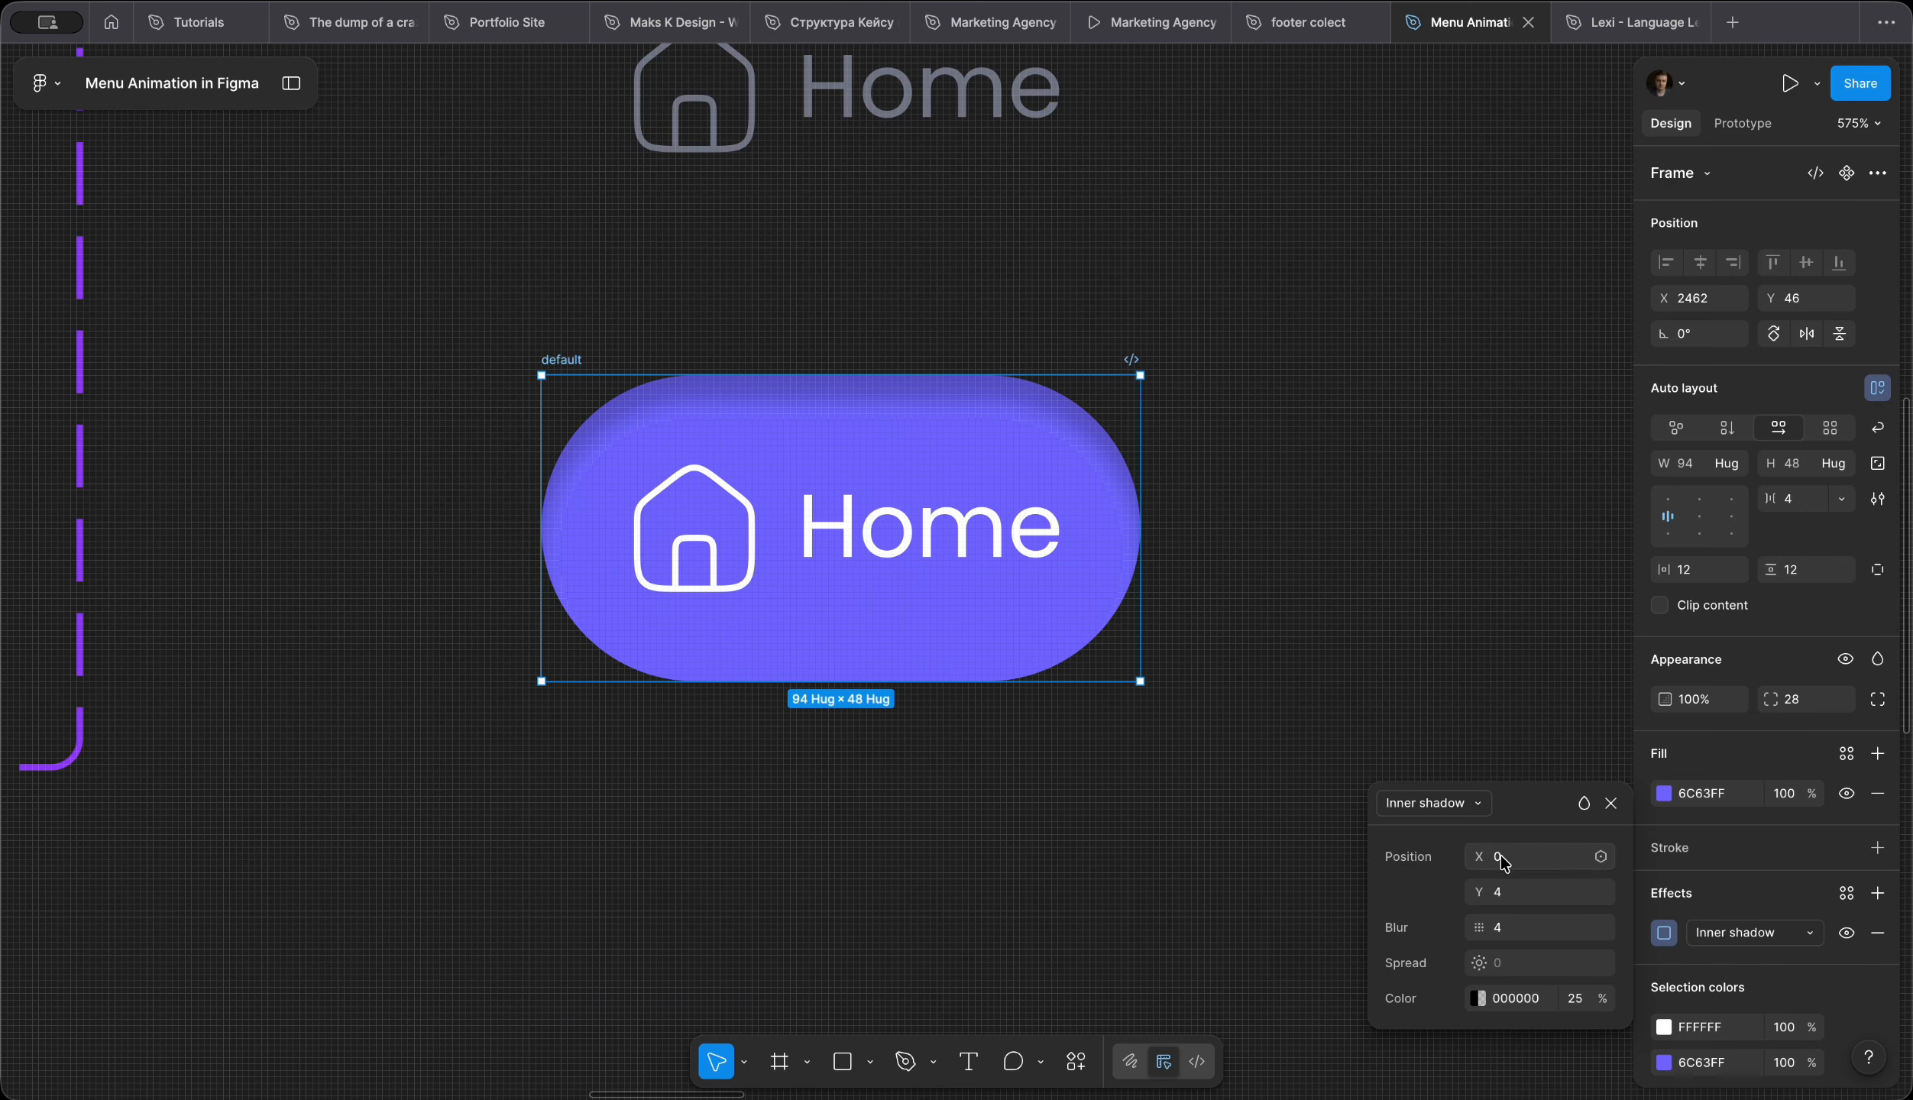
type("2")
left_click(1508, 900)
type("2")
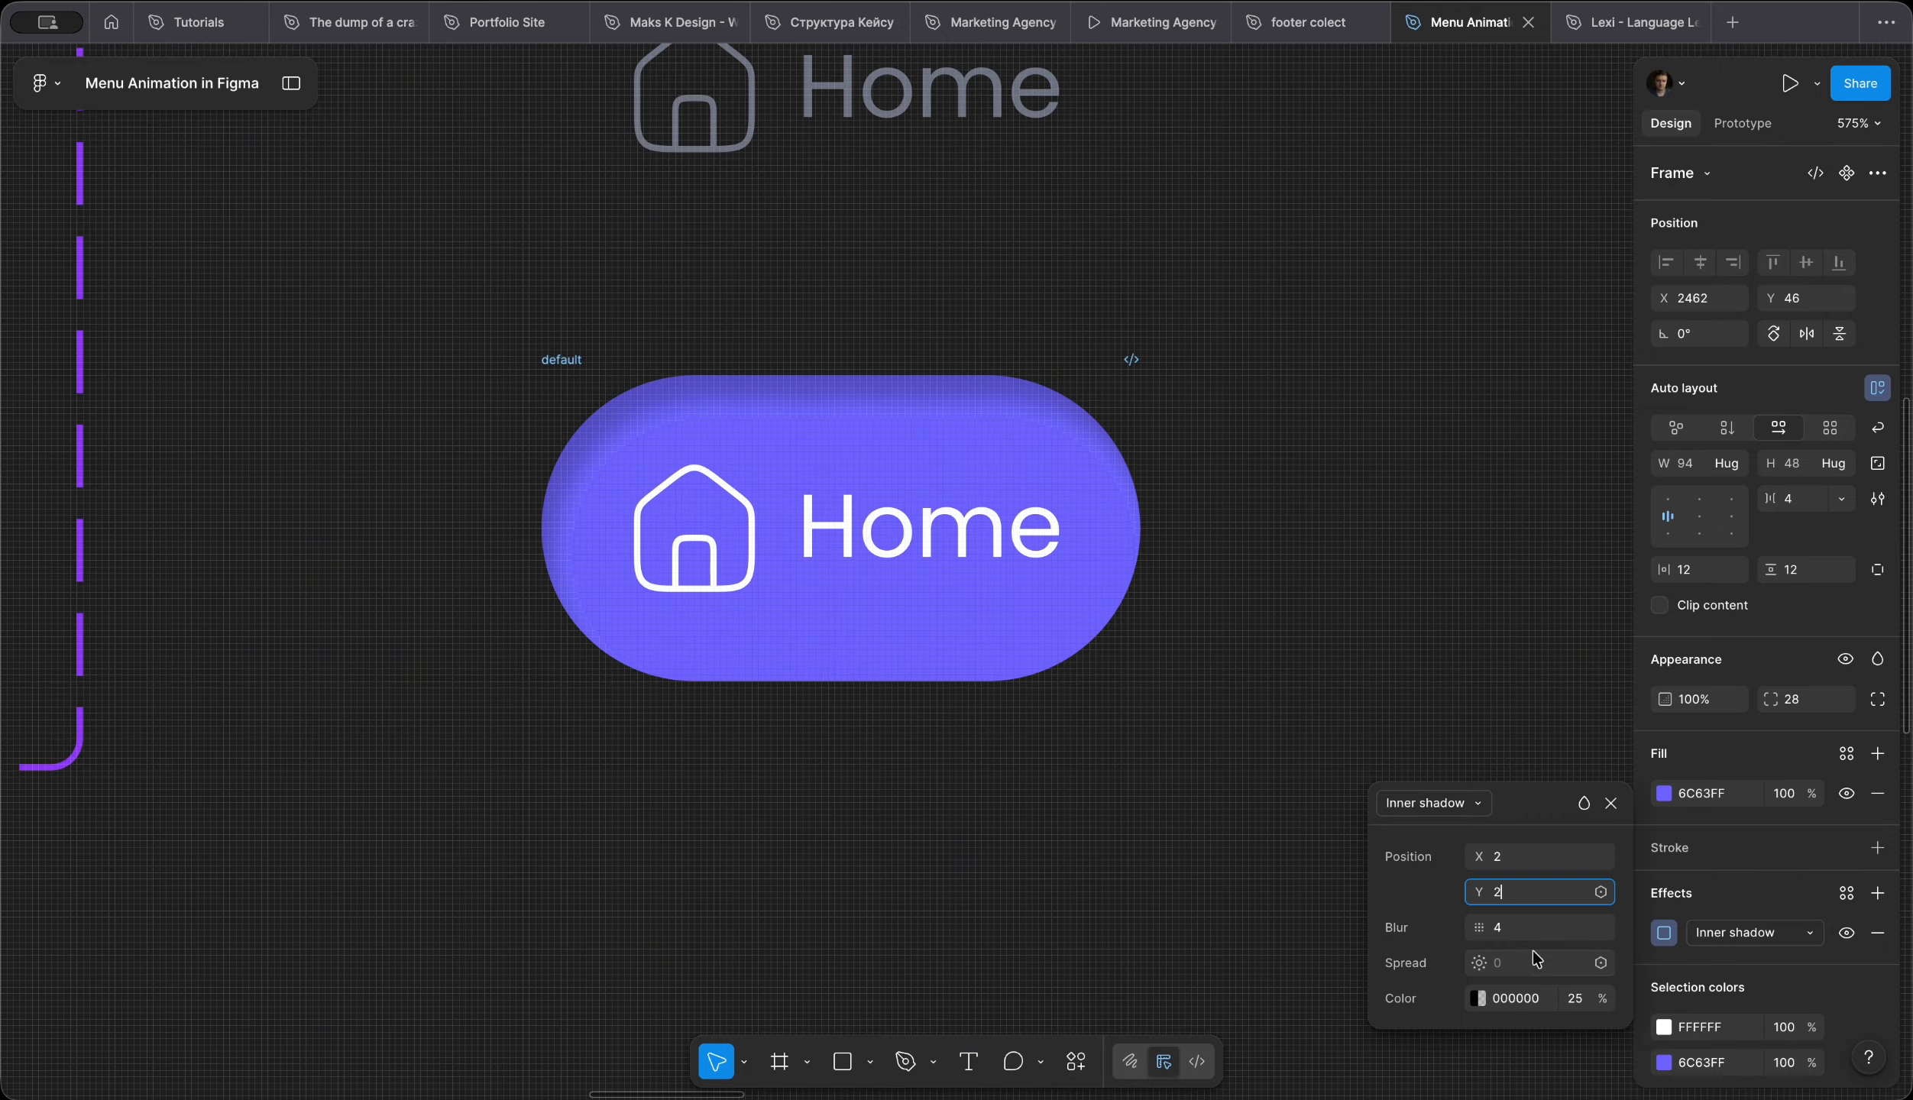
left_click(1477, 999)
left_click_drag(1123, 879, 1091, 562)
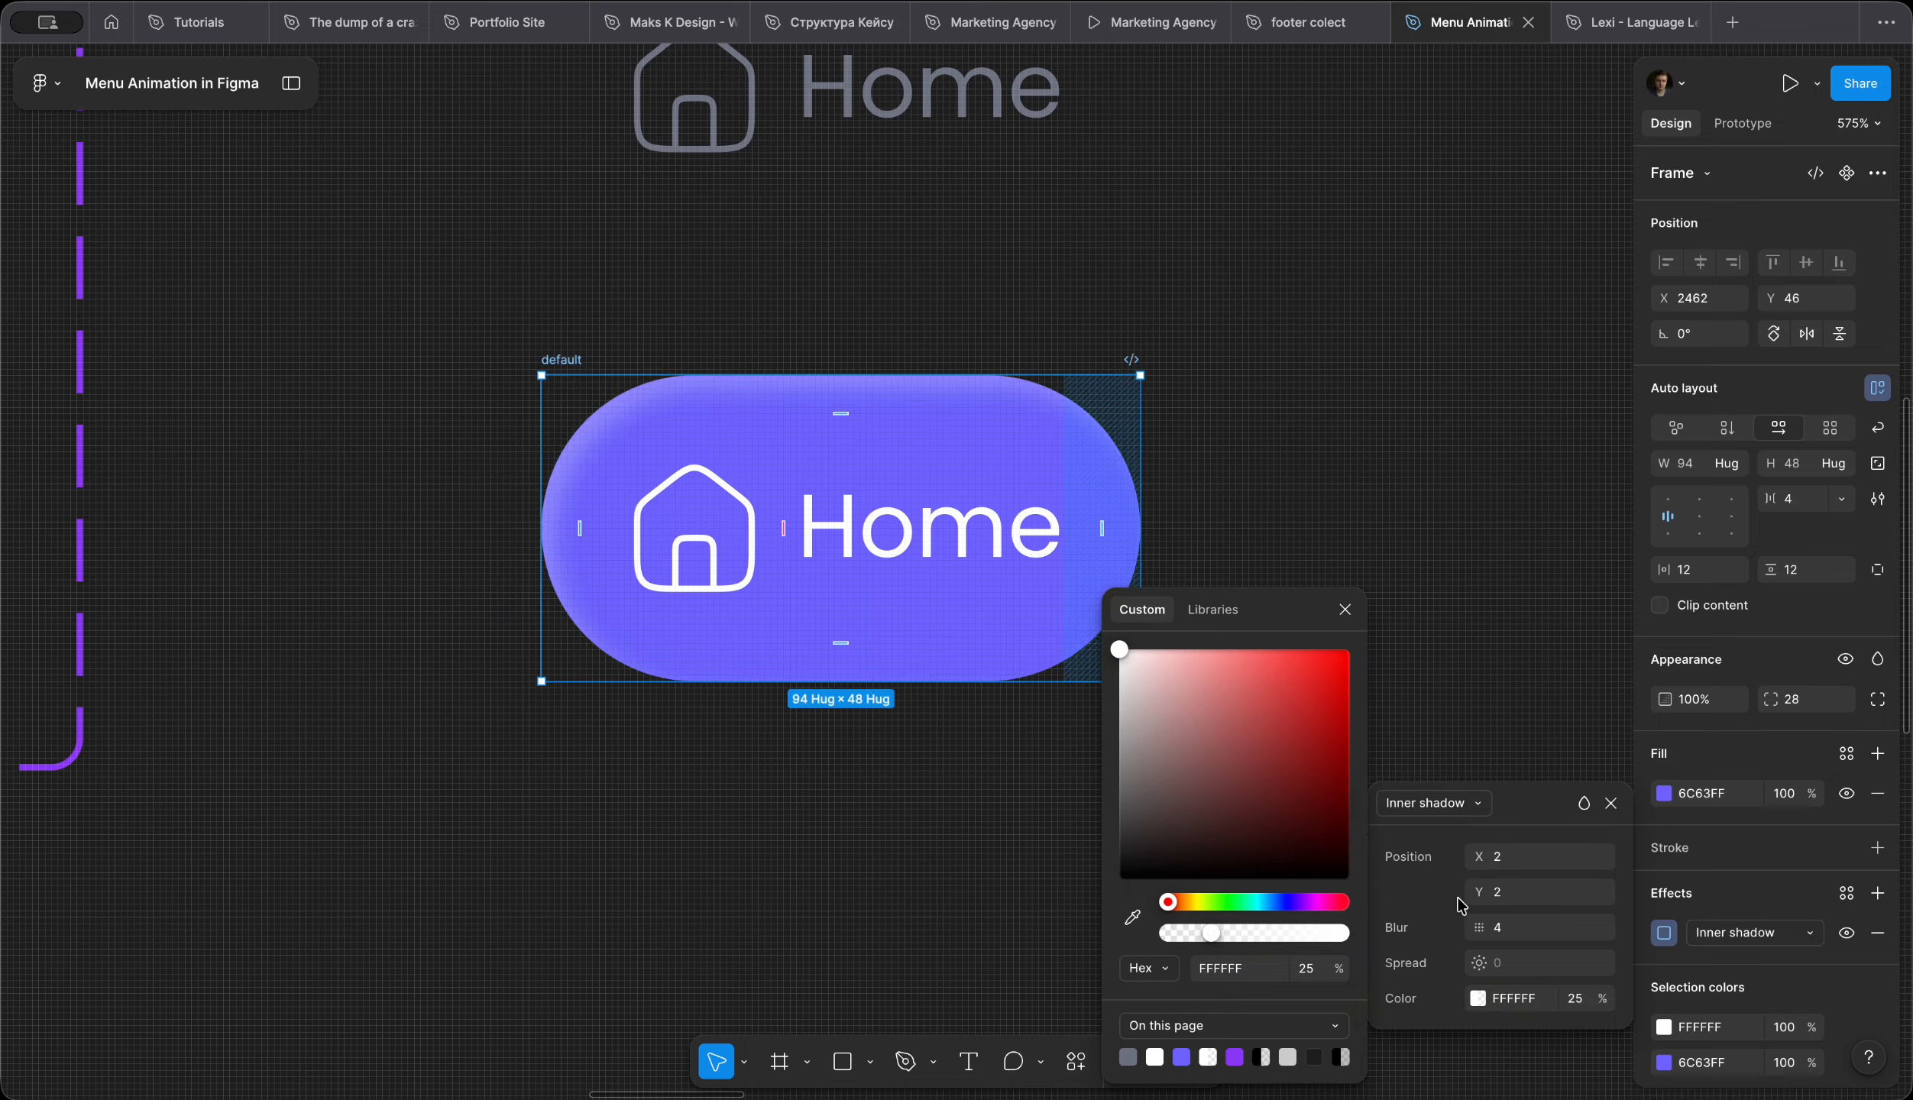
Step: Set the inner shadow's color opacity to 12% and its blur to 2
left_click(1510, 927)
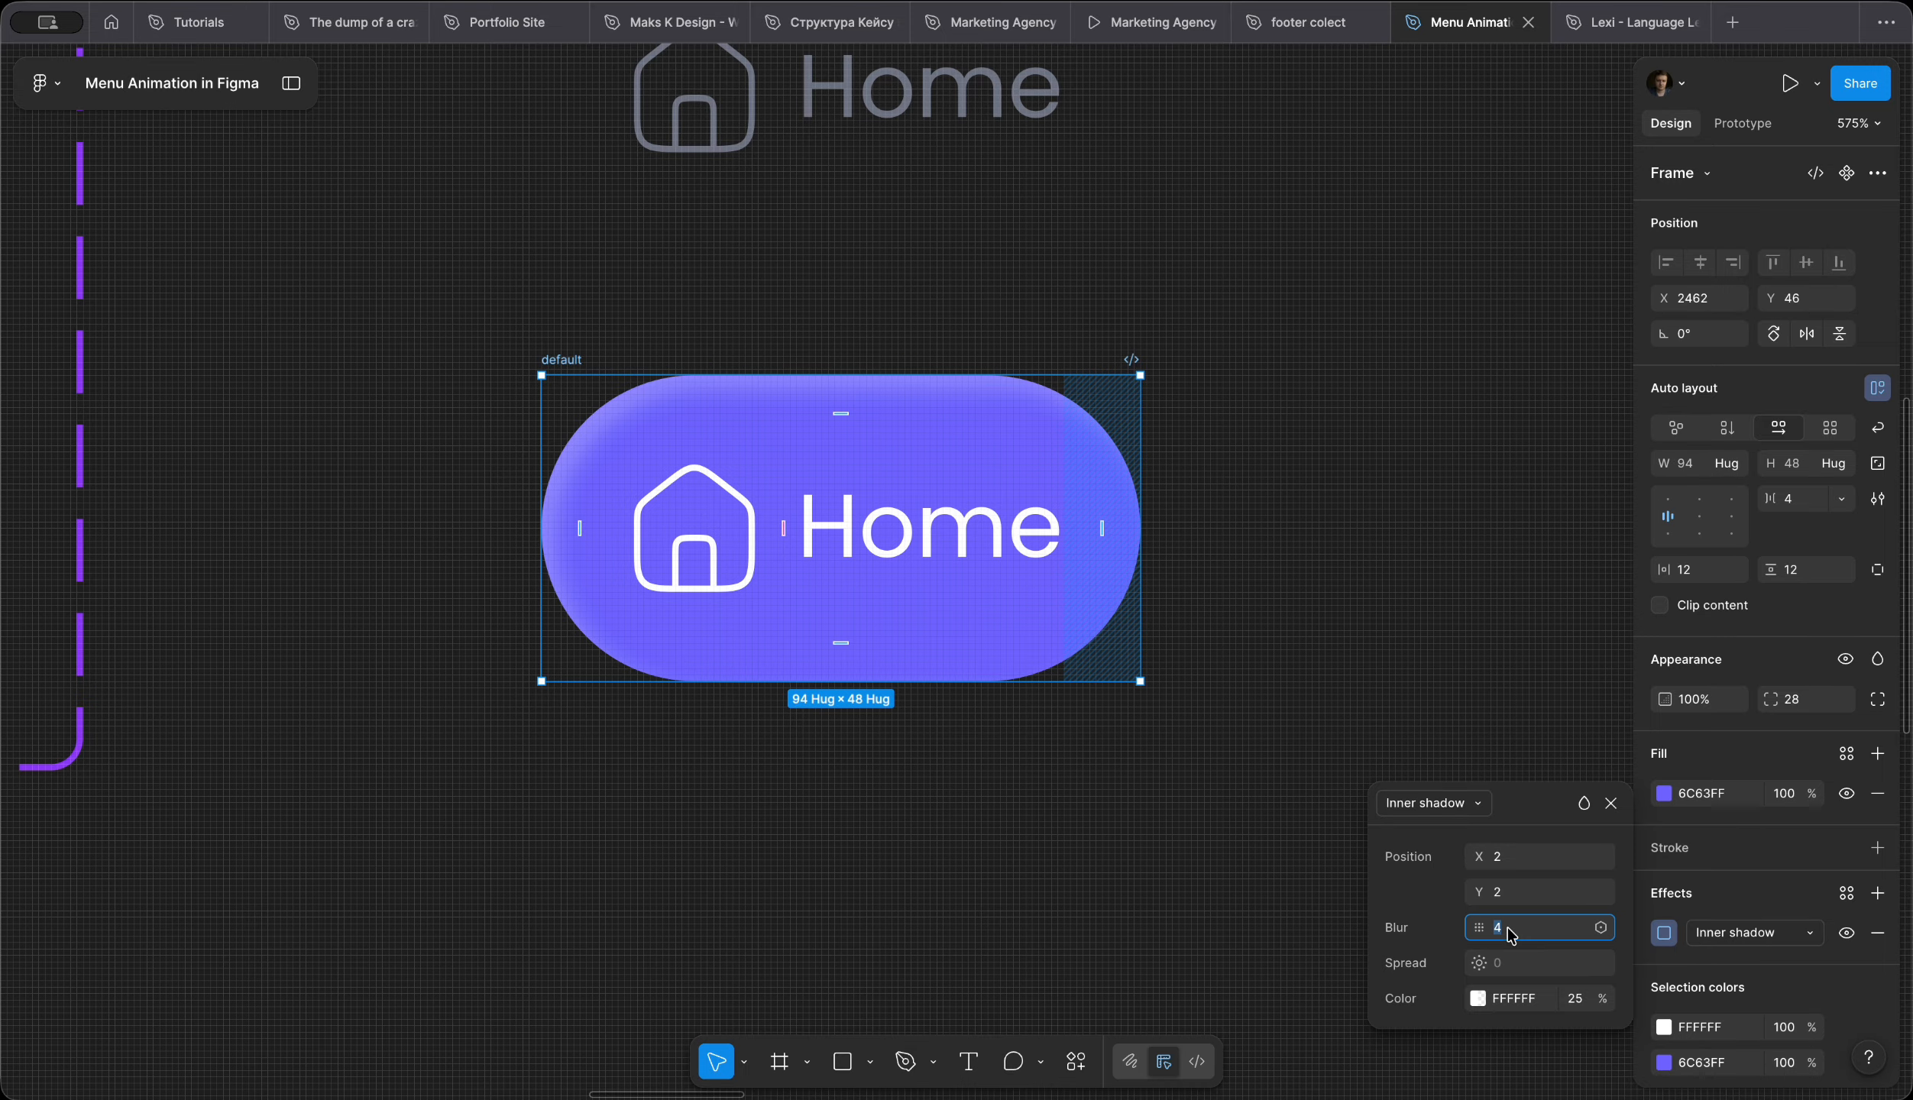
left_click(1574, 1003)
type("12")
key("Return")
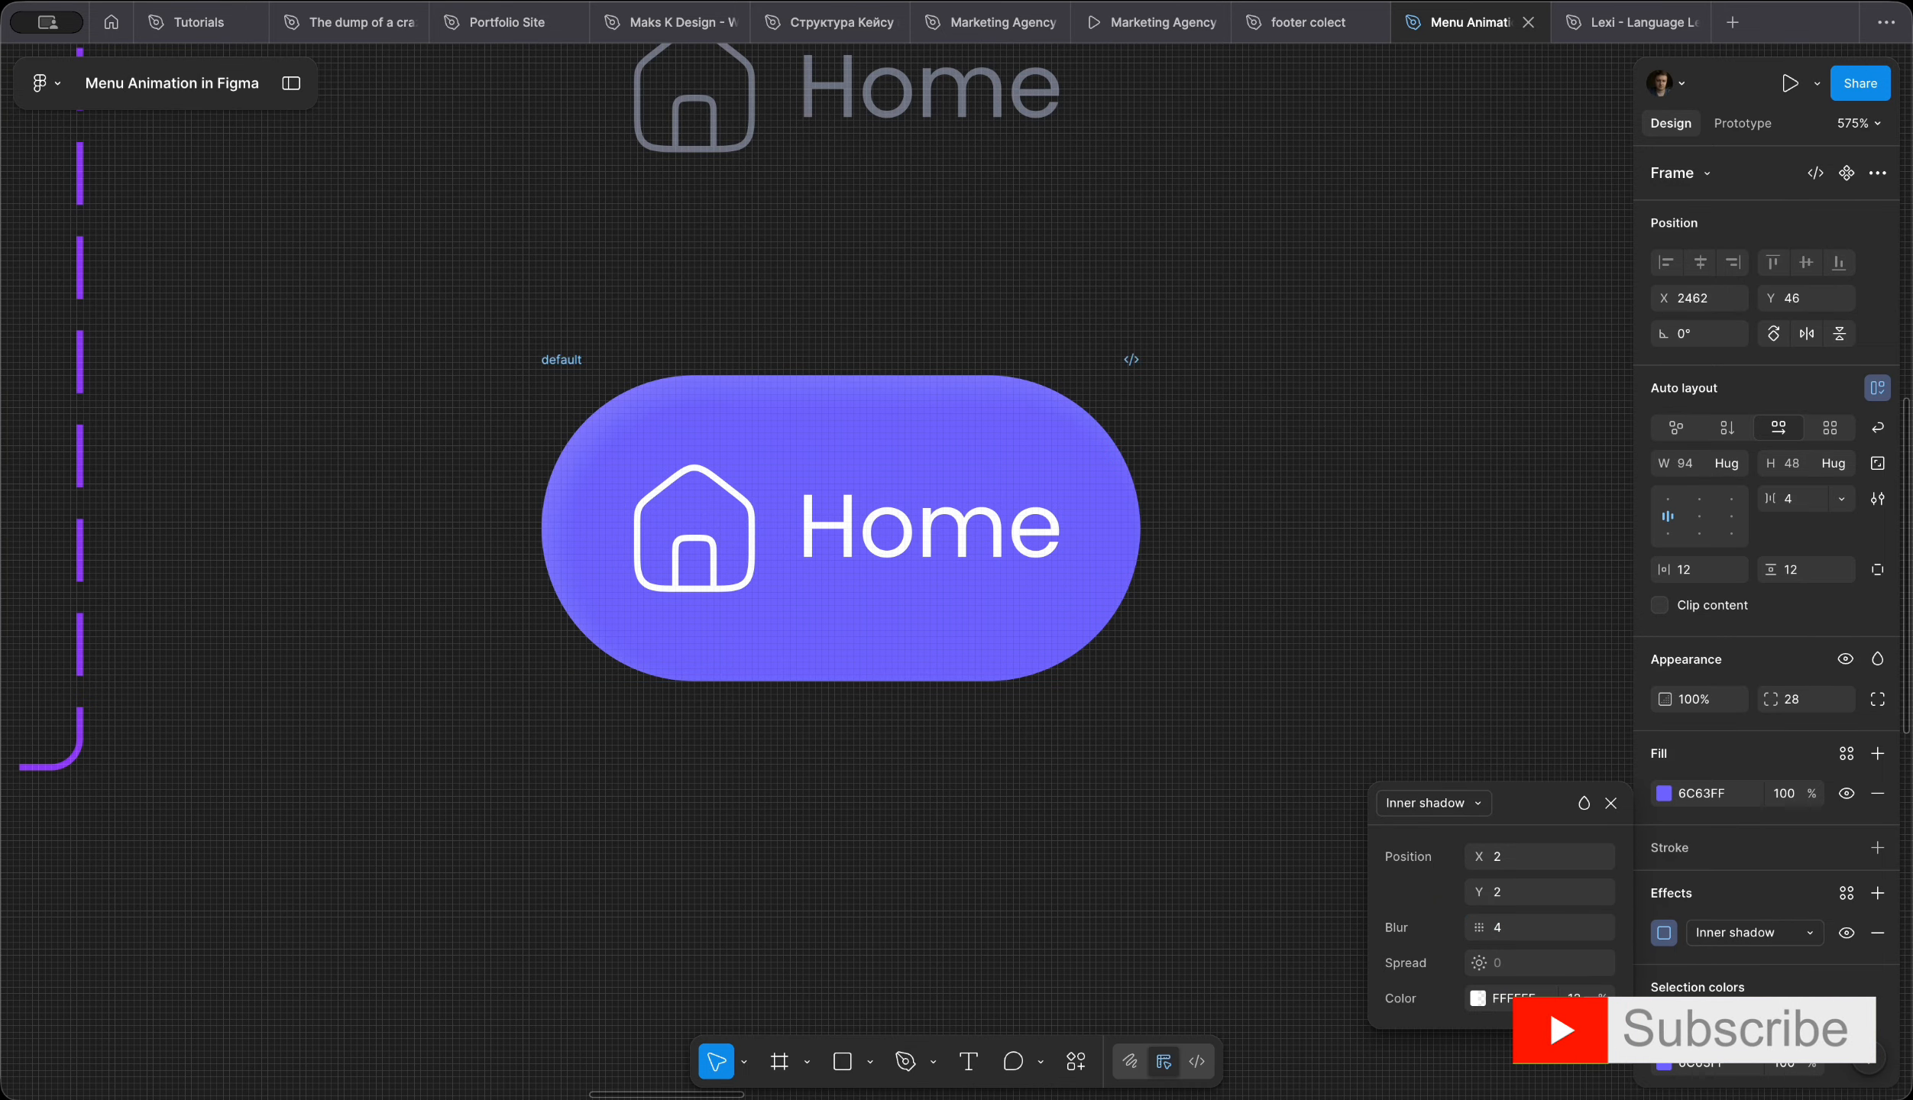
left_click(1521, 934)
type("2")
key("Return")
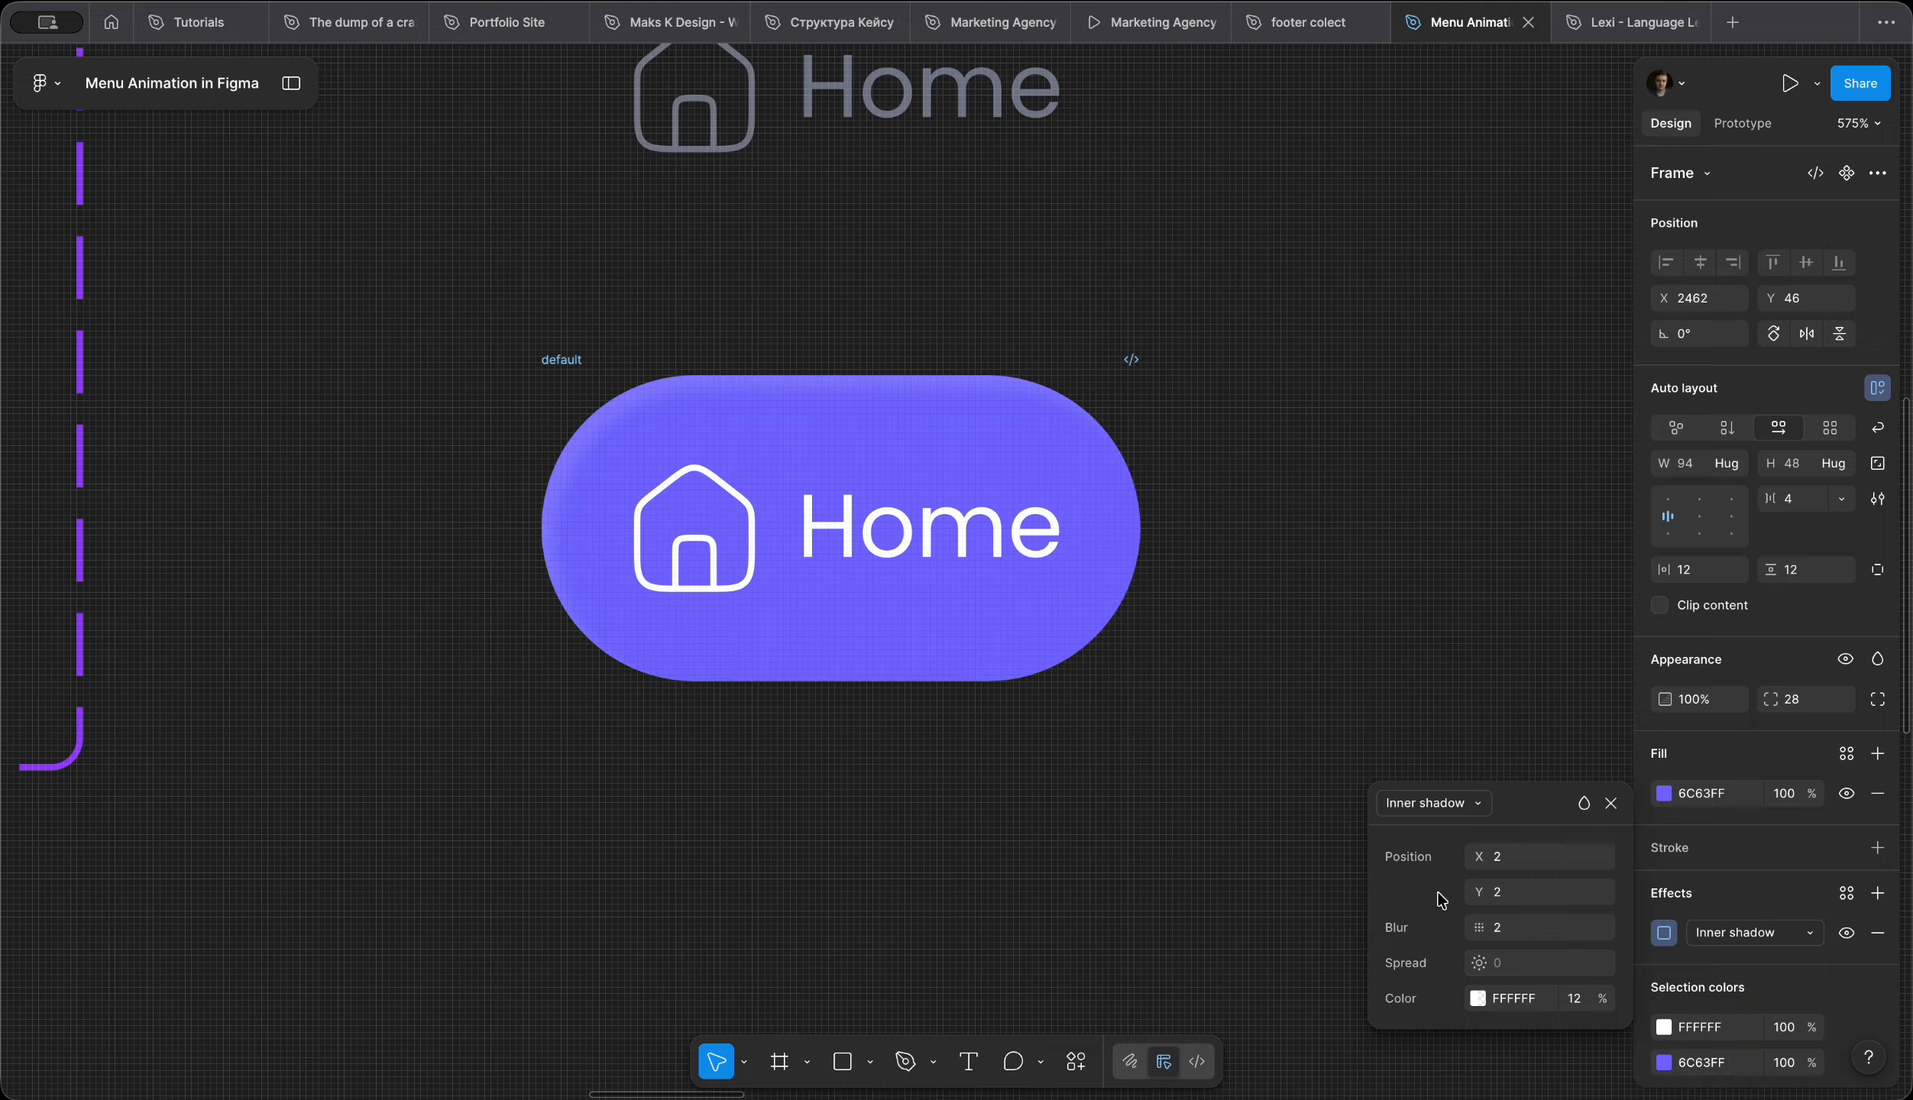
Step: Duplicate the purple button's inner shadow effect and set the copy's position to X -2, Y -2
left_click(1645, 940)
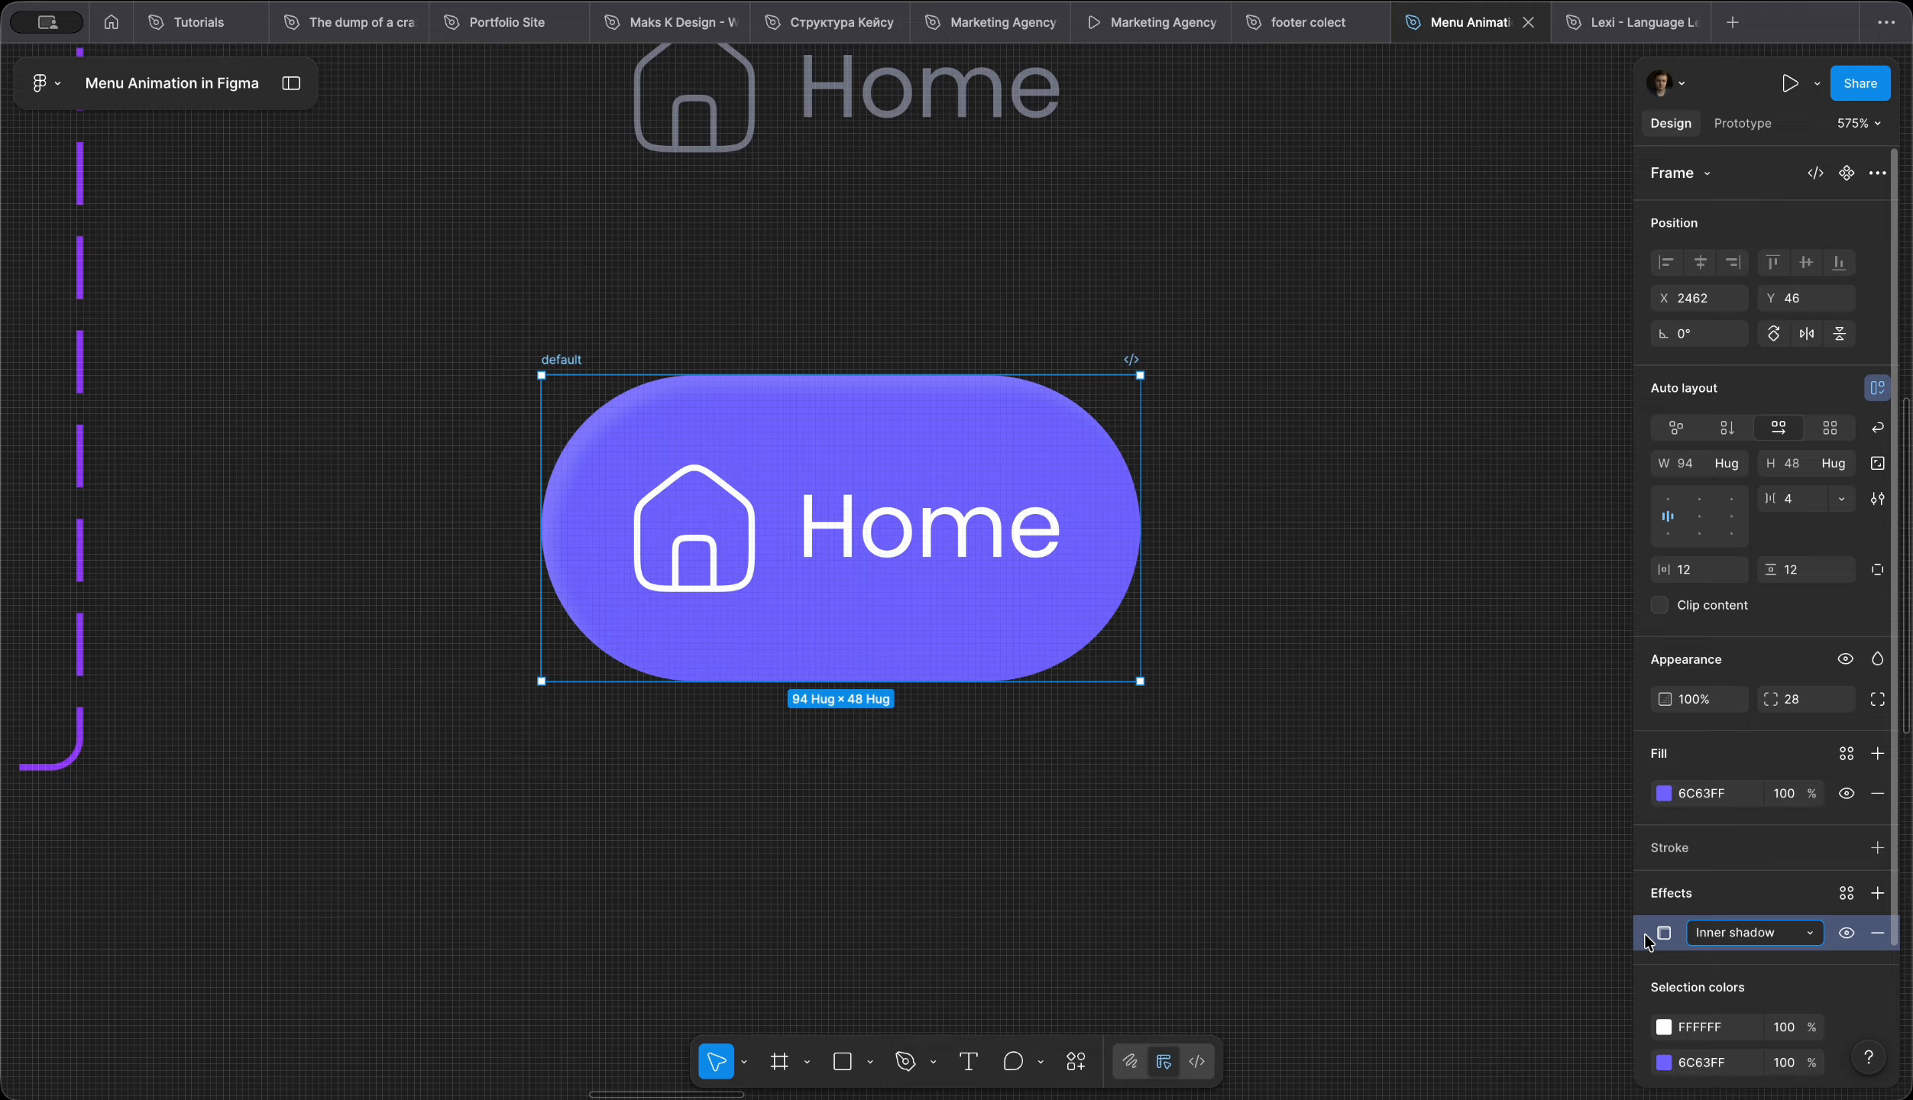
key("super+c")
key("super+v")
left_click(1663, 967)
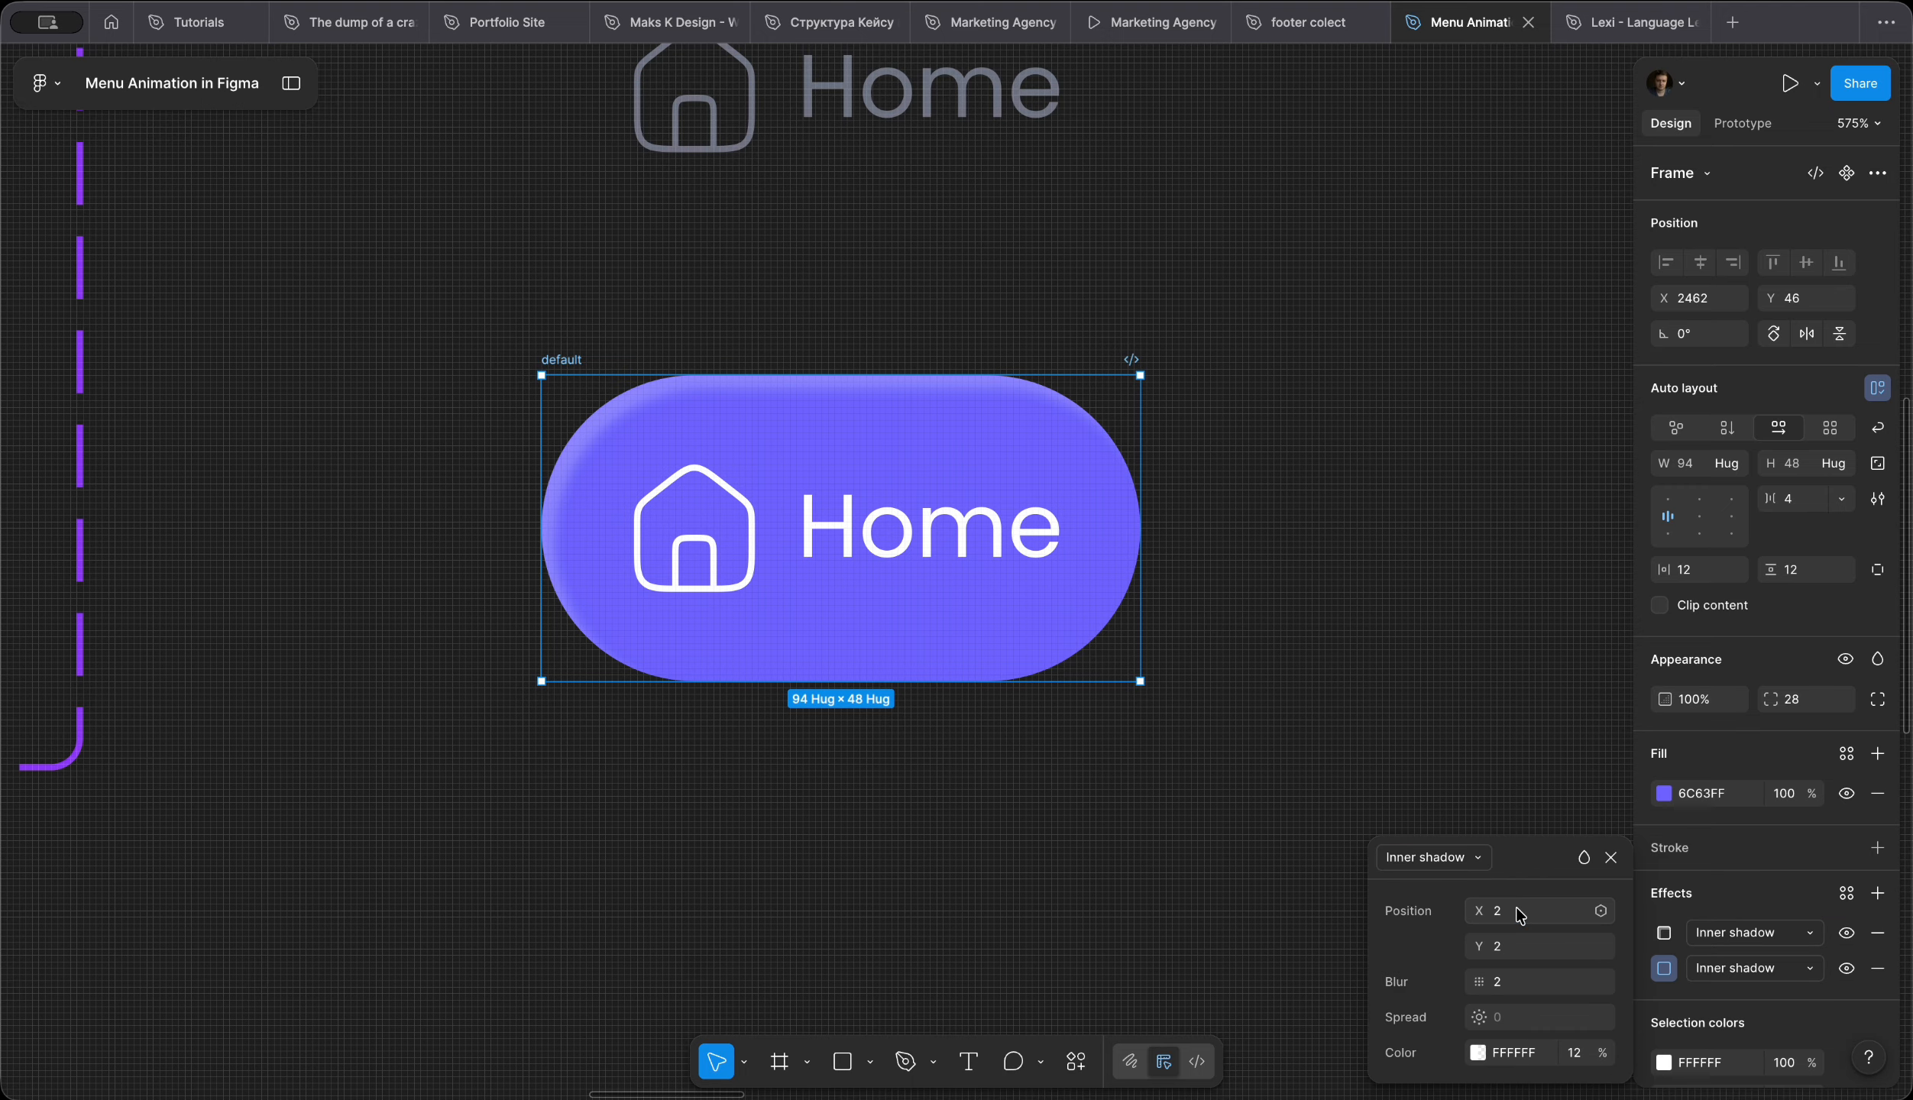
left_click(1520, 911)
key("BackSpace")
left_click(1516, 947)
type("-")
key("Return")
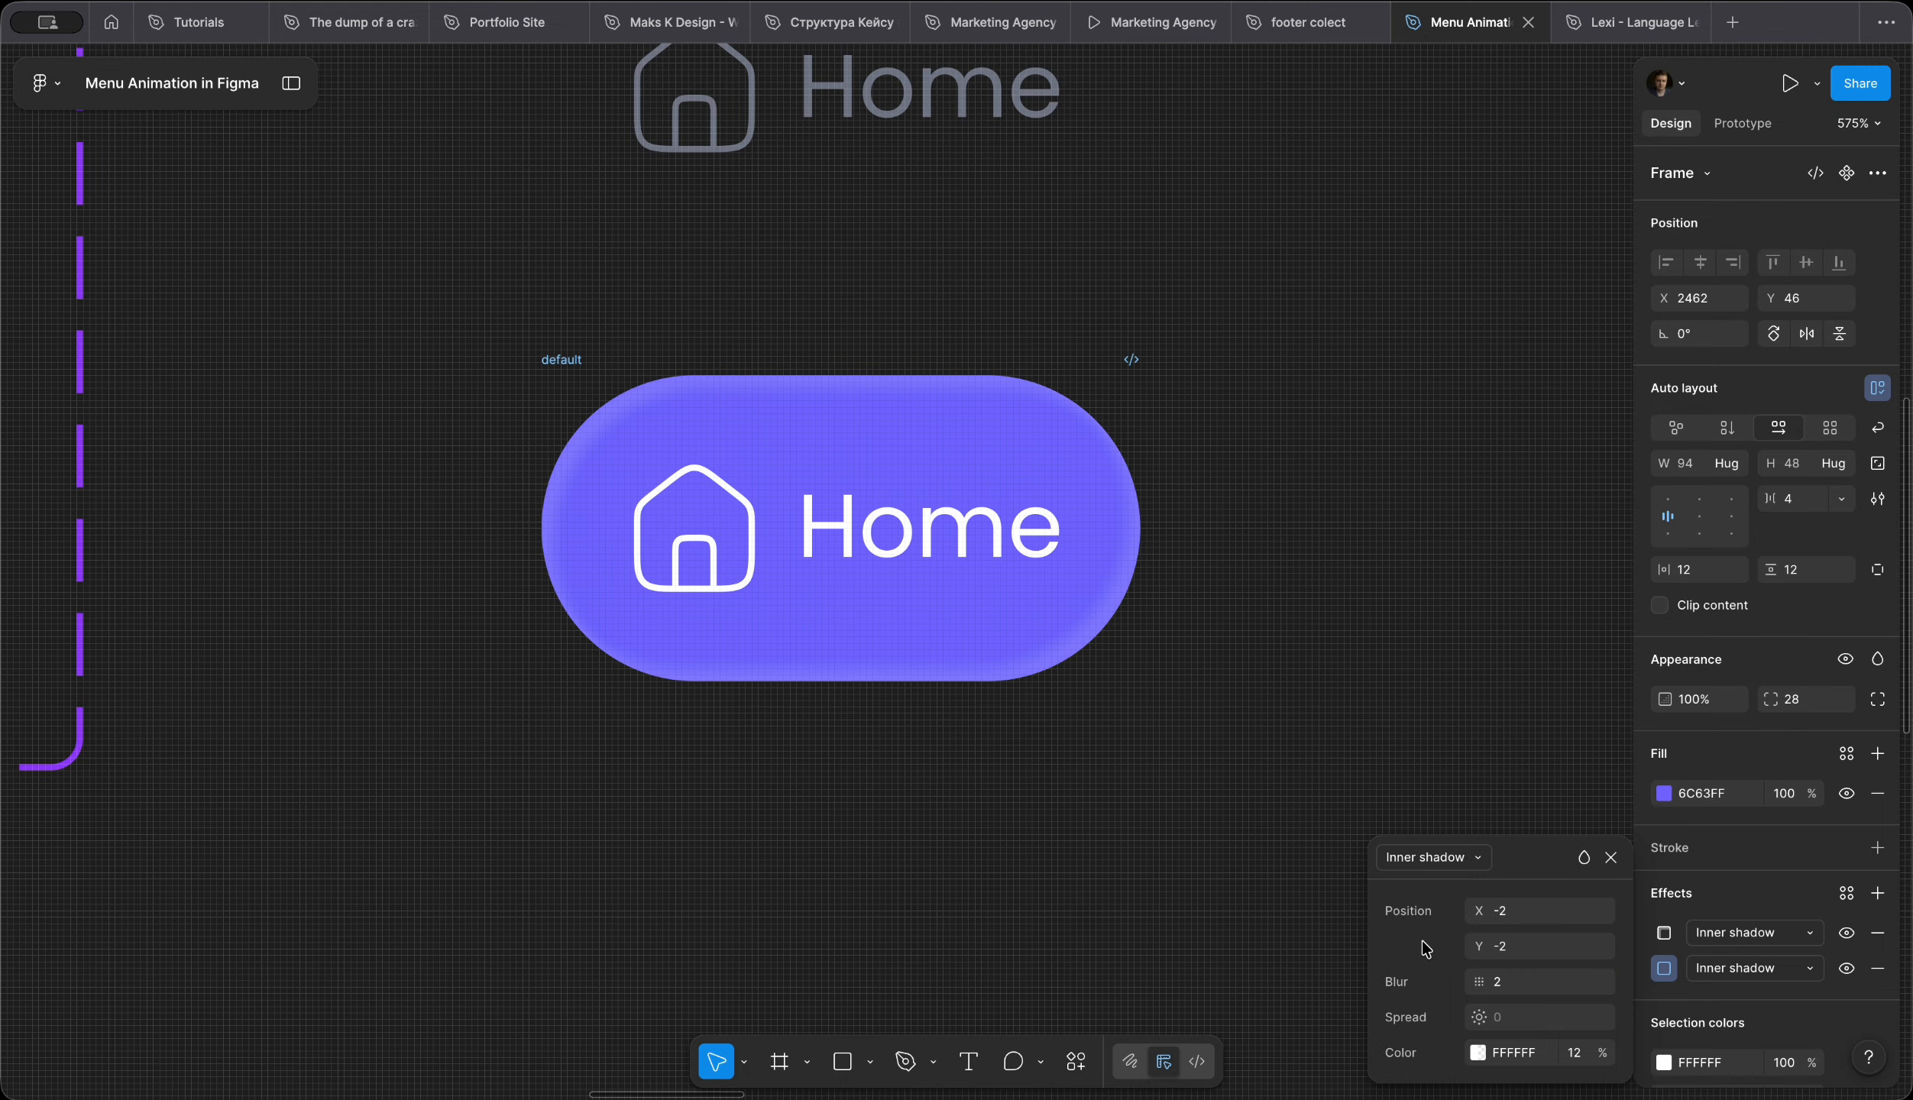
left_click(1607, 857)
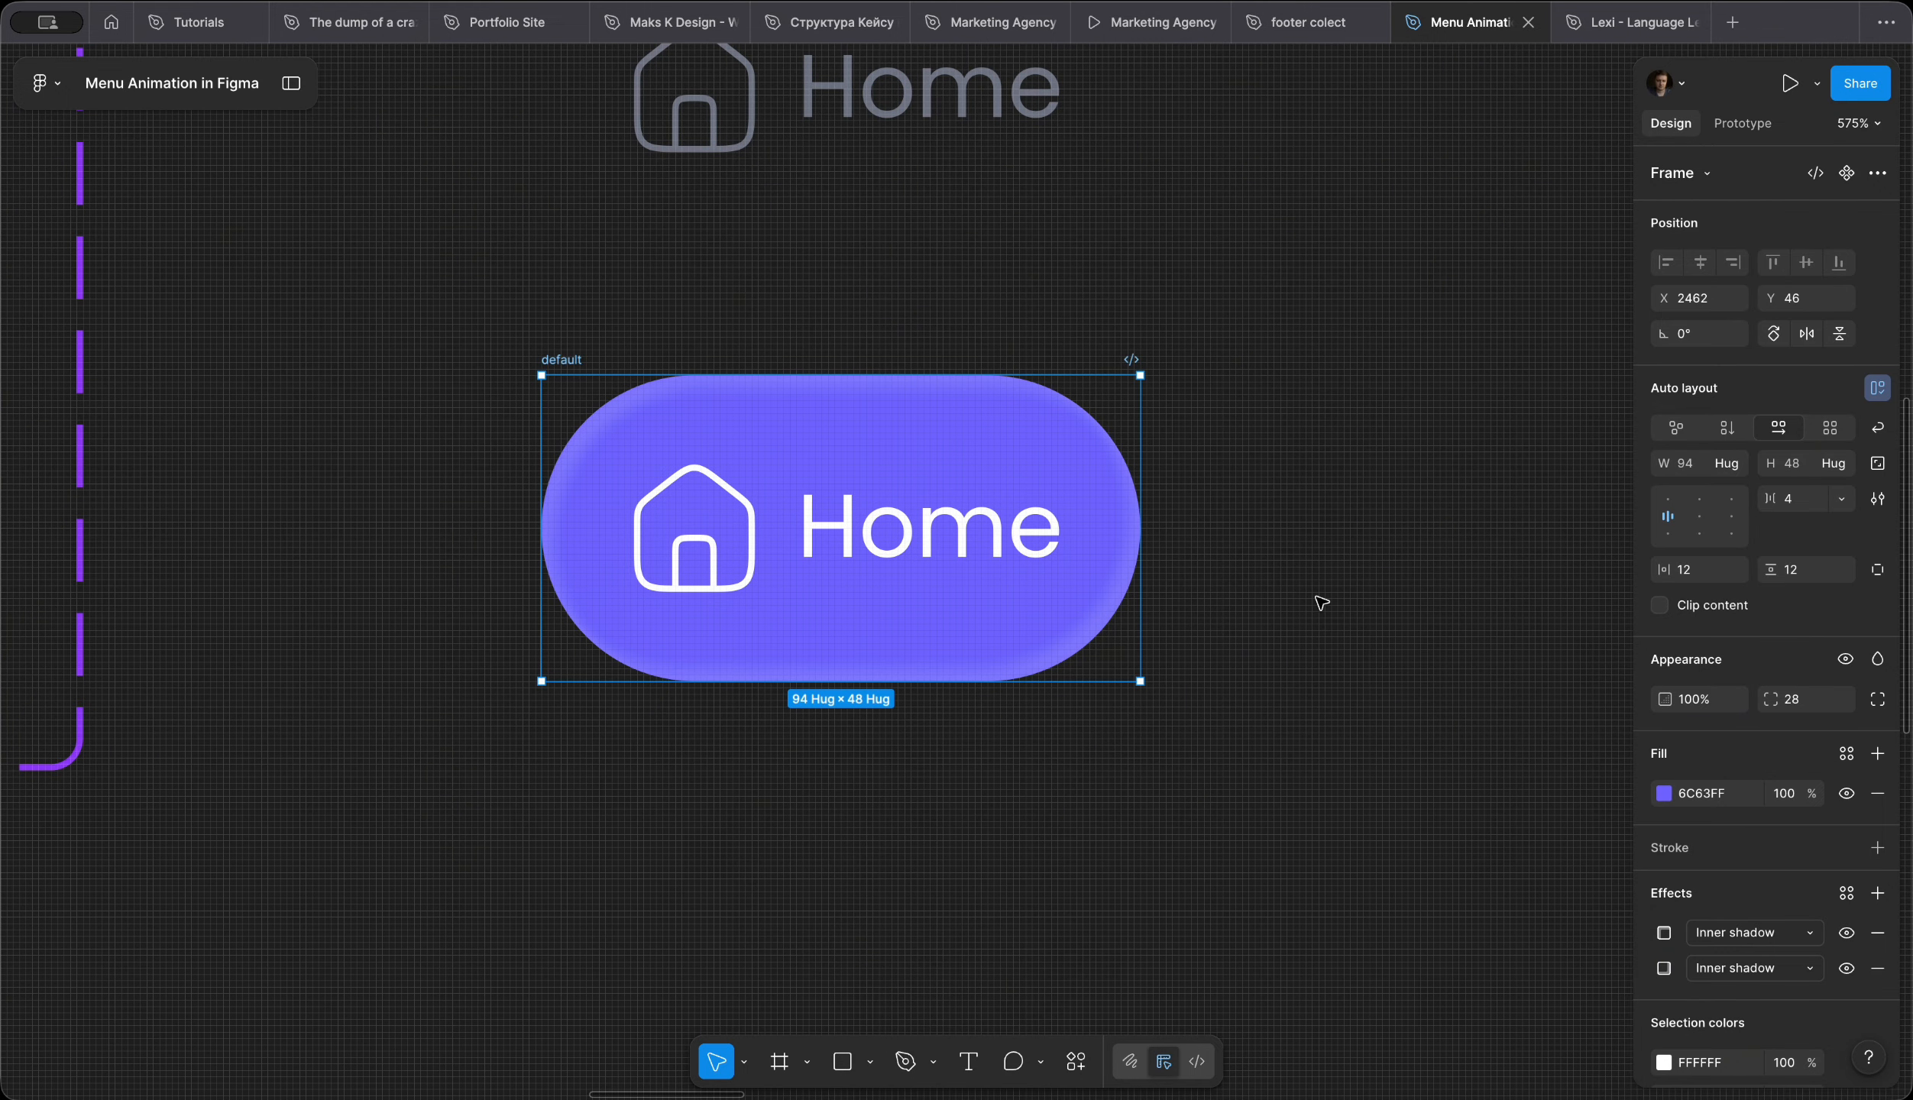
left_click(1315, 597)
scroll(1316, 596, "down", 5)
scroll(1321, 603, "up", 3)
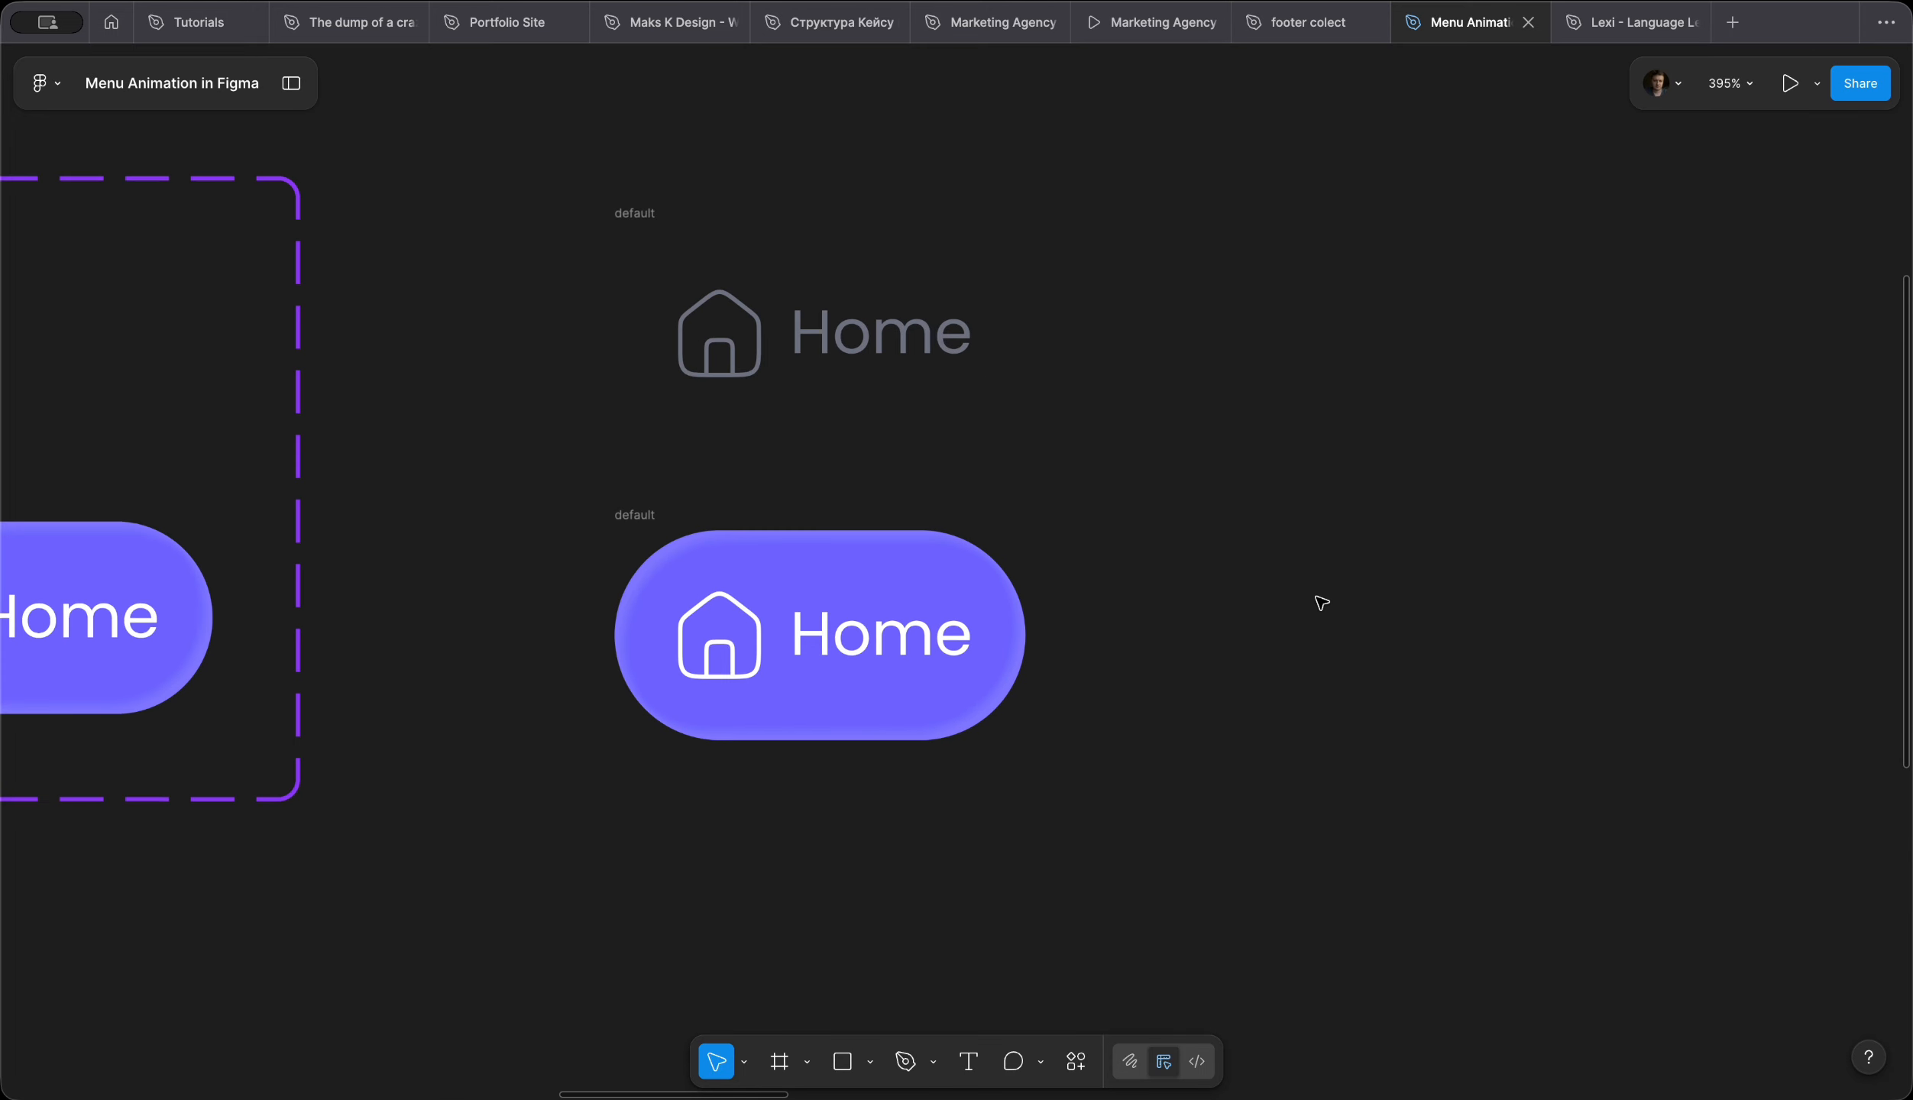
Step: Hide the upper default button's Home text with its opacity at 0% and center-align the contents of its frame
left_click(920, 362)
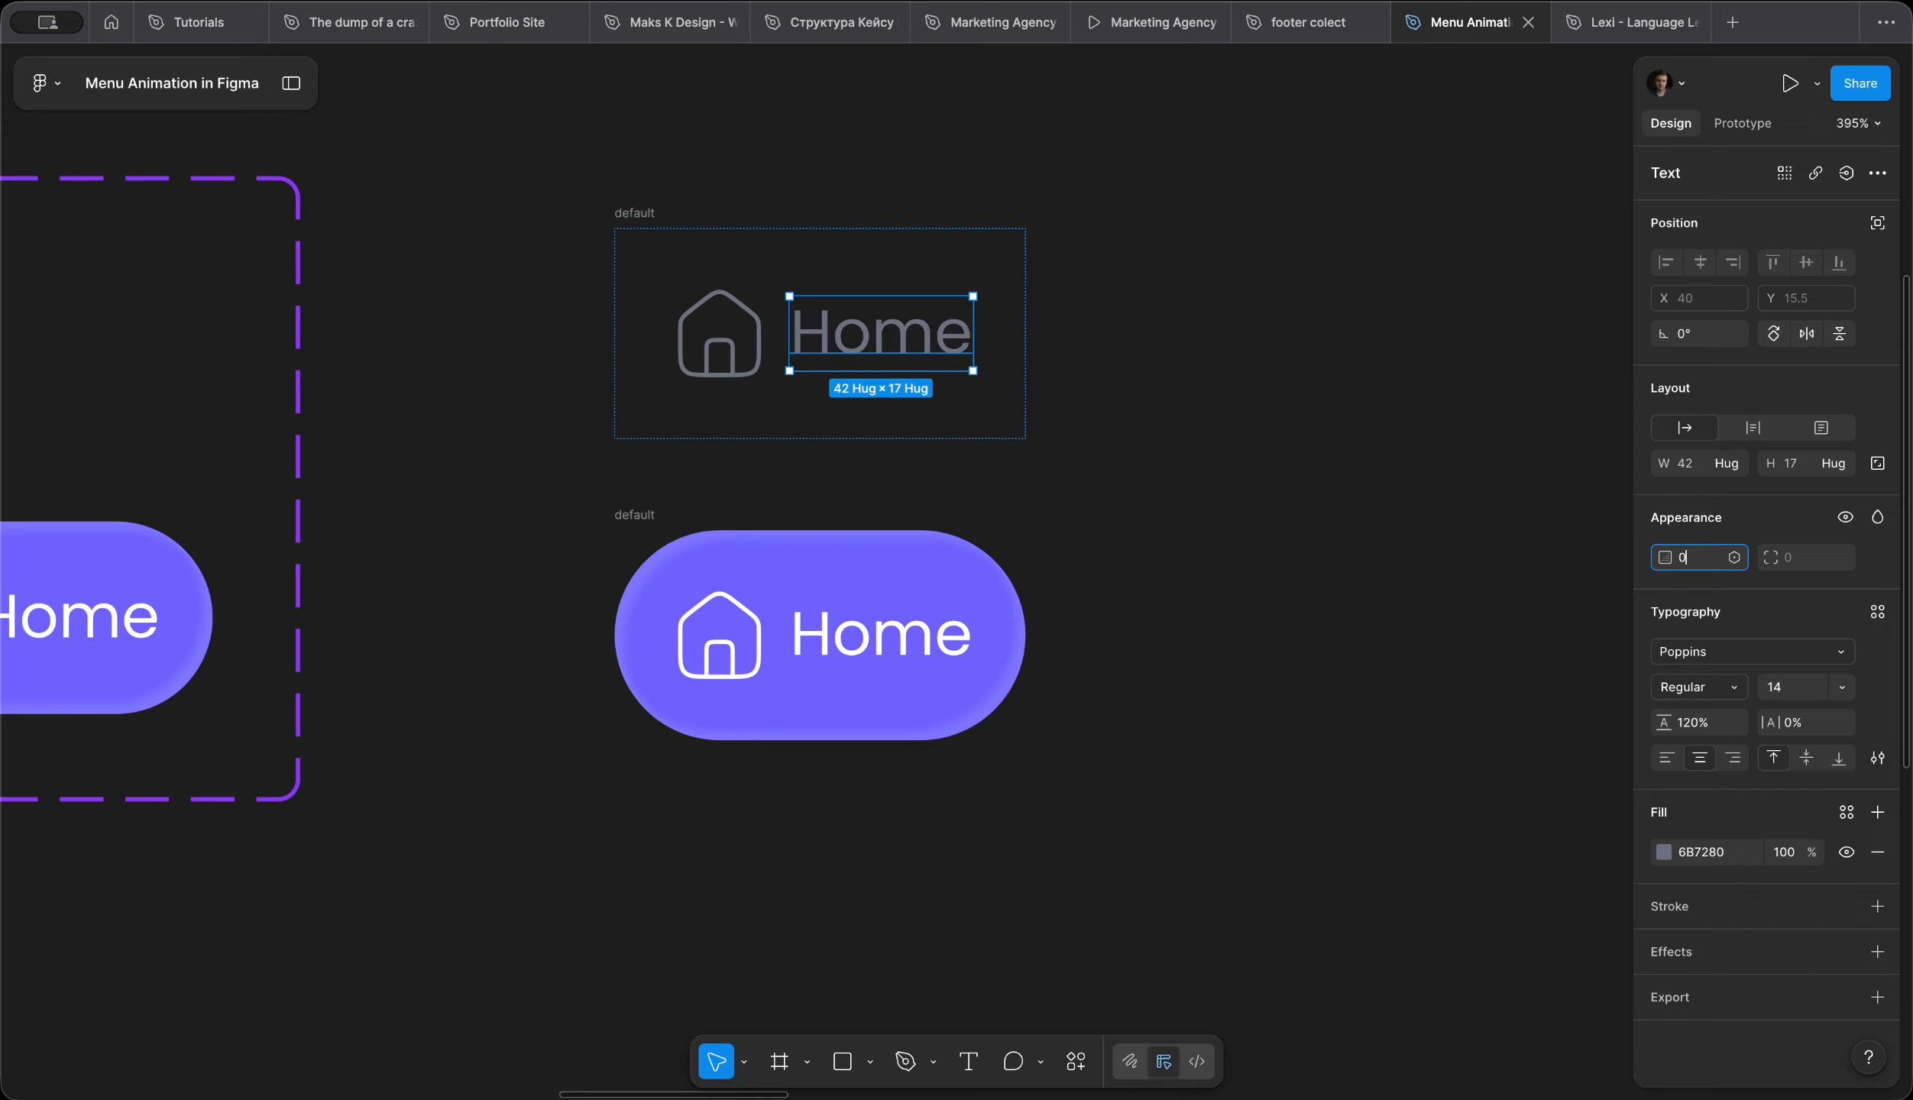
left_click(1844, 519)
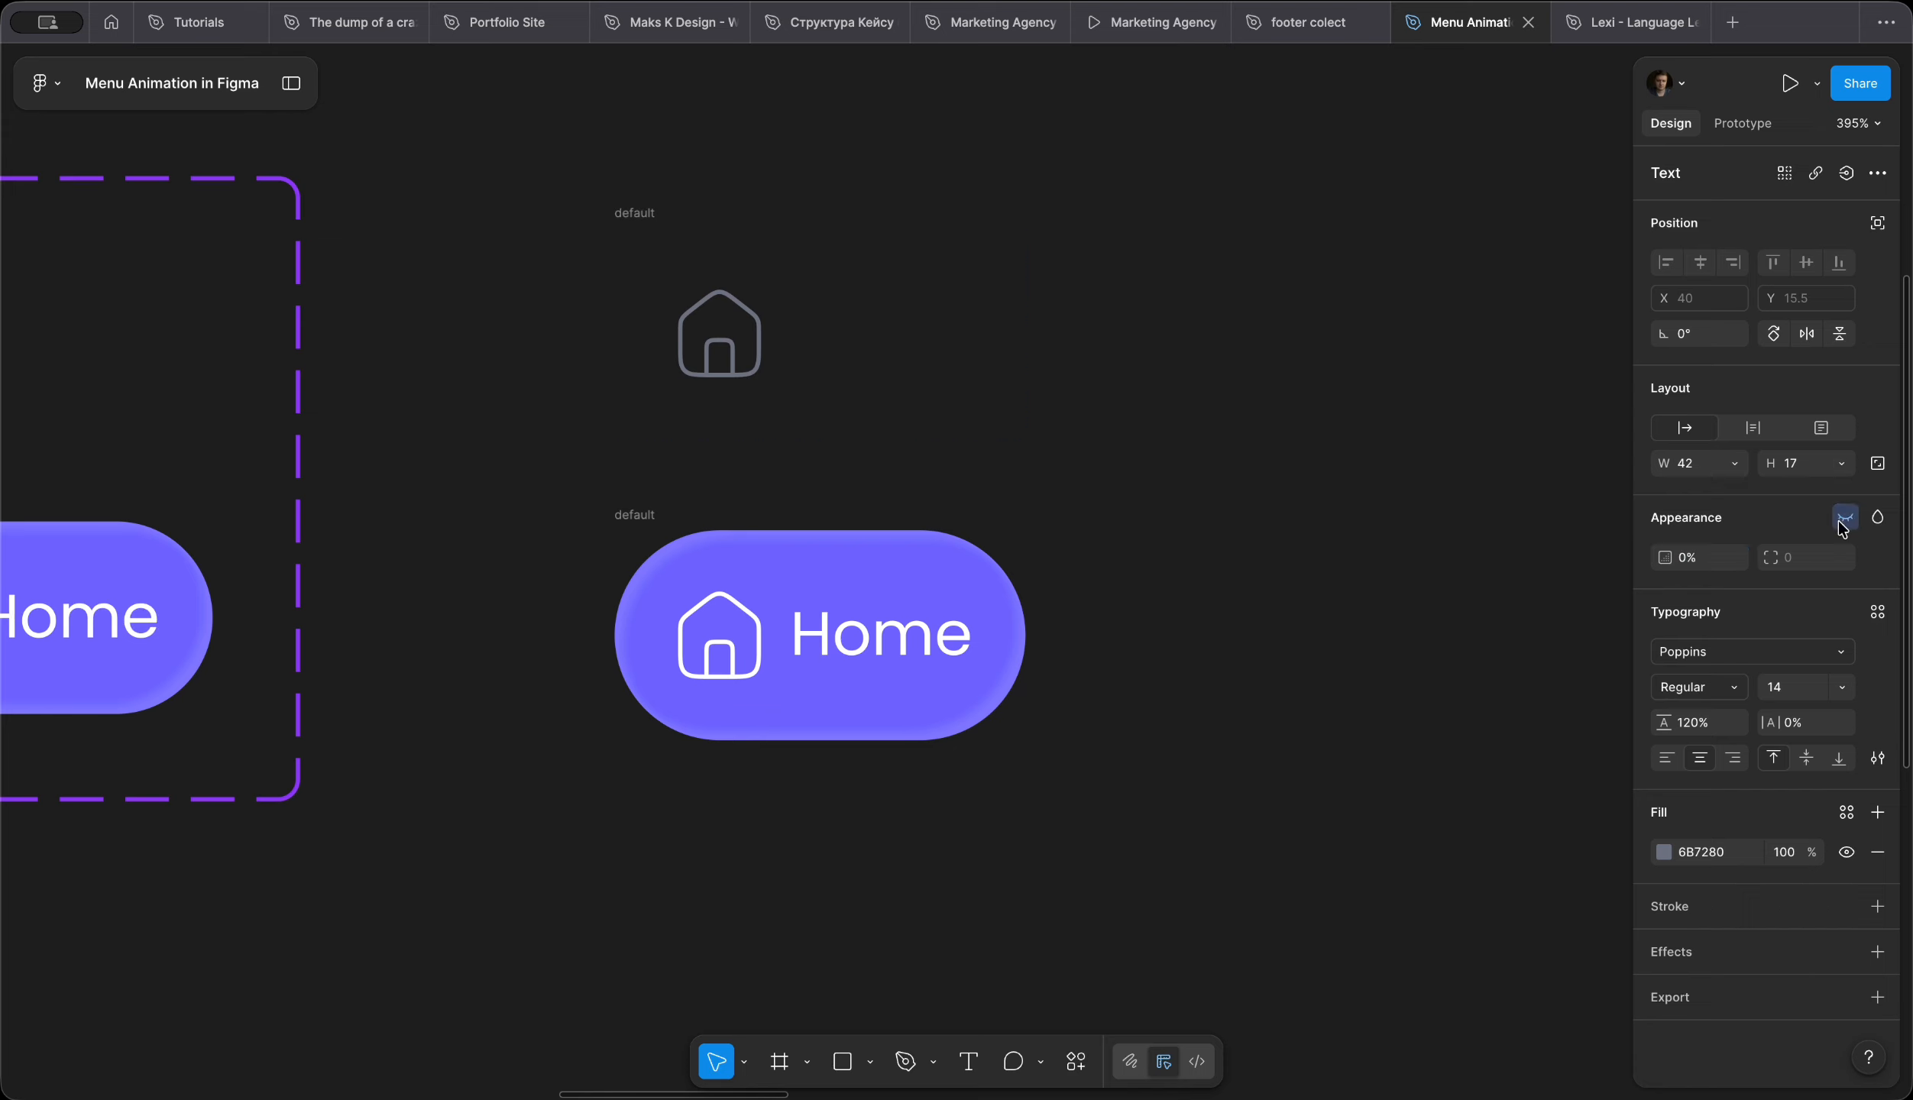
left_click(1179, 470)
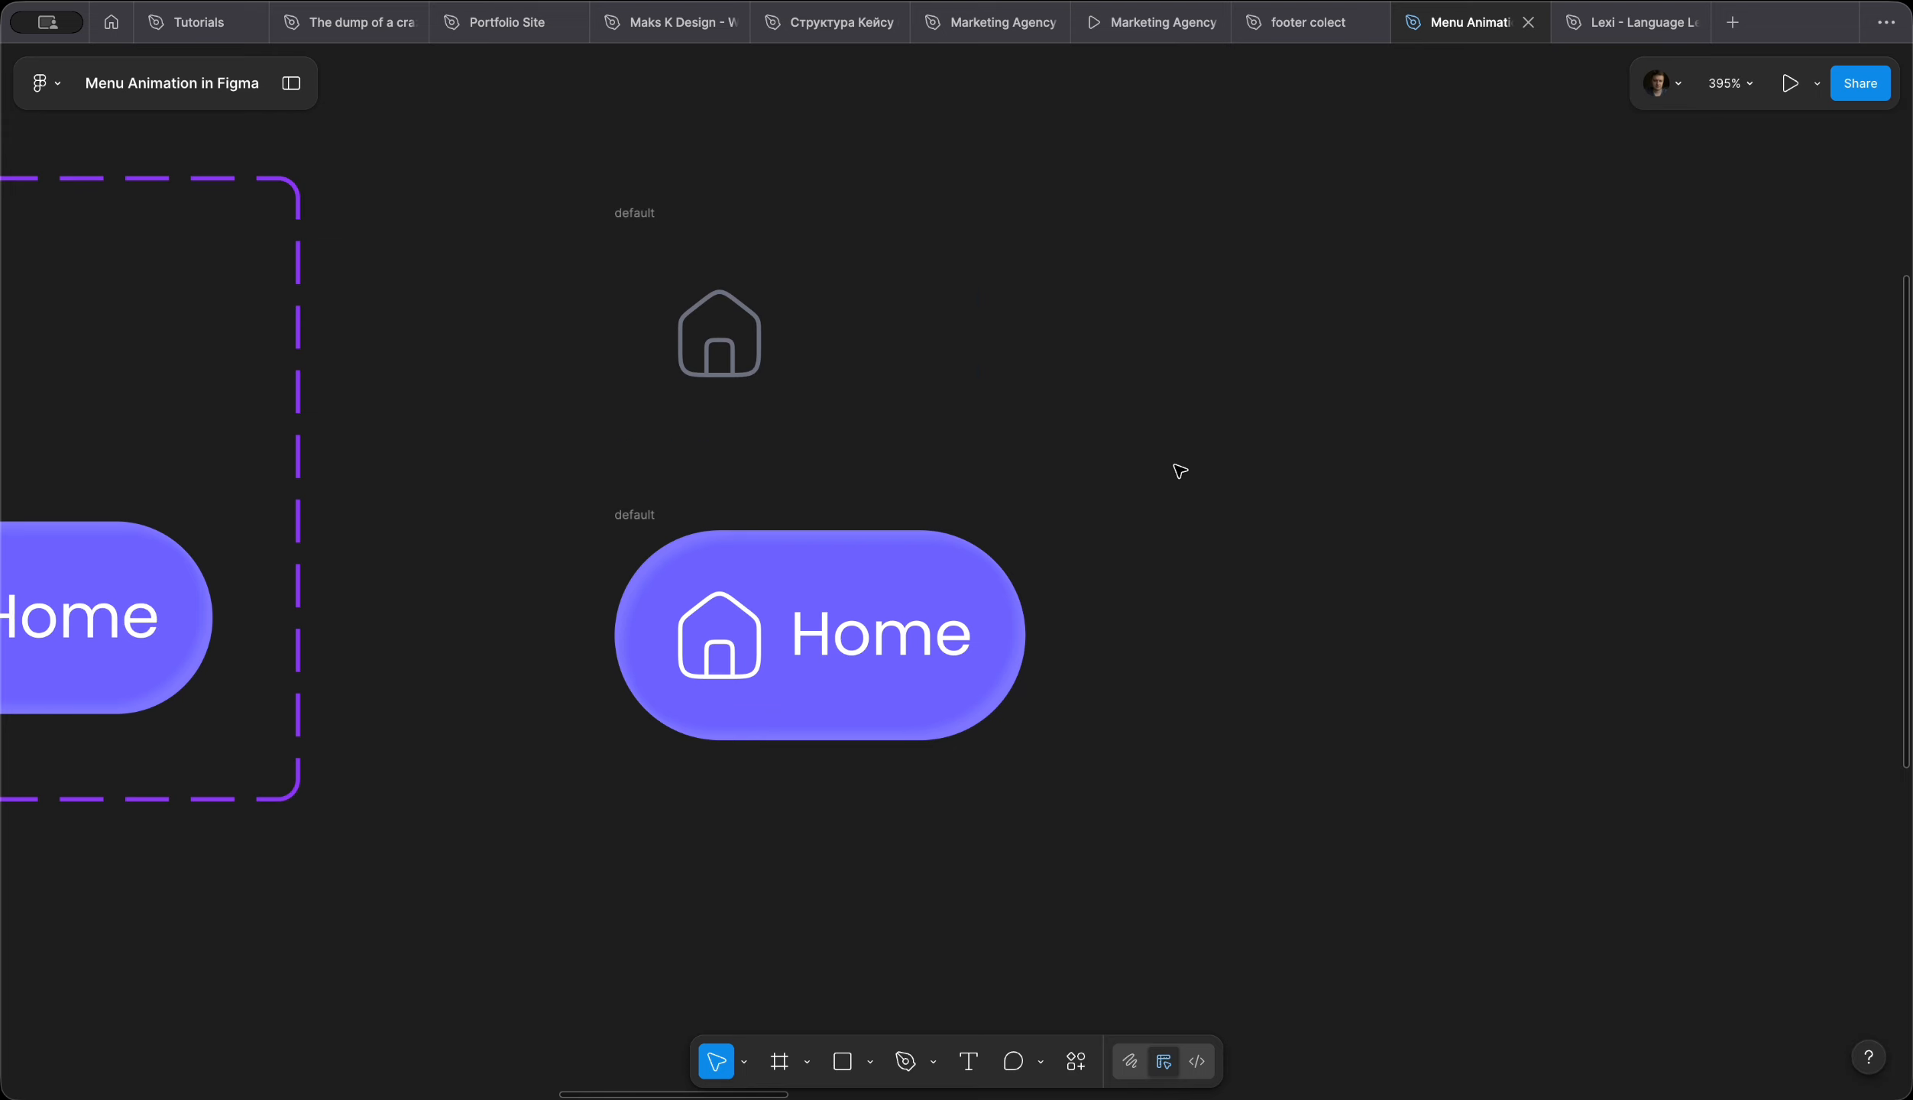
left_click(642, 215)
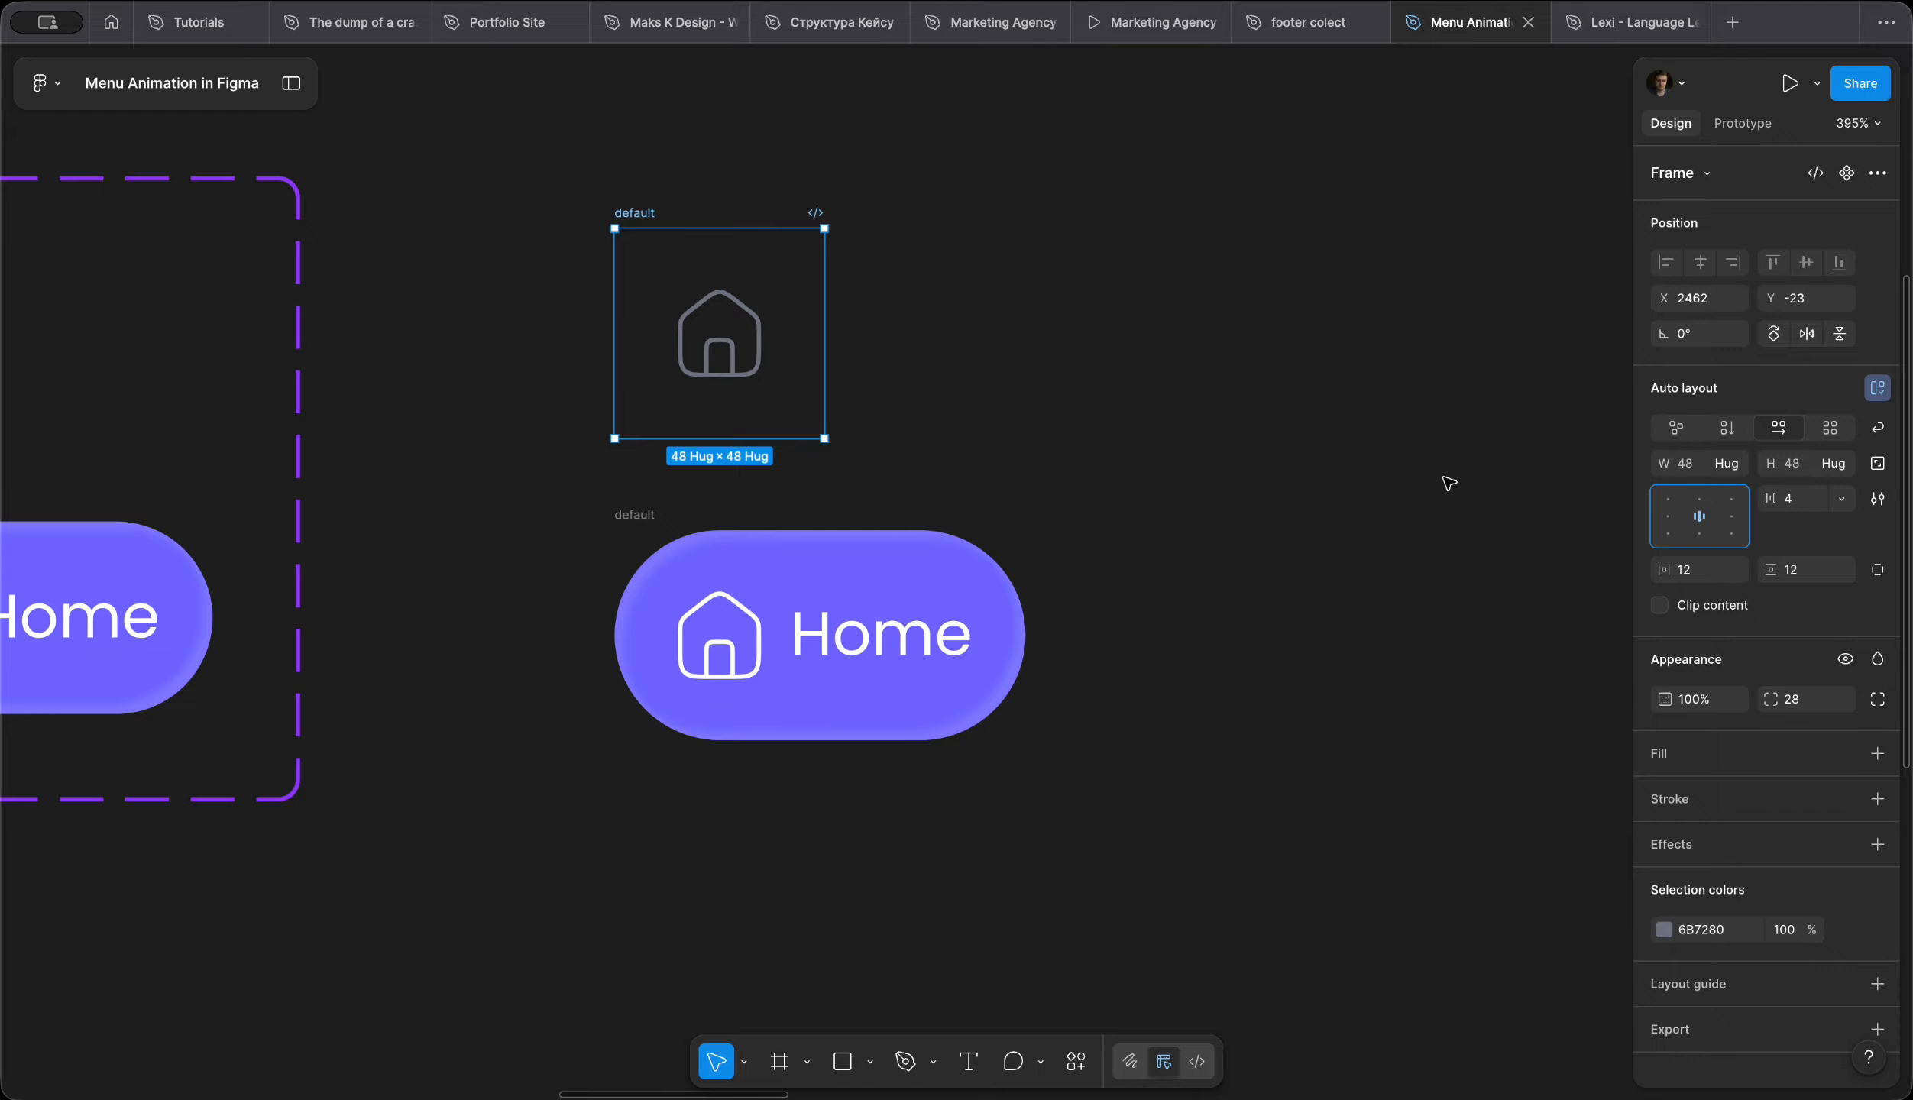
left_click(904, 291)
Step: Combine the two Home button frames into a component set and rename it button
left_click_drag(563, 161, 1139, 790)
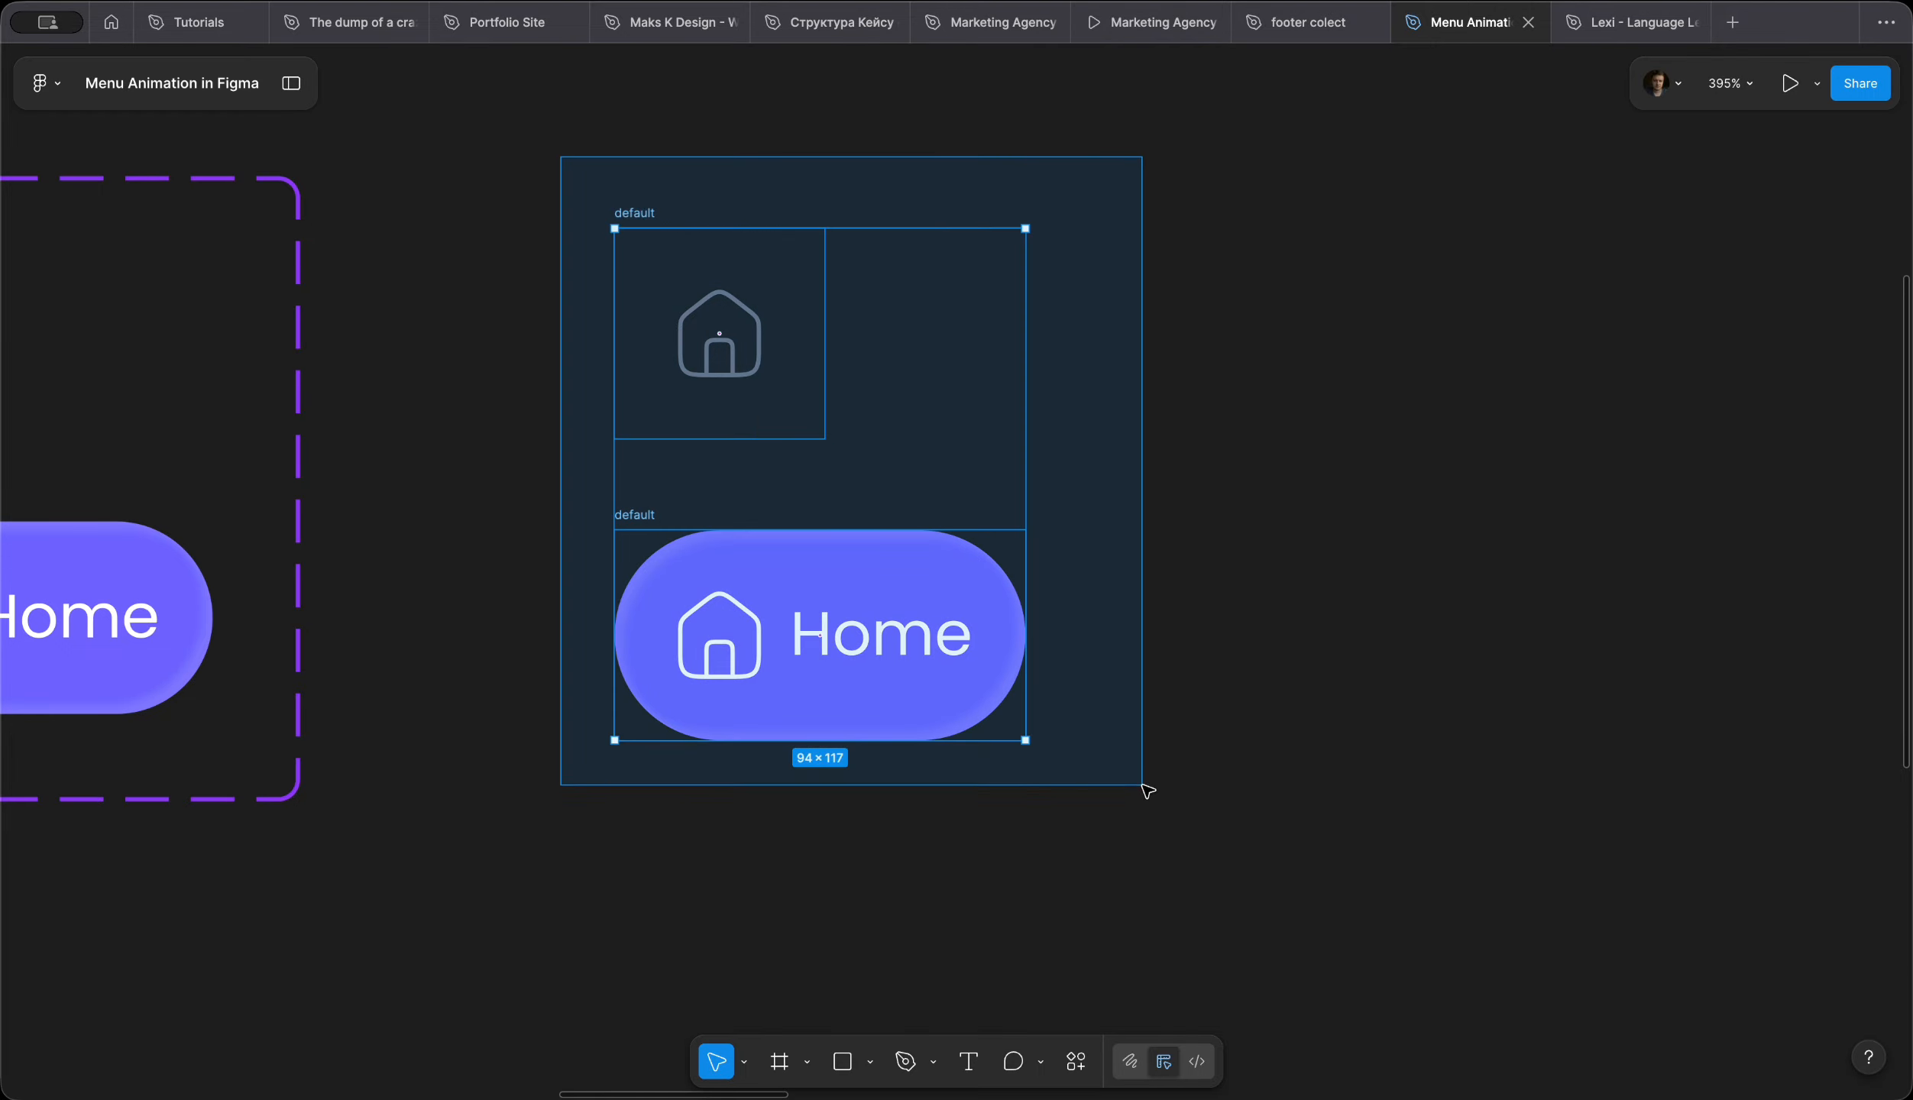
left_click(1819, 173)
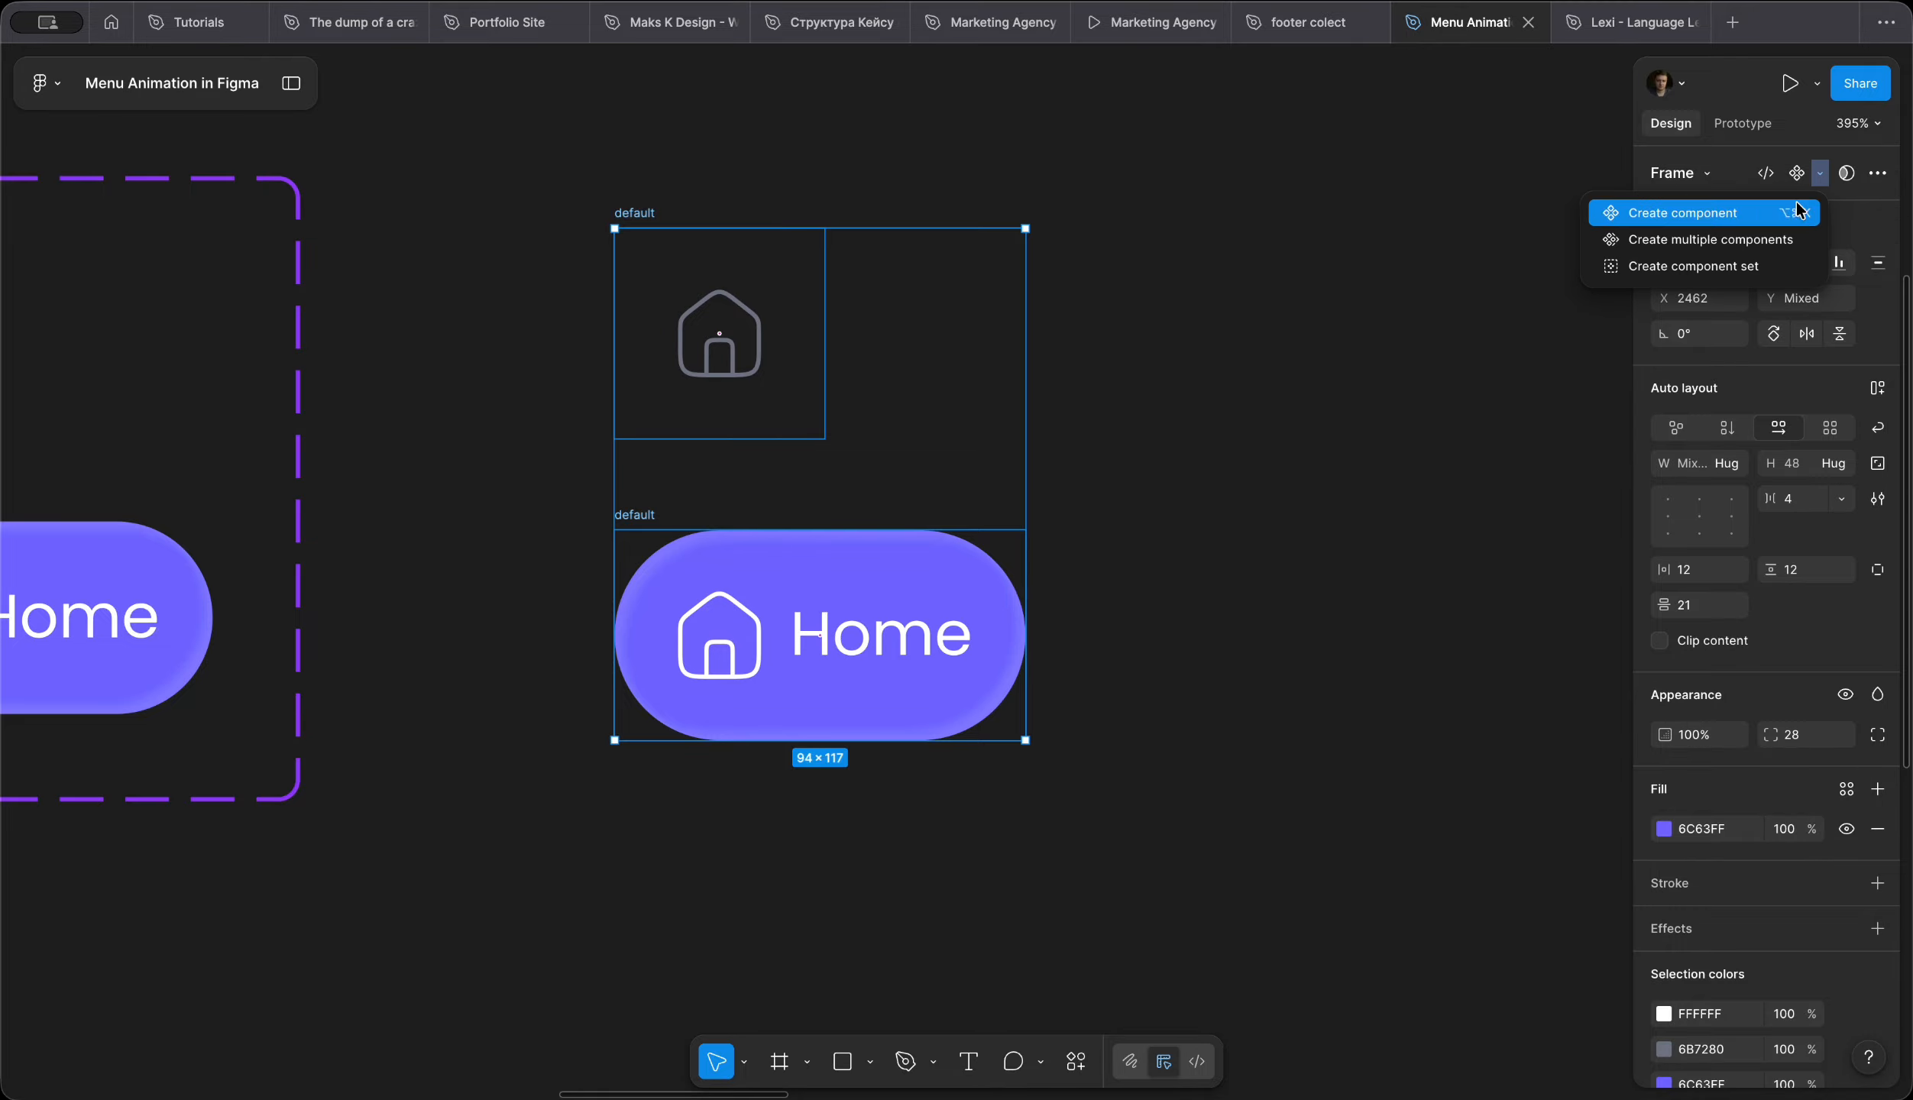
left_click(1764, 263)
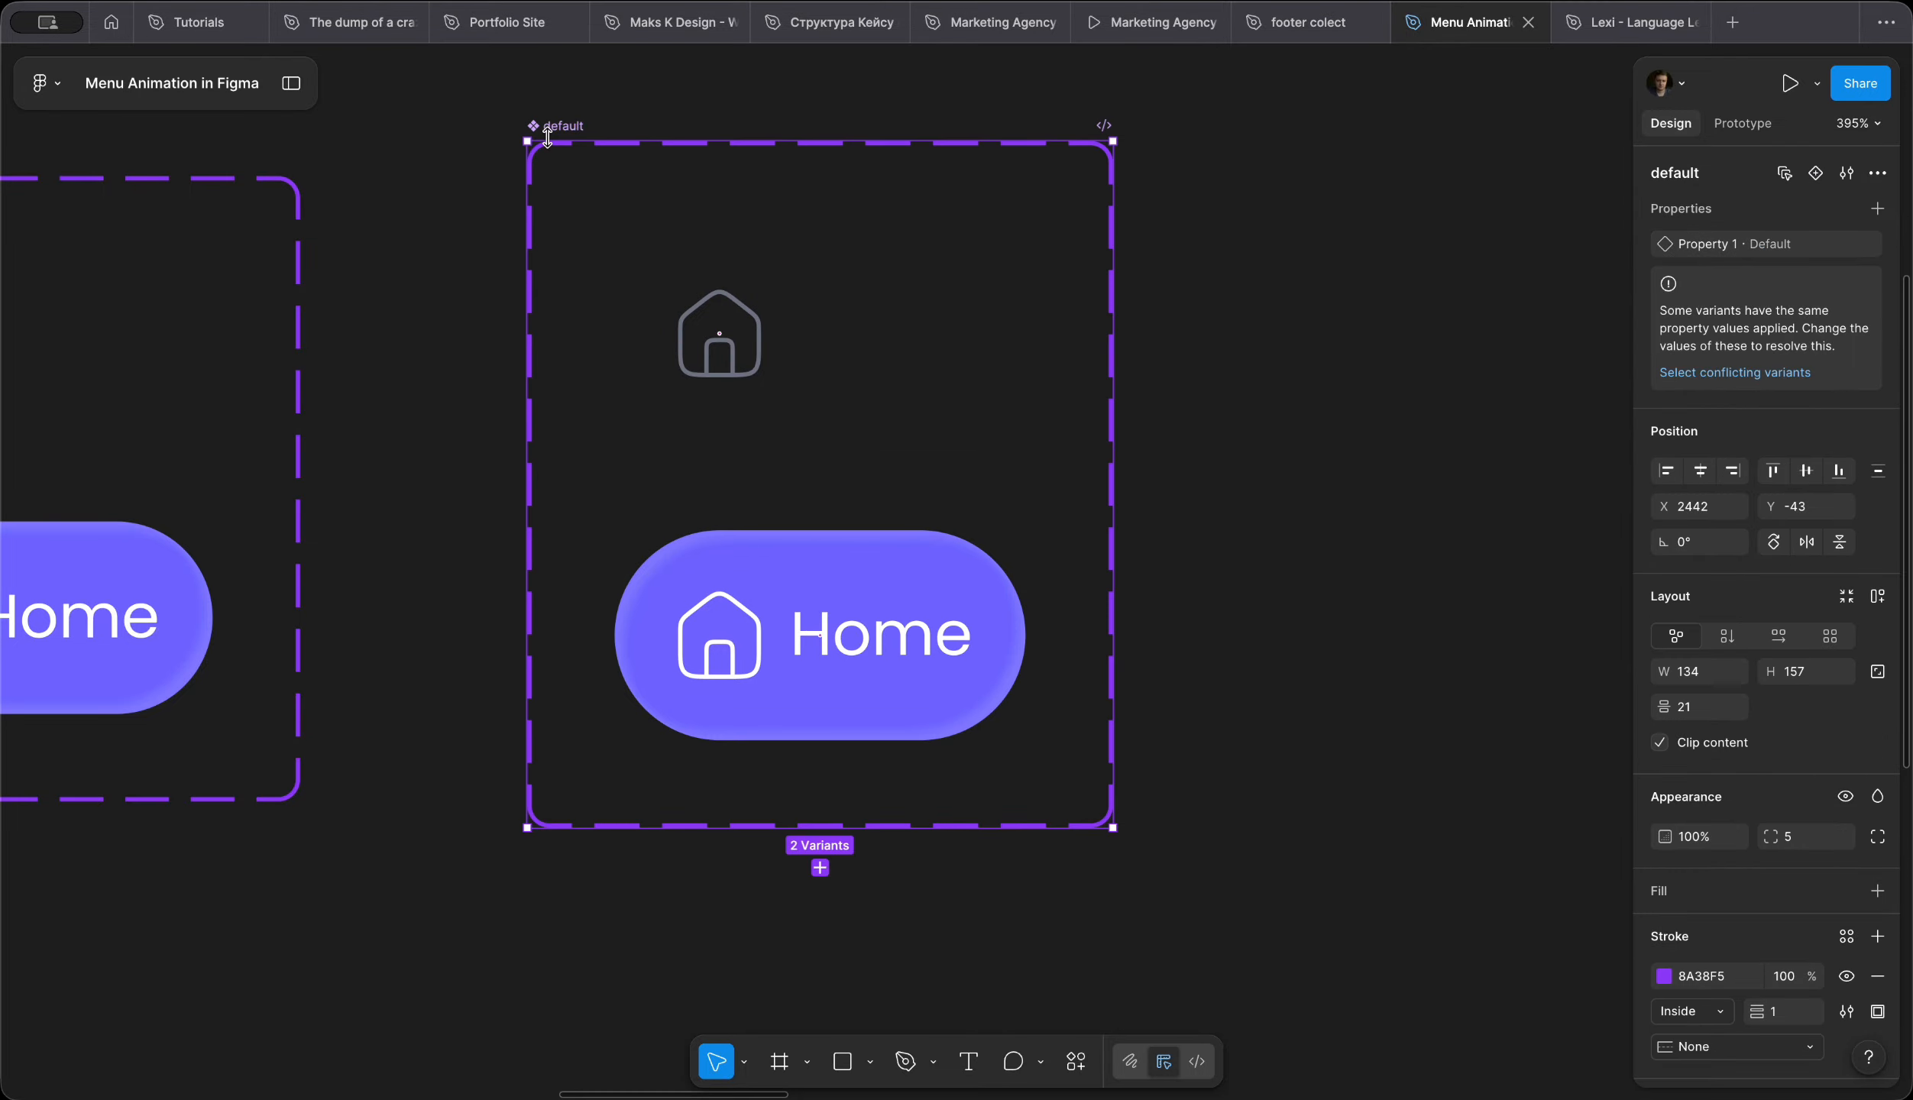
double_click(560, 126)
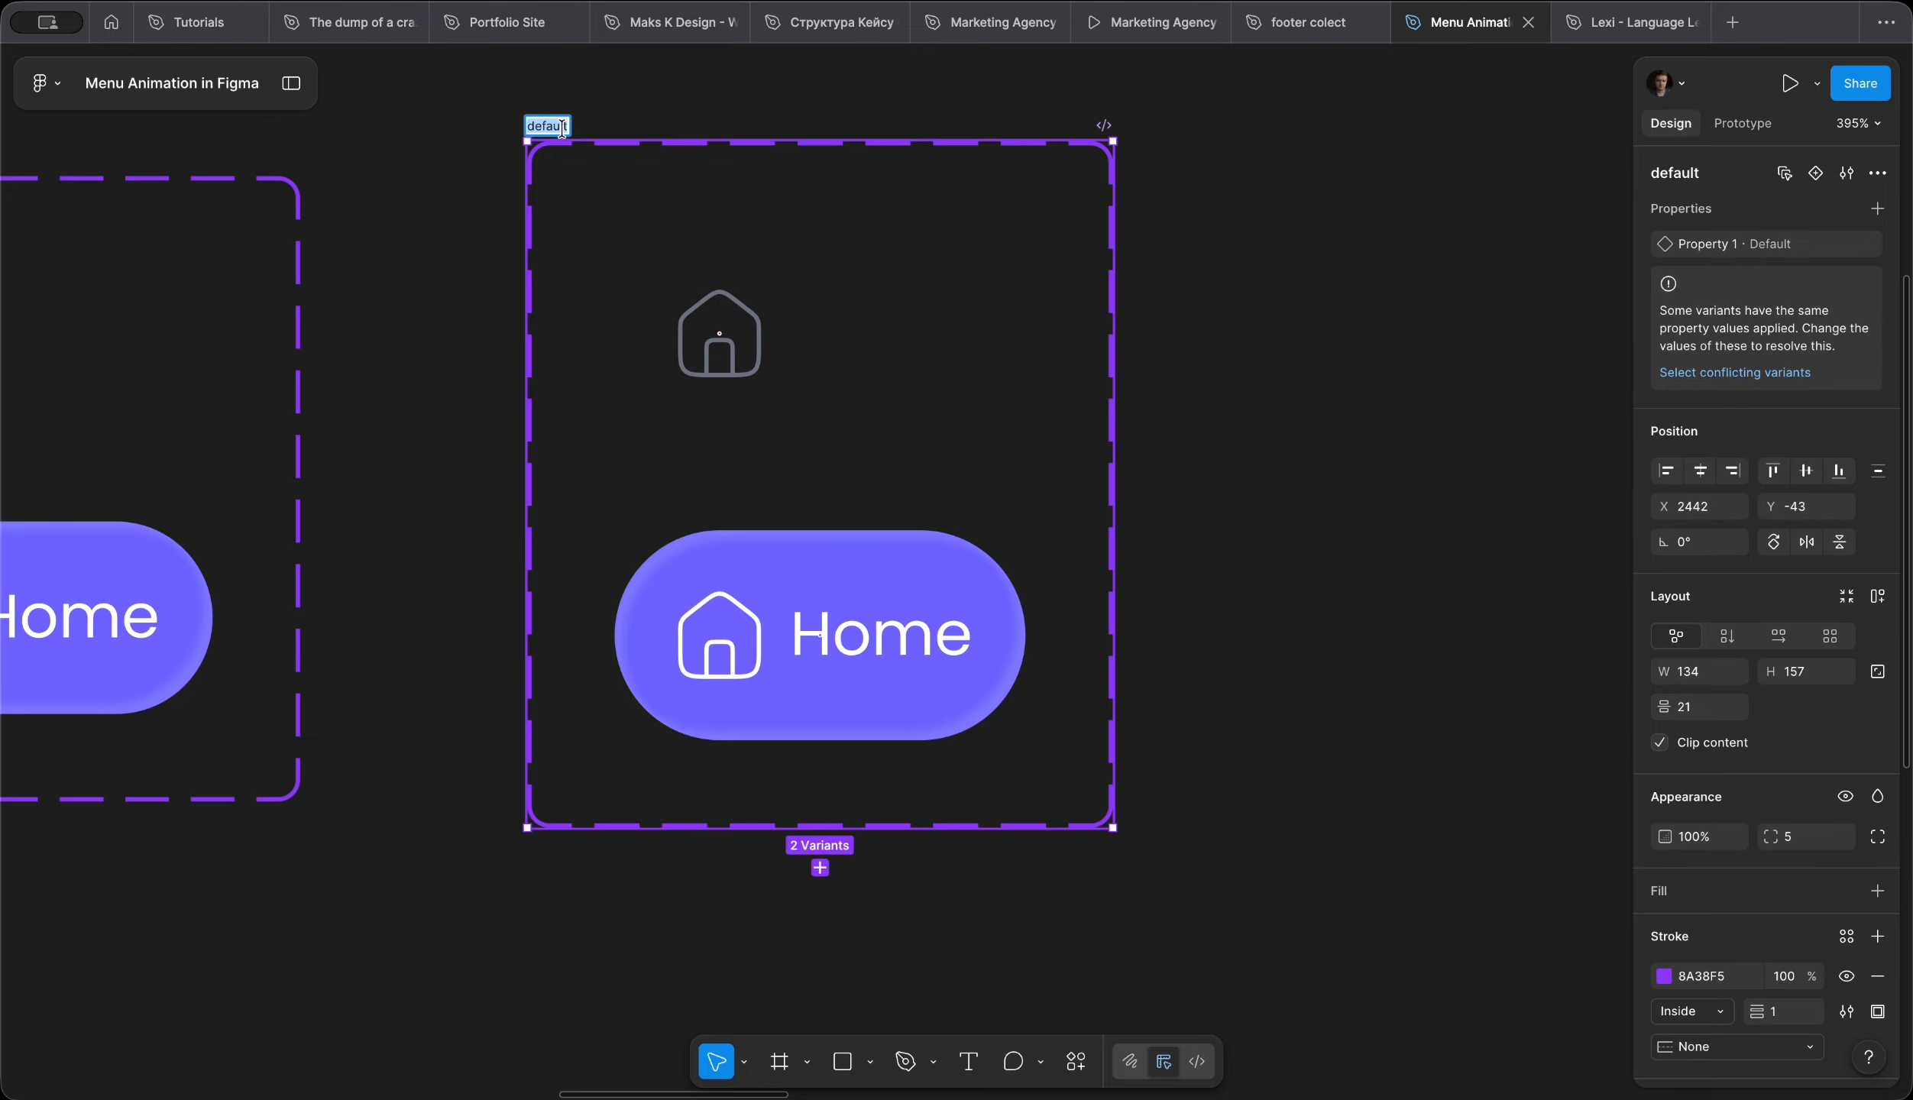
type("bitton")
key("Return")
Step: Set the purple Home variant's Property 1 value to click
left_click(797, 326)
left_click(869, 534)
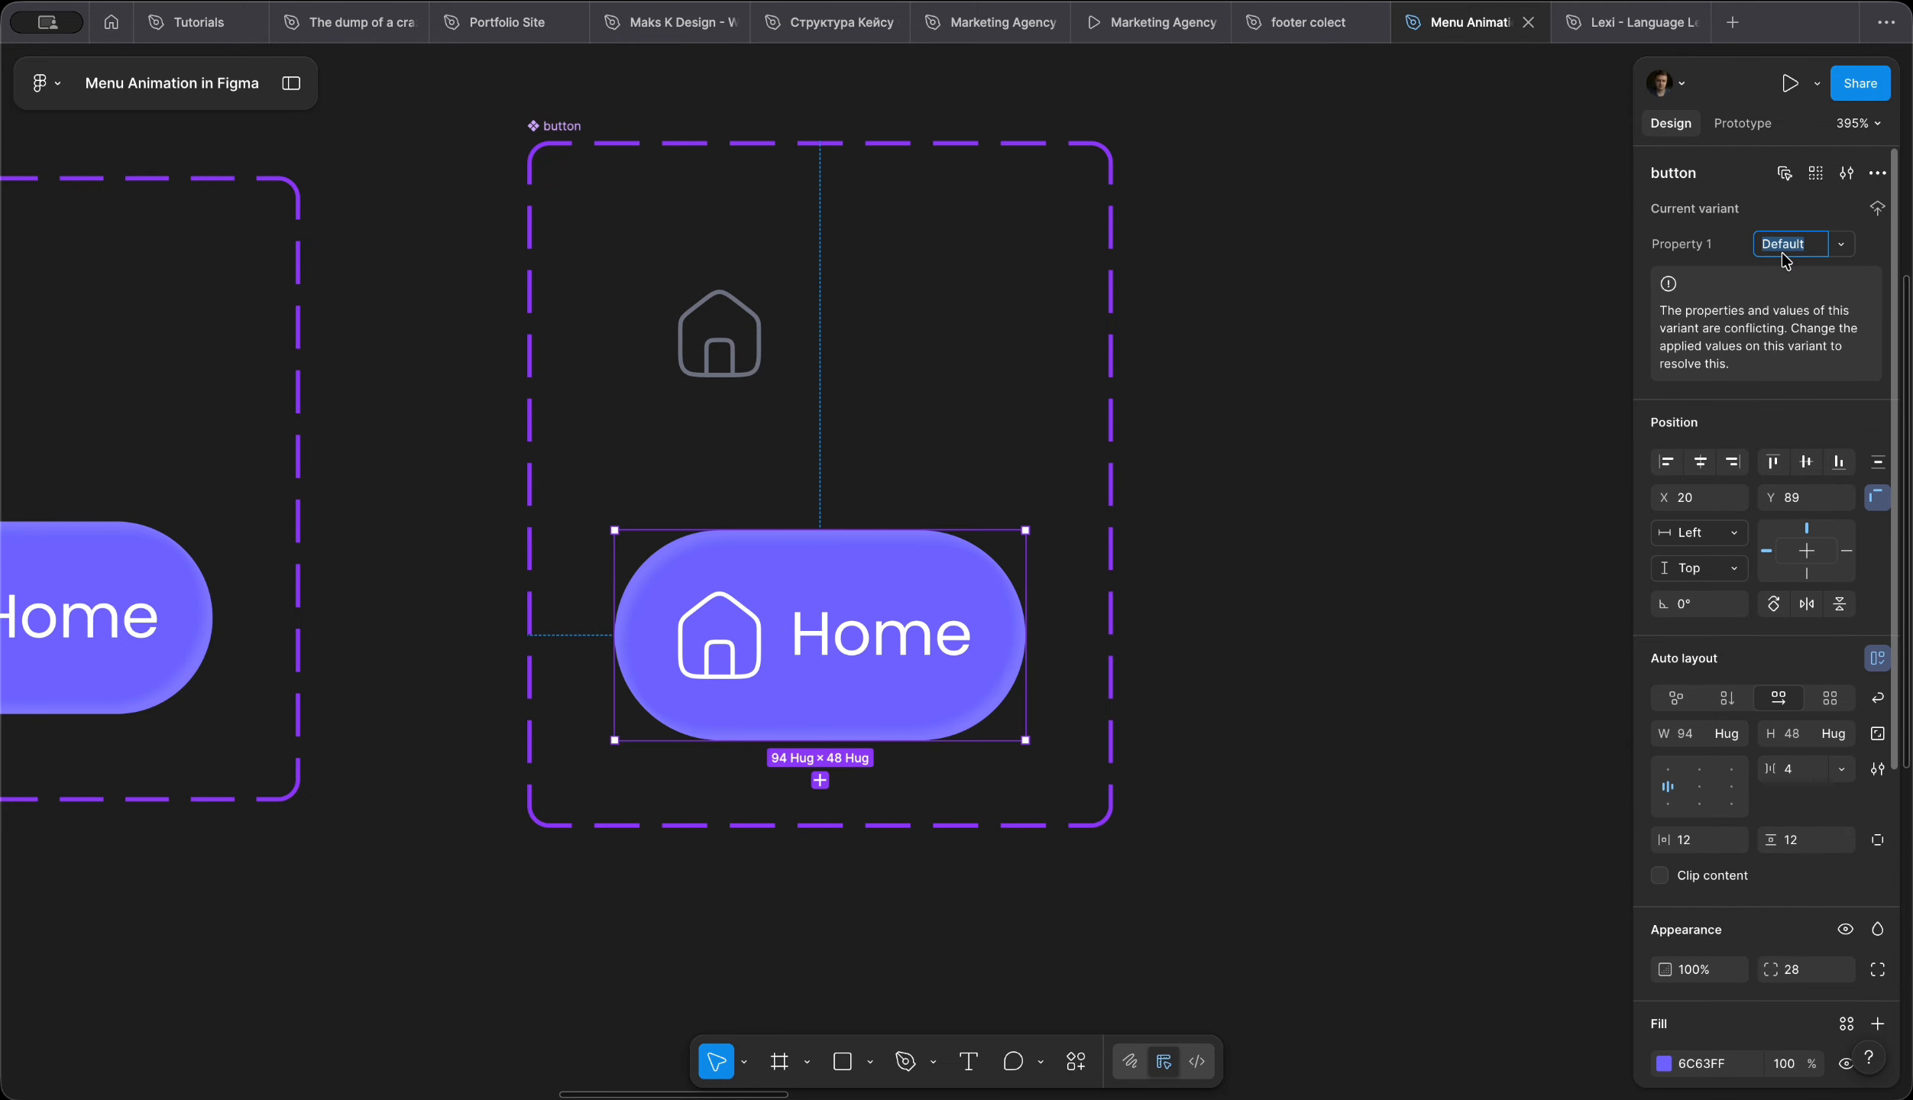
type("click")
key("Return")
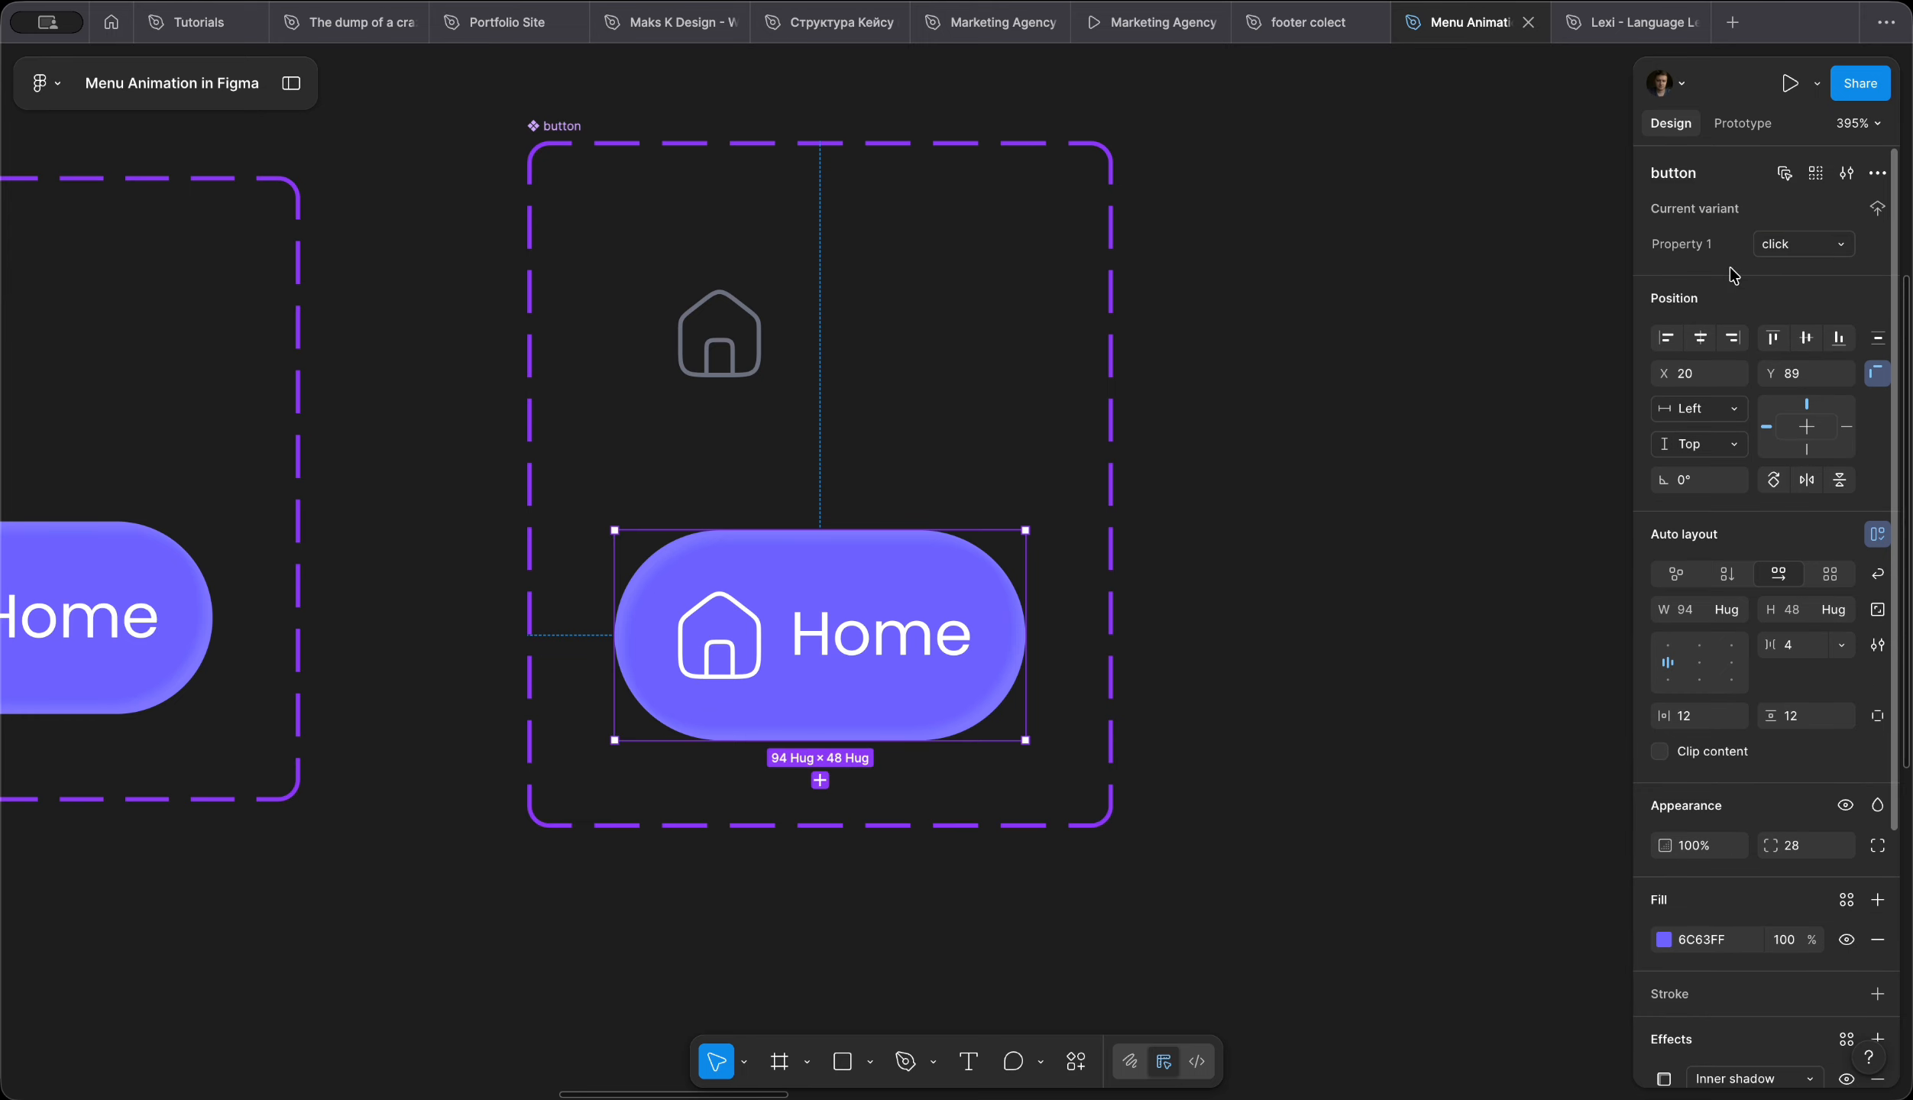
Step: Link the Default and click variants in both directions with On click, Change to interactions using Smart animate, Ease out and 300ms
left_click(816, 346)
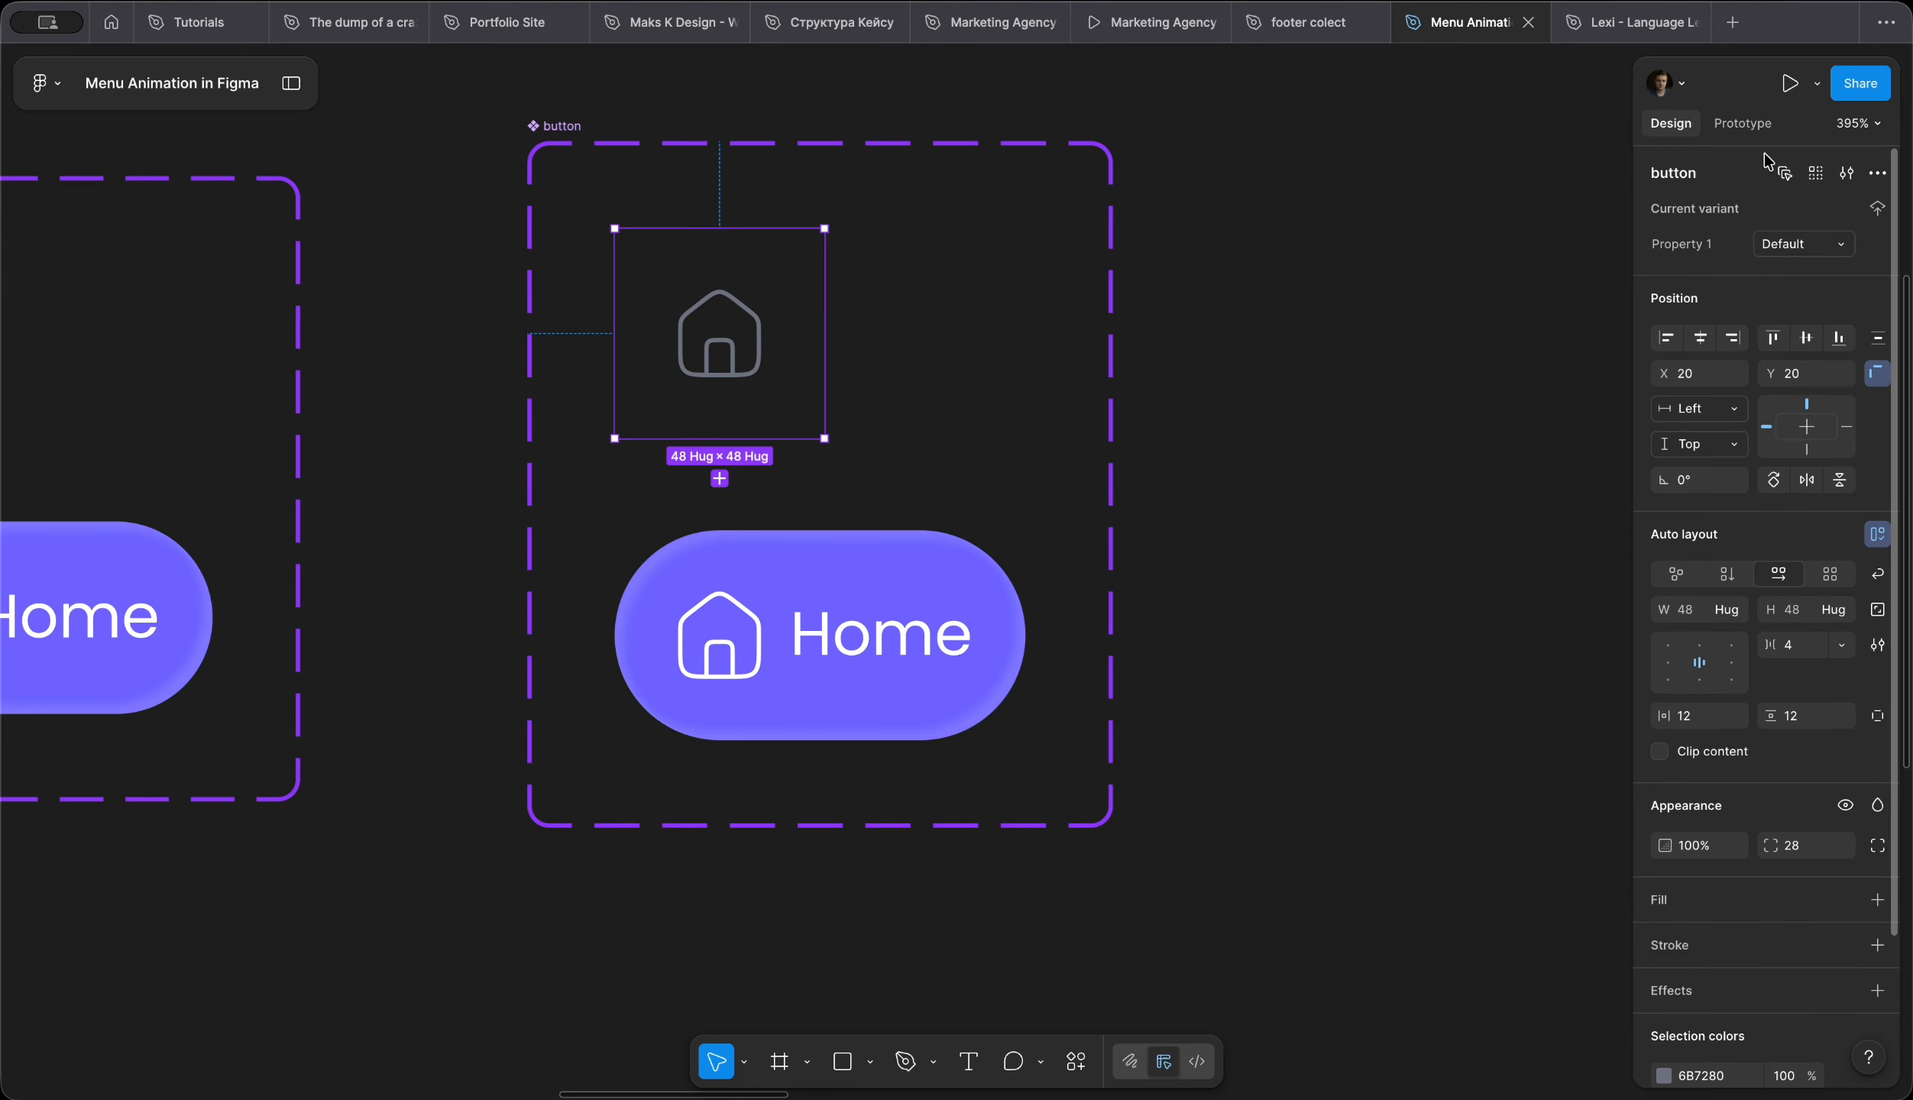
left_click(1747, 124)
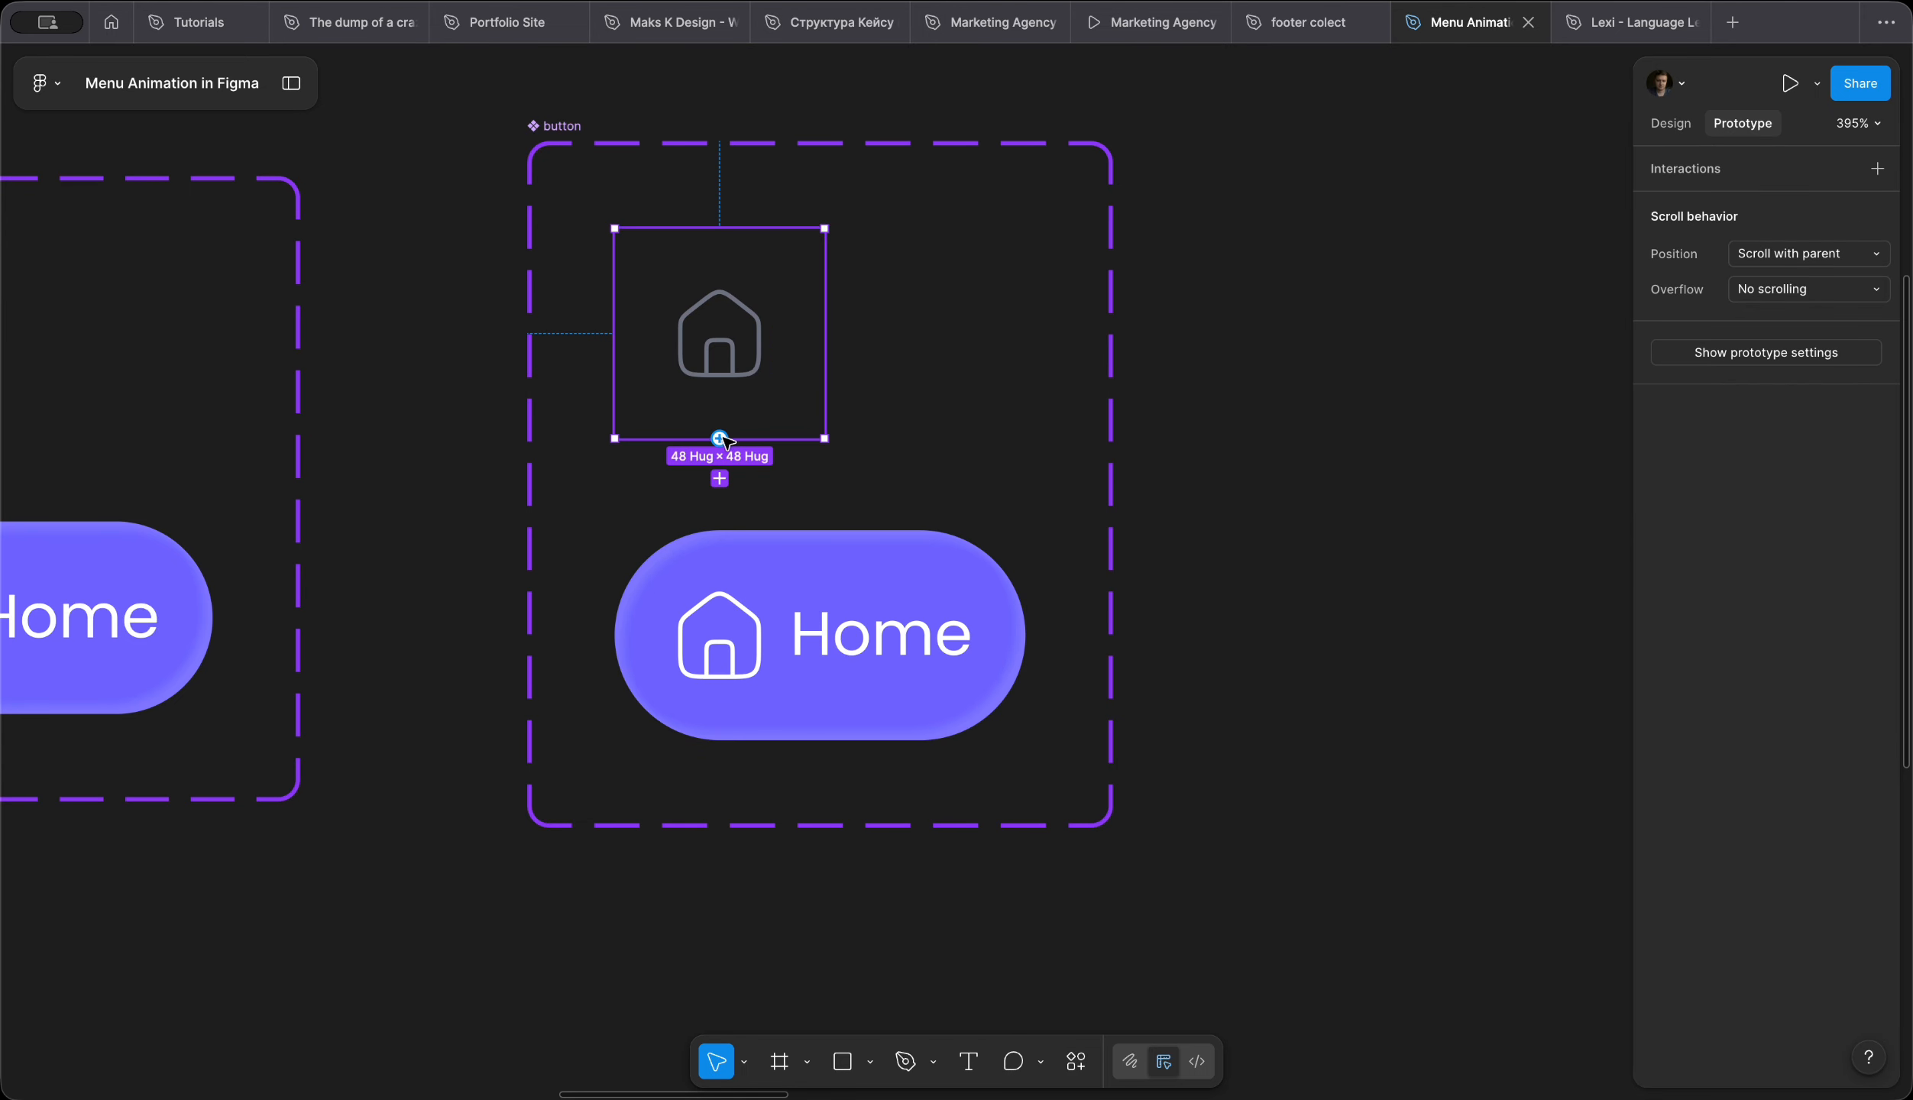
left_click_drag(748, 439, 768, 603)
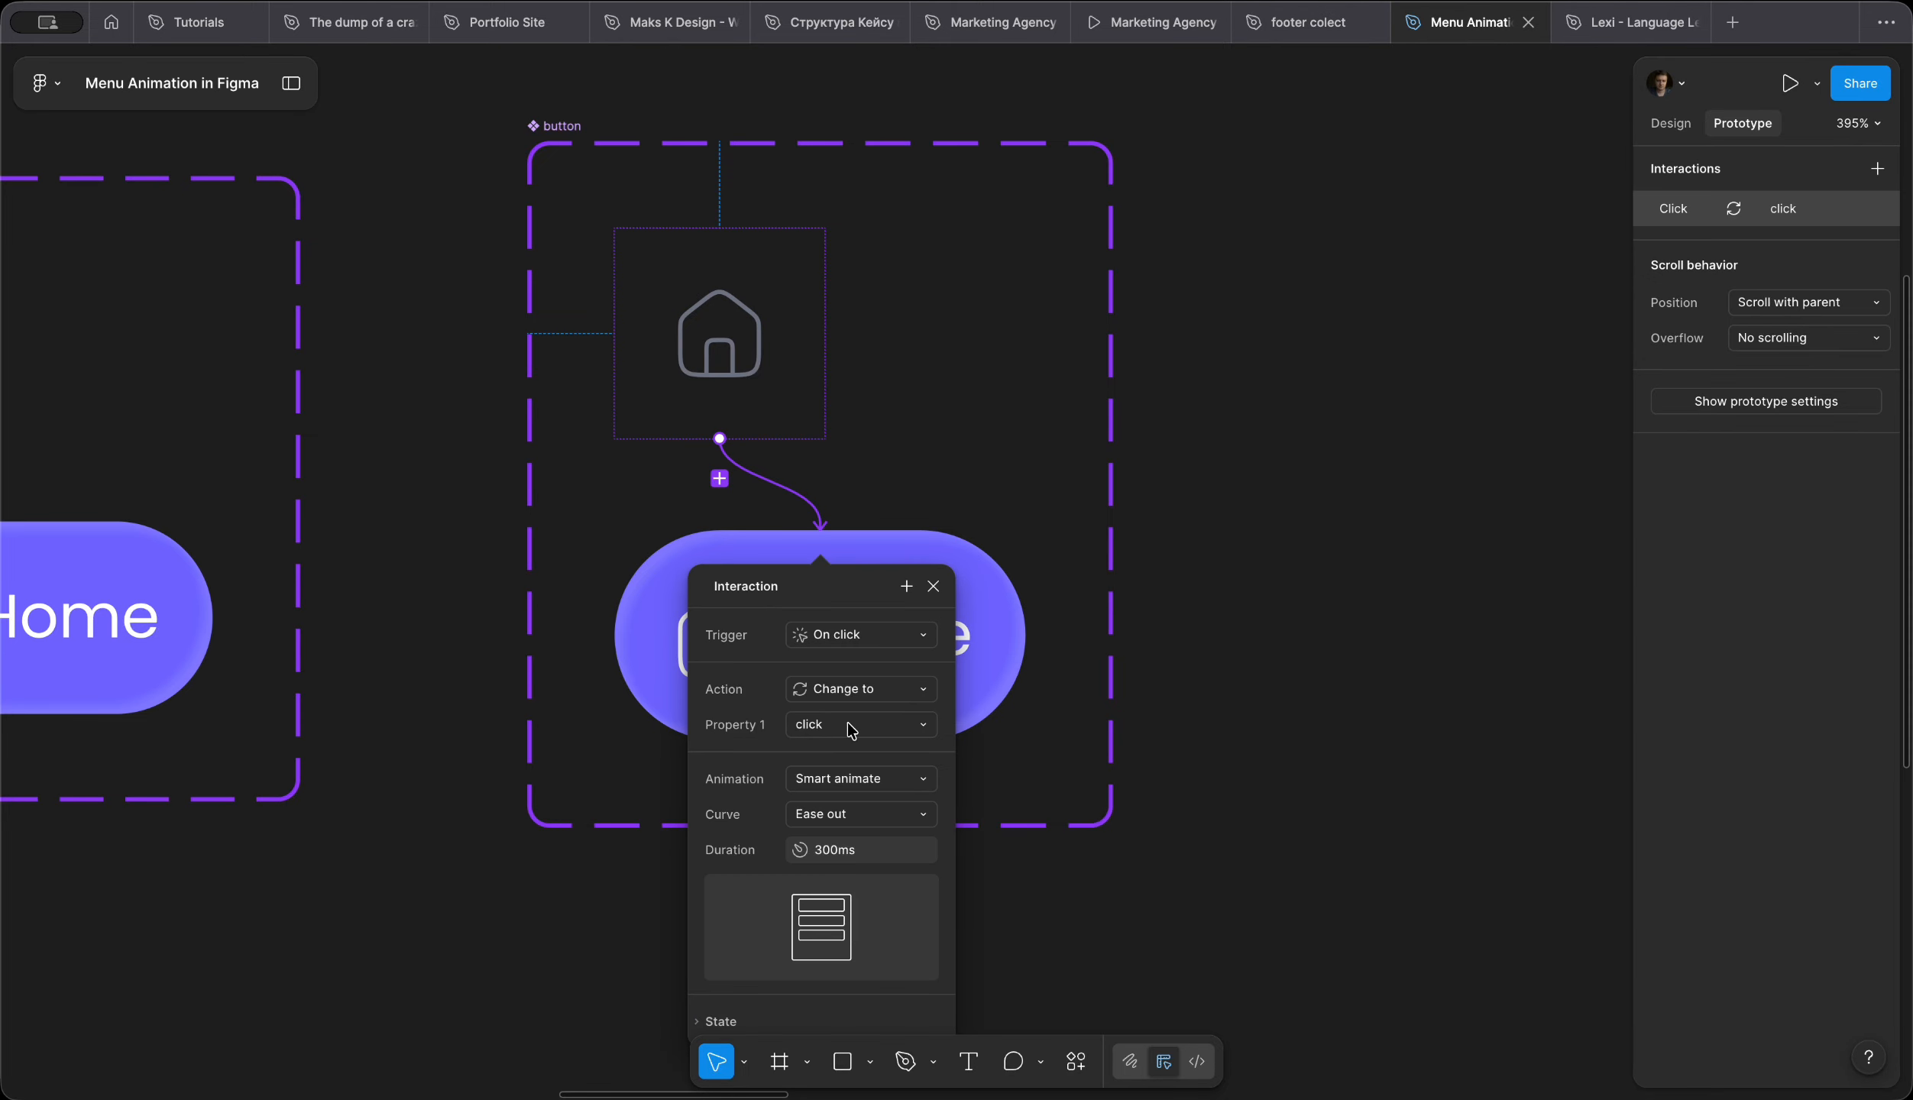
left_click(1005, 644)
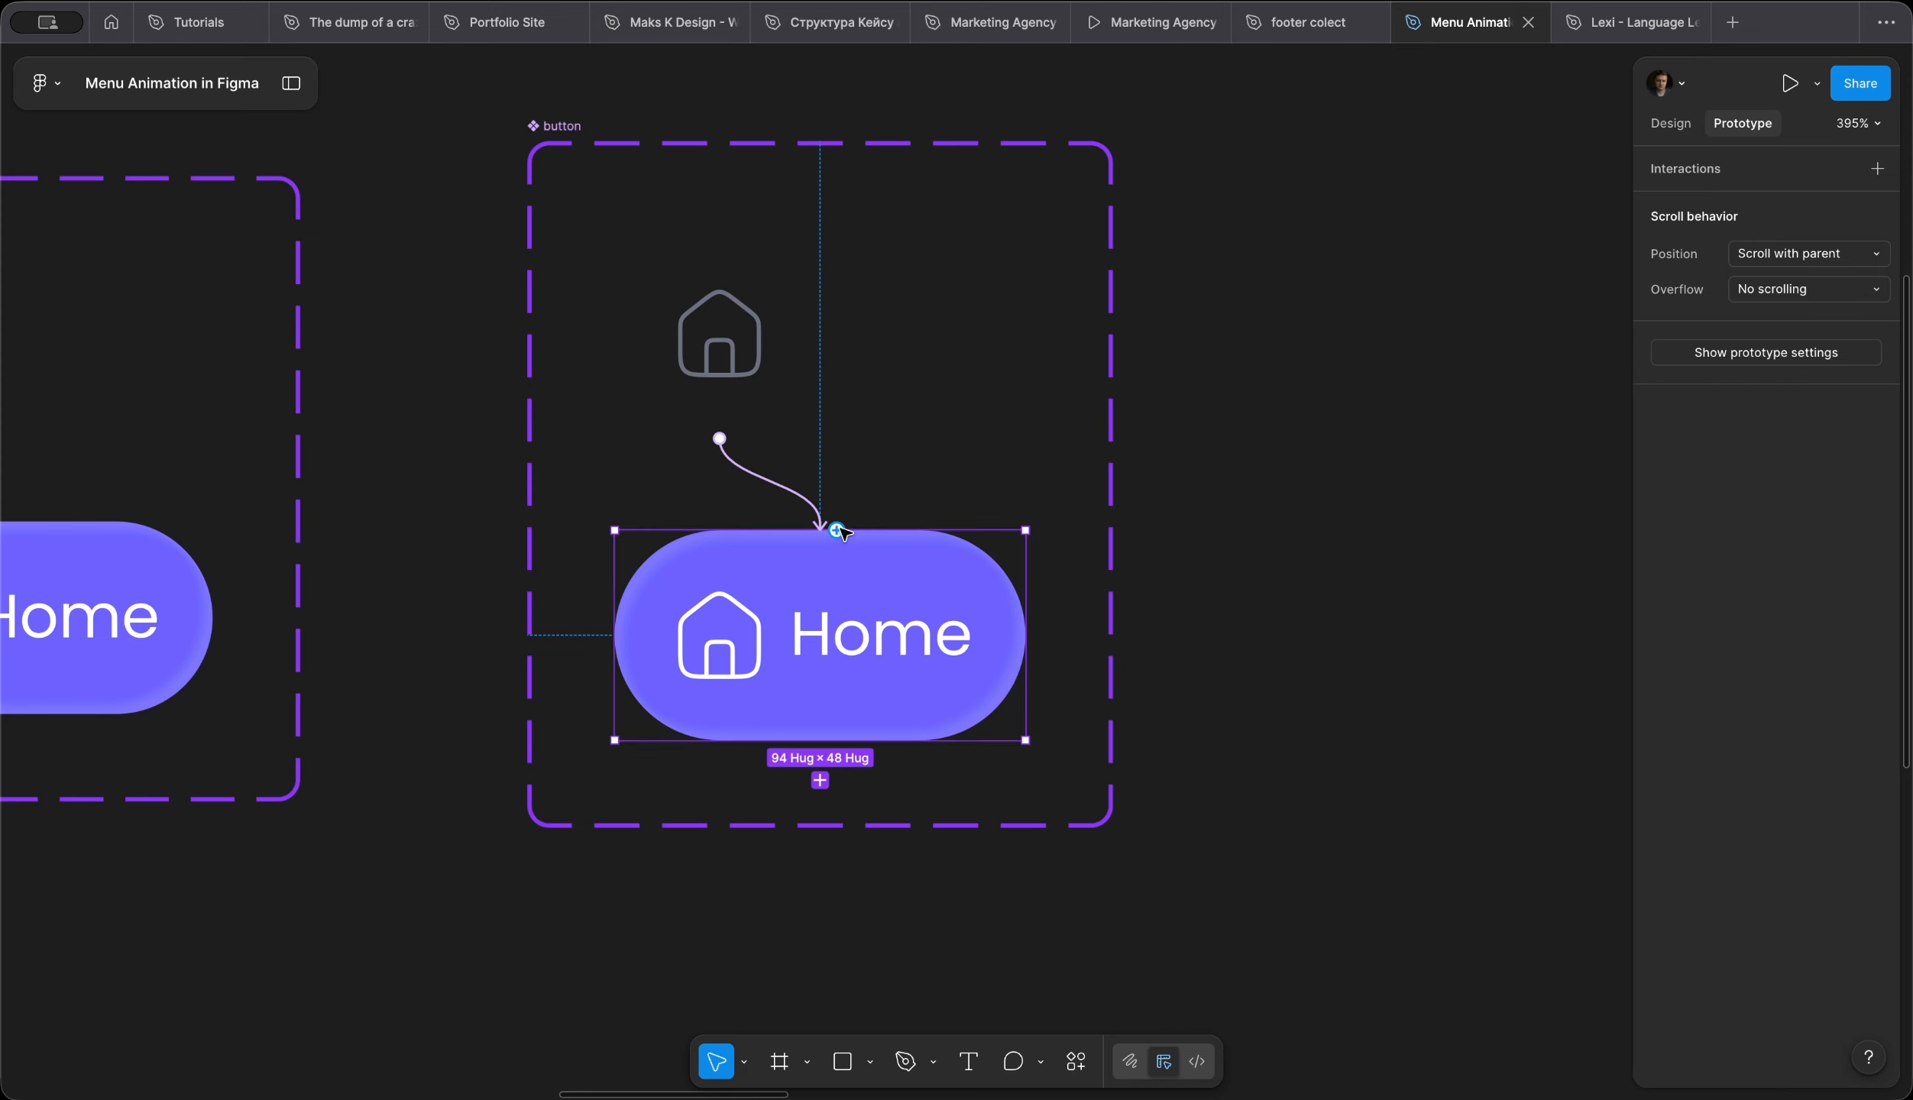
left_click_drag(836, 530, 773, 390)
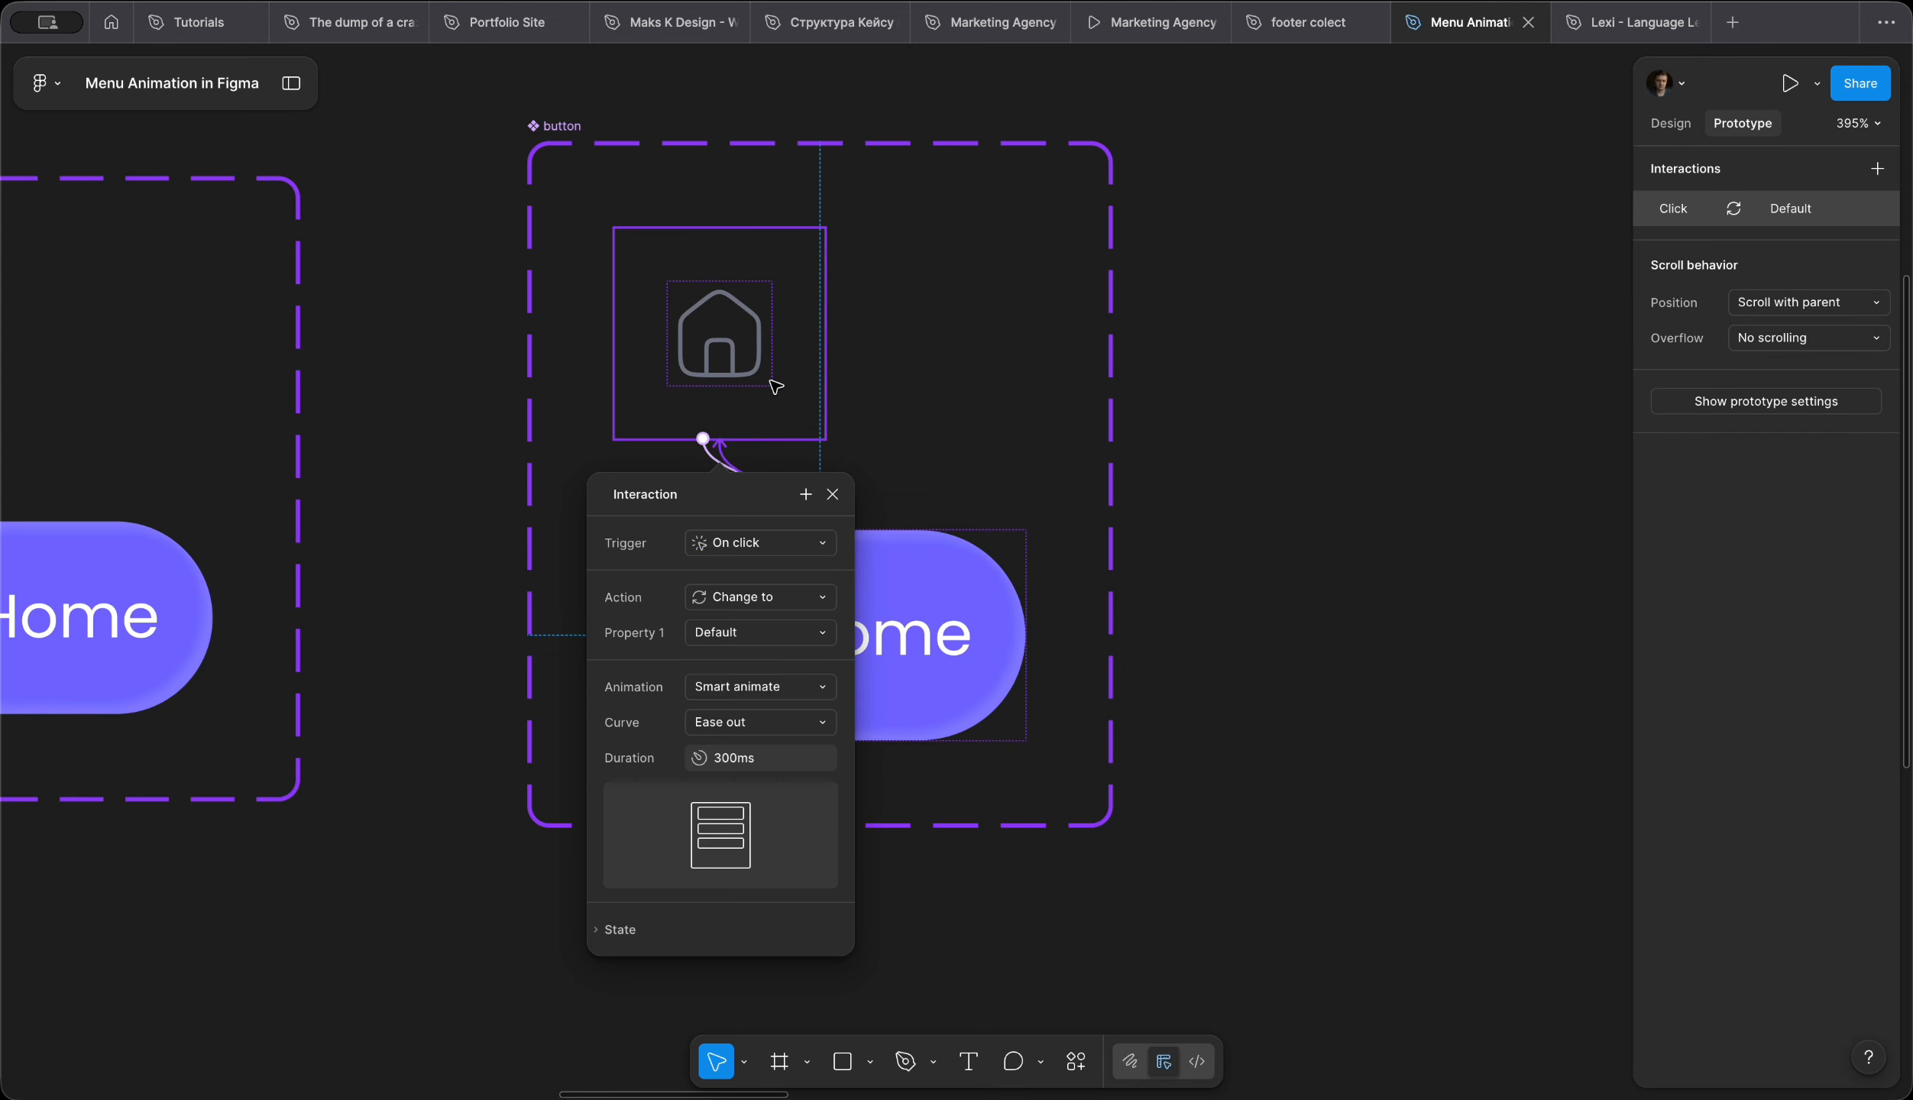
left_click(933, 311)
Step: Examine the finished button component set and the nav_ex example menu in the Step 3 section
scroll(1220, 357, "down", 5)
scroll(1220, 357, "right", 3)
scroll(1220, 357, "up", 2)
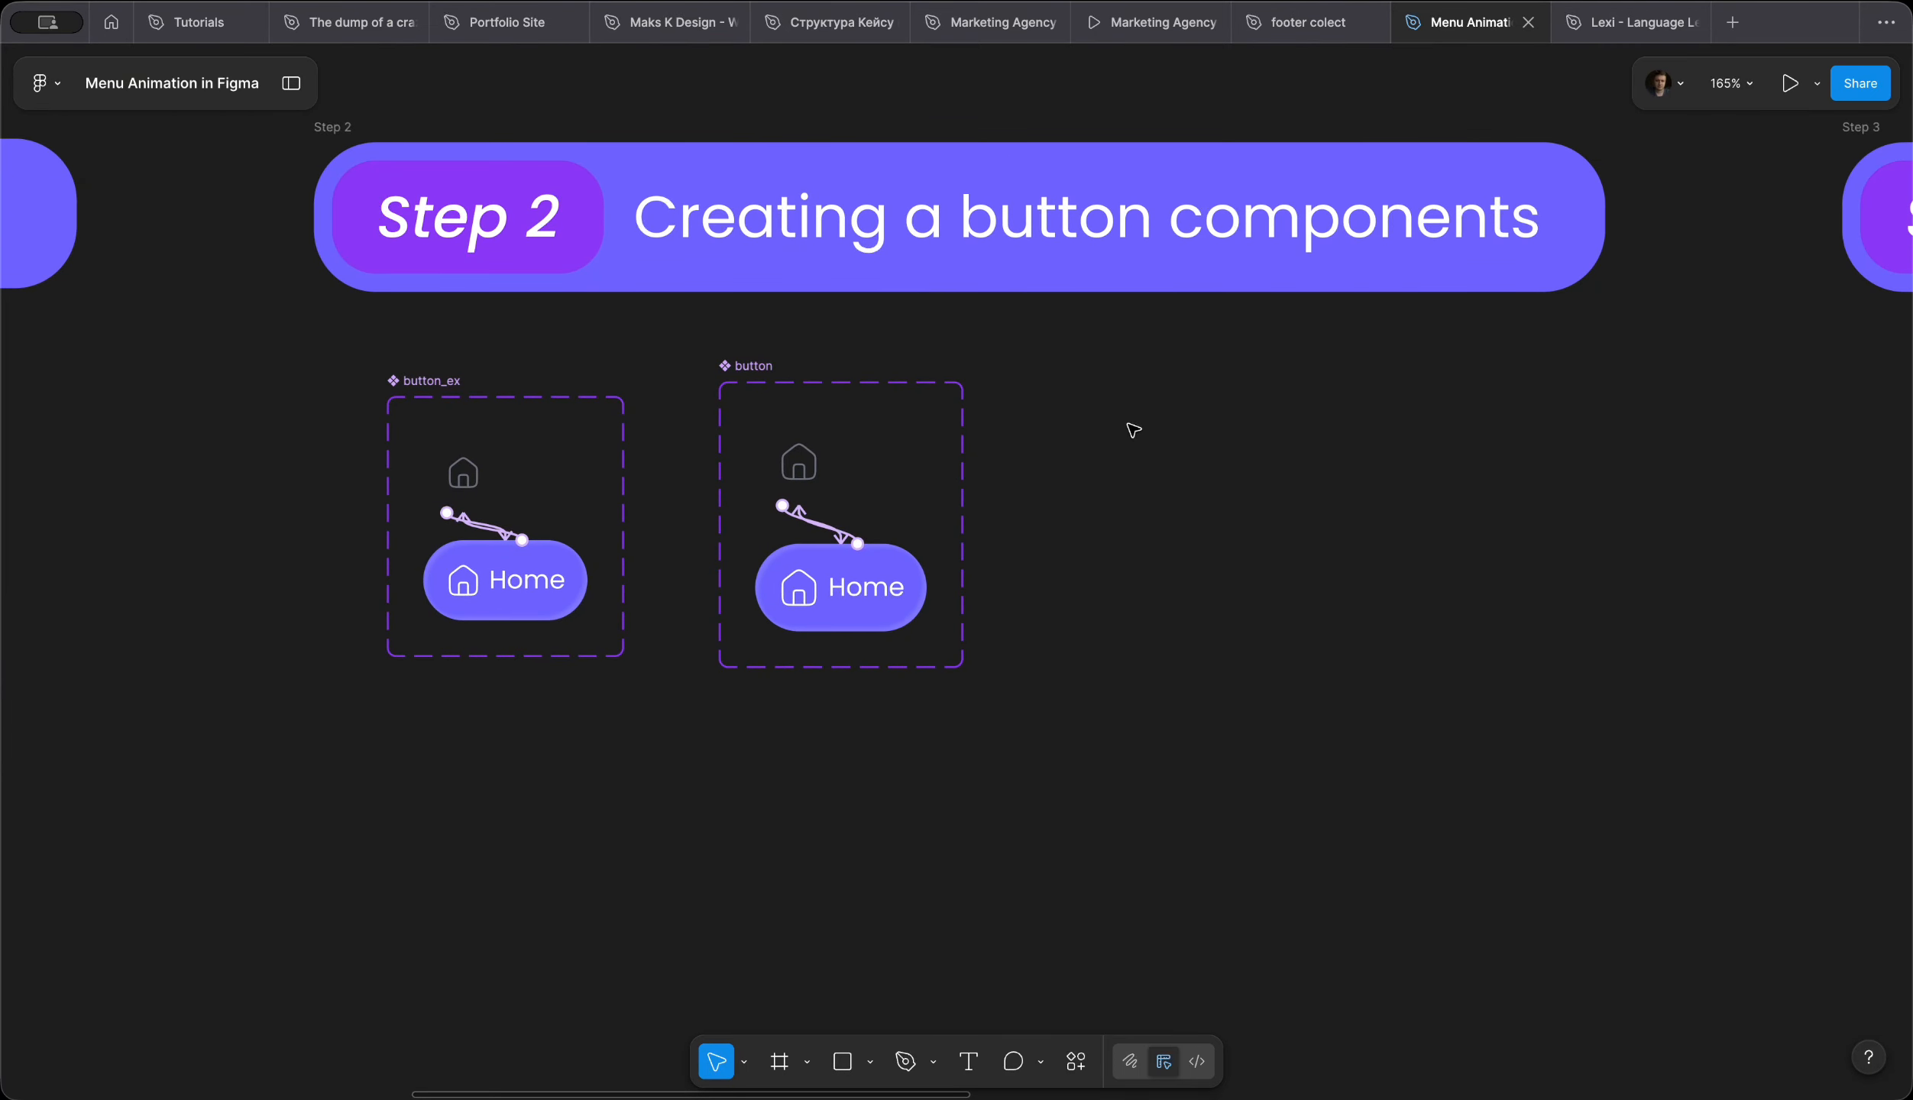
left_click(746, 370)
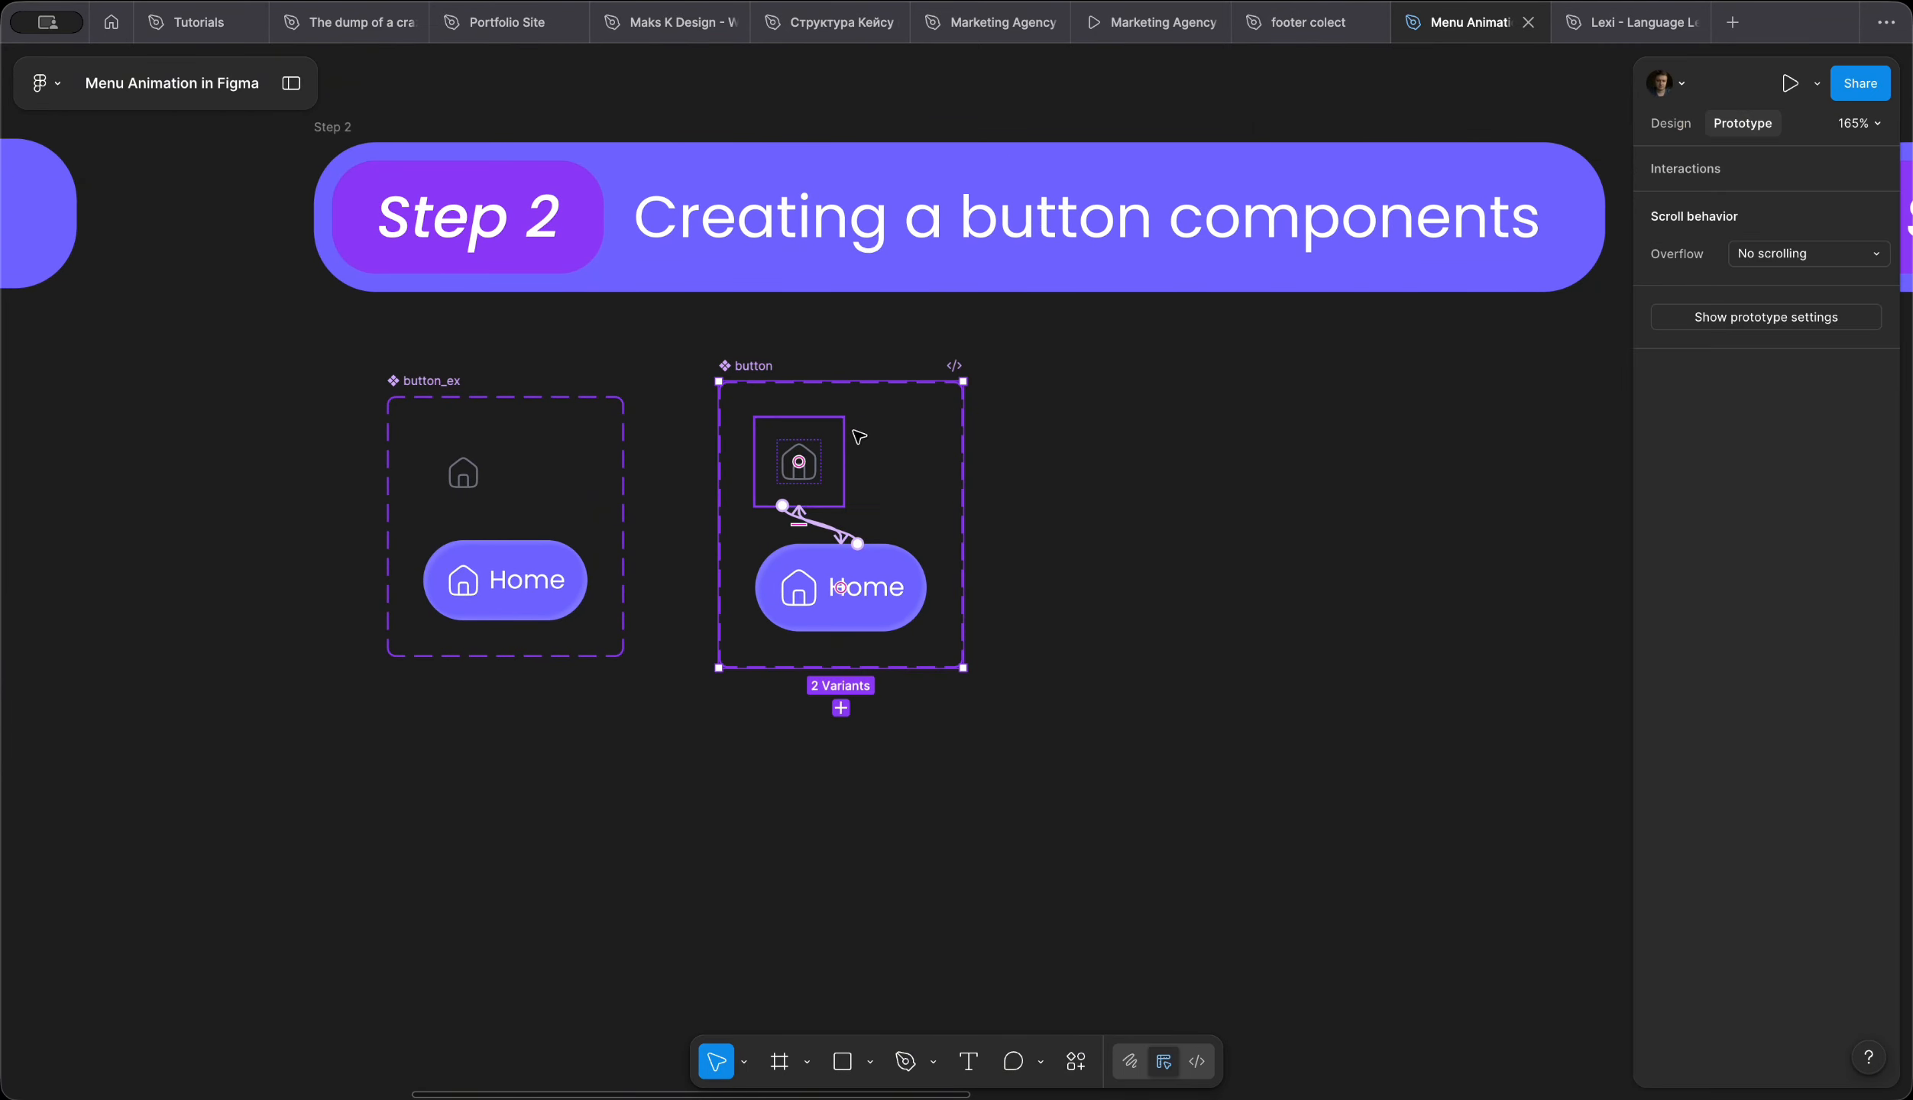
left_click_drag(886, 447, 852, 454)
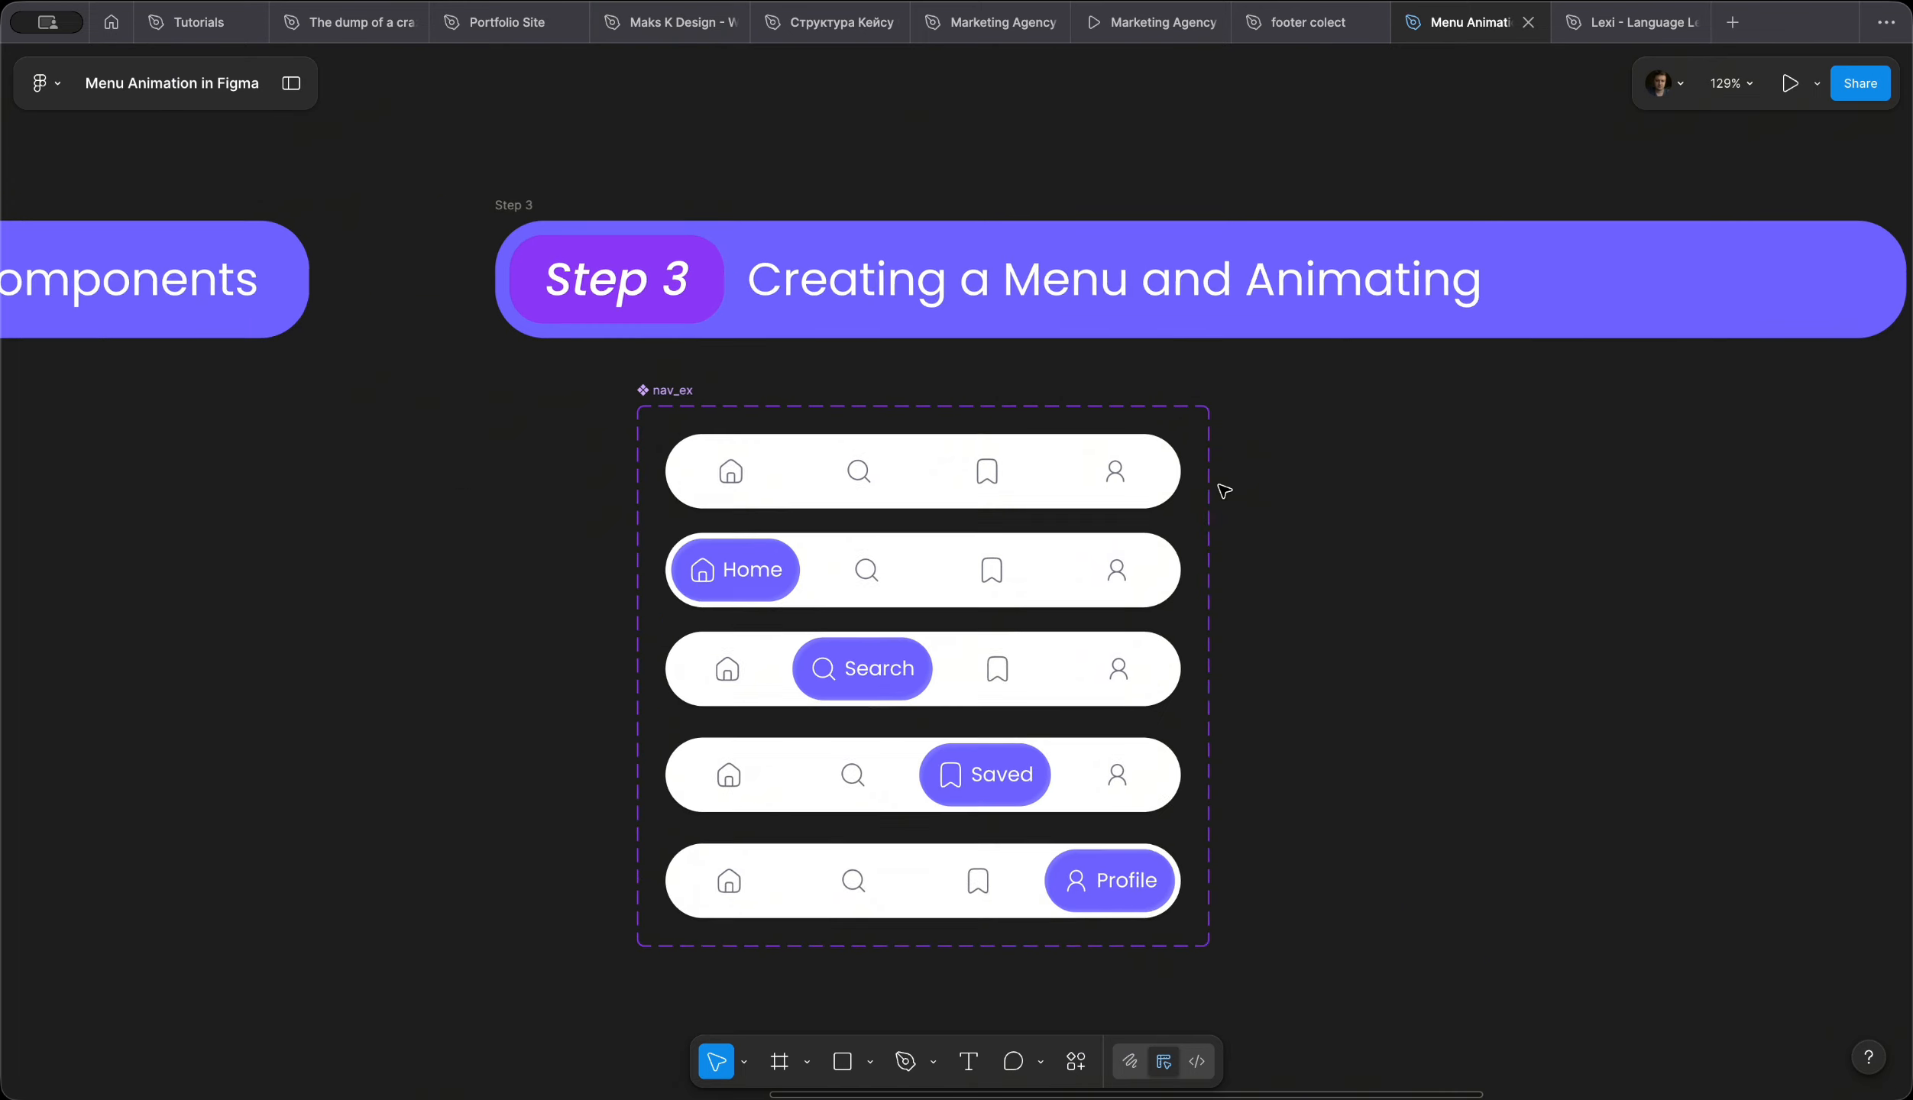
scroll(1218, 485, "right", 2)
scroll(1218, 485, "down", 1)
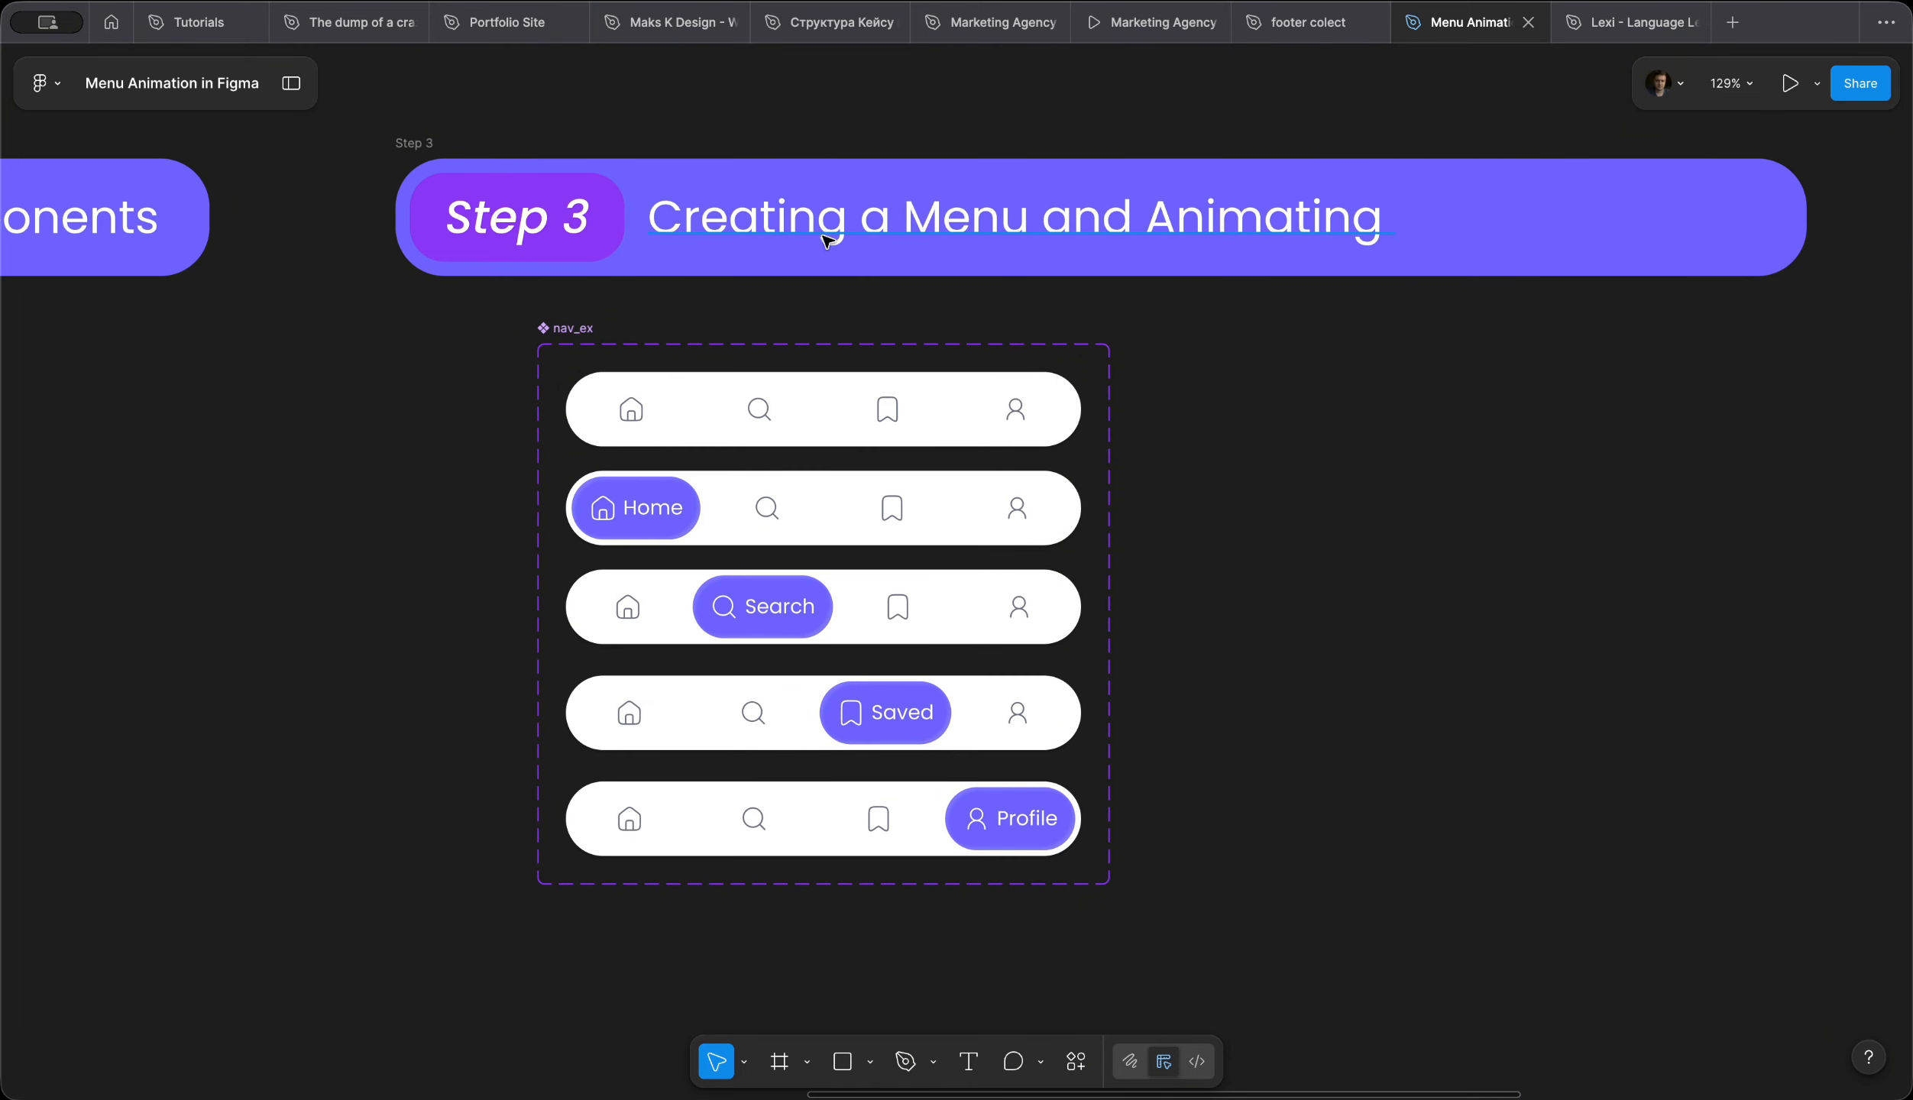
scroll(1434, 619, "right", 5)
scroll(1435, 618, "down", 1)
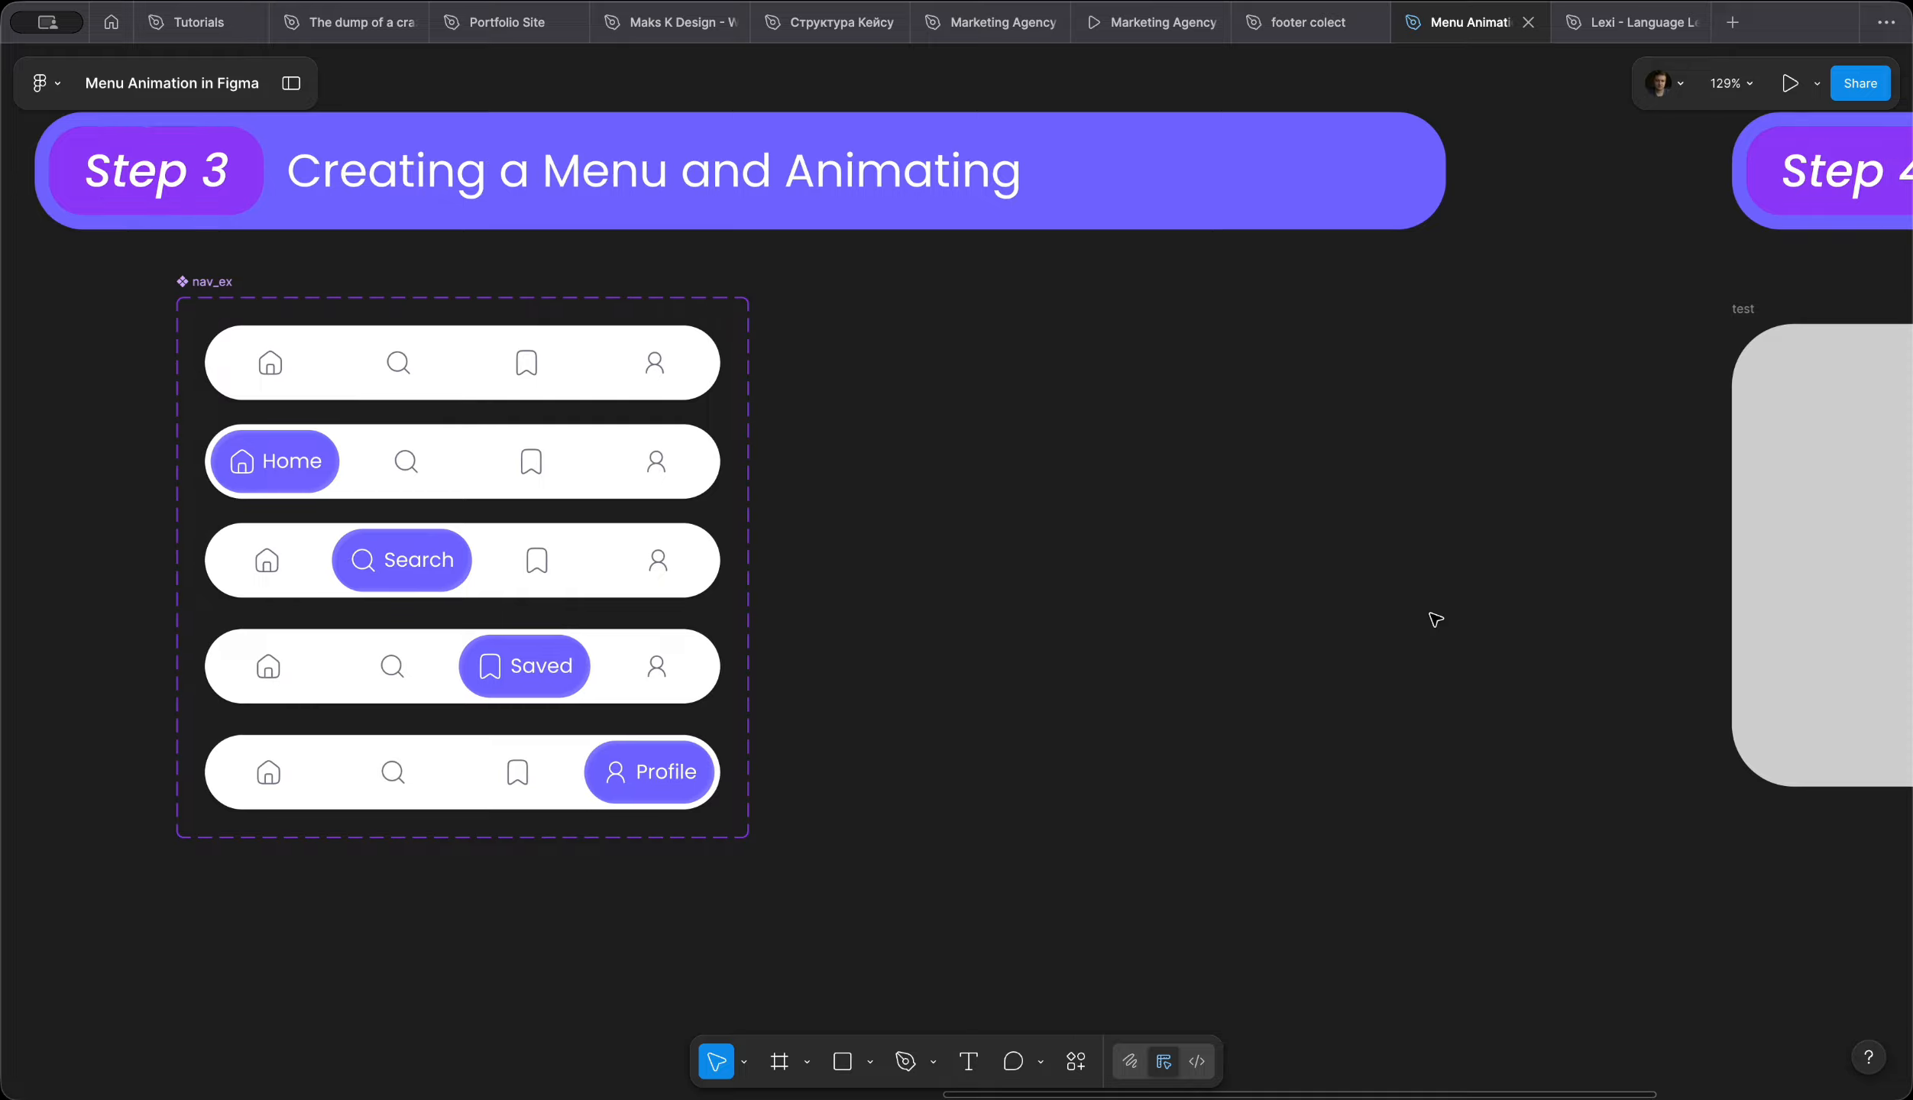
scroll(1434, 618, "right", 3)
scroll(1434, 619, "up", 5)
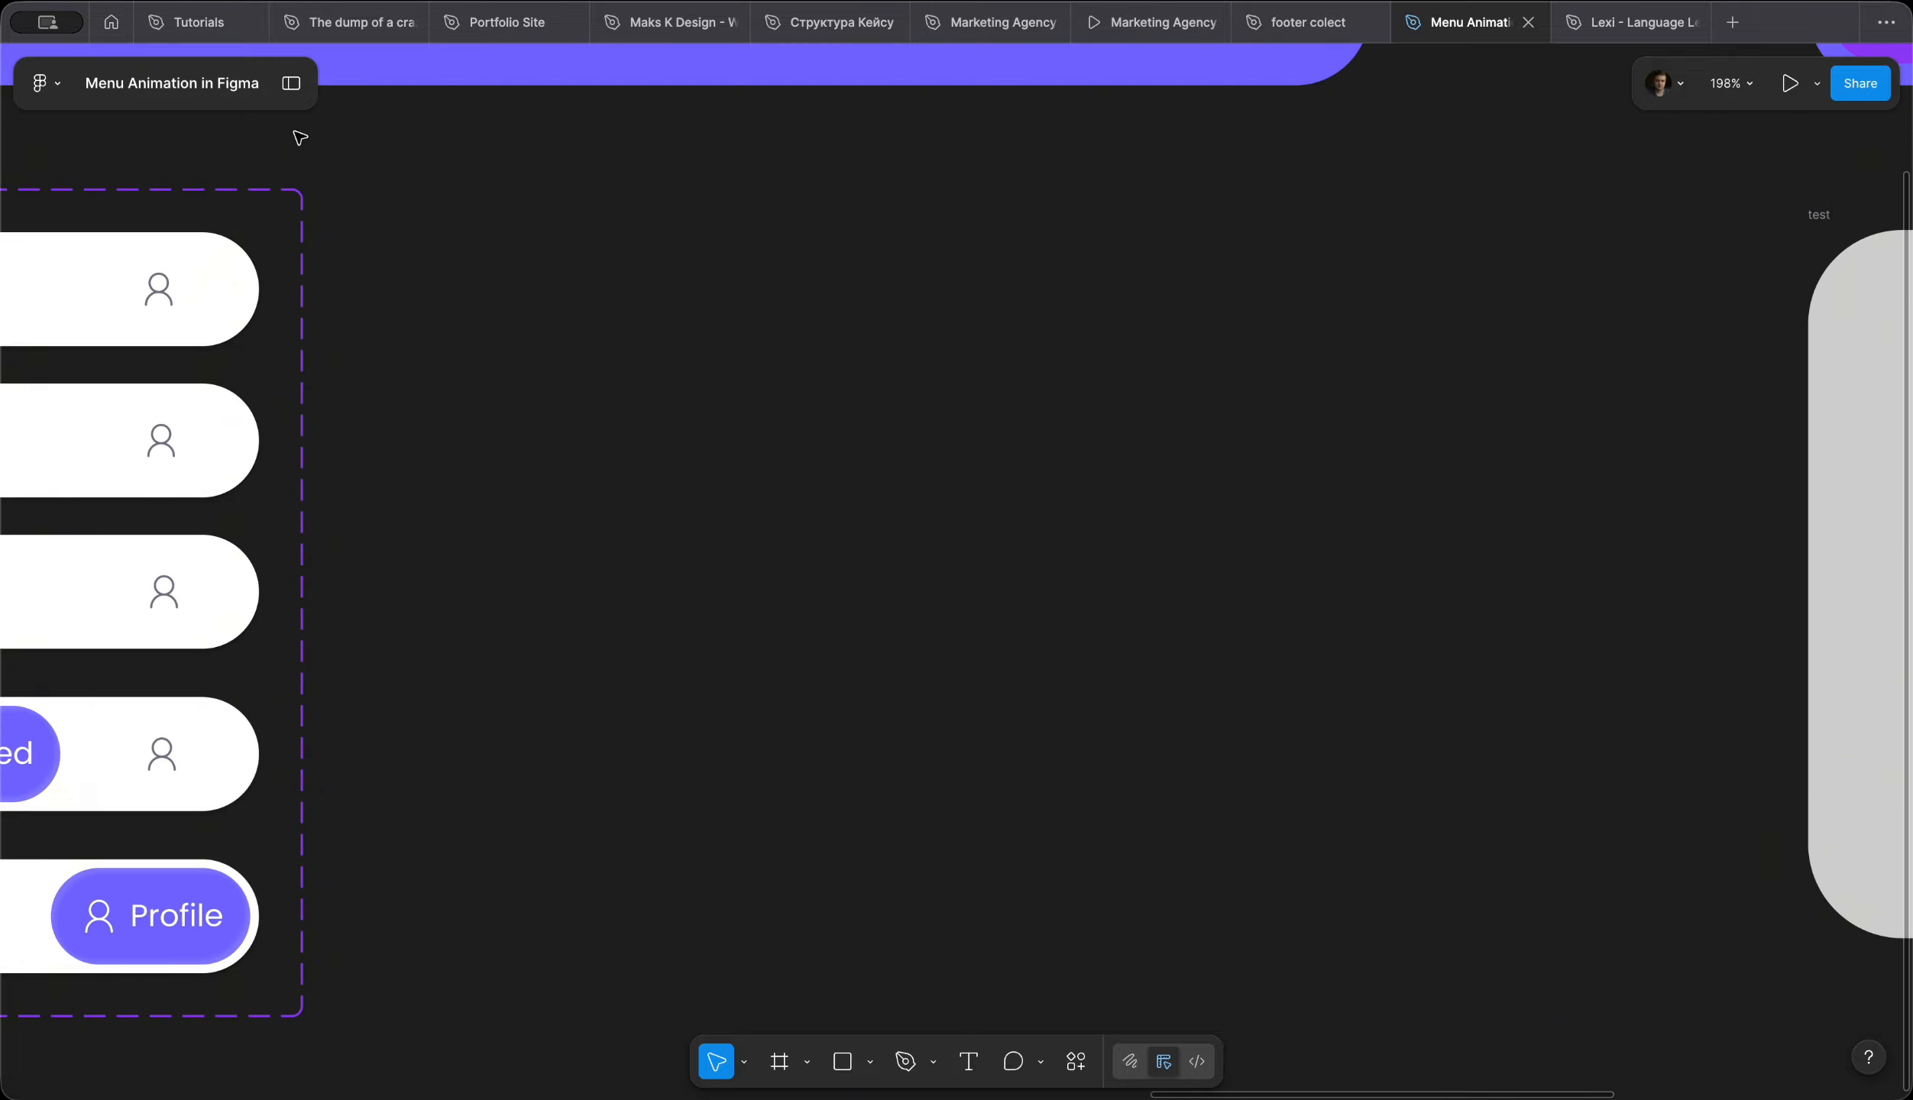
Step: Place an instance of the button component beside the nav_ex example and duplicate it into a row of four
left_click(292, 90)
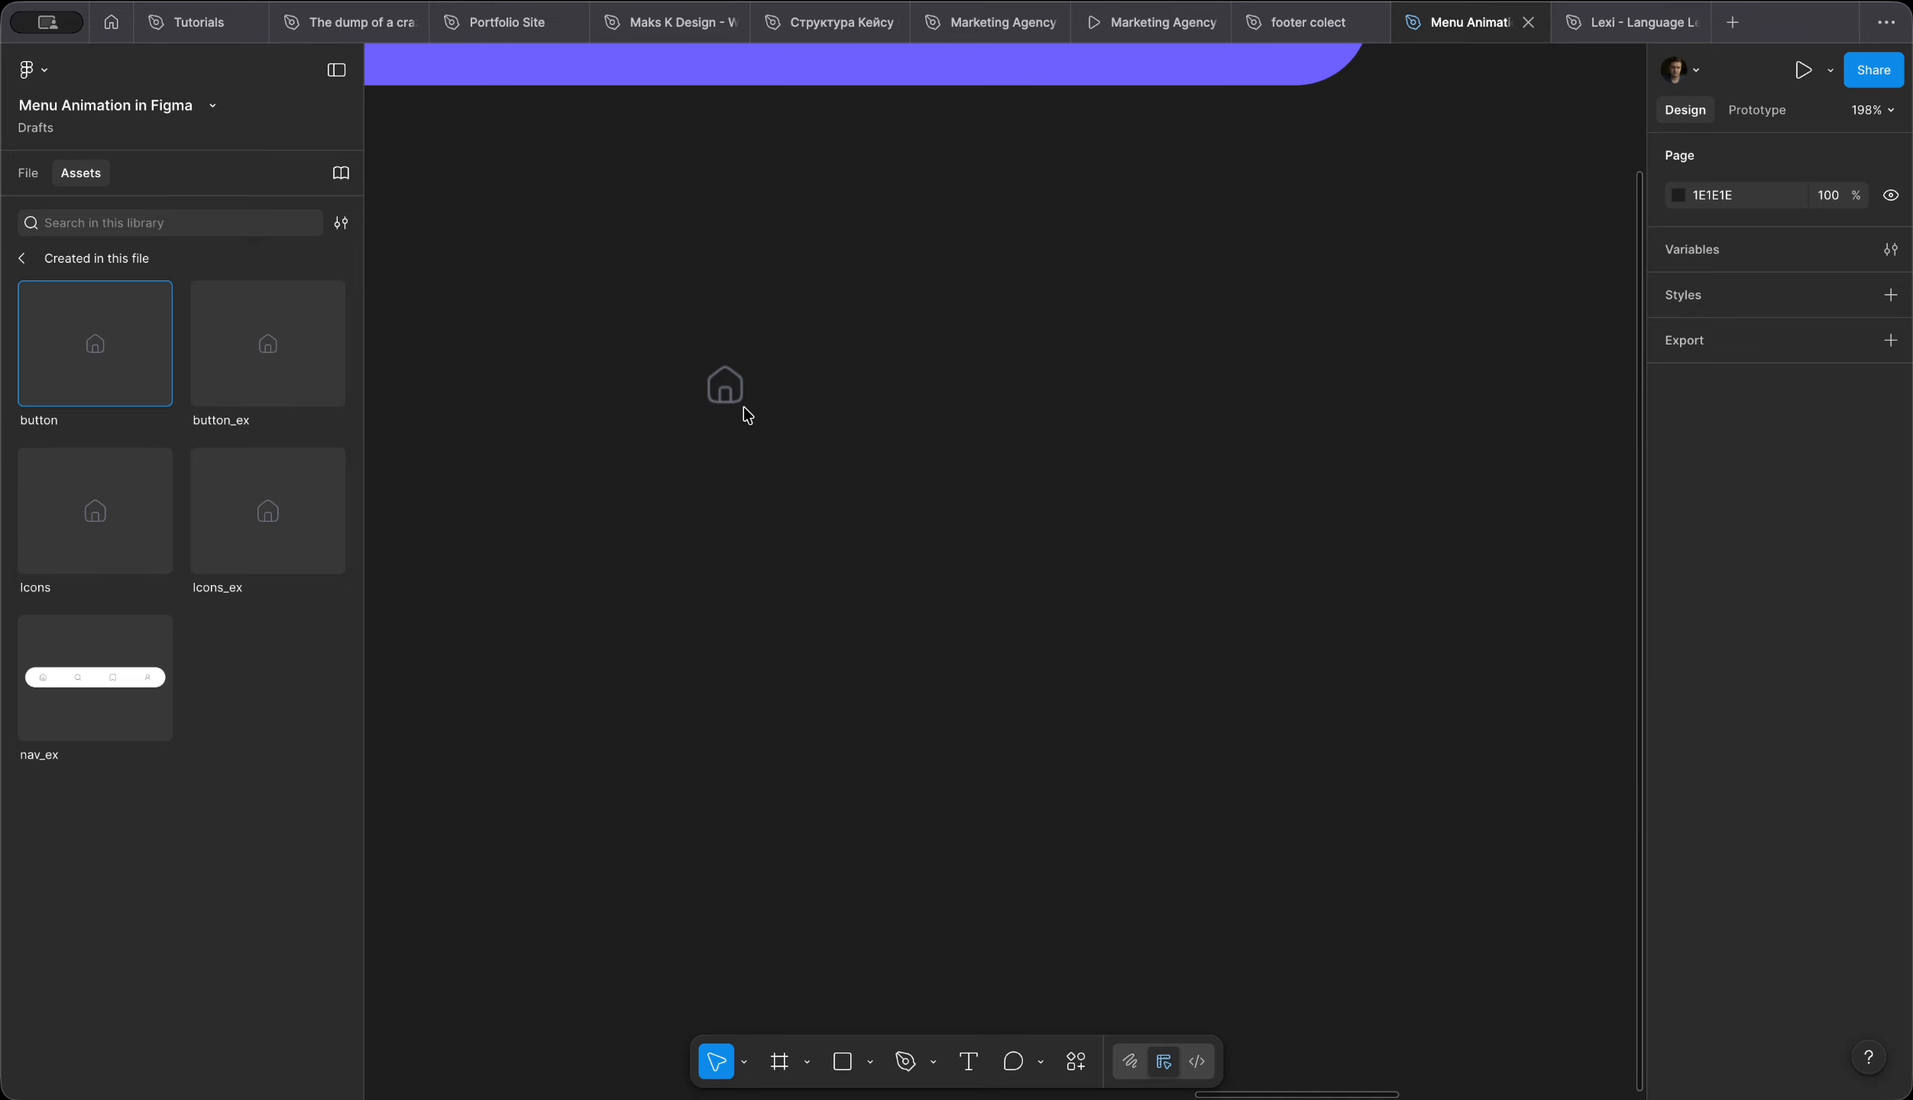
left_click_drag(747, 415, 1024, 353)
left_click(336, 70)
scroll(811, 374, "up", 5)
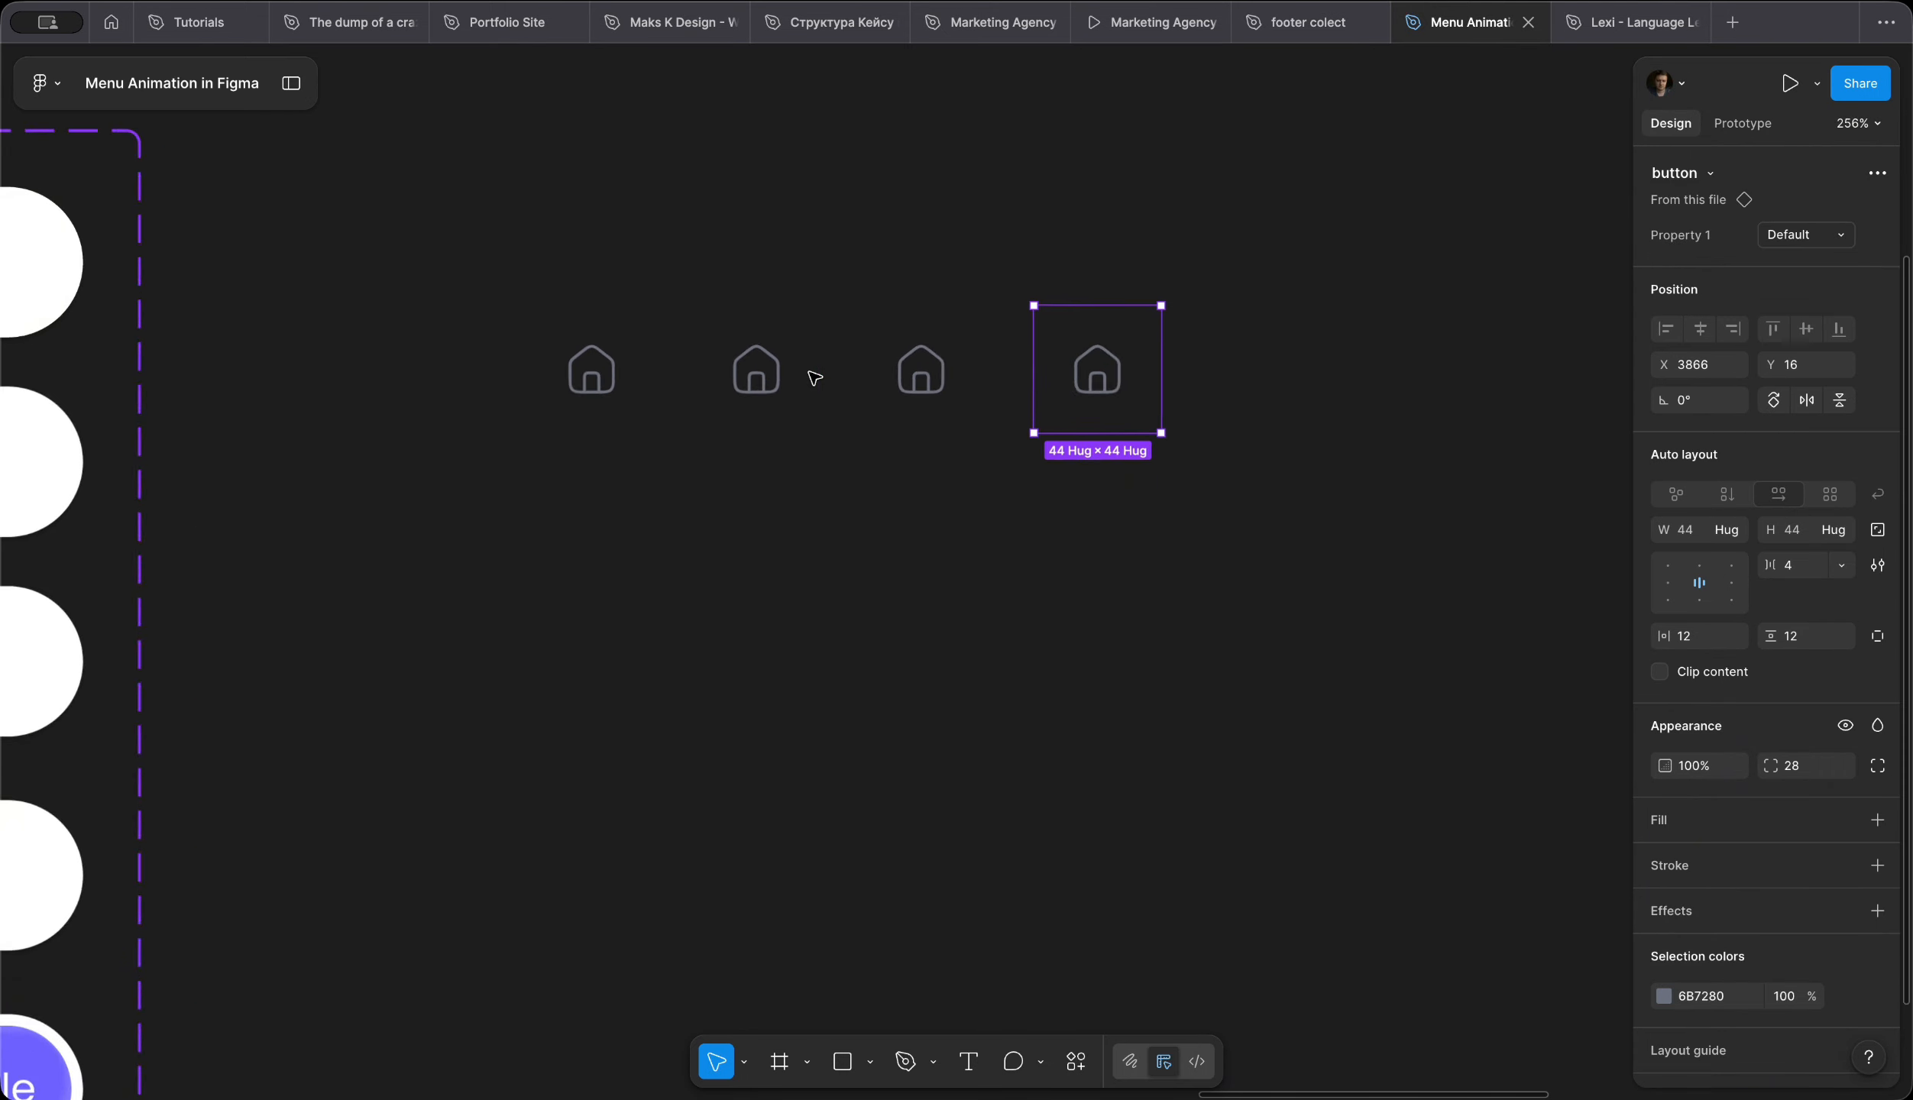
Step: Switch the second button's icon to search-01 and the third button's icon to bookmark-02
double_click(745, 376)
left_click(1809, 237)
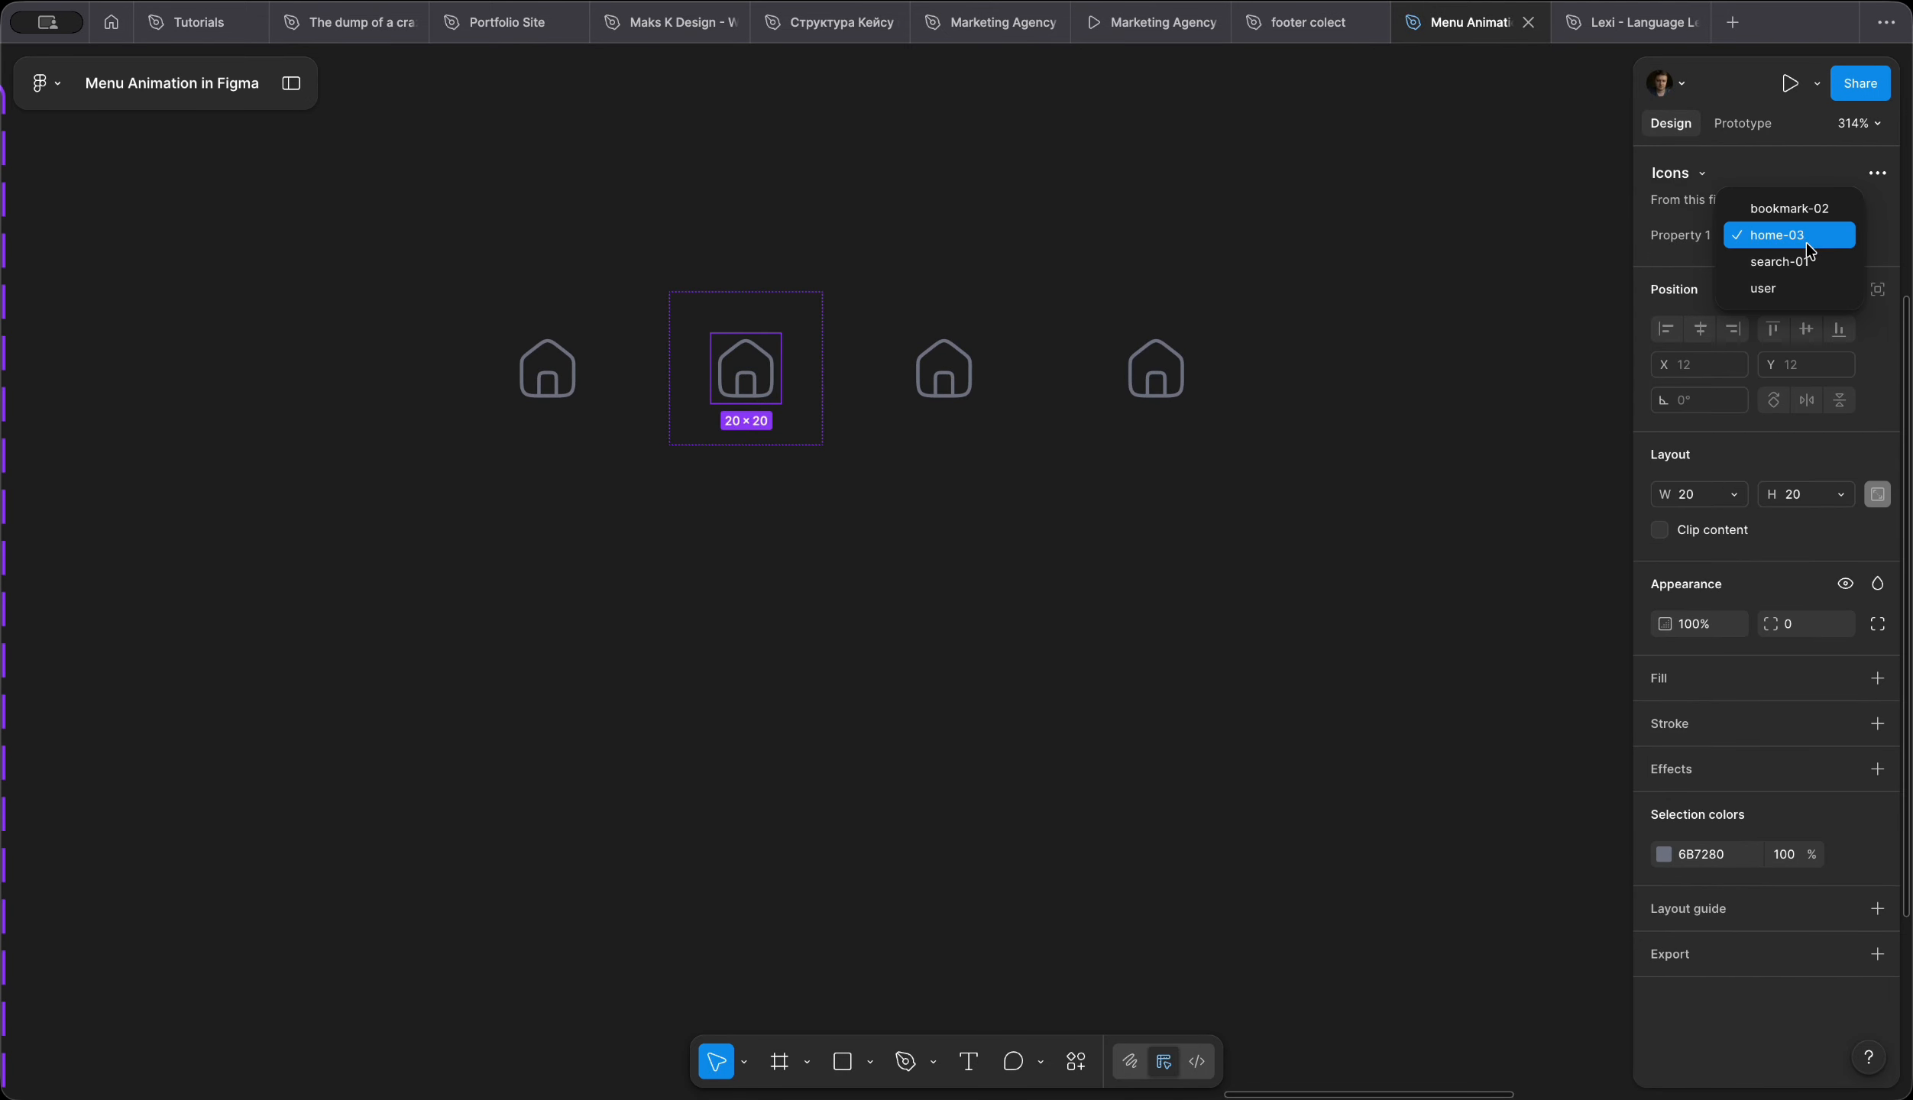
left_click(1803, 254)
double_click(943, 369)
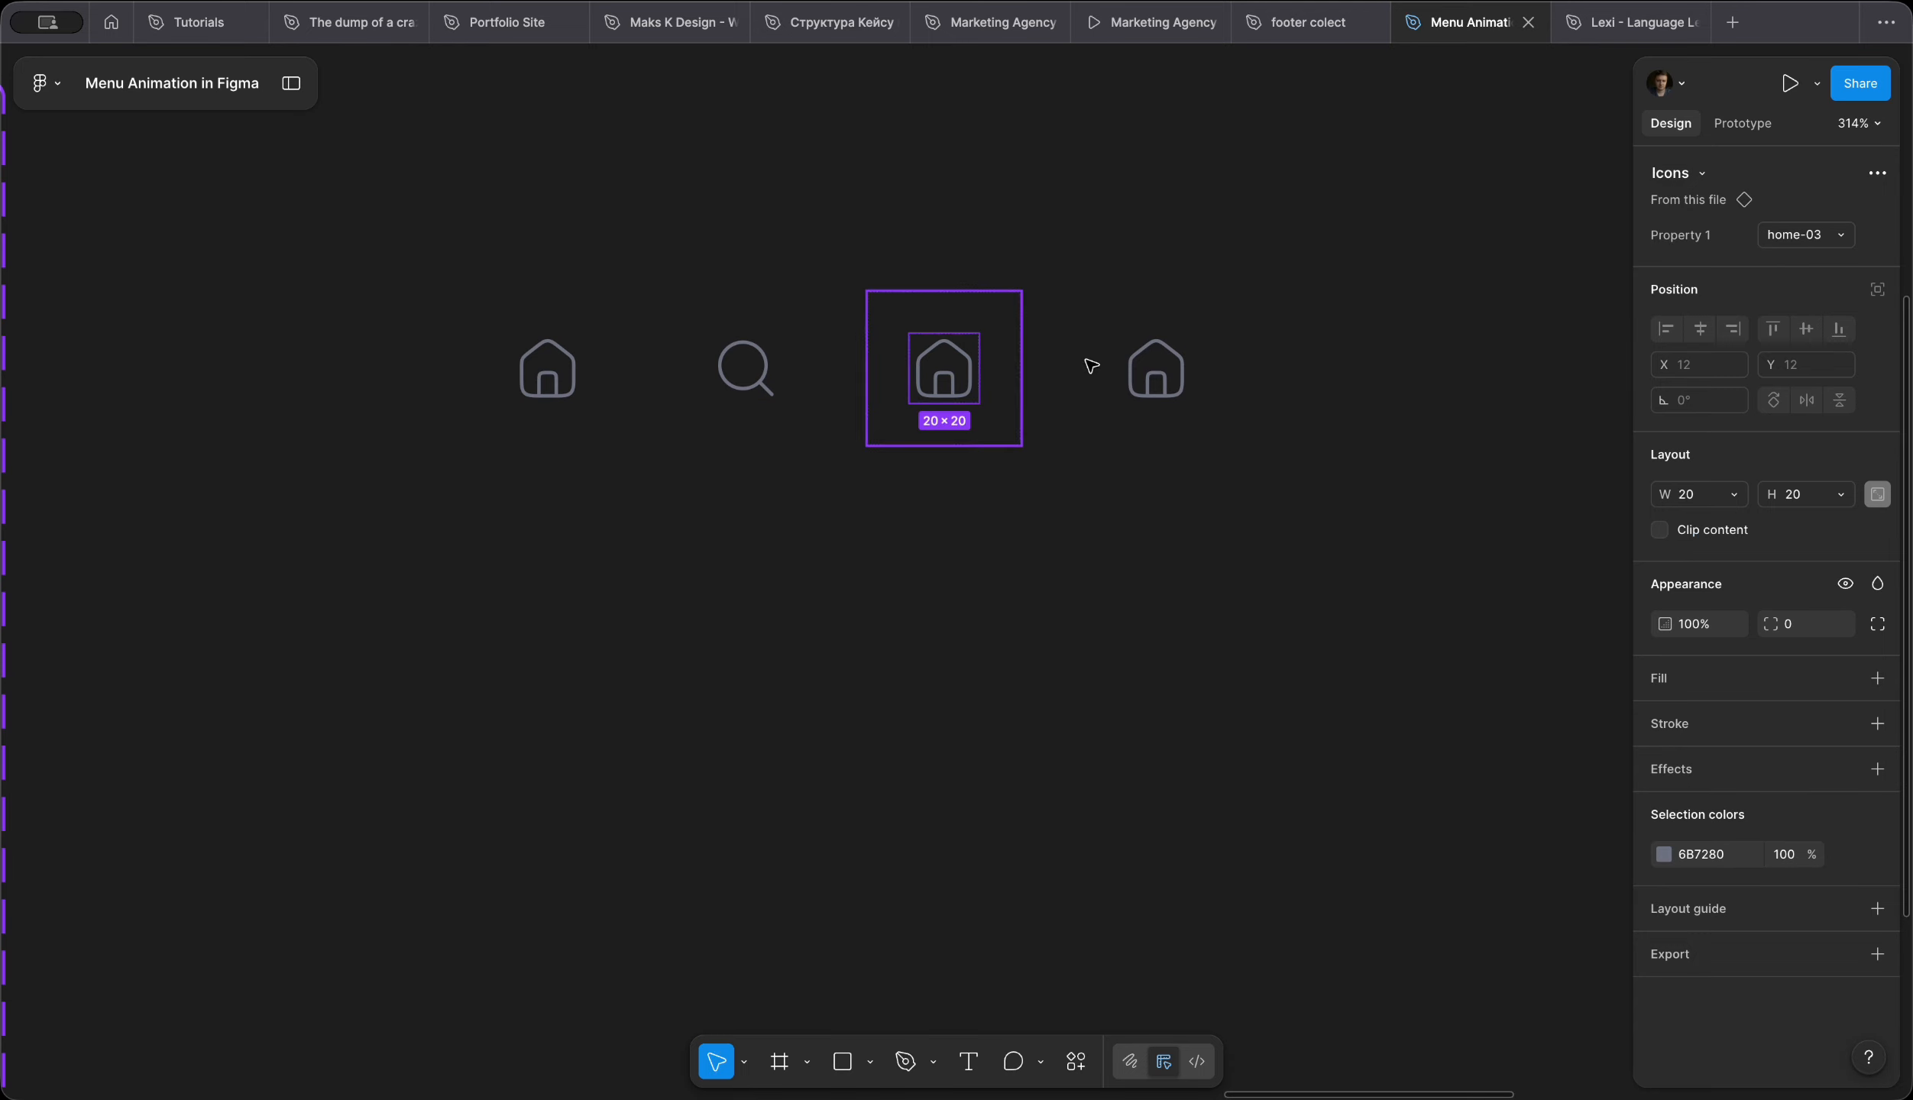
left_click(1827, 236)
left_click(1795, 216)
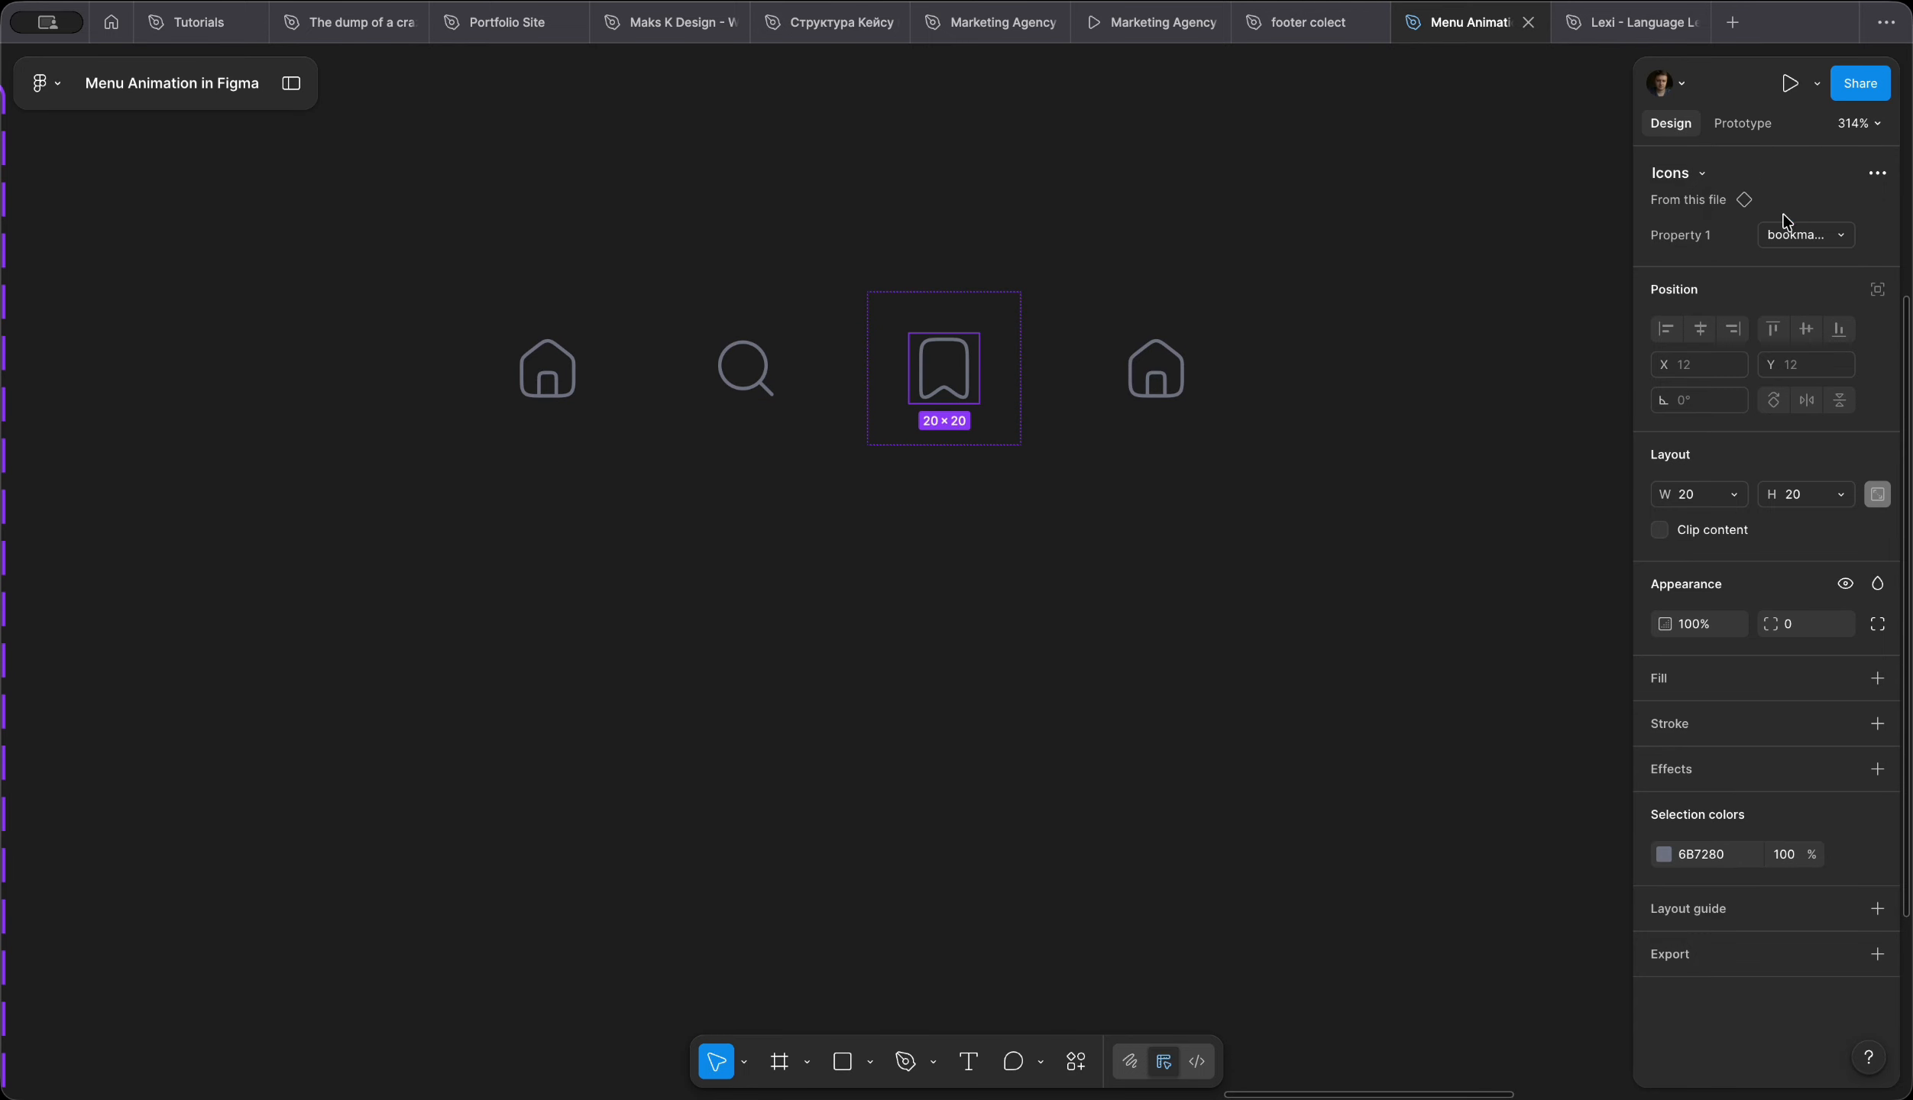
Step: Switch the fourth button's icon to user
double_click(1171, 382)
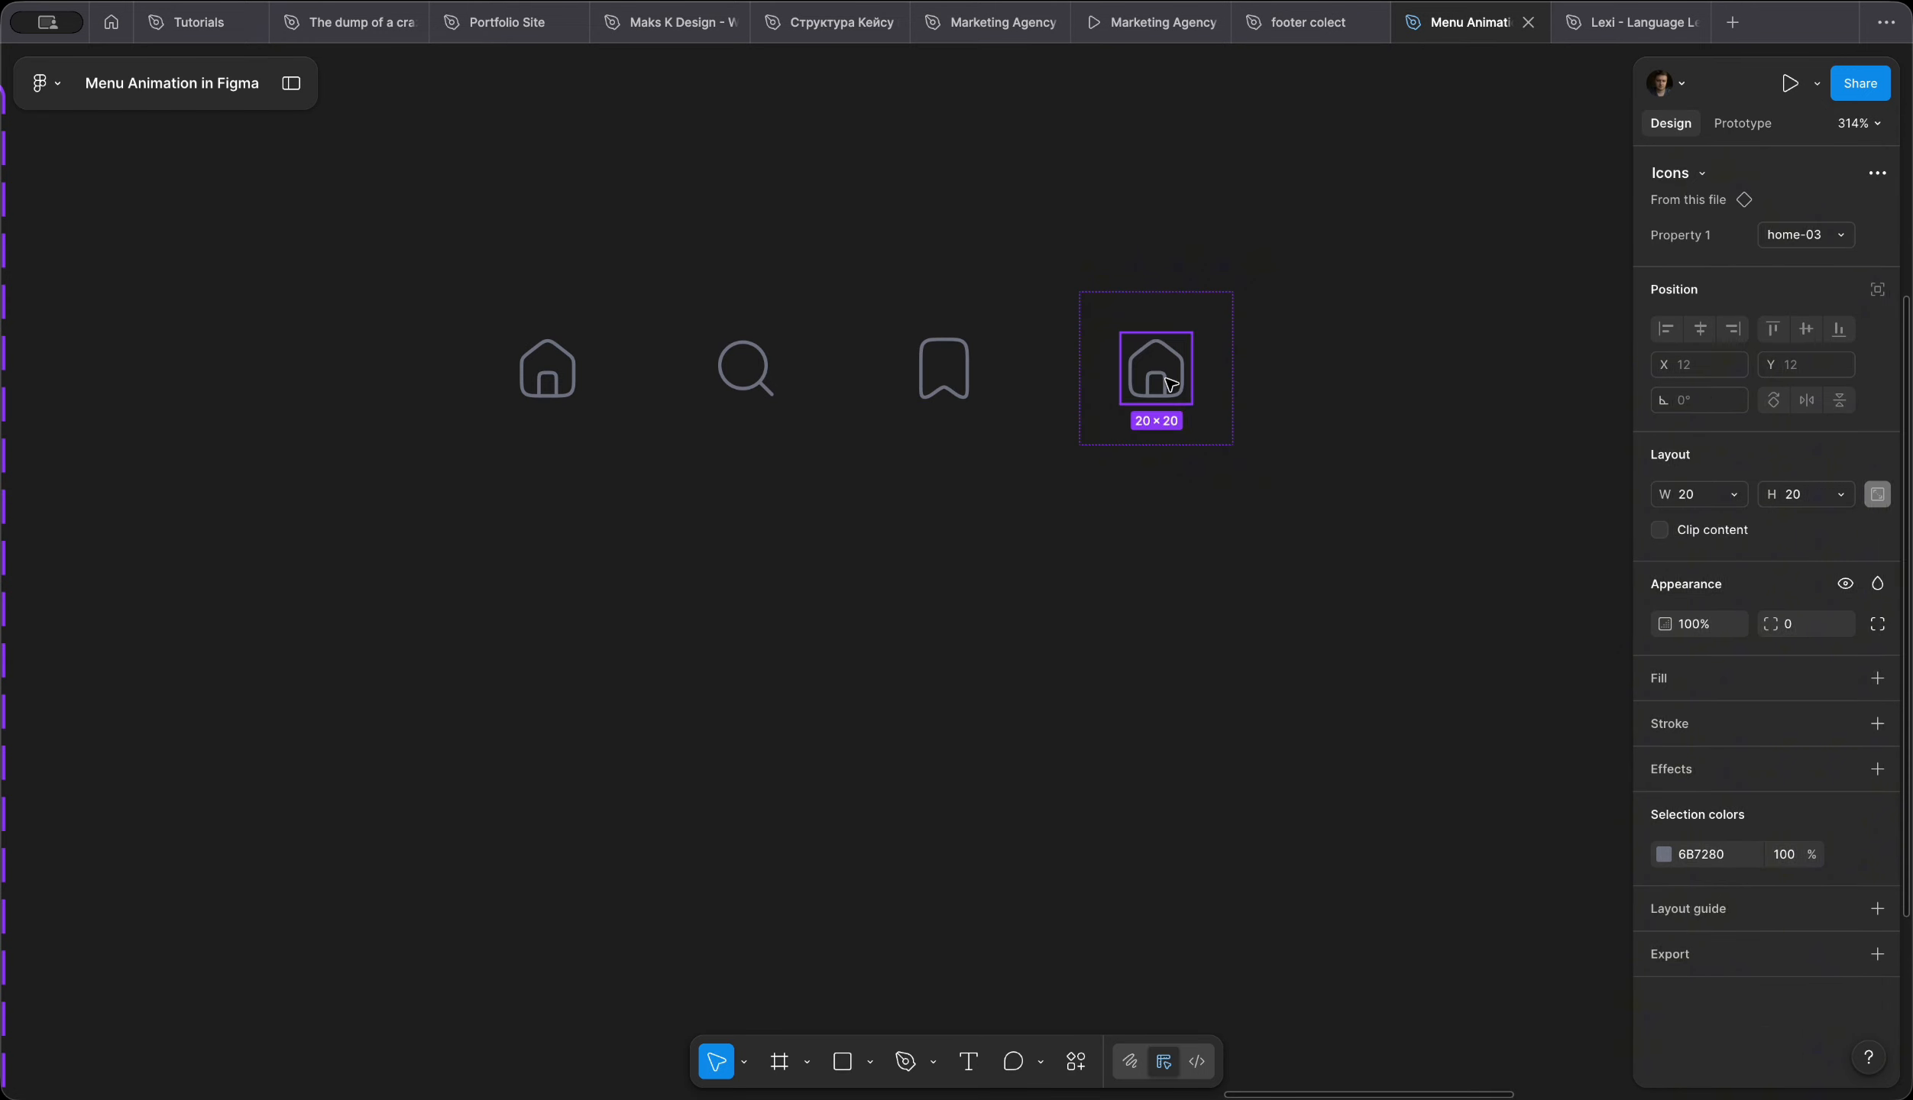
left_click(1774, 237)
left_click(1776, 256)
left_click(1305, 527)
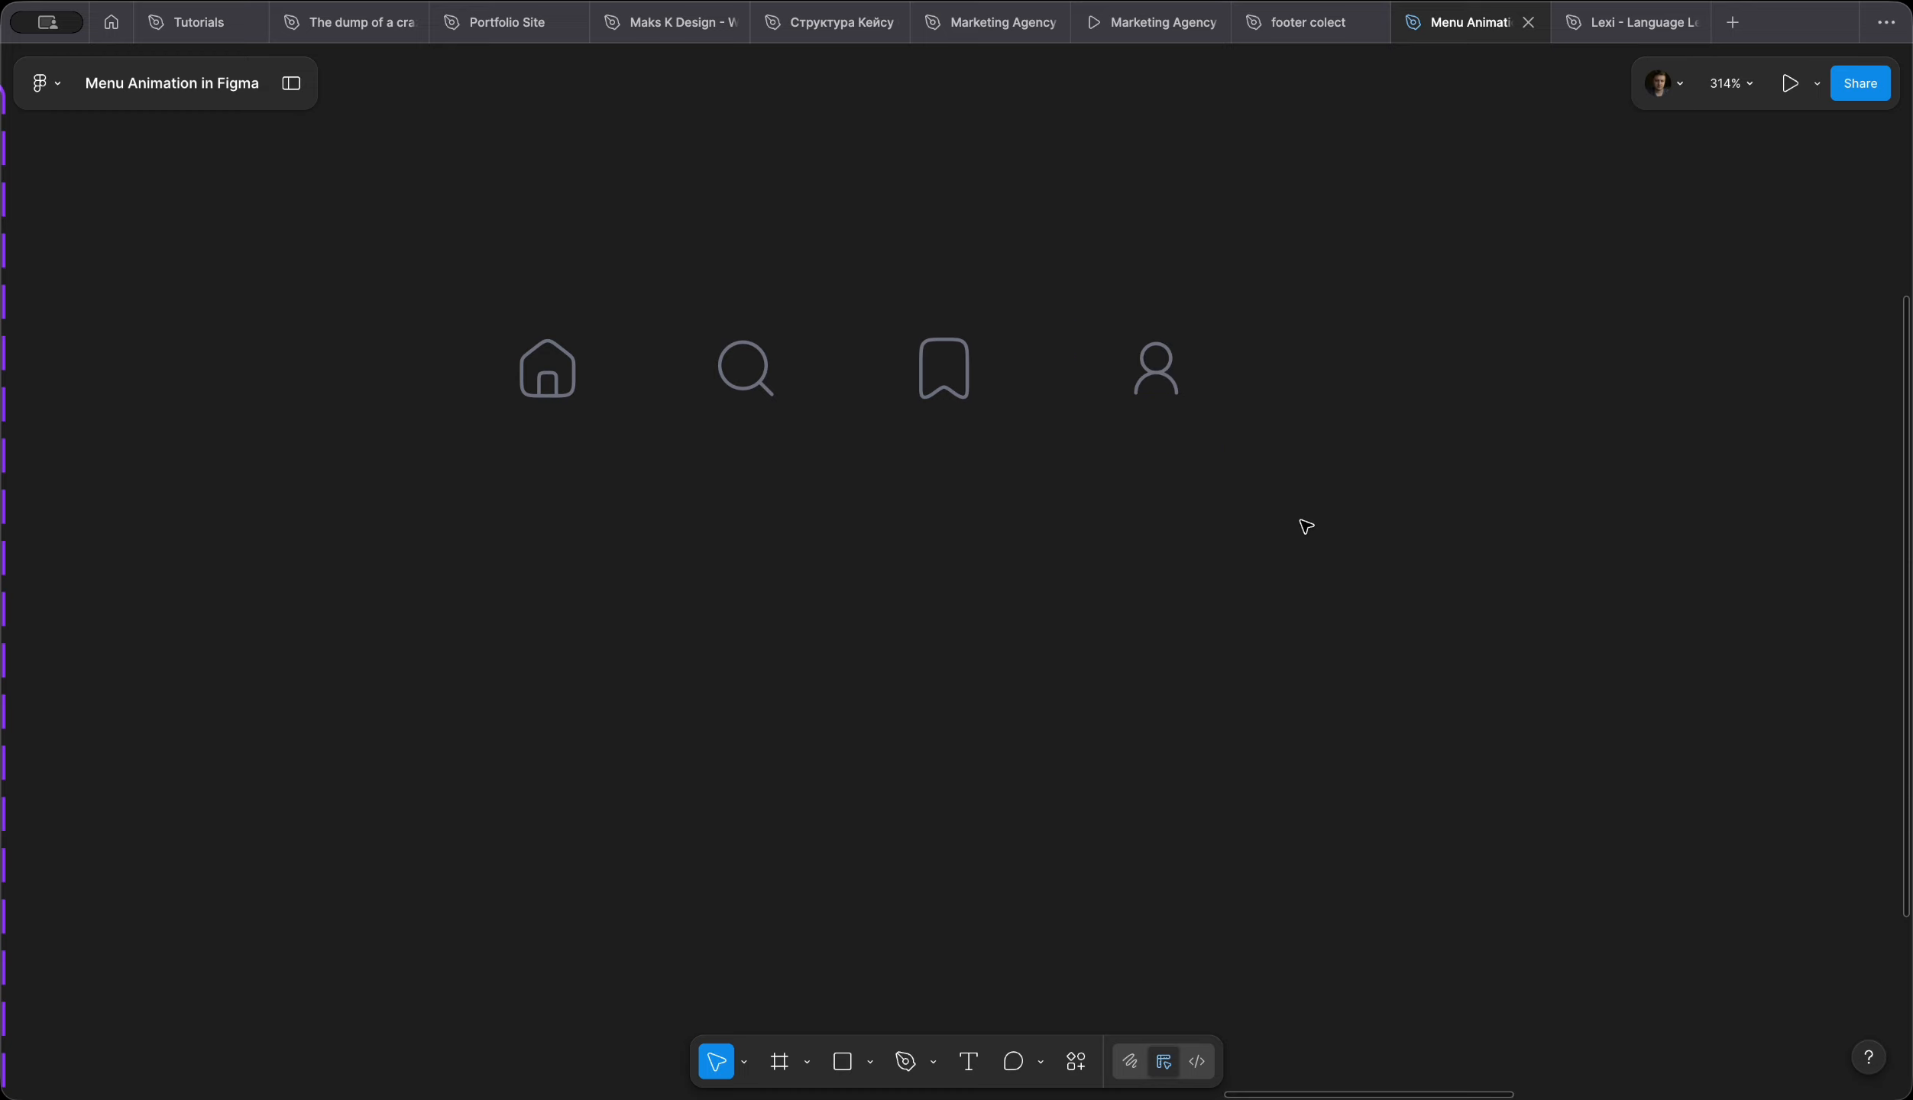
Step: Wrap the four buttons in an auto layout frame and rename it nav
left_click_drag(1303, 525, 452, 251)
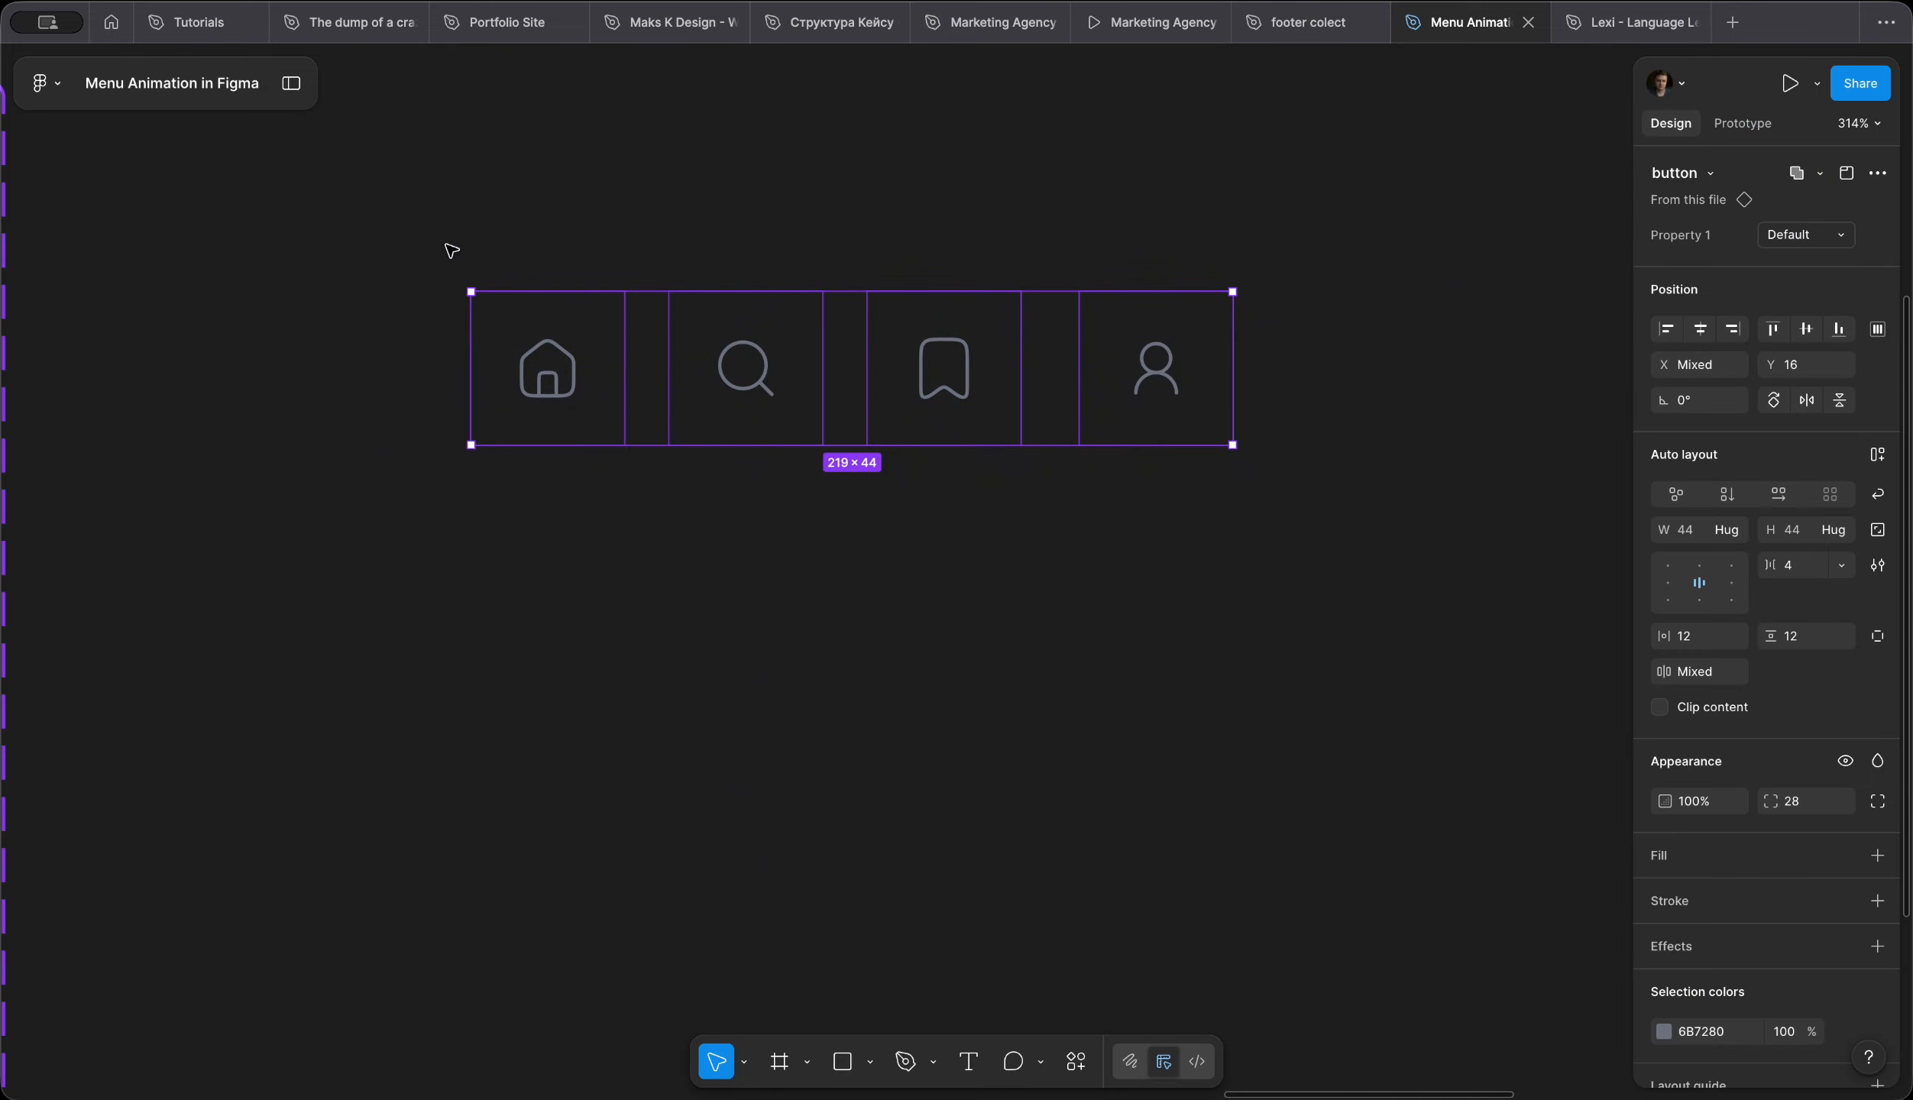
key("shift+a")
double_click(503, 276)
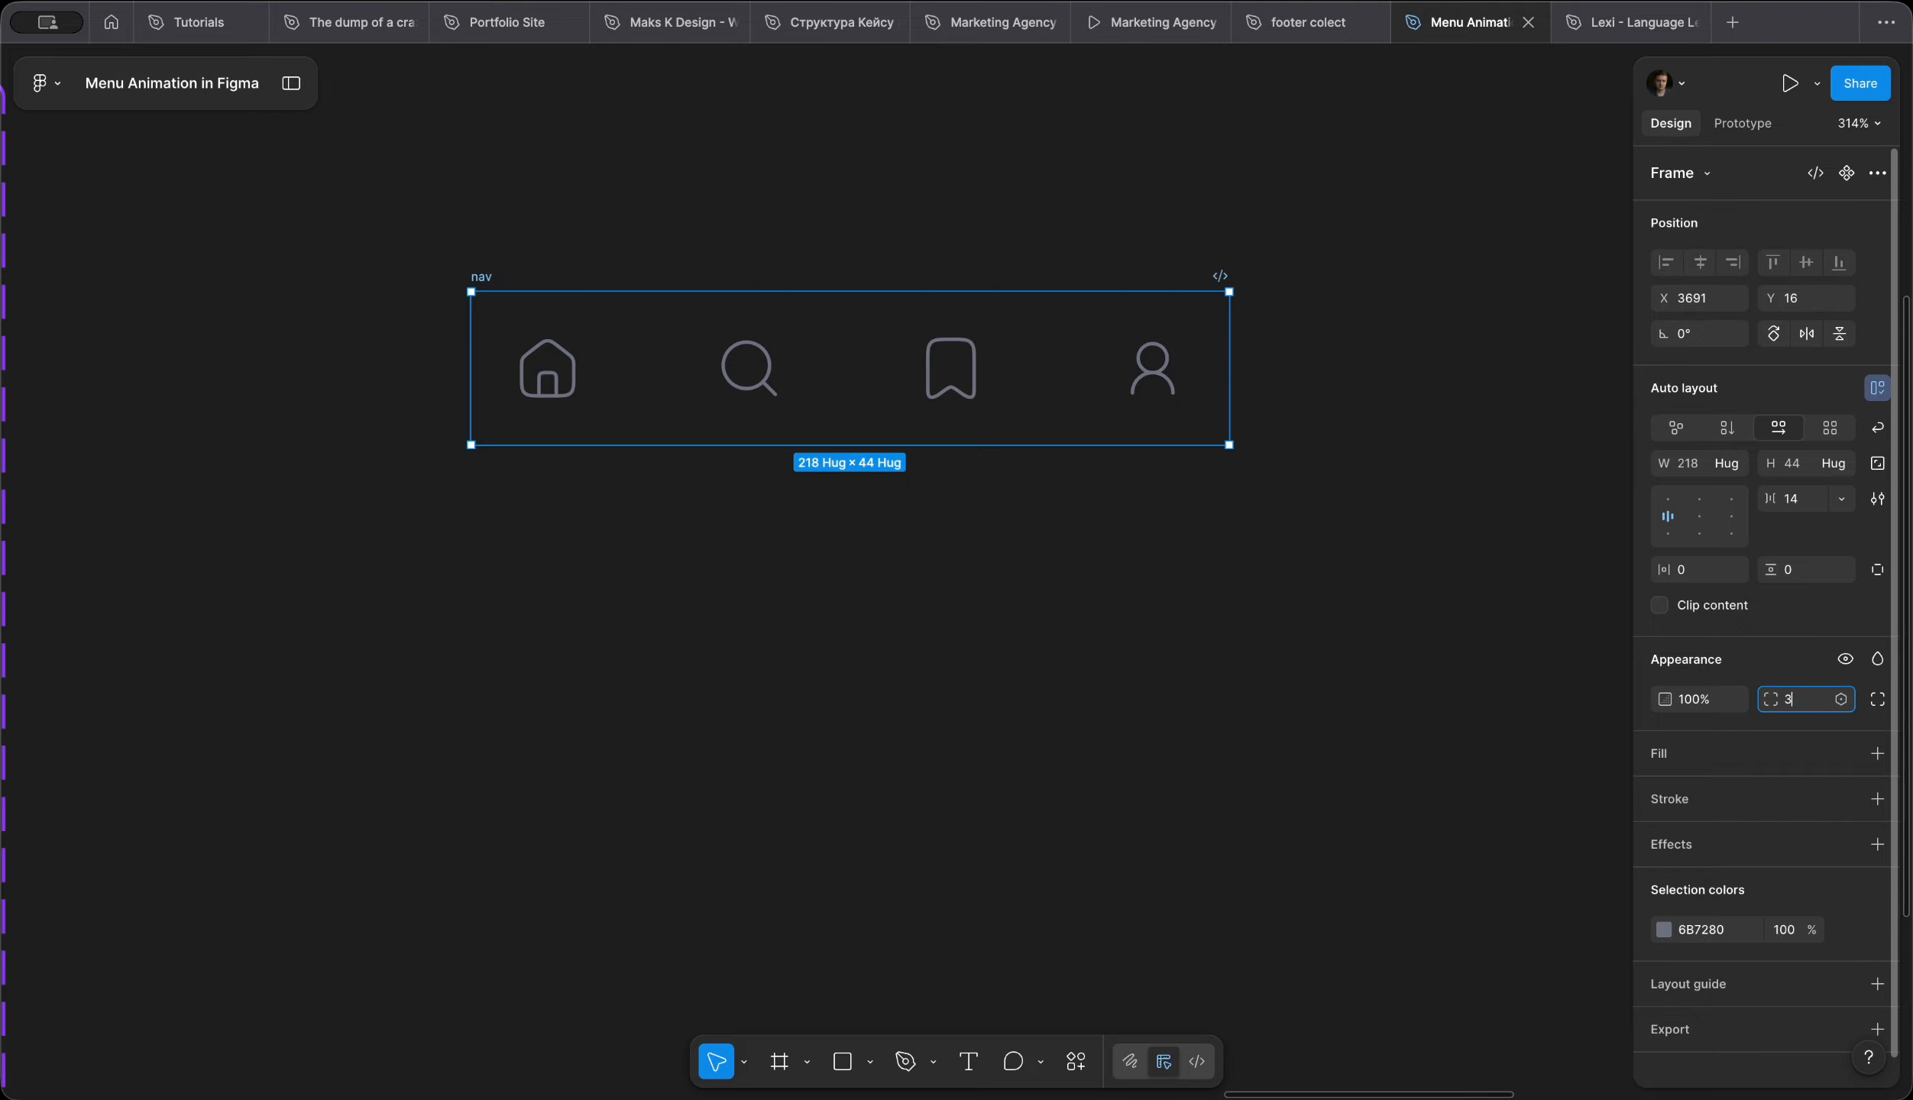
Step: Give the nav frame a corner radius of 32 and a white FFFFFF fill
key("Return")
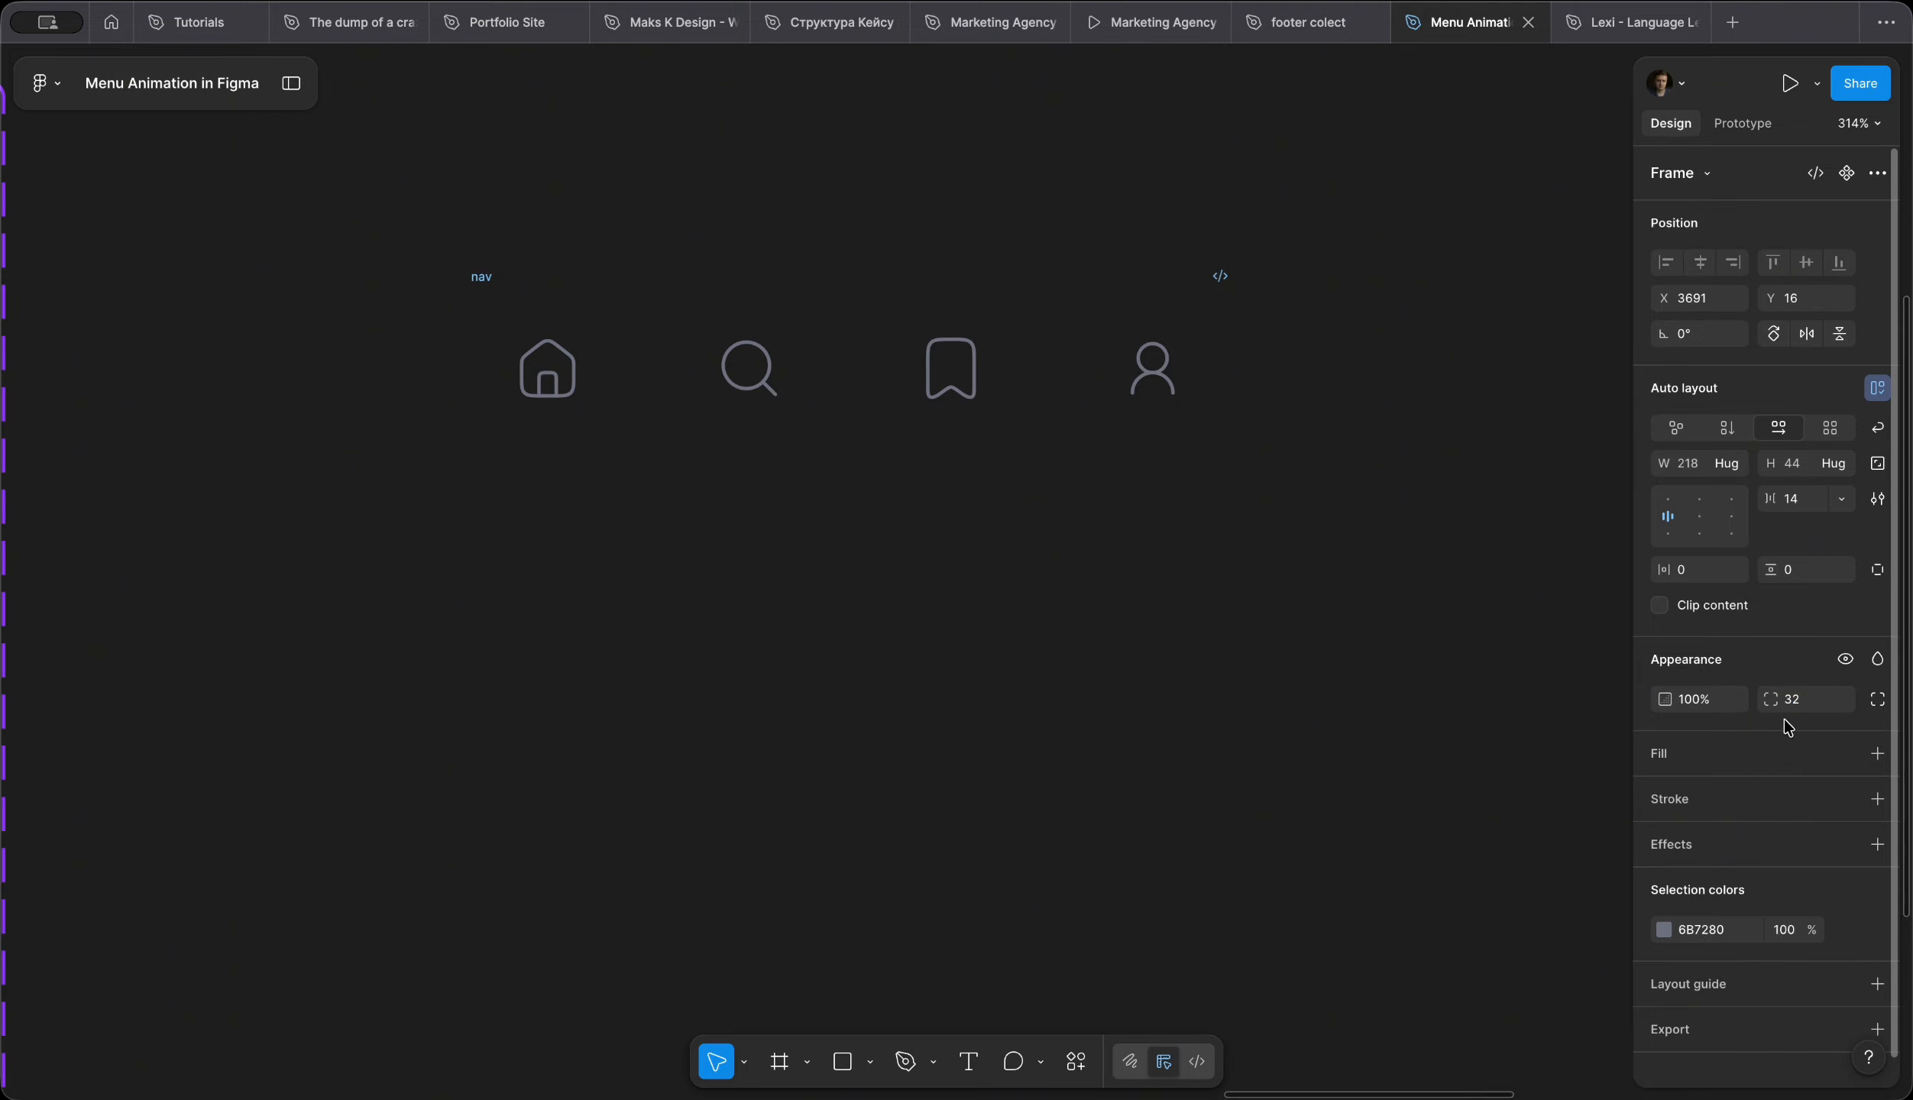
left_click(1876, 755)
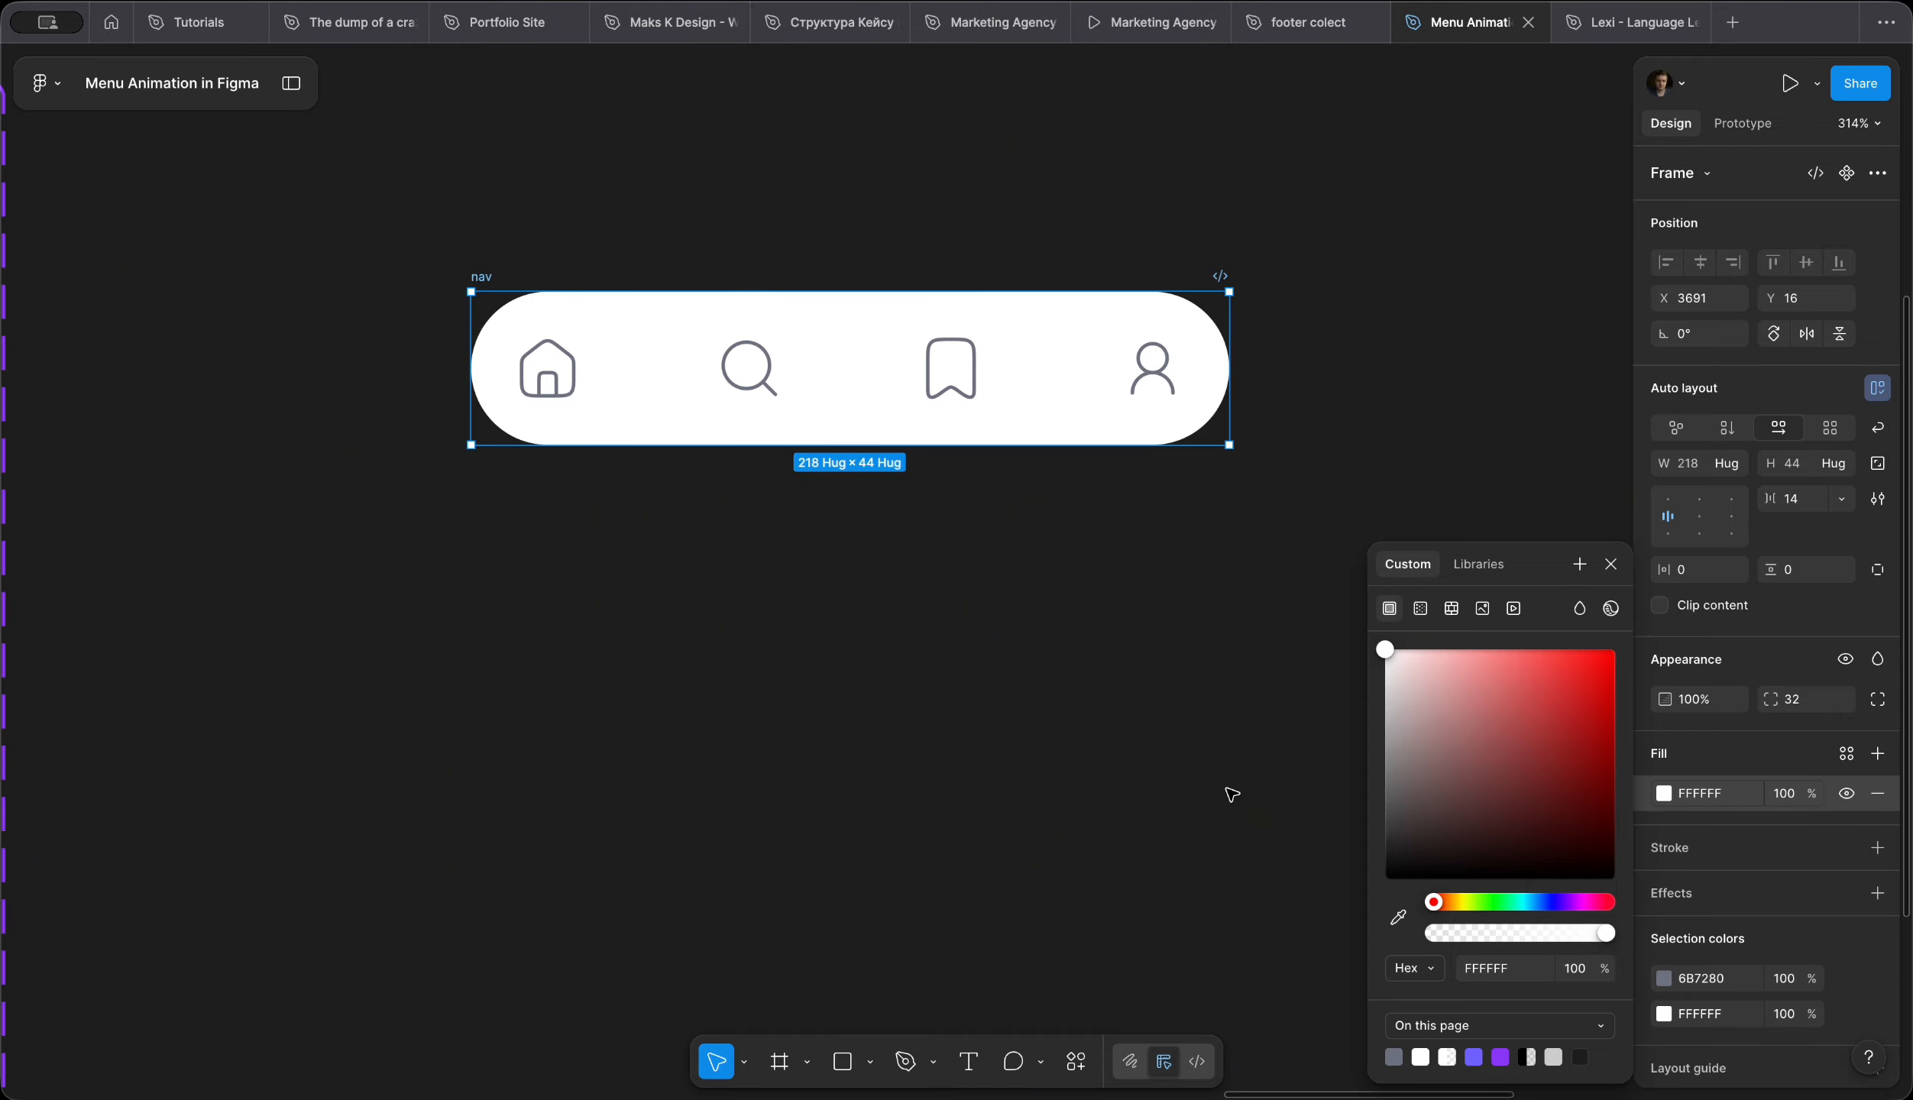
Step: Set the nav frame's width to 360
left_click(1694, 464)
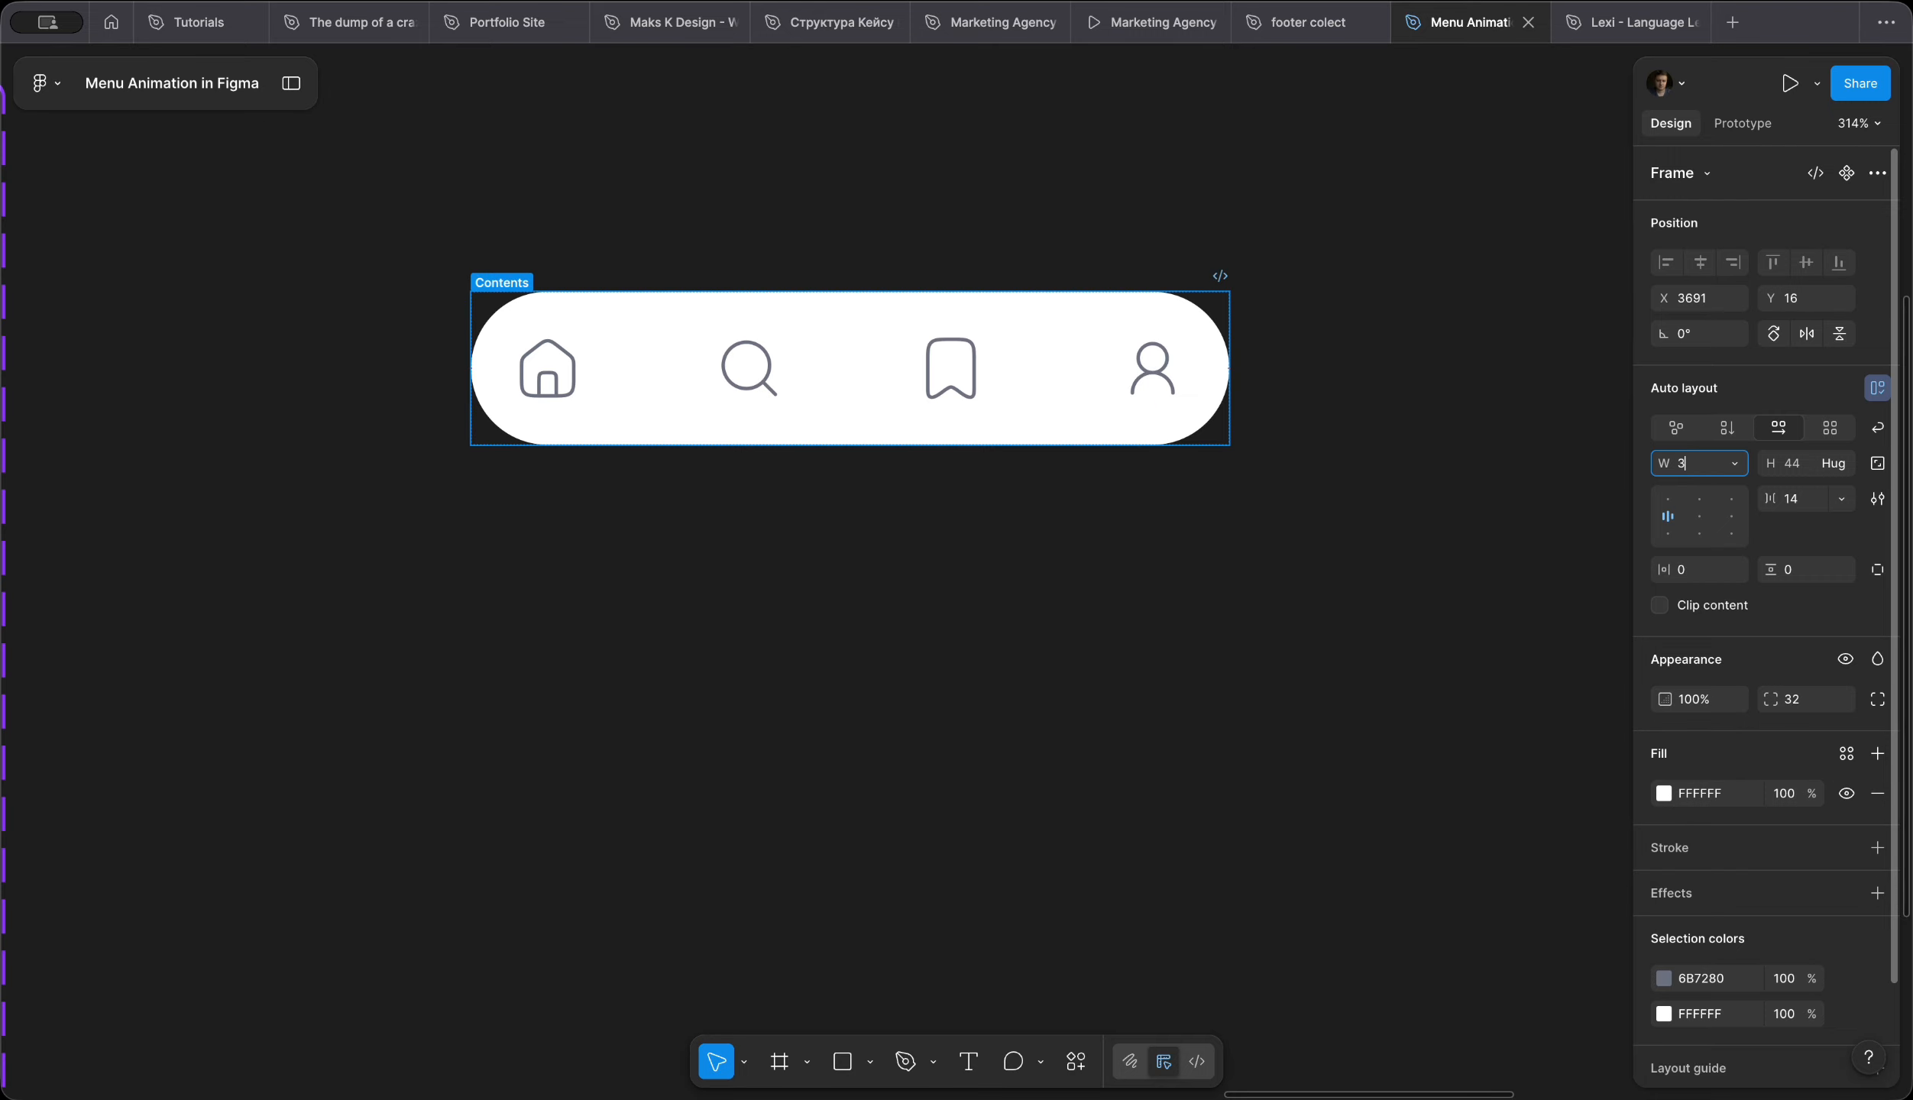
type("360")
key("Return")
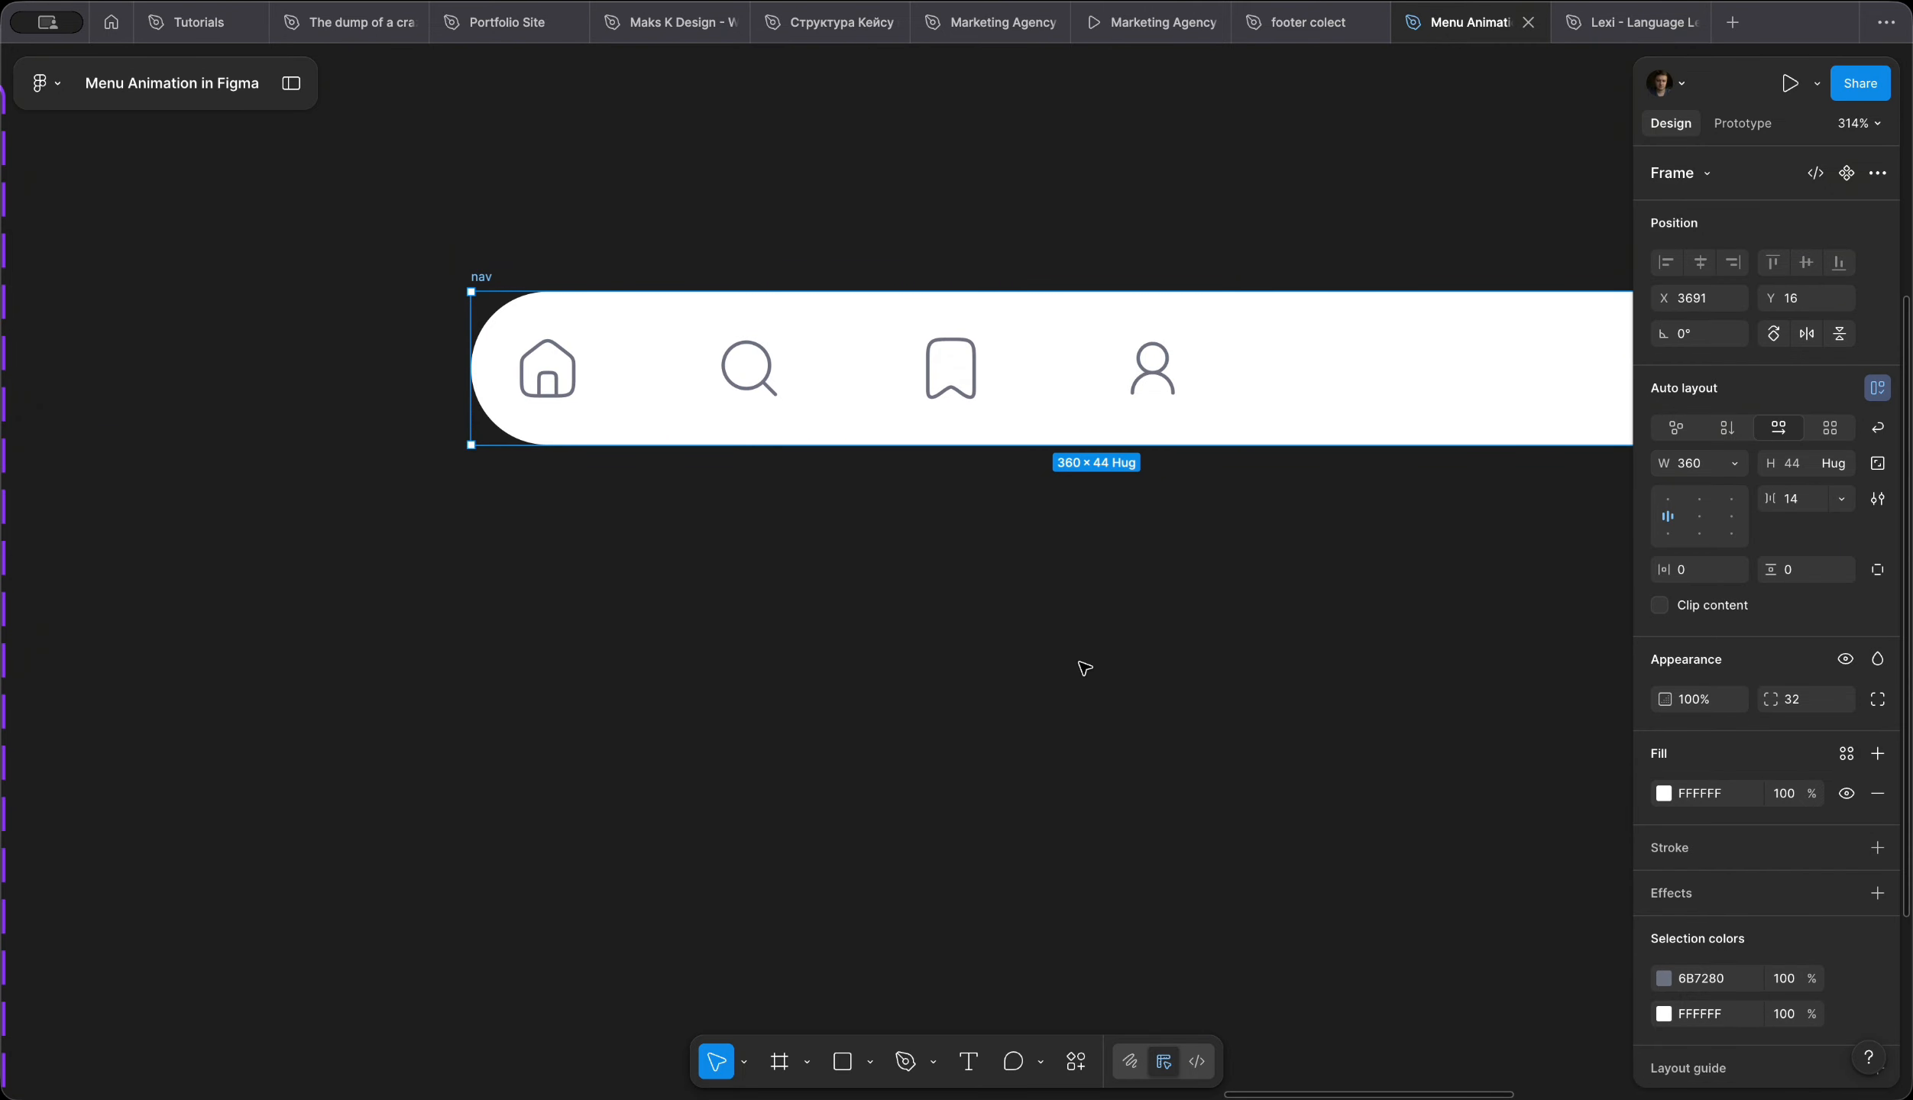
scroll(1085, 667, "down", 5)
scroll(1085, 666, "right", 3)
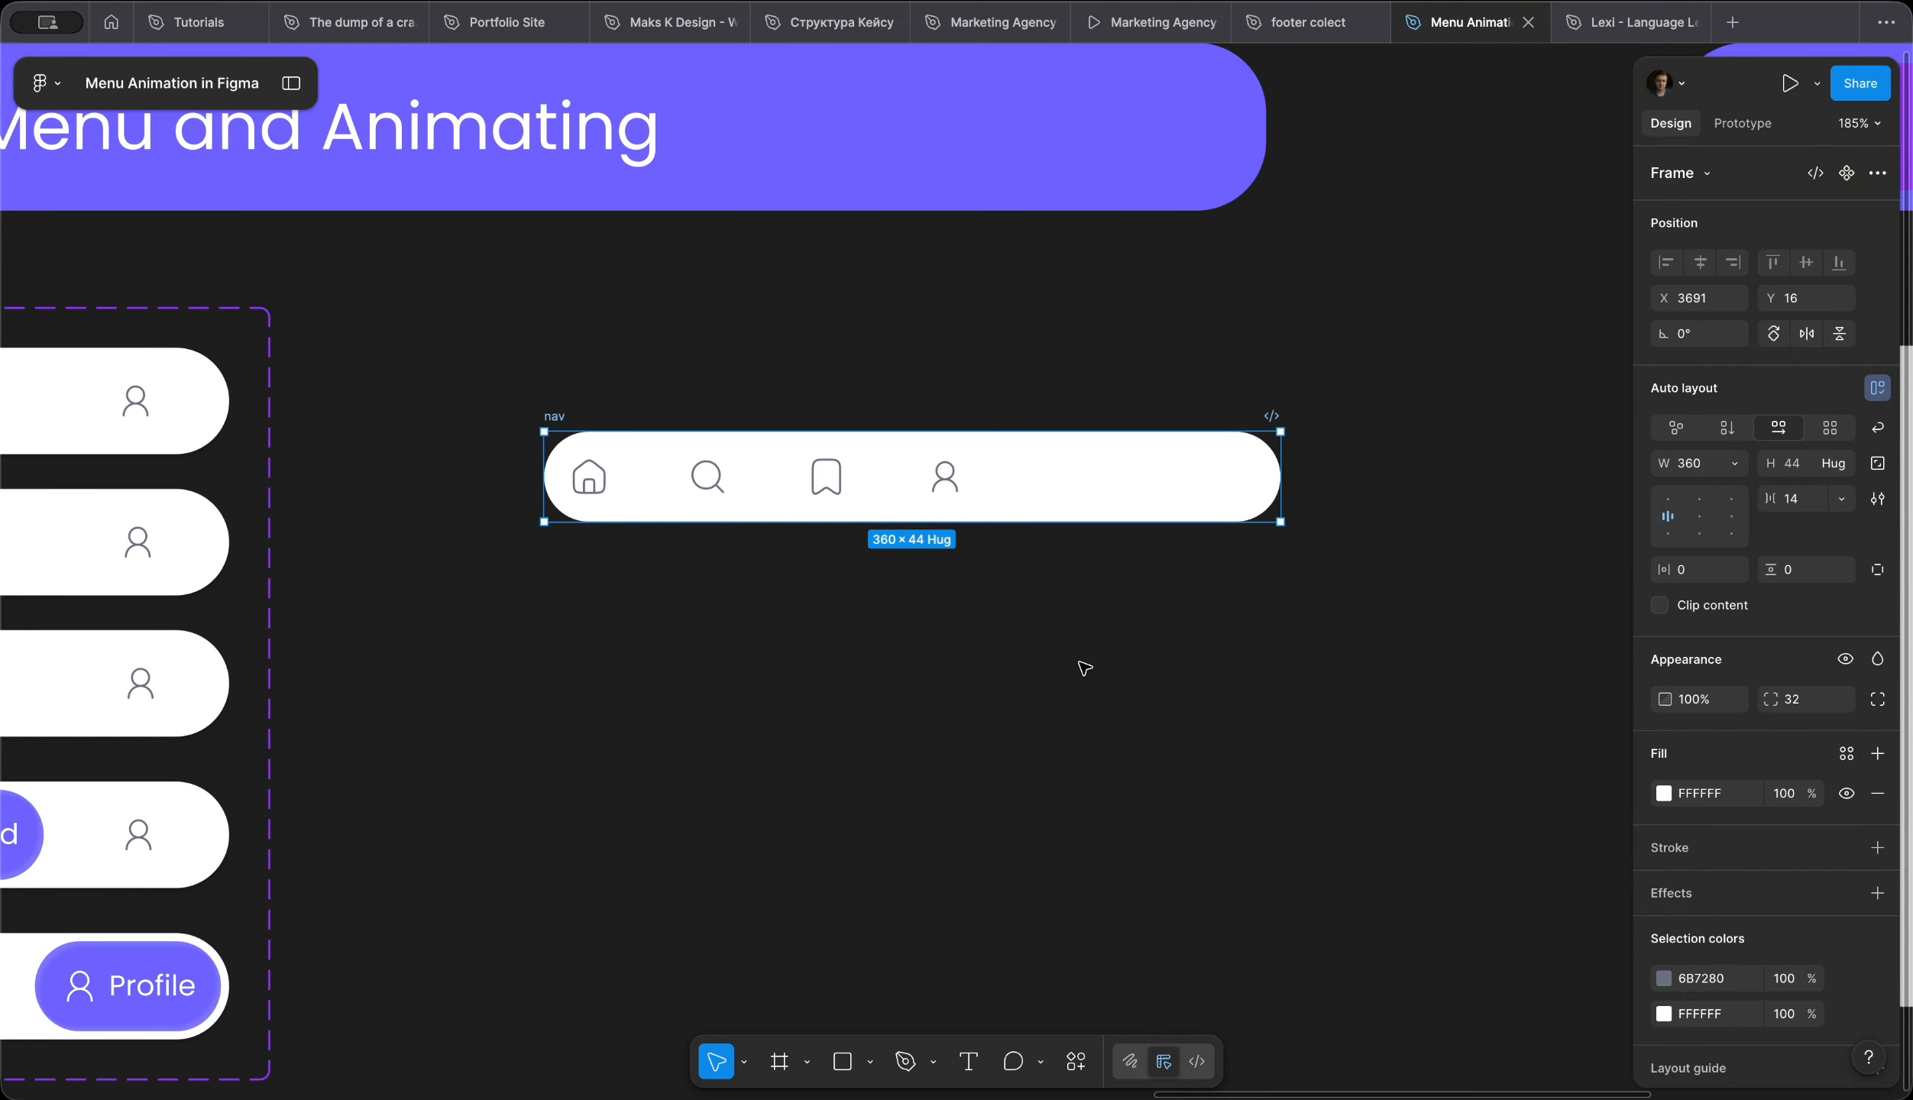
Step: Set the spacing between the nav frame's buttons to 4
scroll(1085, 667, "up", 3)
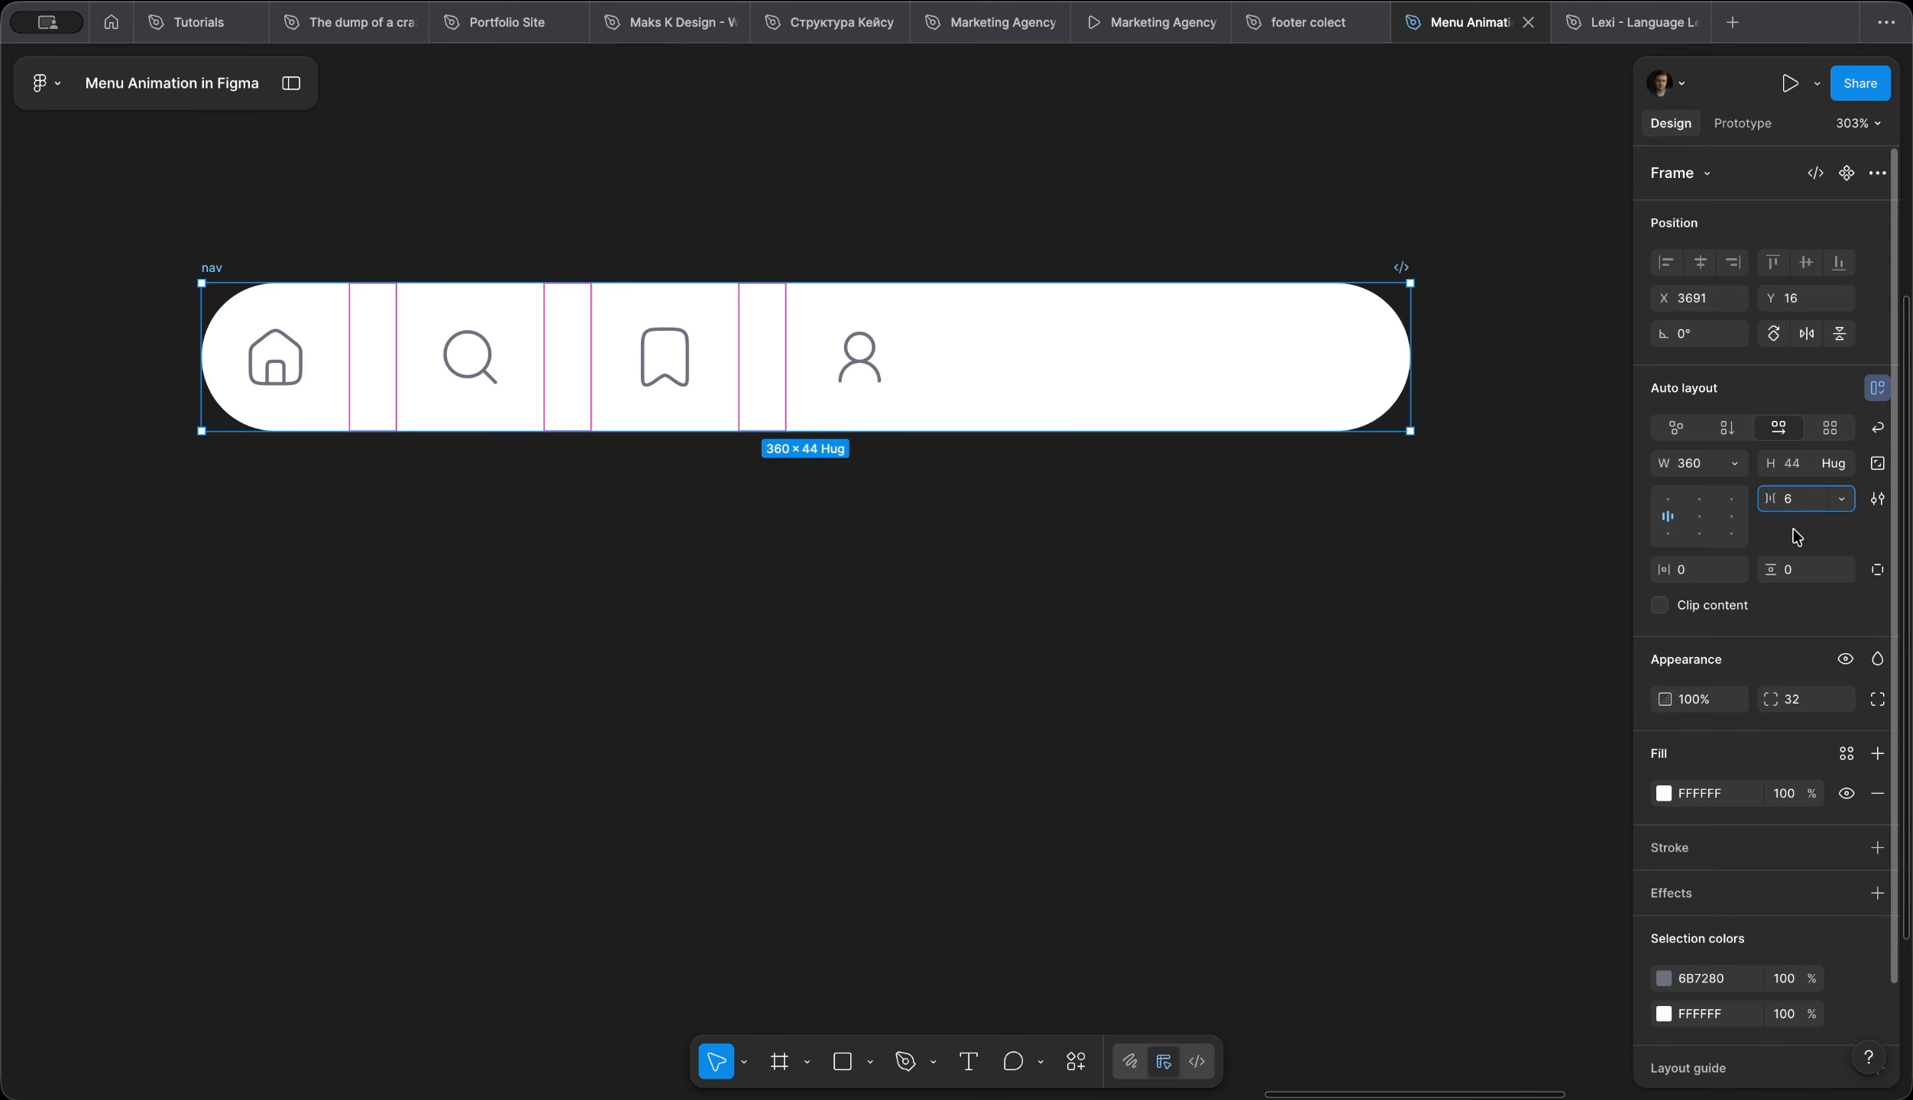
left_click(1790, 507)
key("Return")
Step: Make all four nav buttons fill the container's width
left_click(732, 357)
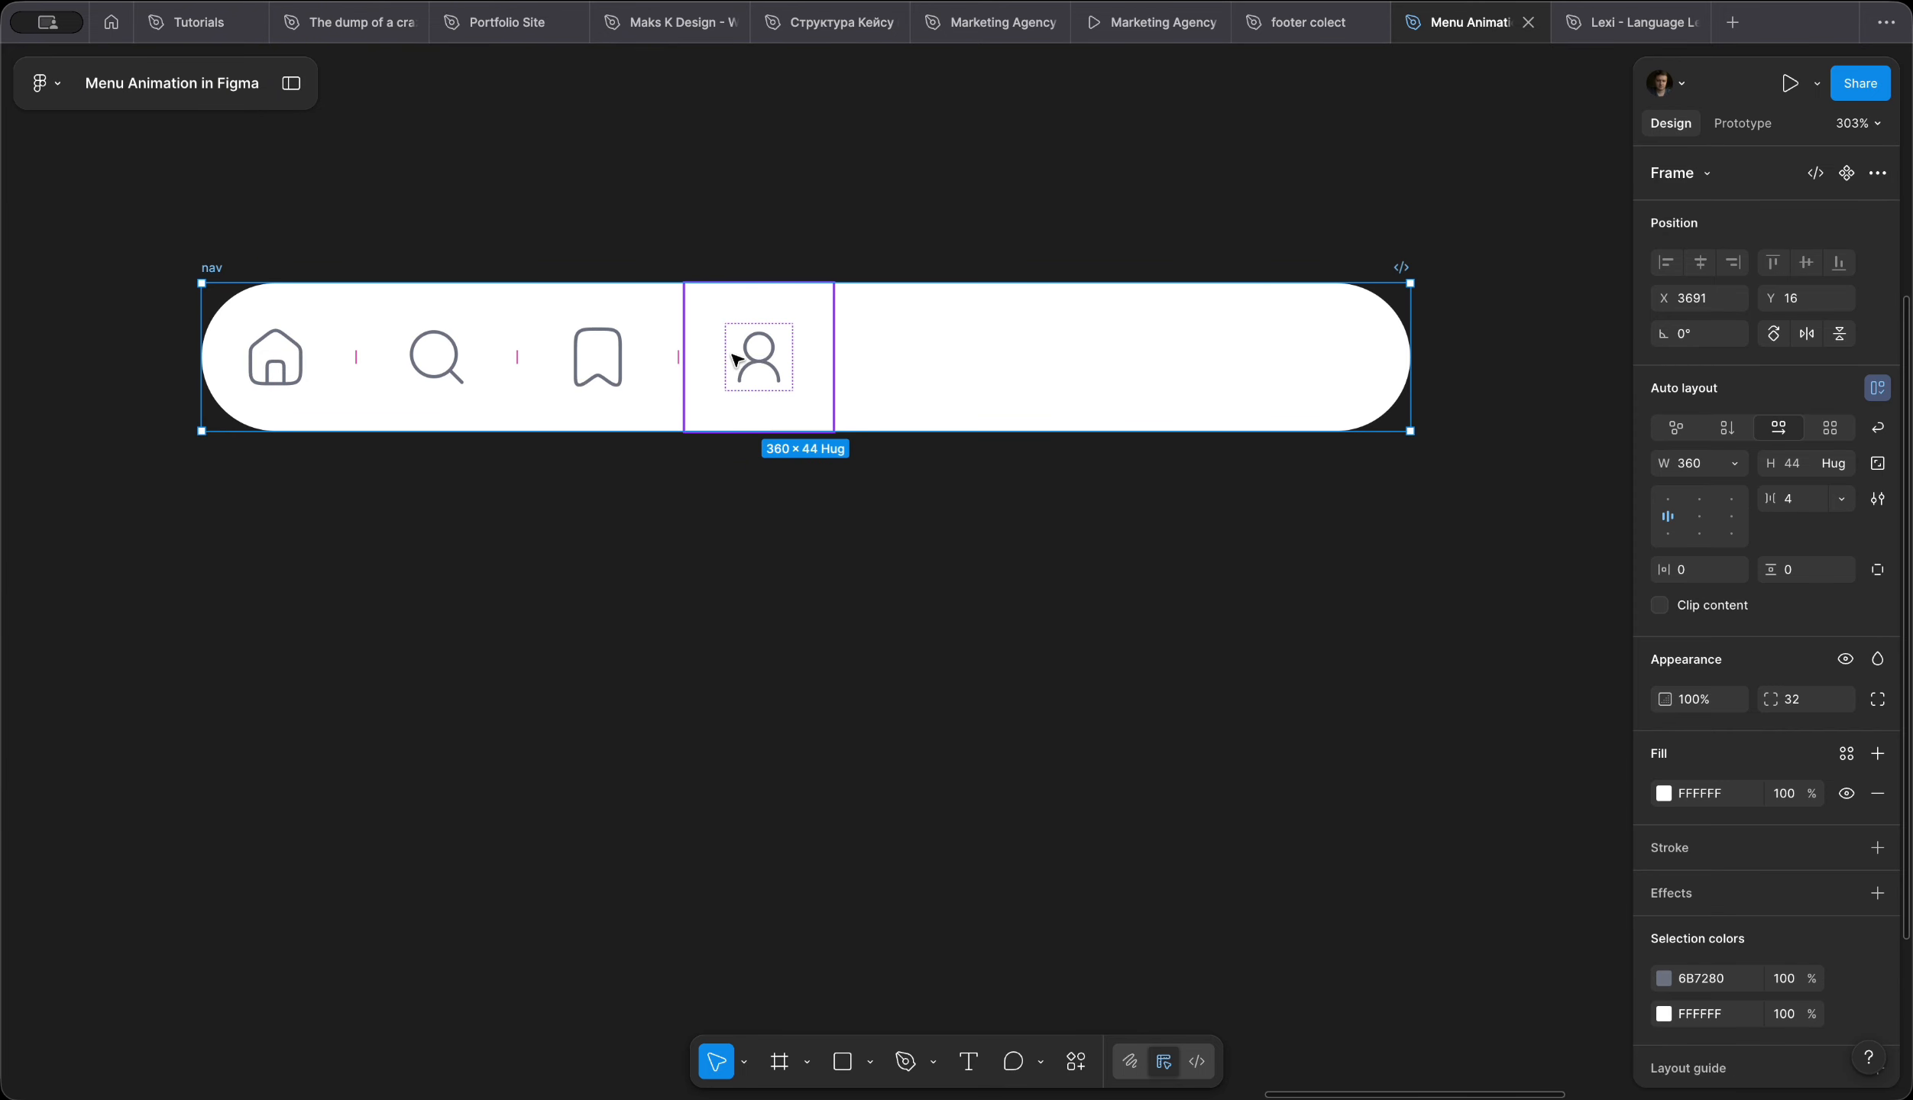
left_click(612, 362, "shift")
left_click(441, 363, "shift")
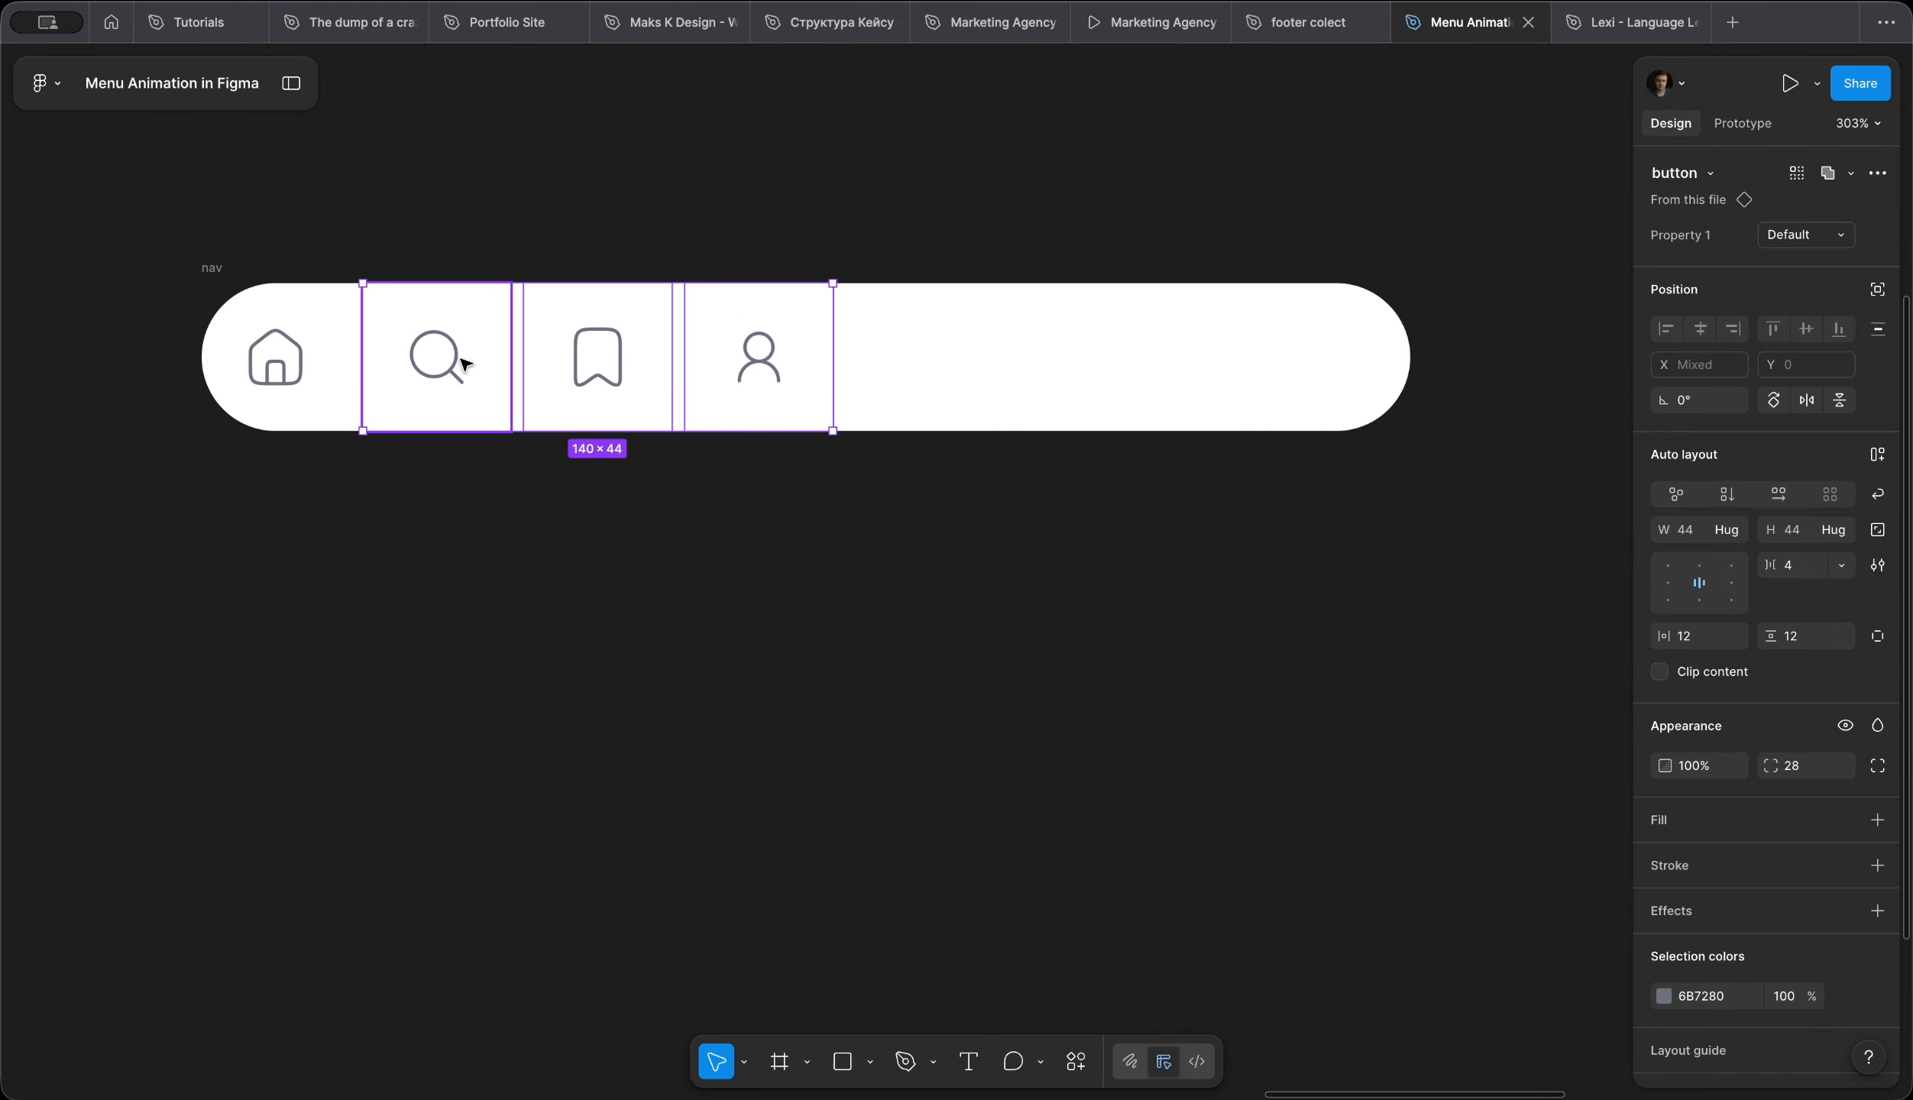
left_click(320, 359, "shift")
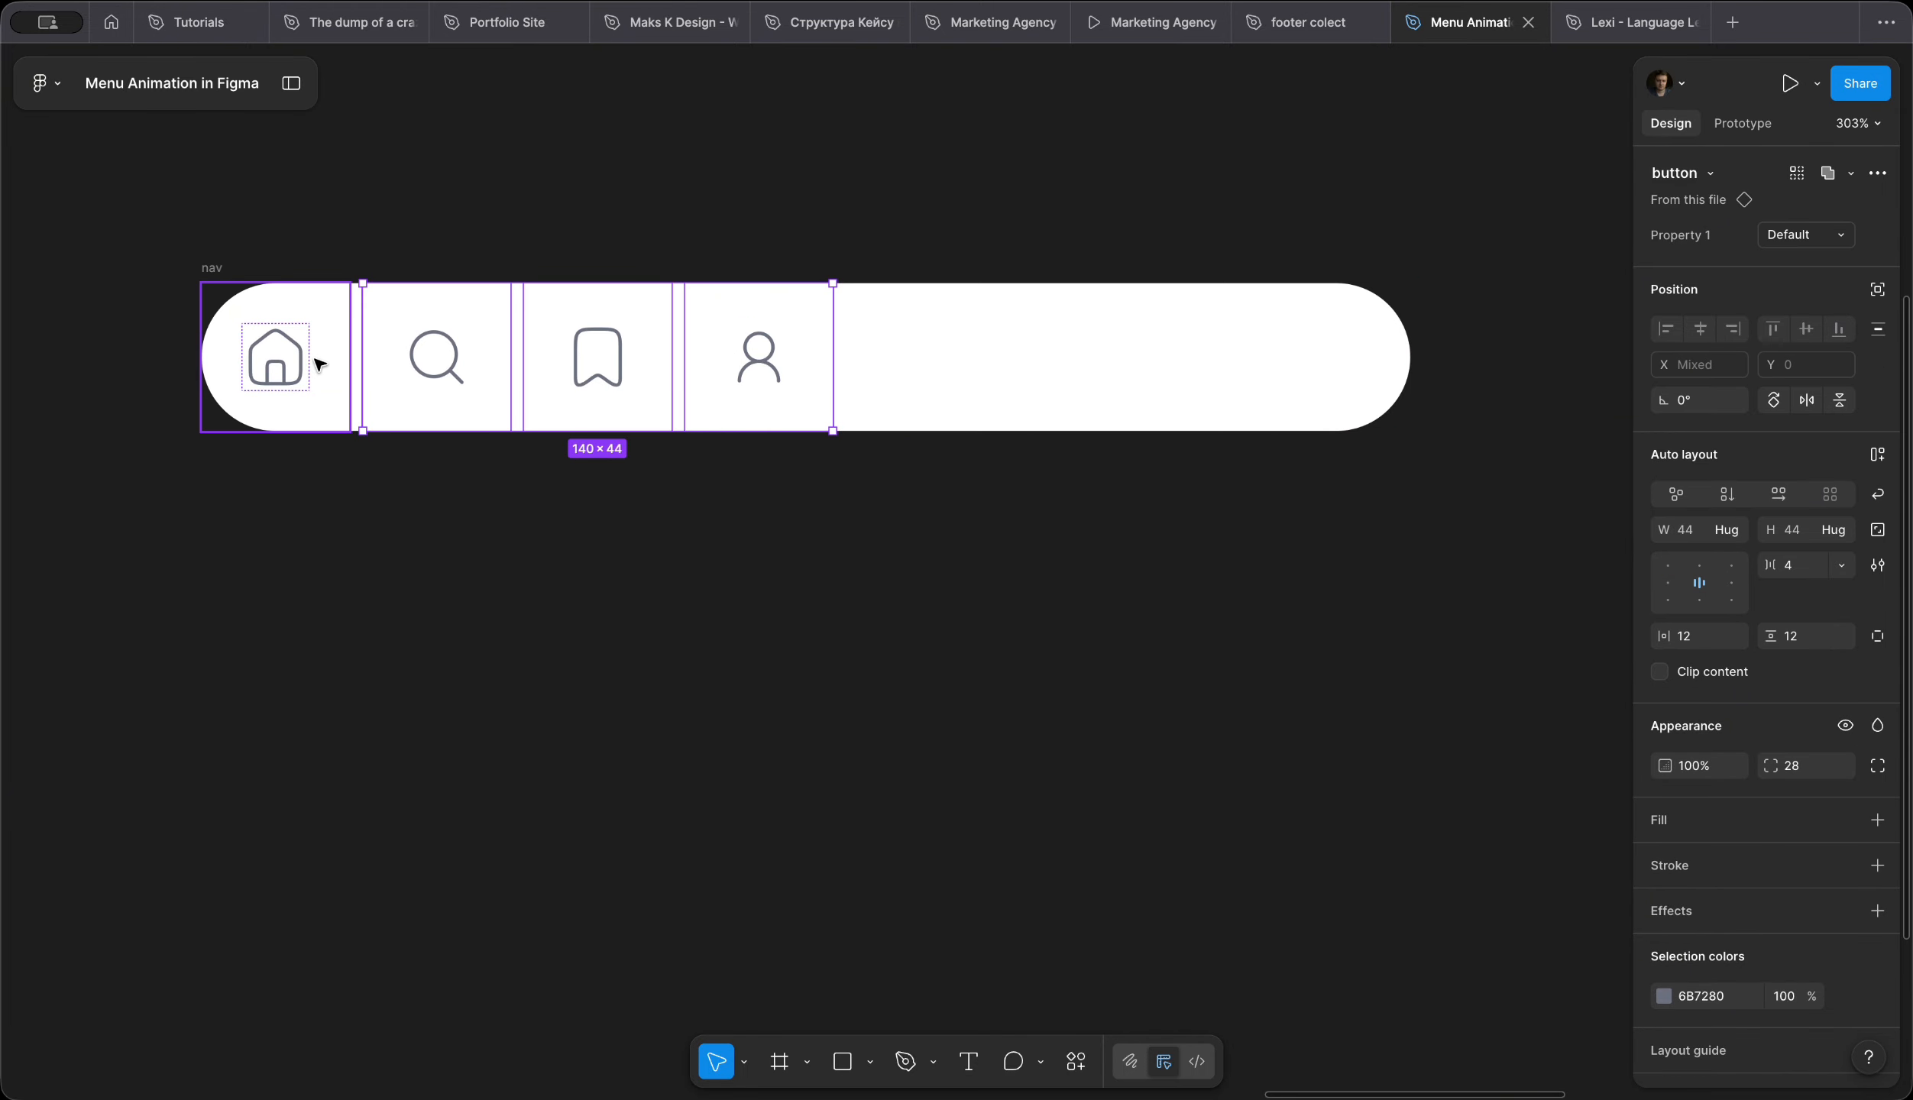
left_click(1742, 531)
left_click(1728, 556)
left_click(1128, 598)
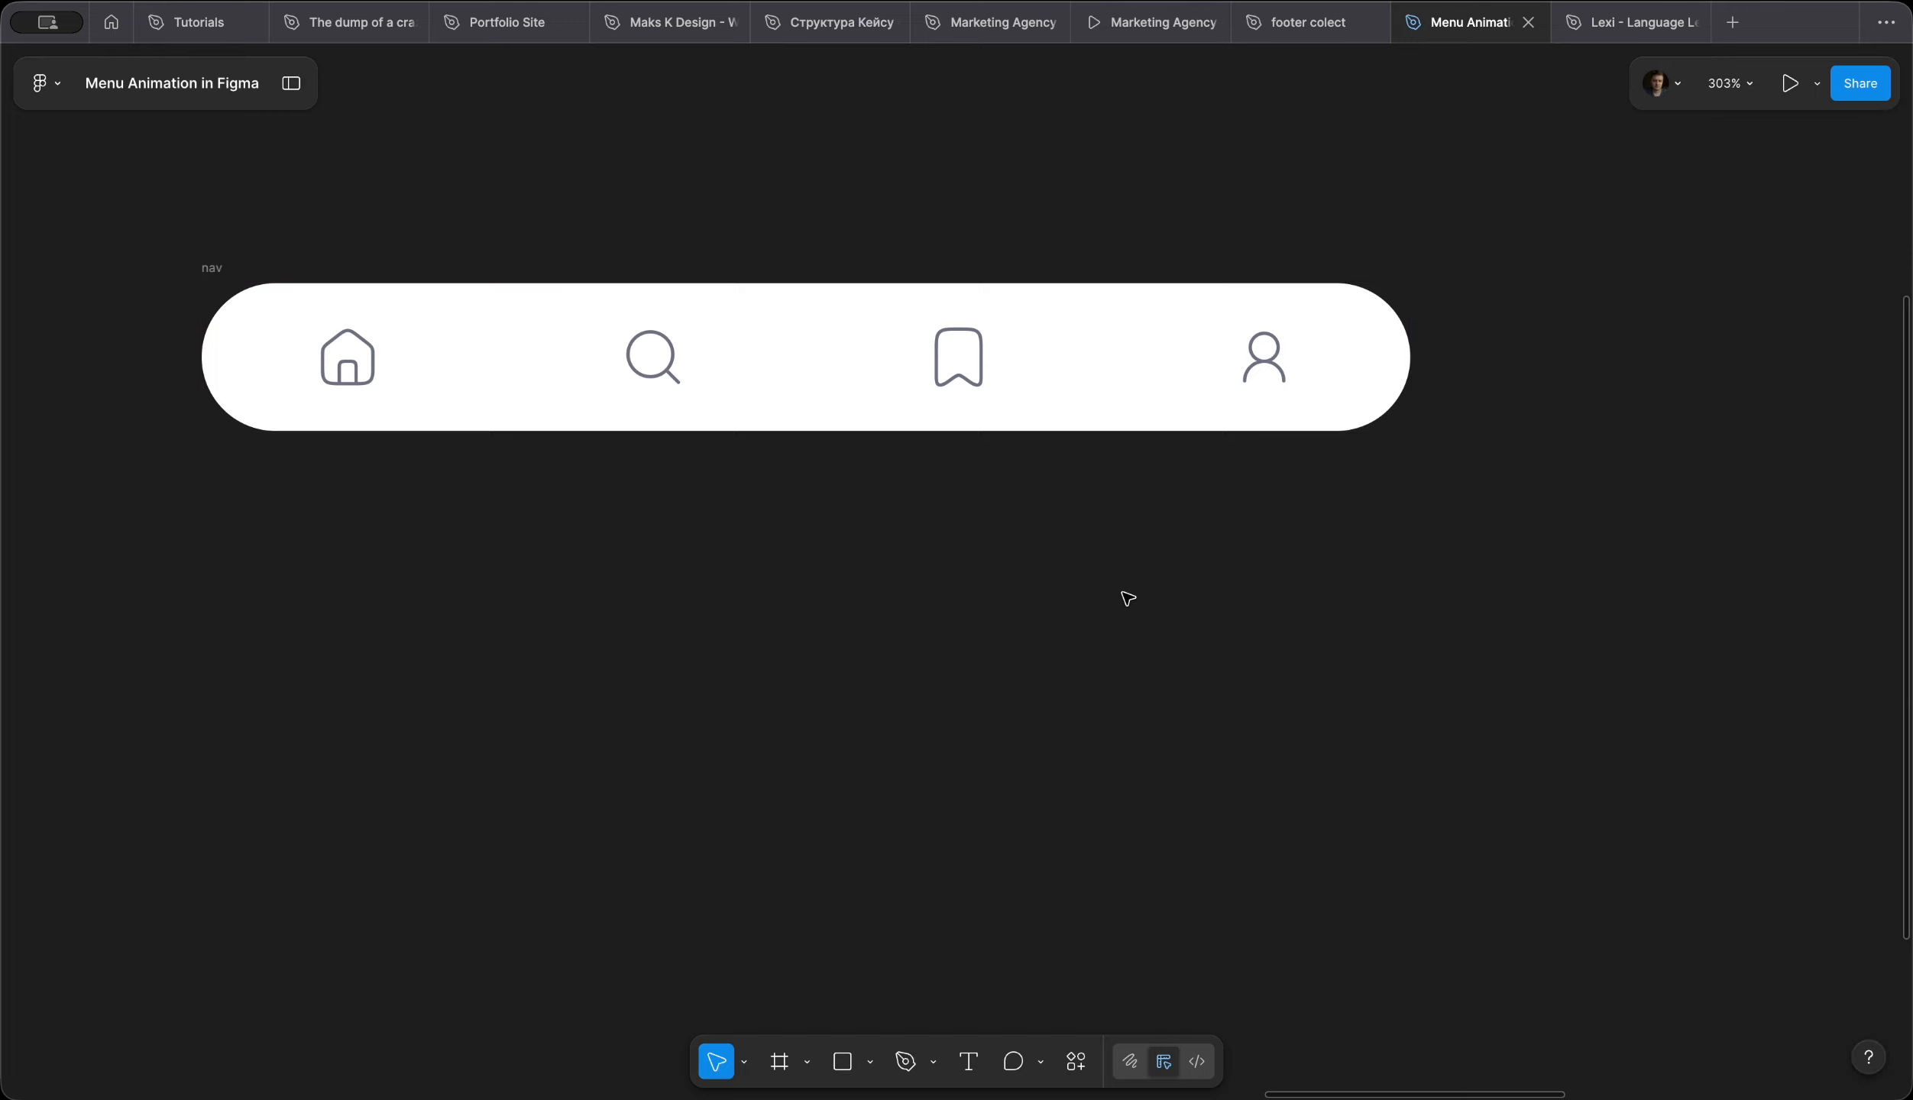
Step: Duplicate the nav frame four times, stacking the copies vertically below the original for five nav bars
scroll(1129, 598, "down", 5)
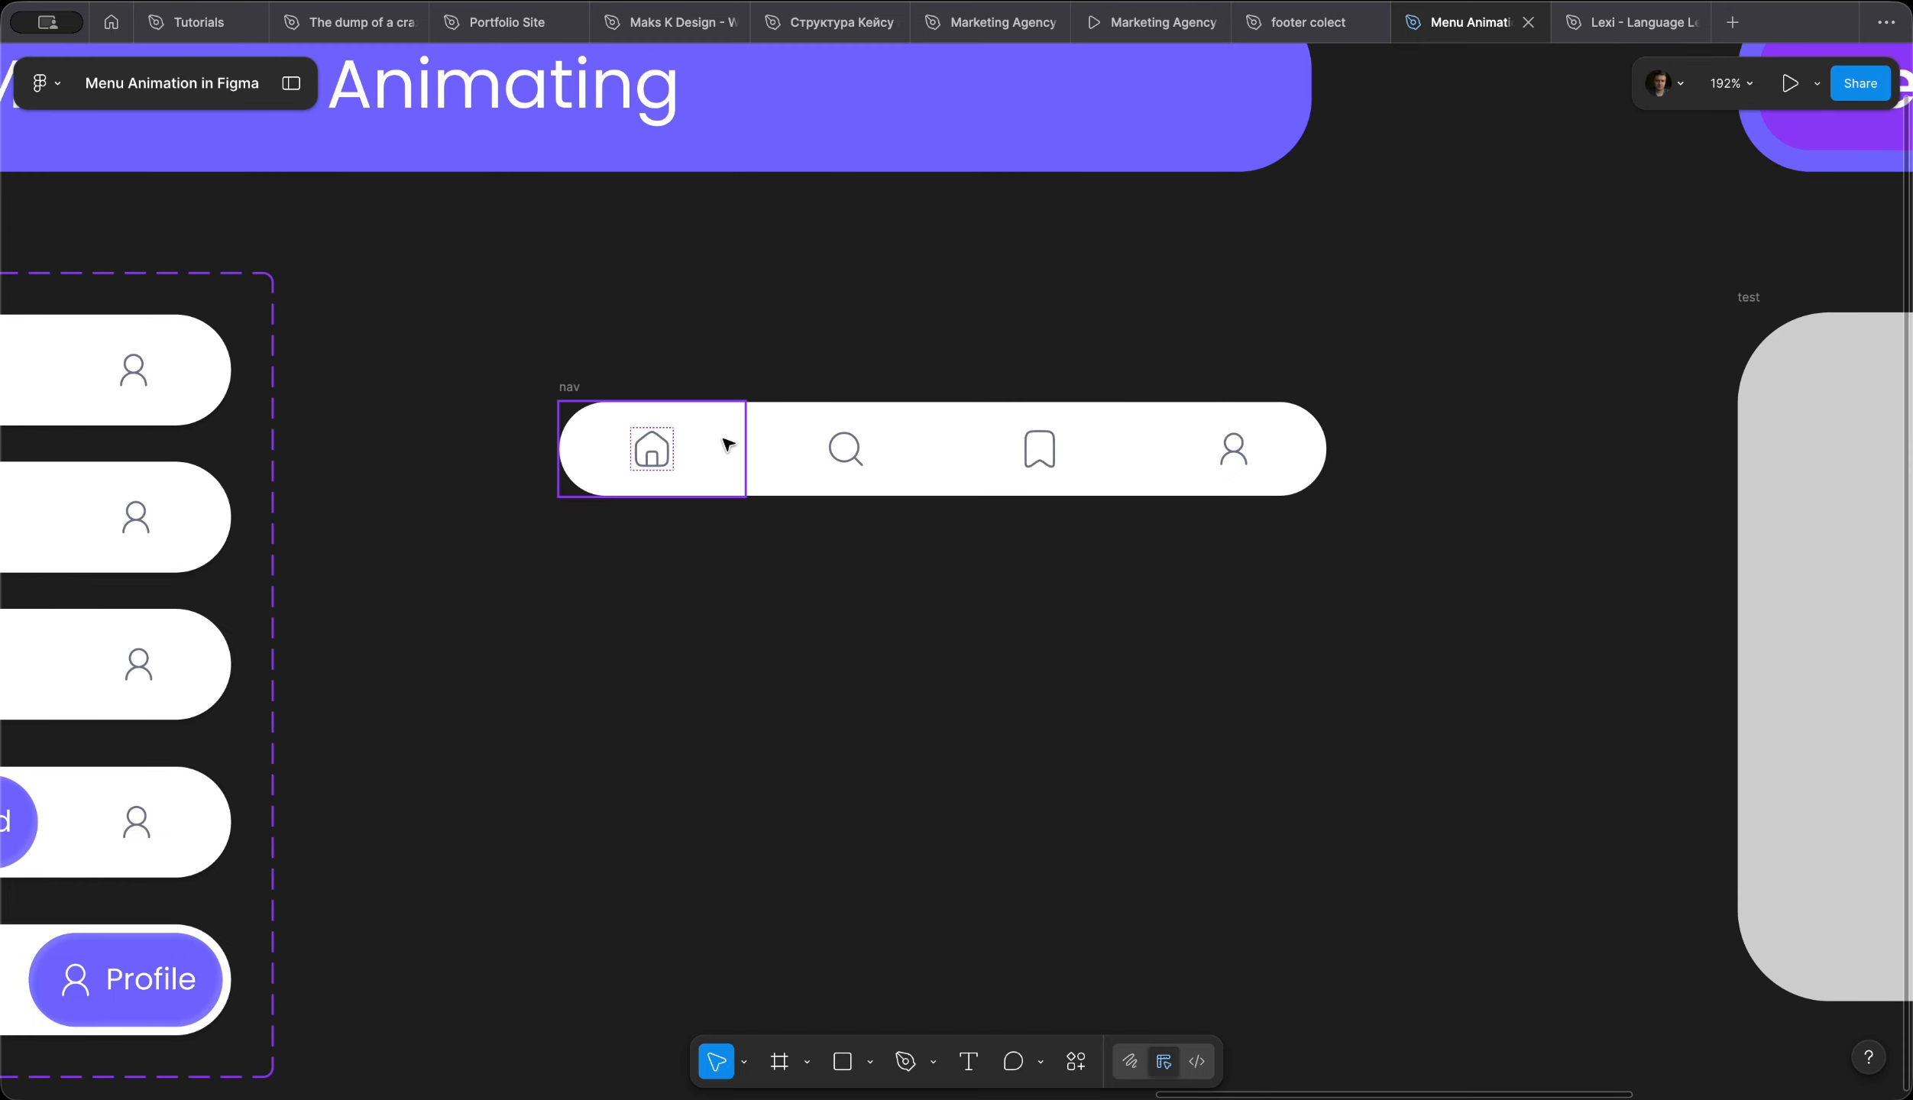
left_click(569, 384)
left_click_drag(809, 441, 653, 805)
key("alt")
scroll(653, 798, "down", 5)
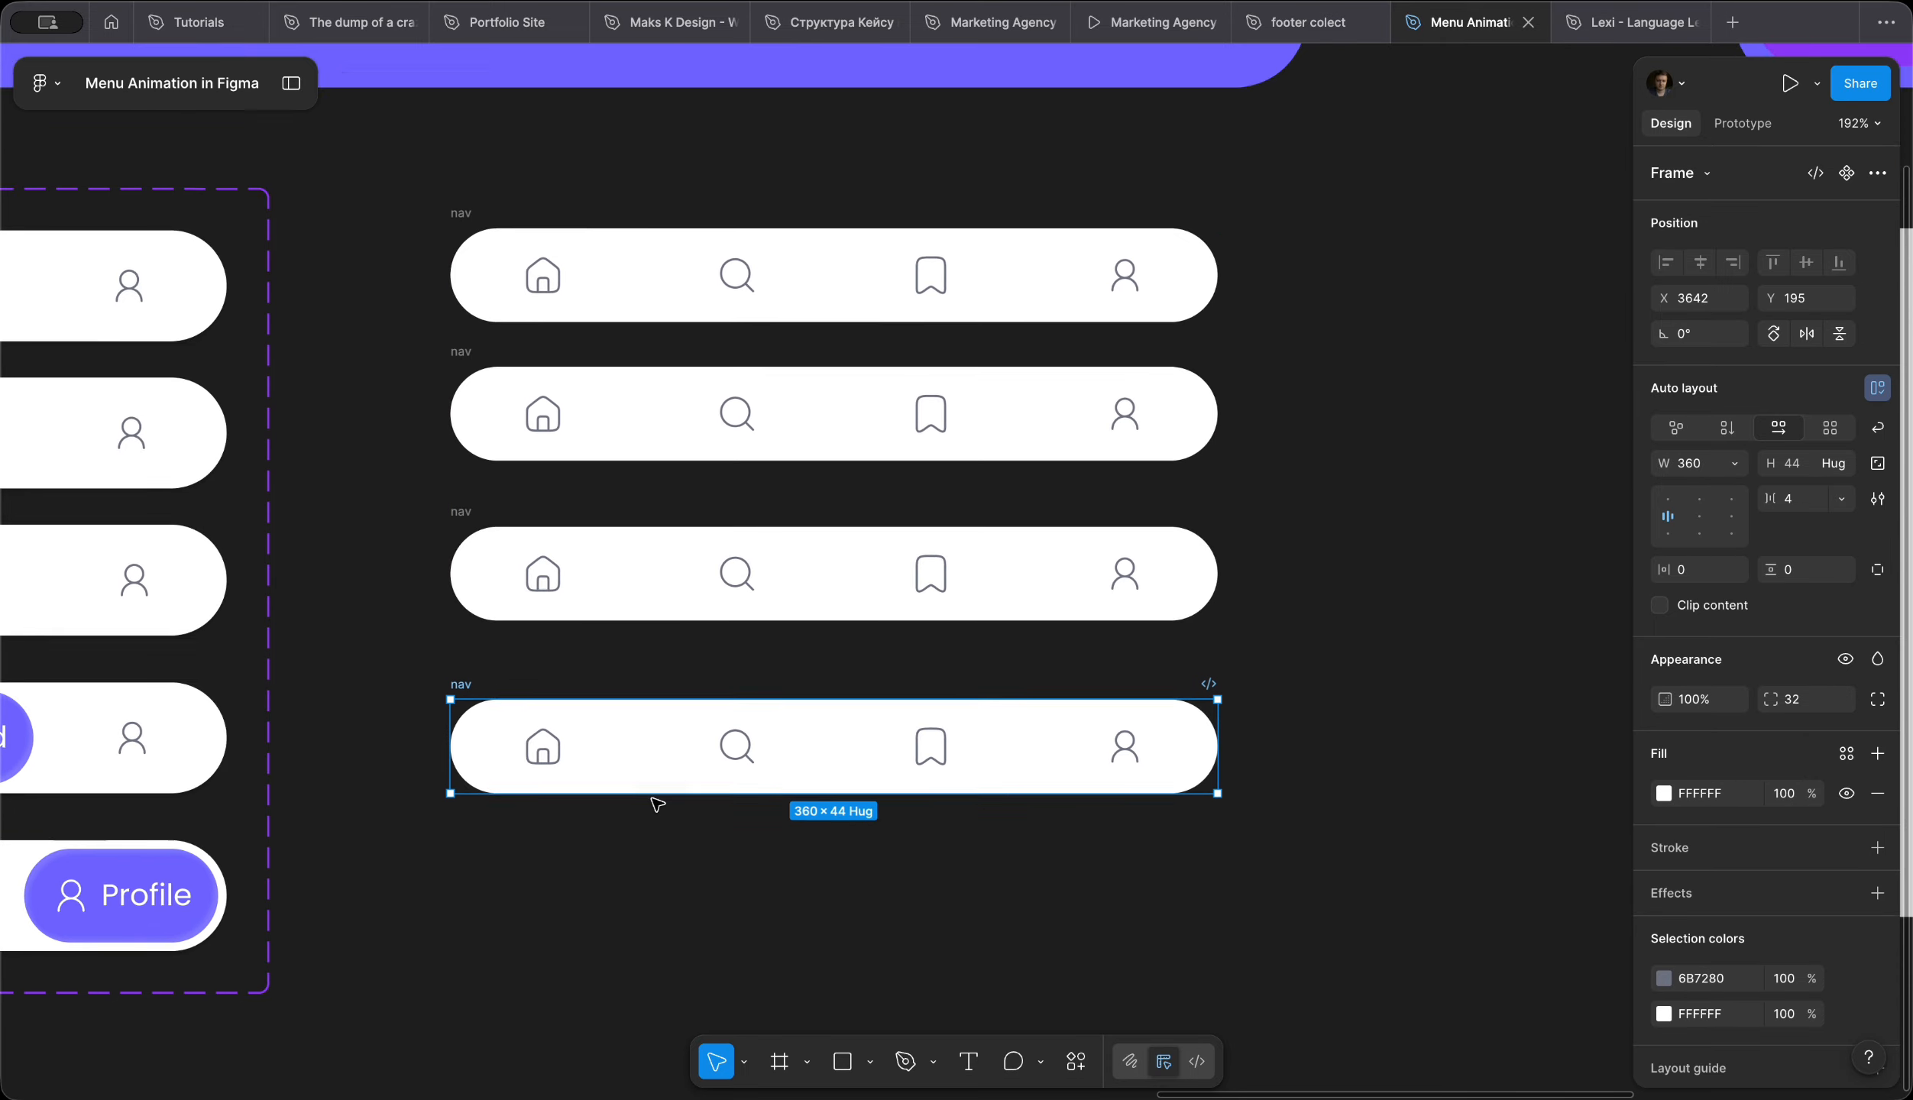
left_click_drag(670, 677, 668, 809)
scroll(674, 554, "up", 5)
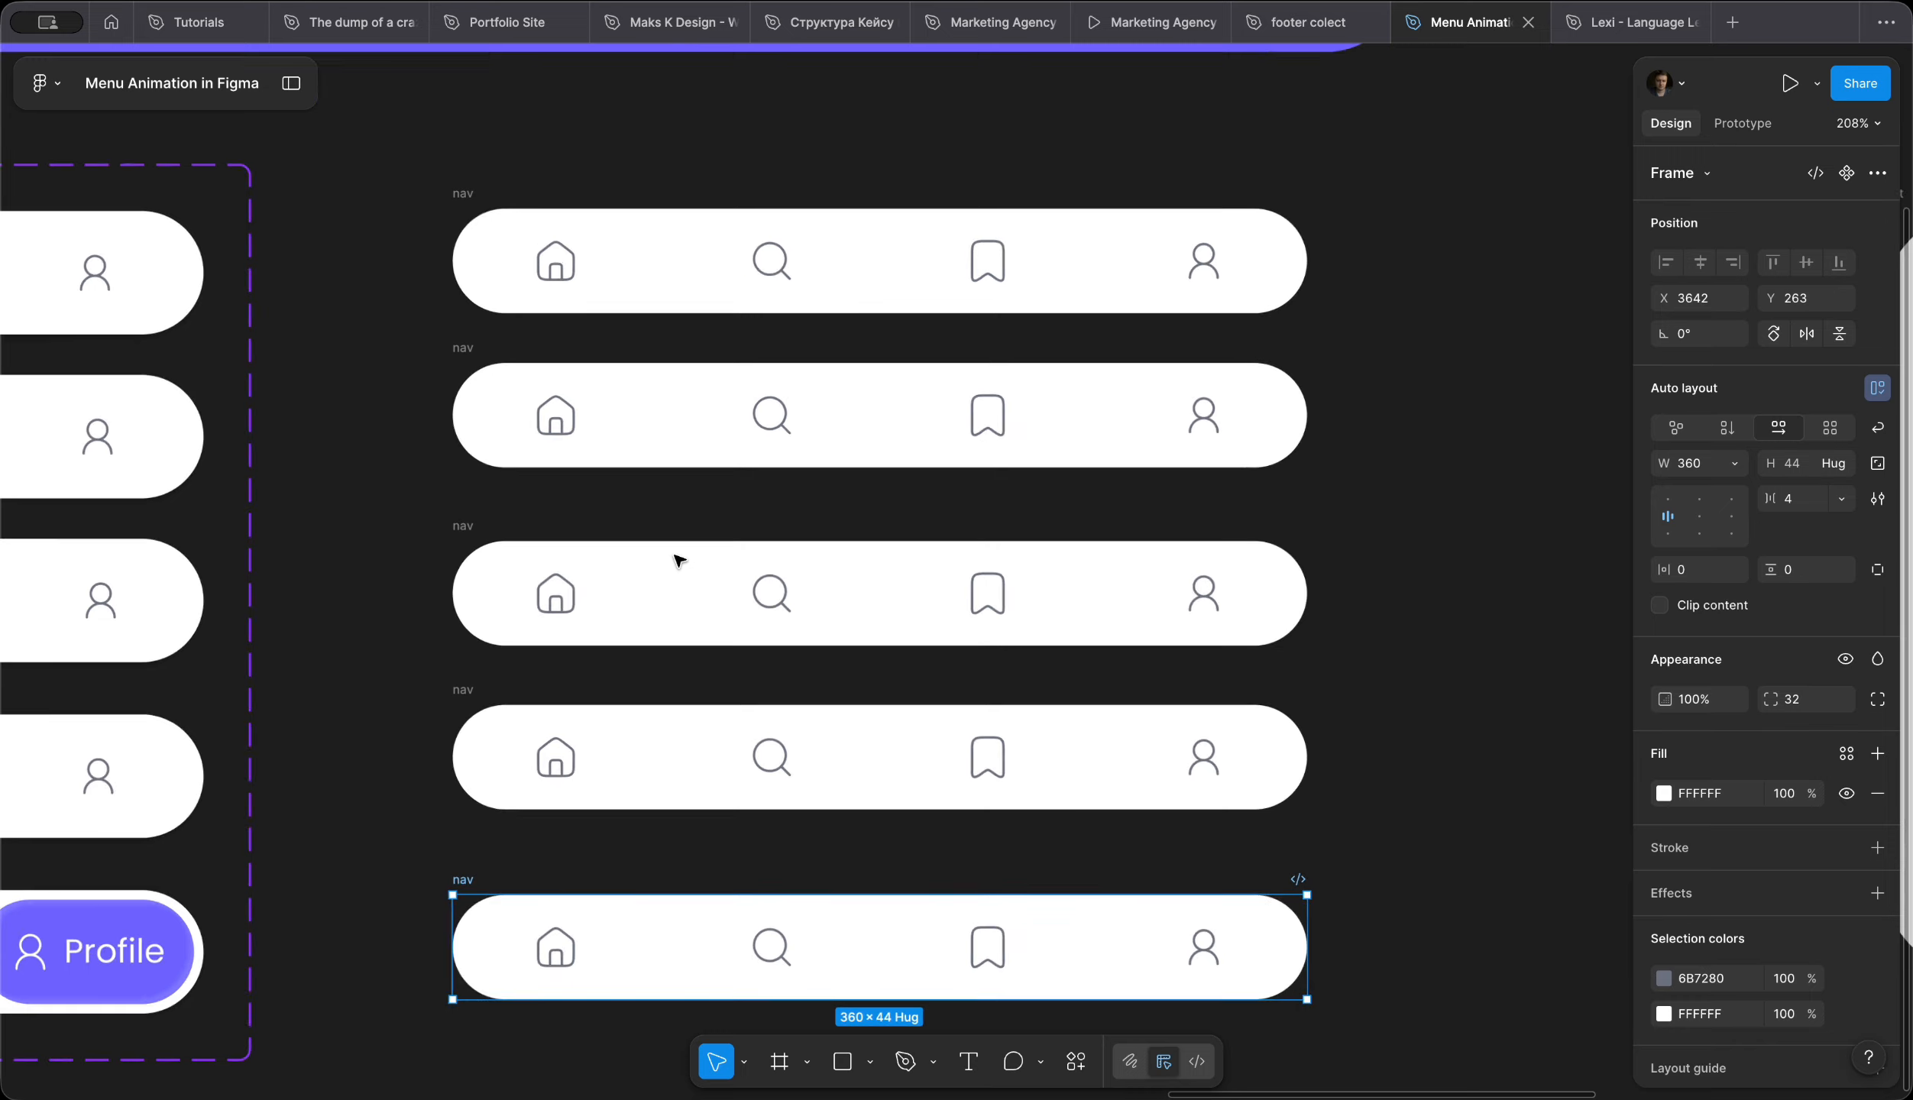
Step: Switch the home button in the second nav bar to the click variant
scroll(679, 562, "up", 1)
left_click(623, 388, "super")
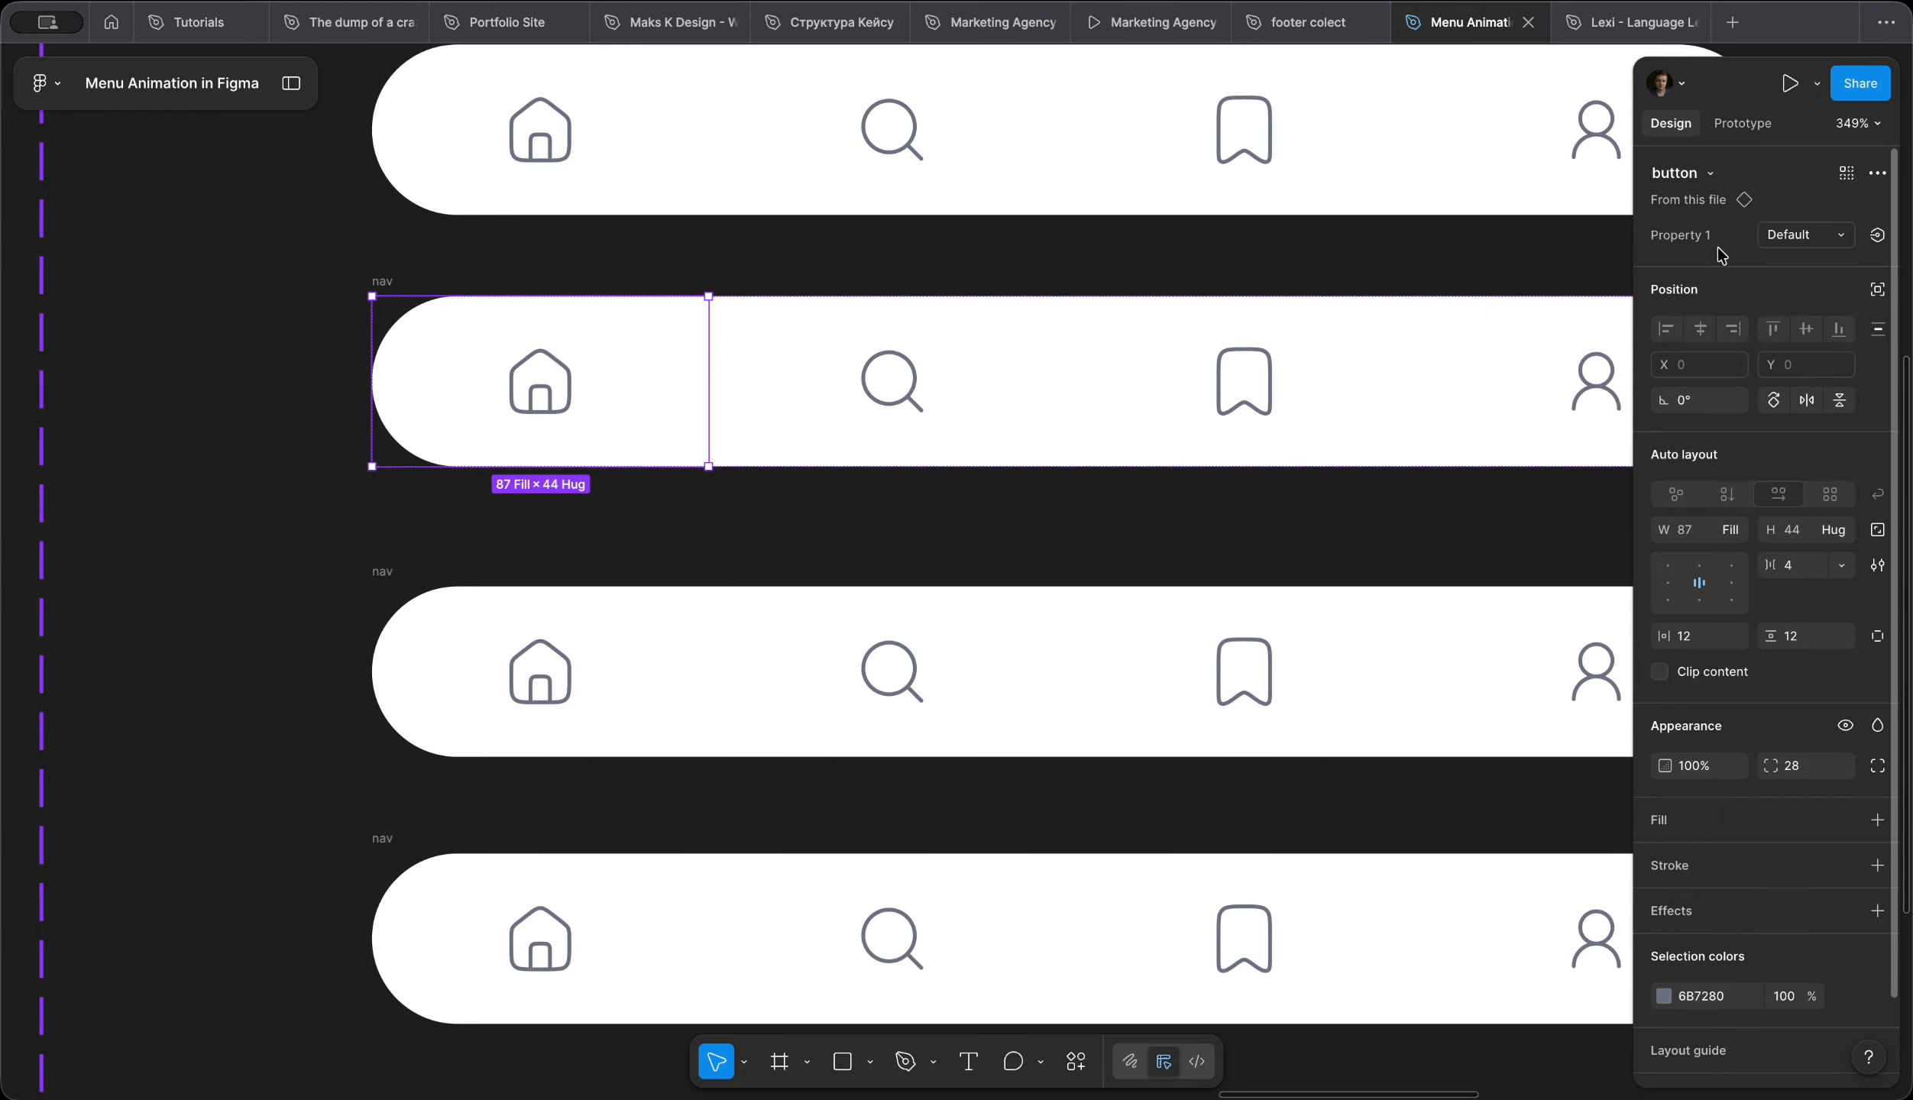
left_click(1799, 242)
left_click(1796, 261)
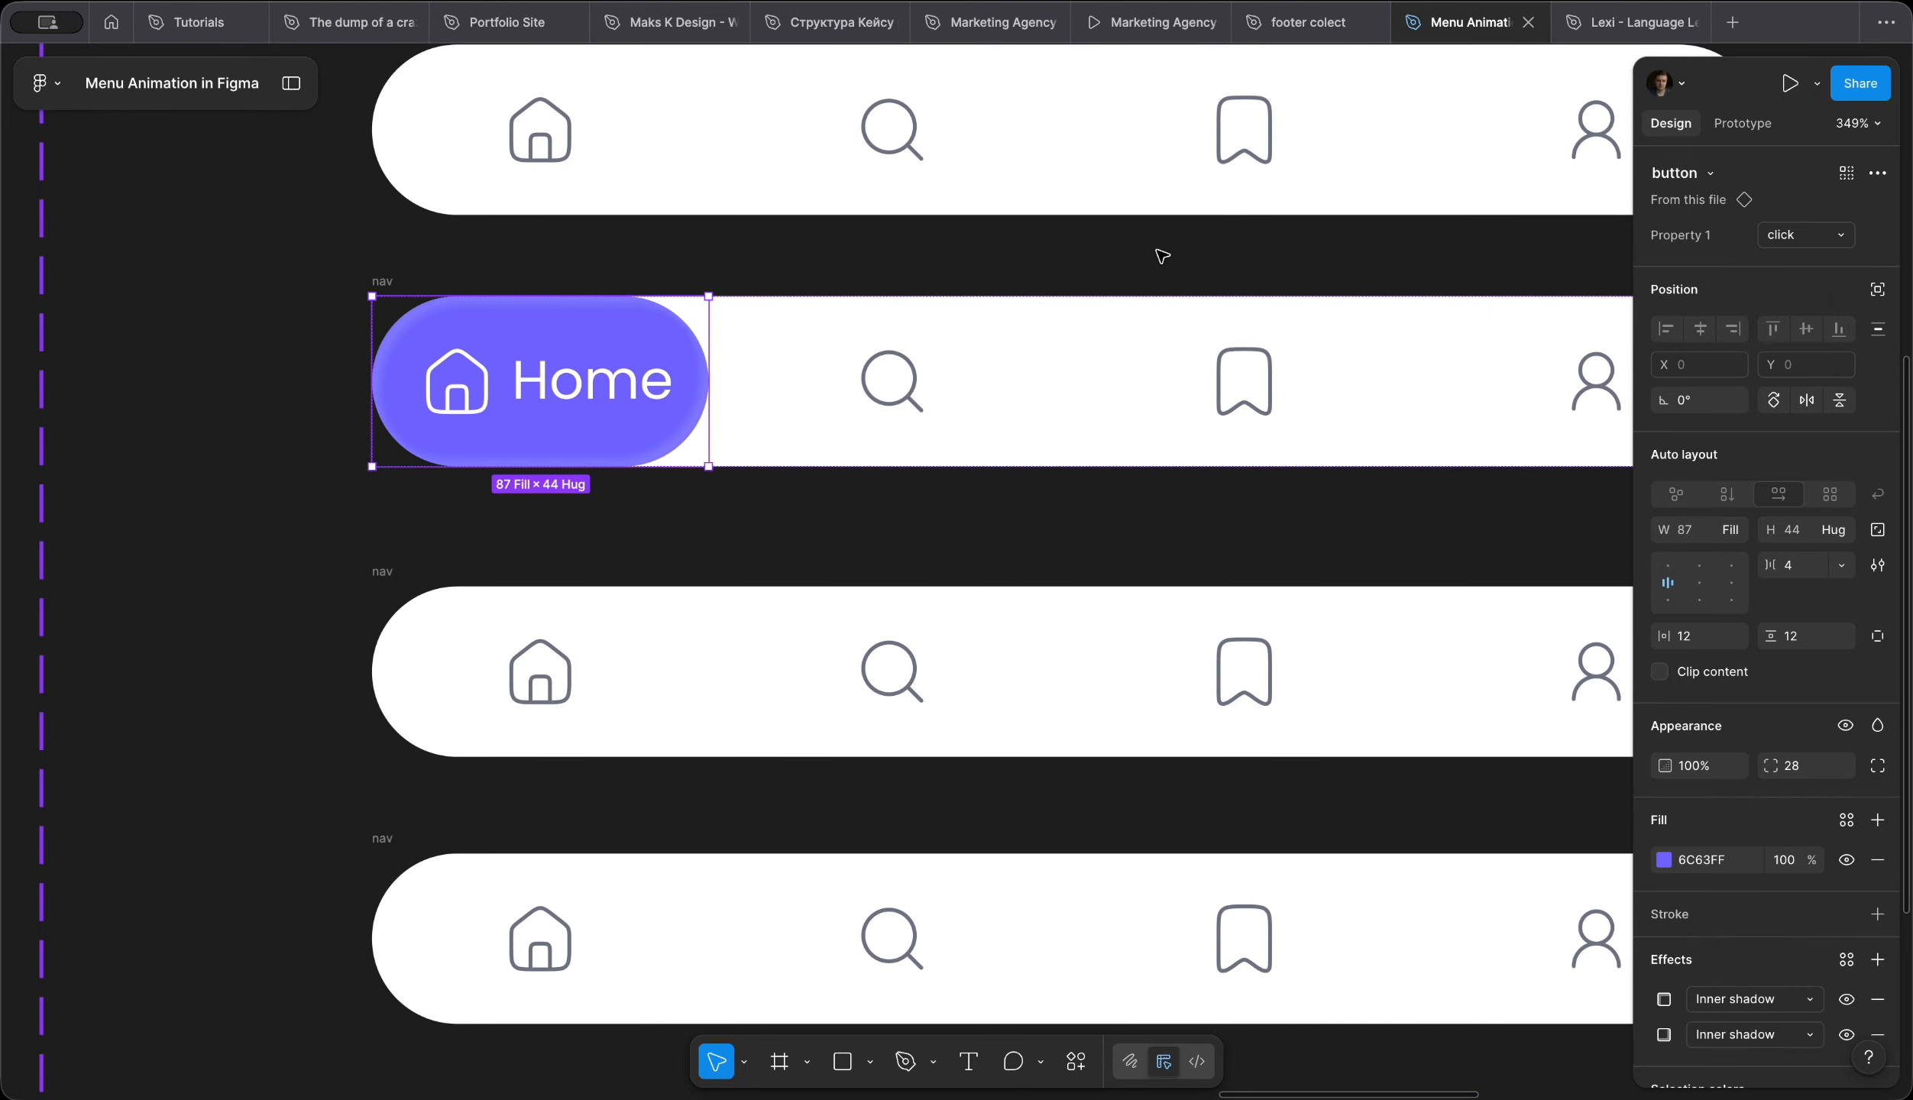
left_click(1086, 251)
Step: Give all five nav frames horizontal and vertical padding of 4 and clip their content
scroll(1087, 251, "down", 5)
scroll(1087, 251, "right", 1)
scroll(1087, 251, "up", 1)
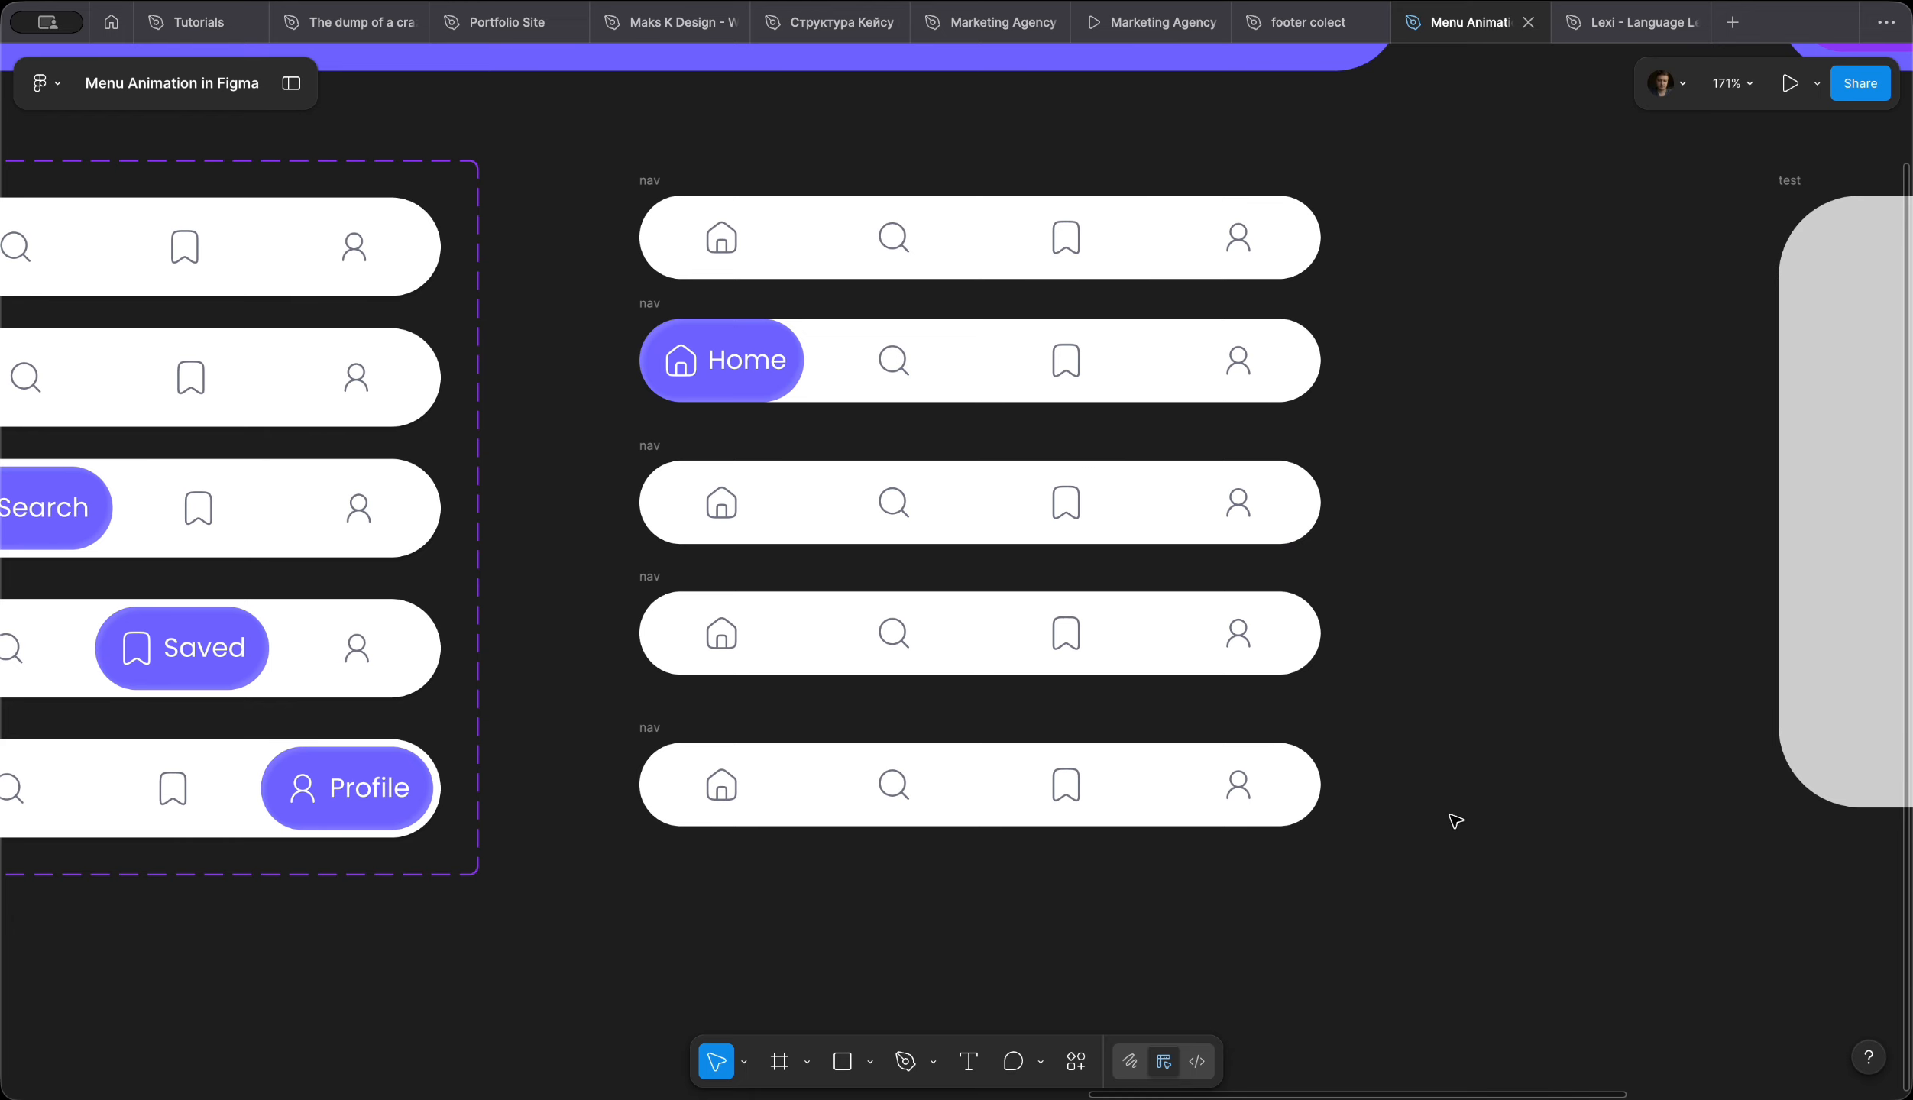
left_click_drag(1439, 845, 560, 137)
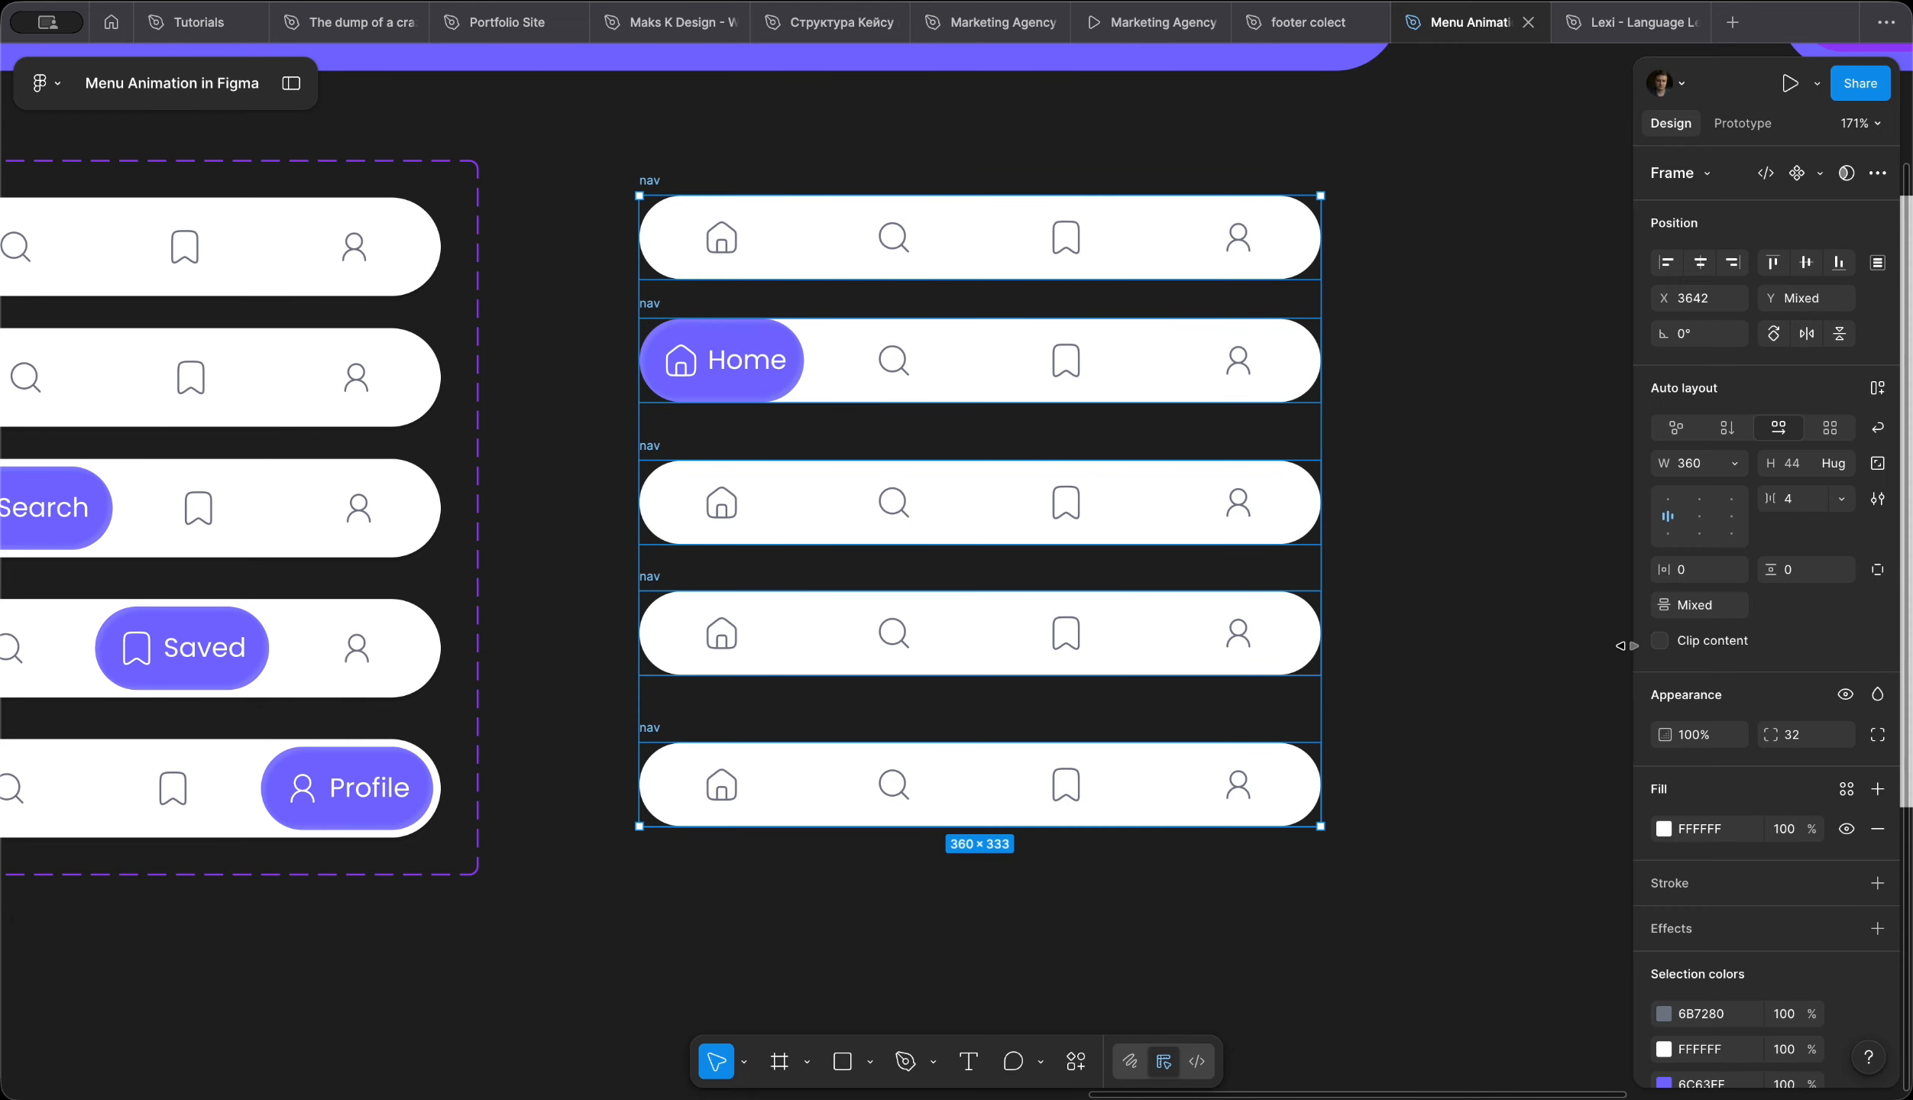
type("4")
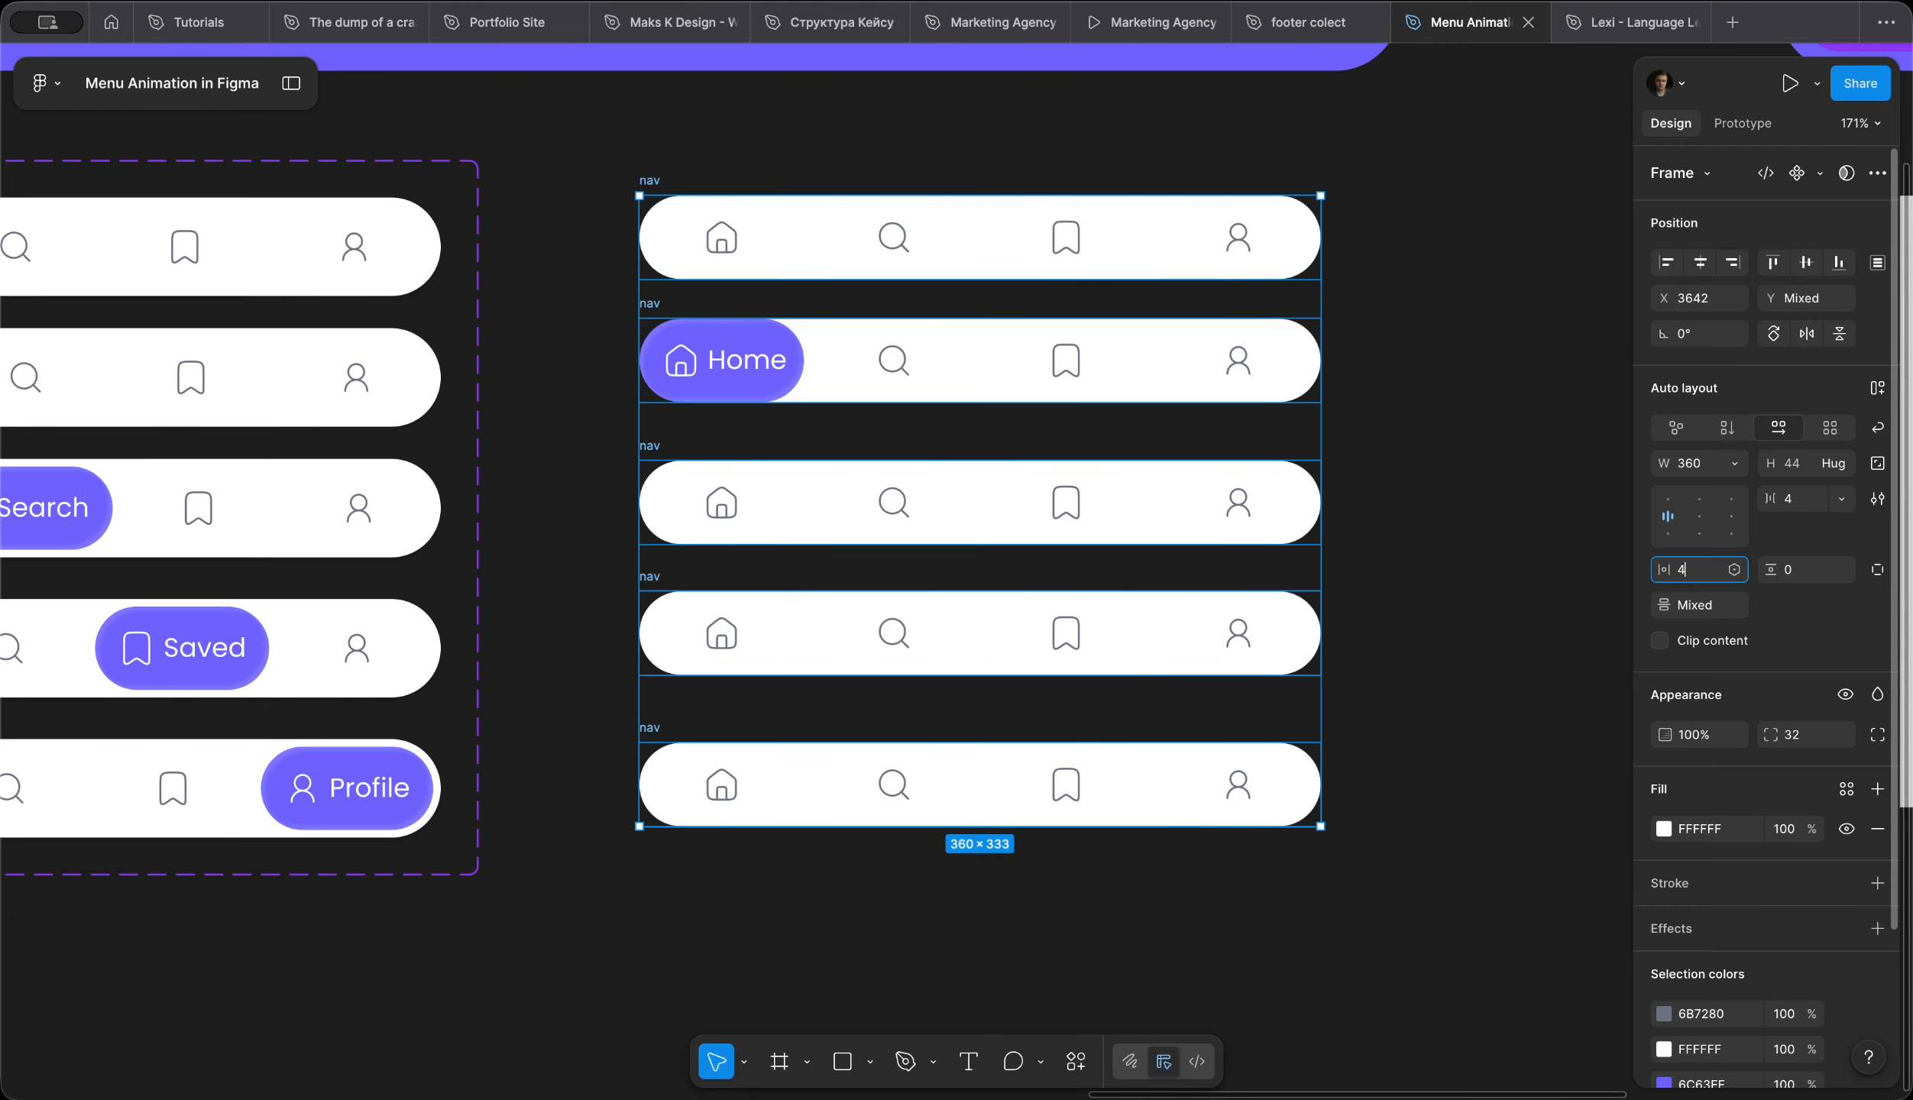
left_click(1809, 577)
type("4")
left_click(1792, 647)
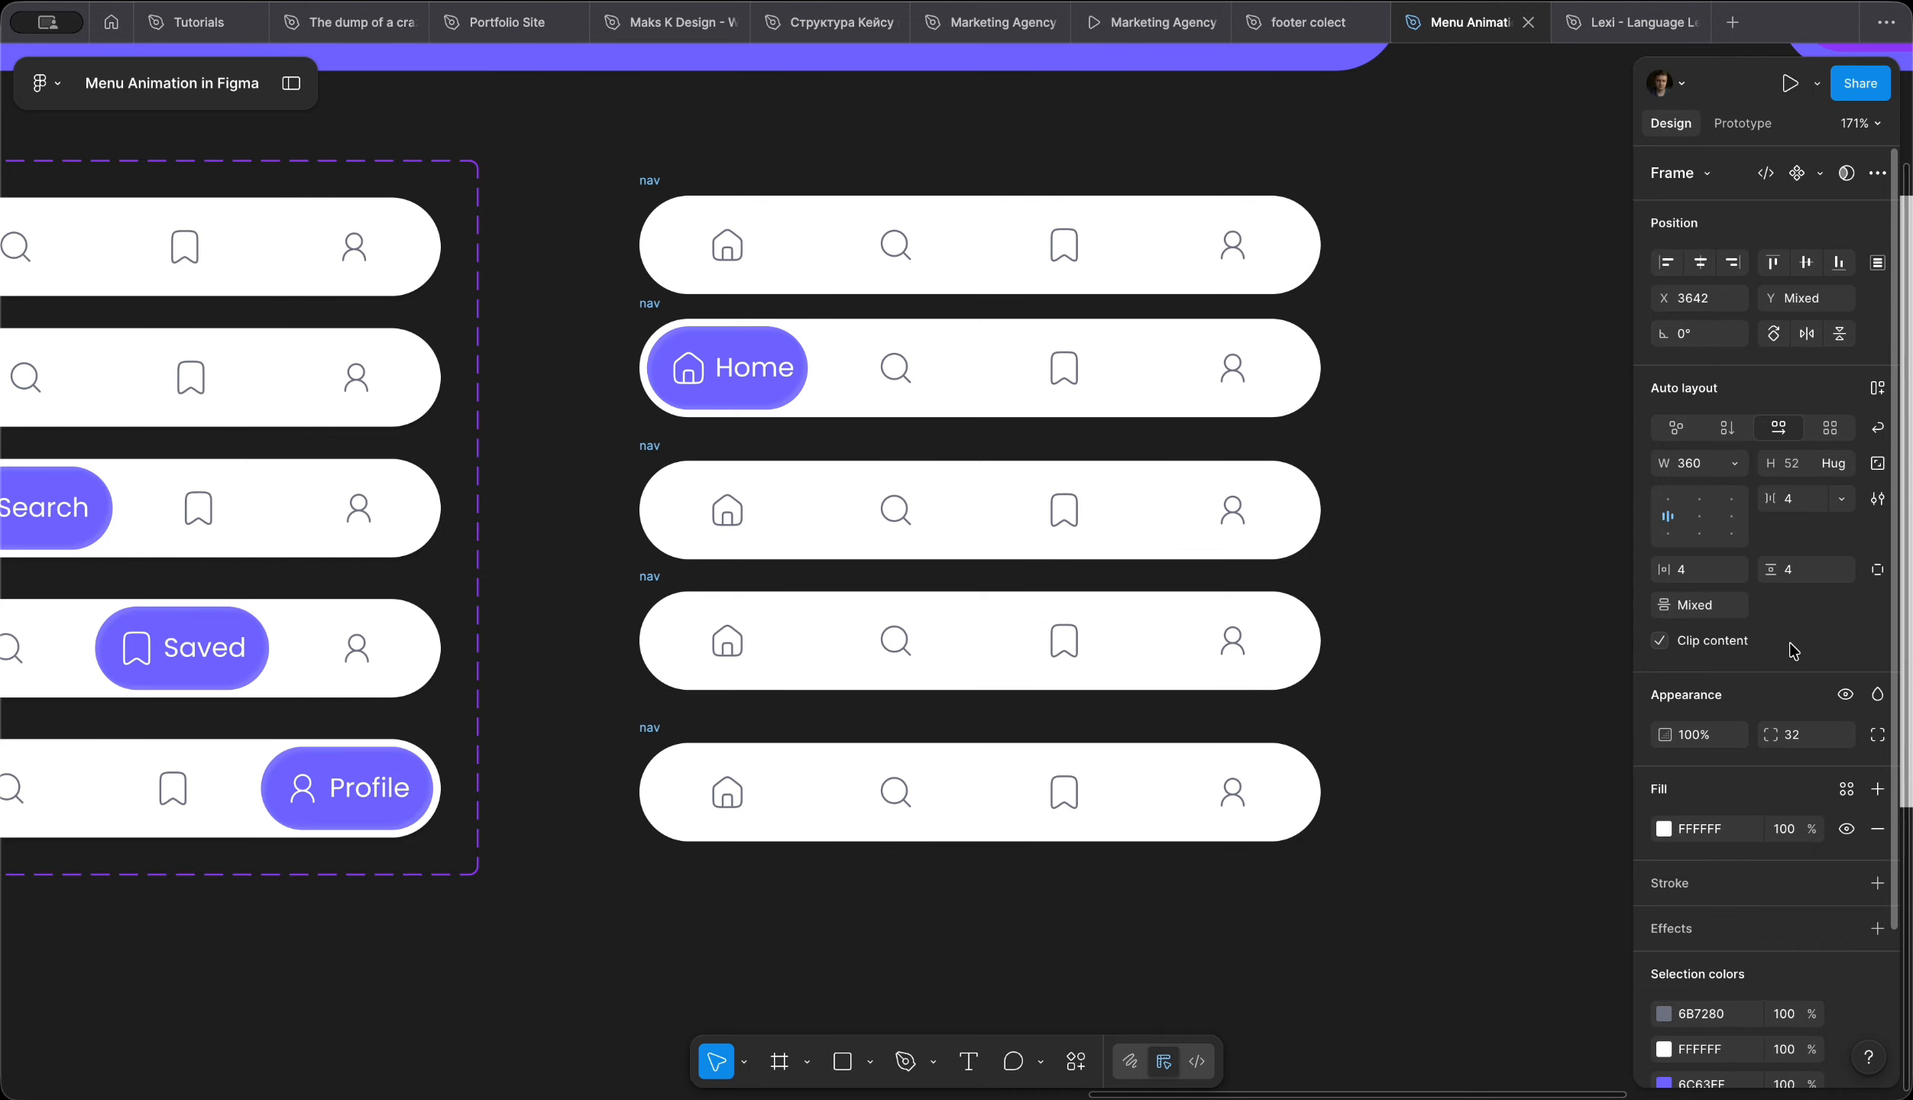
left_click(1422, 510)
Step: Switch the search button in the third nav bar to the click variant
scroll(1093, 389, "up", 5, "ctrl")
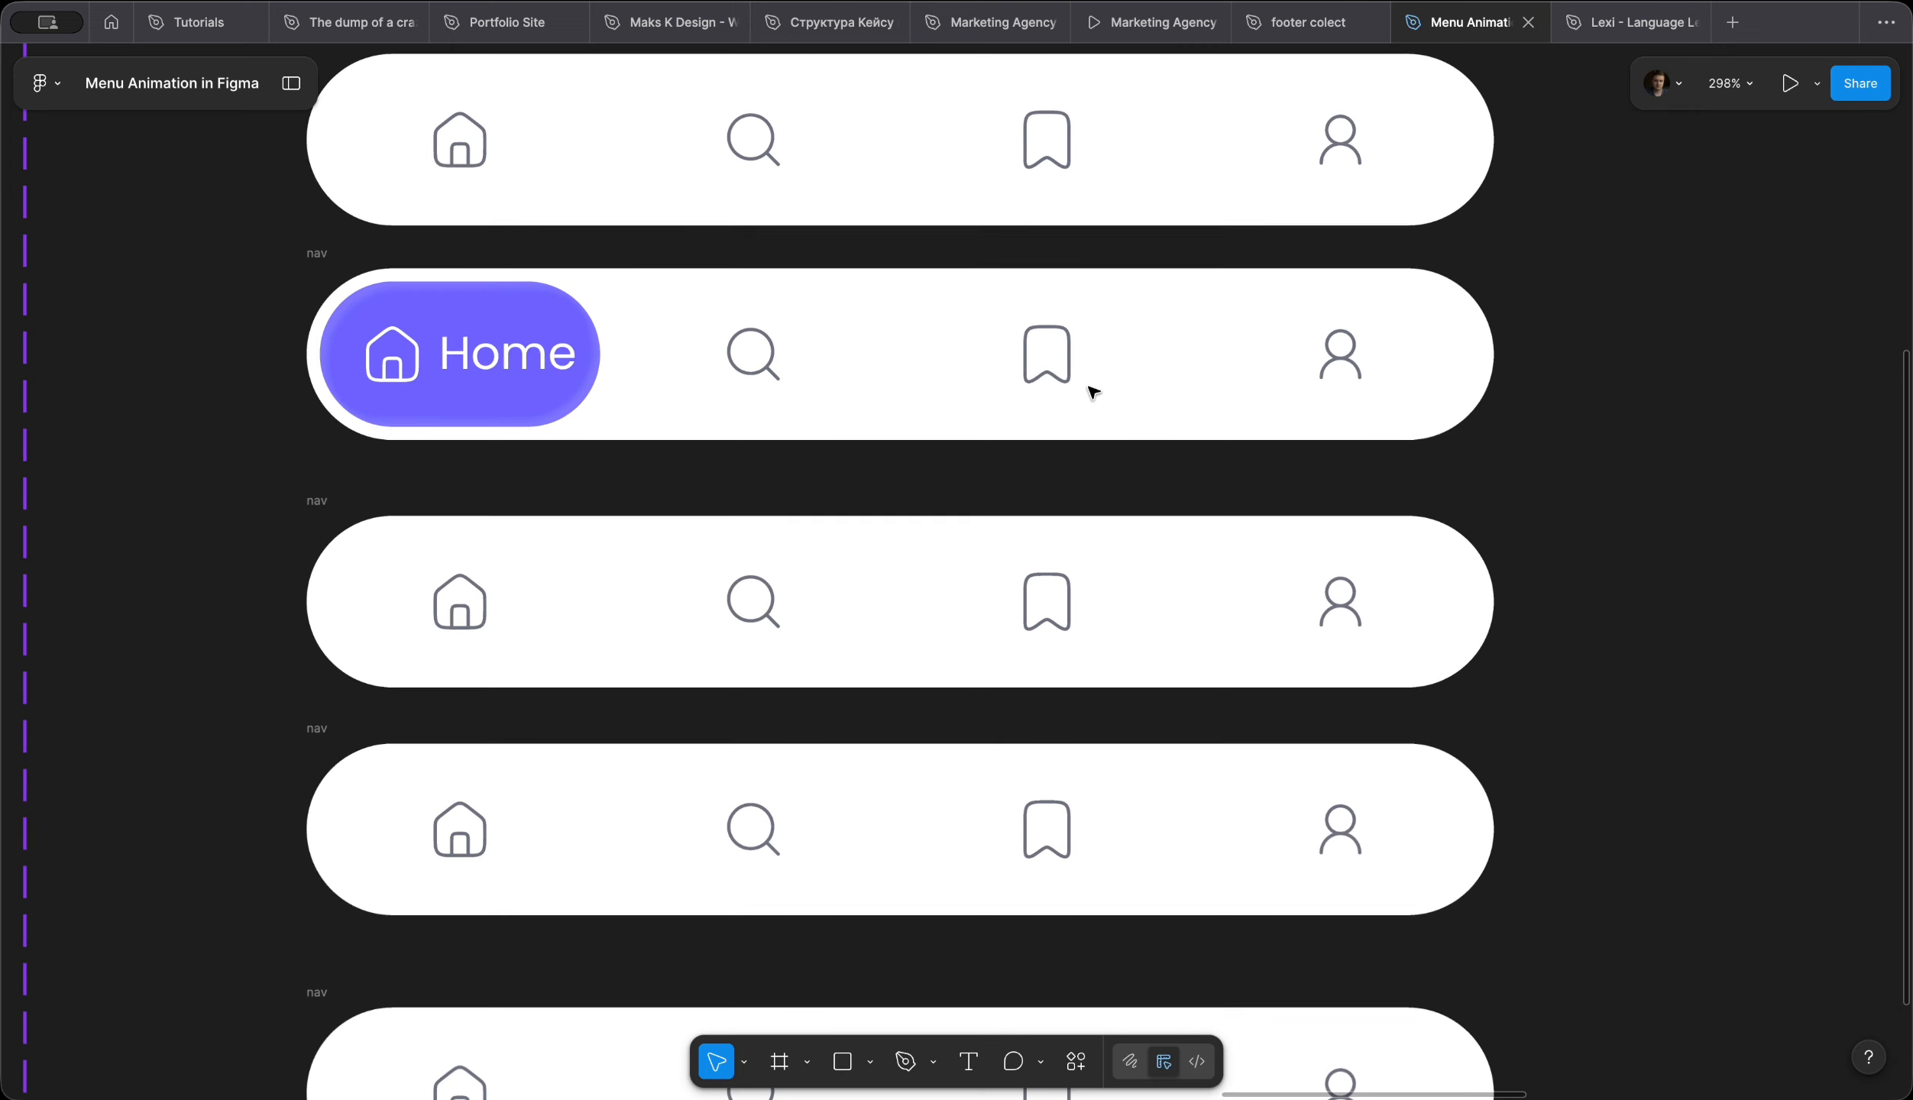
left_click(794, 593)
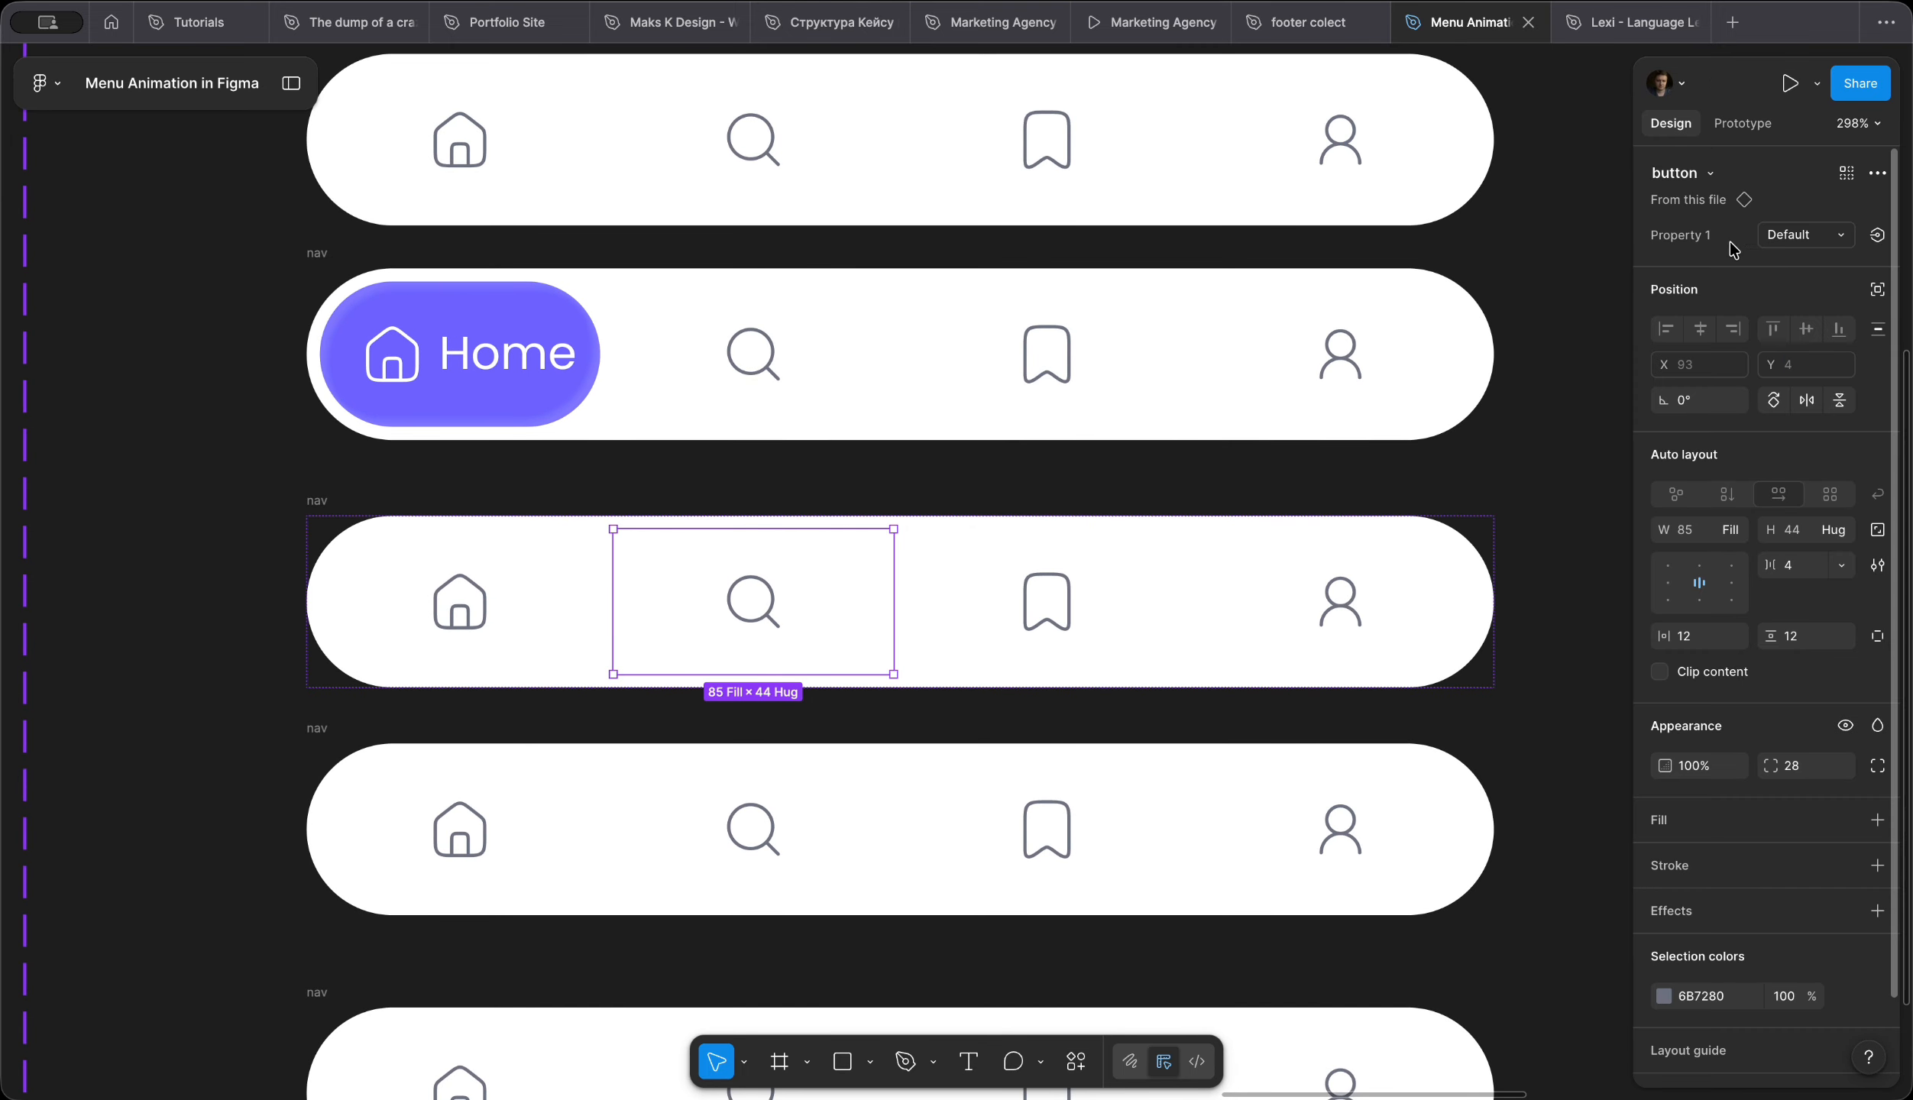
left_click(1770, 239)
left_click(1797, 261)
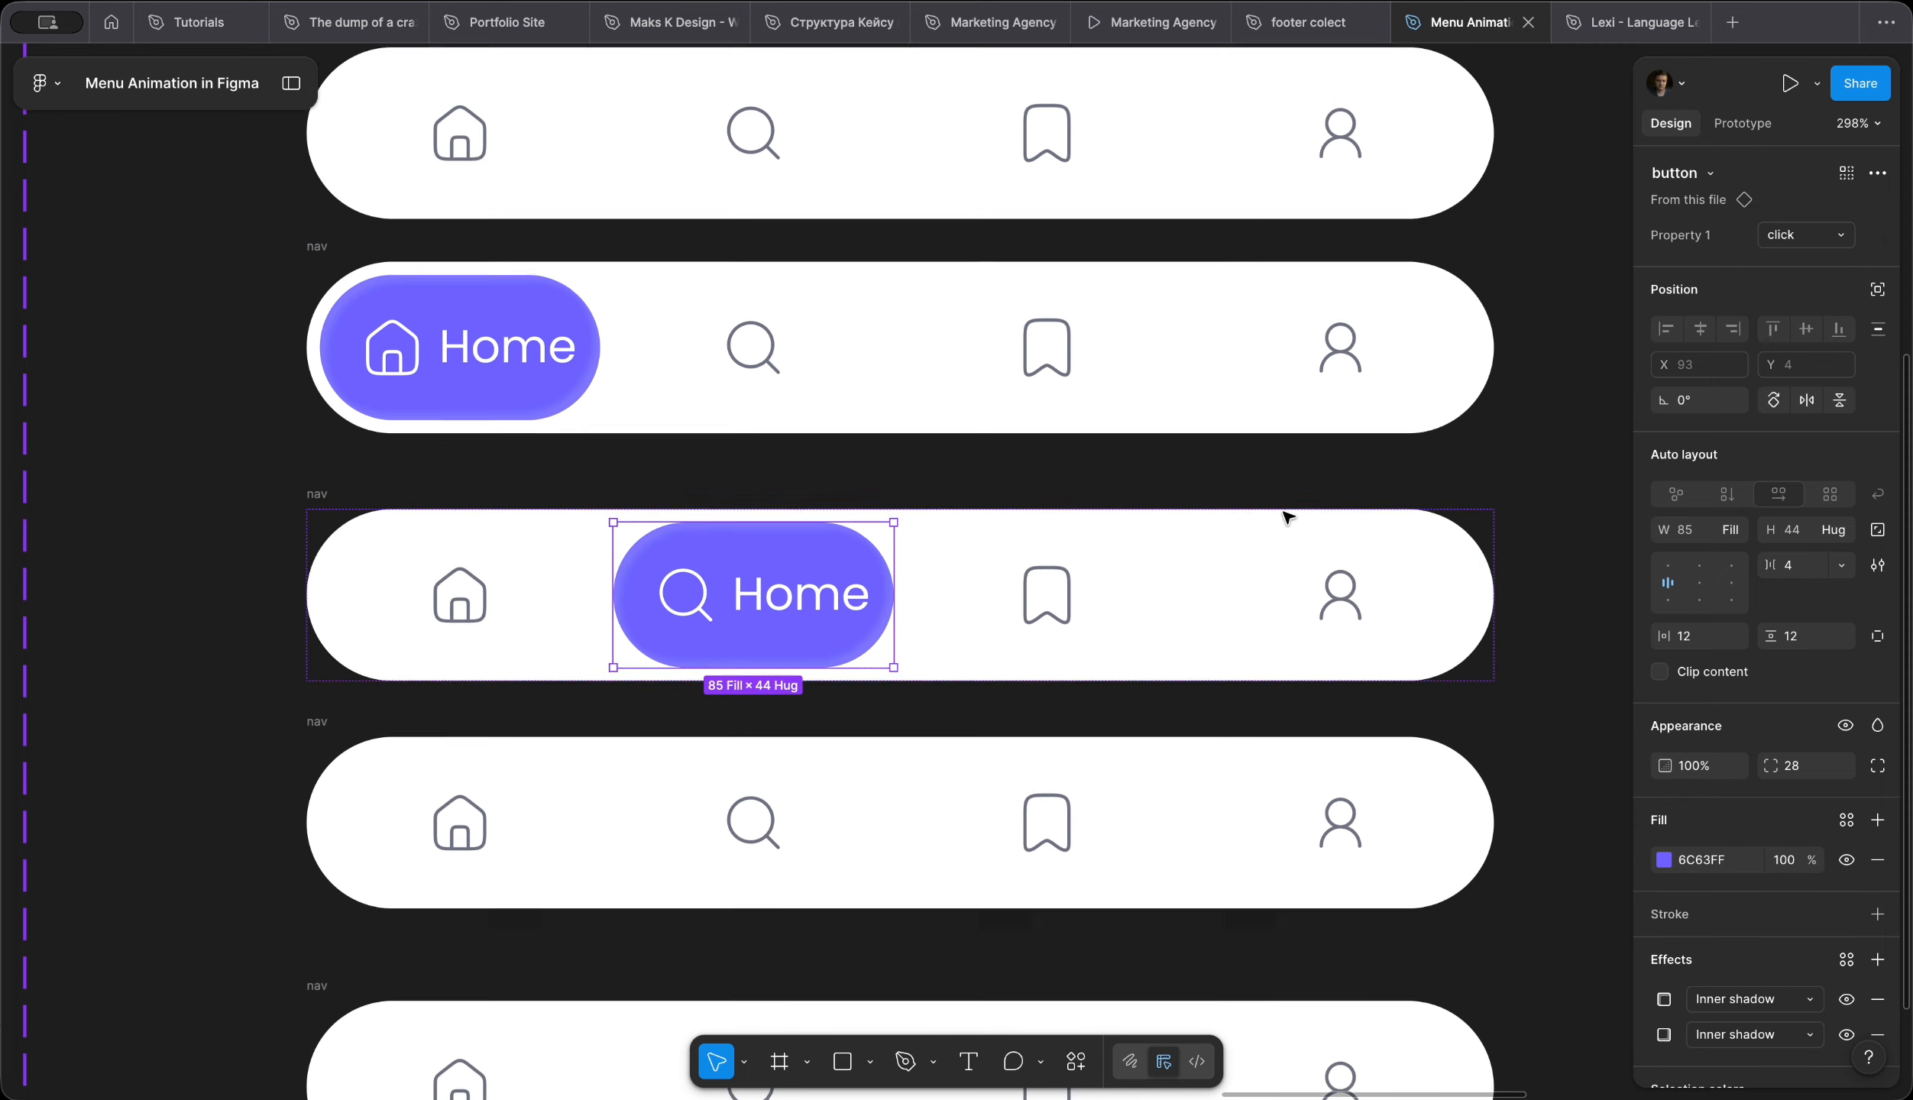
Step: Switch the bookmark button in the fourth nav bar to the click variant
scroll(1288, 518, "down", 3)
left_click(1065, 571)
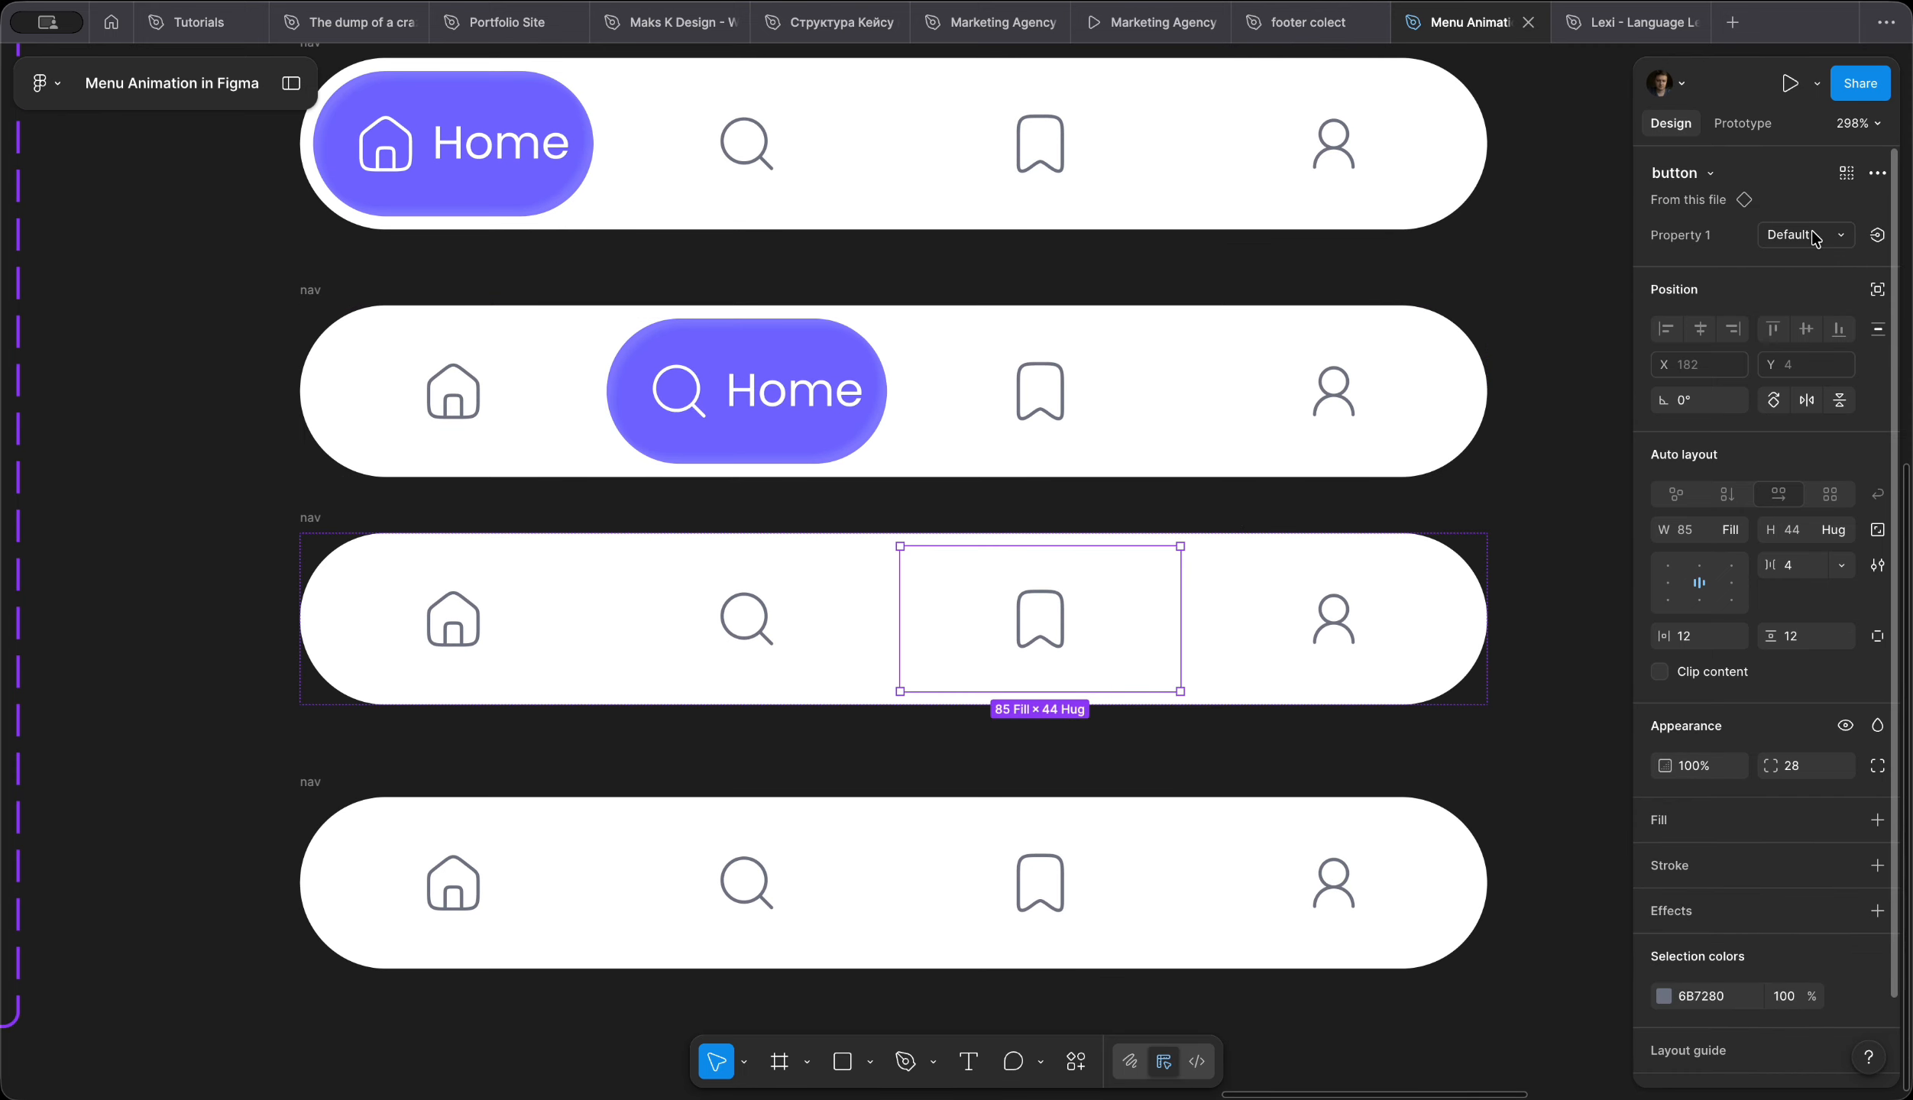
left_click(1814, 239)
left_click(1807, 259)
Step: Switch the user button in the fifth nav bar to the click variant
scroll(1358, 392, "down", 3)
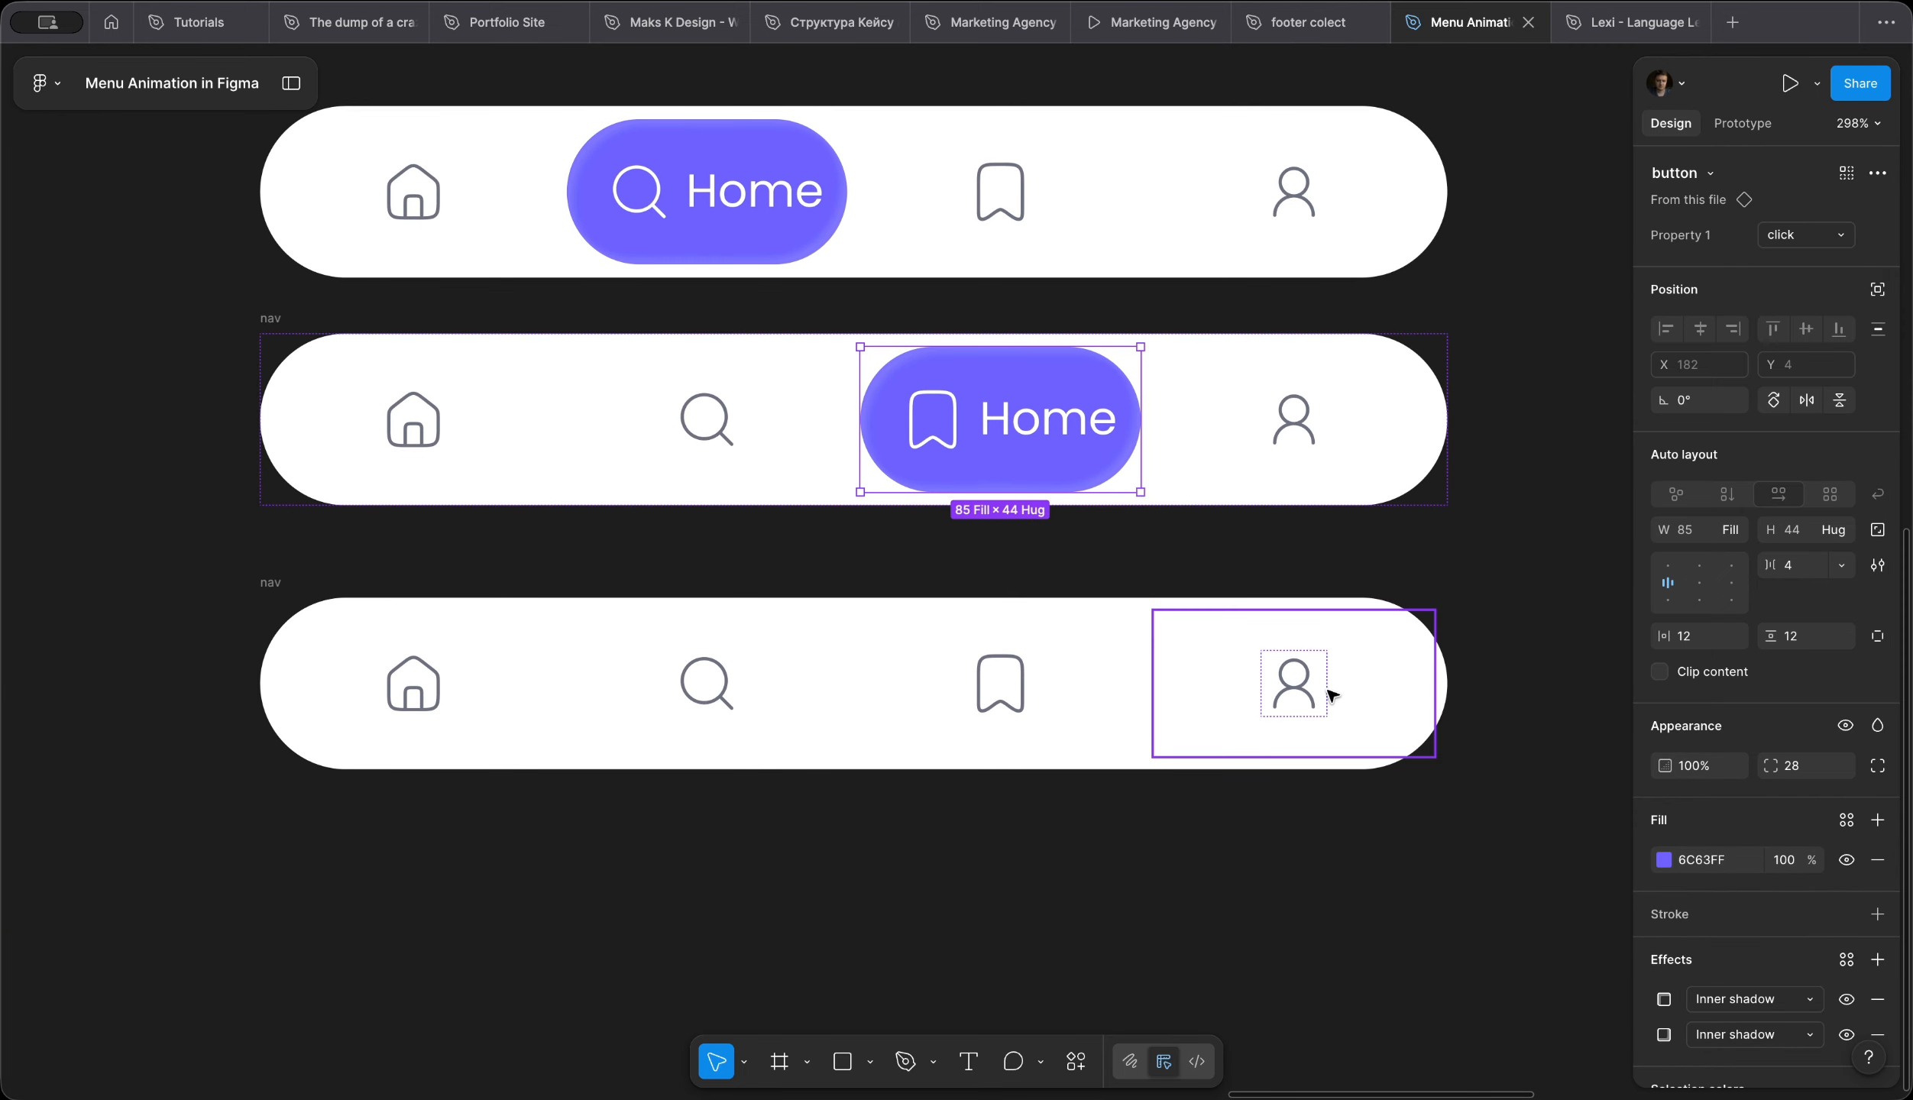
left_click(1331, 694)
left_click(1782, 240)
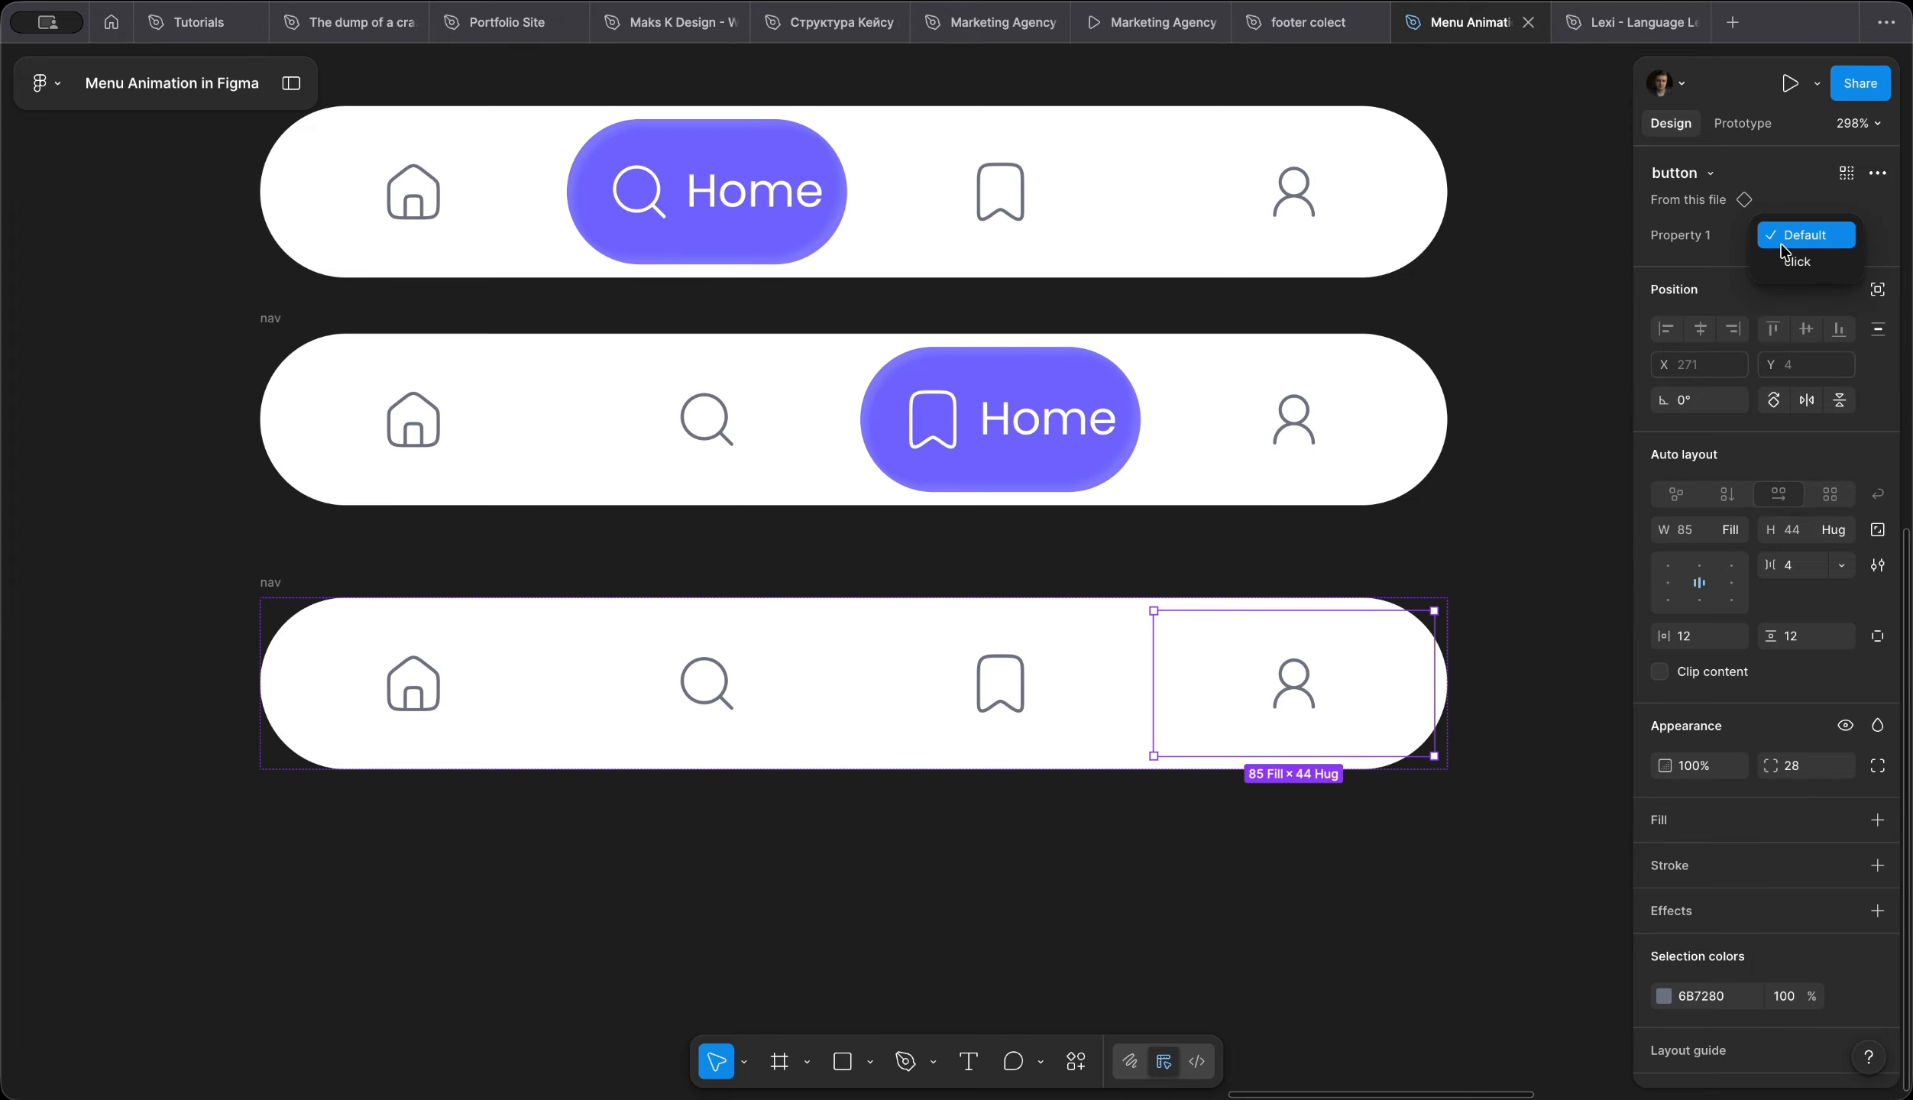
left_click(1781, 261)
Step: Set the width of the four purple active buttons across the nav bars to hug contents
scroll(1451, 393, "down", 3)
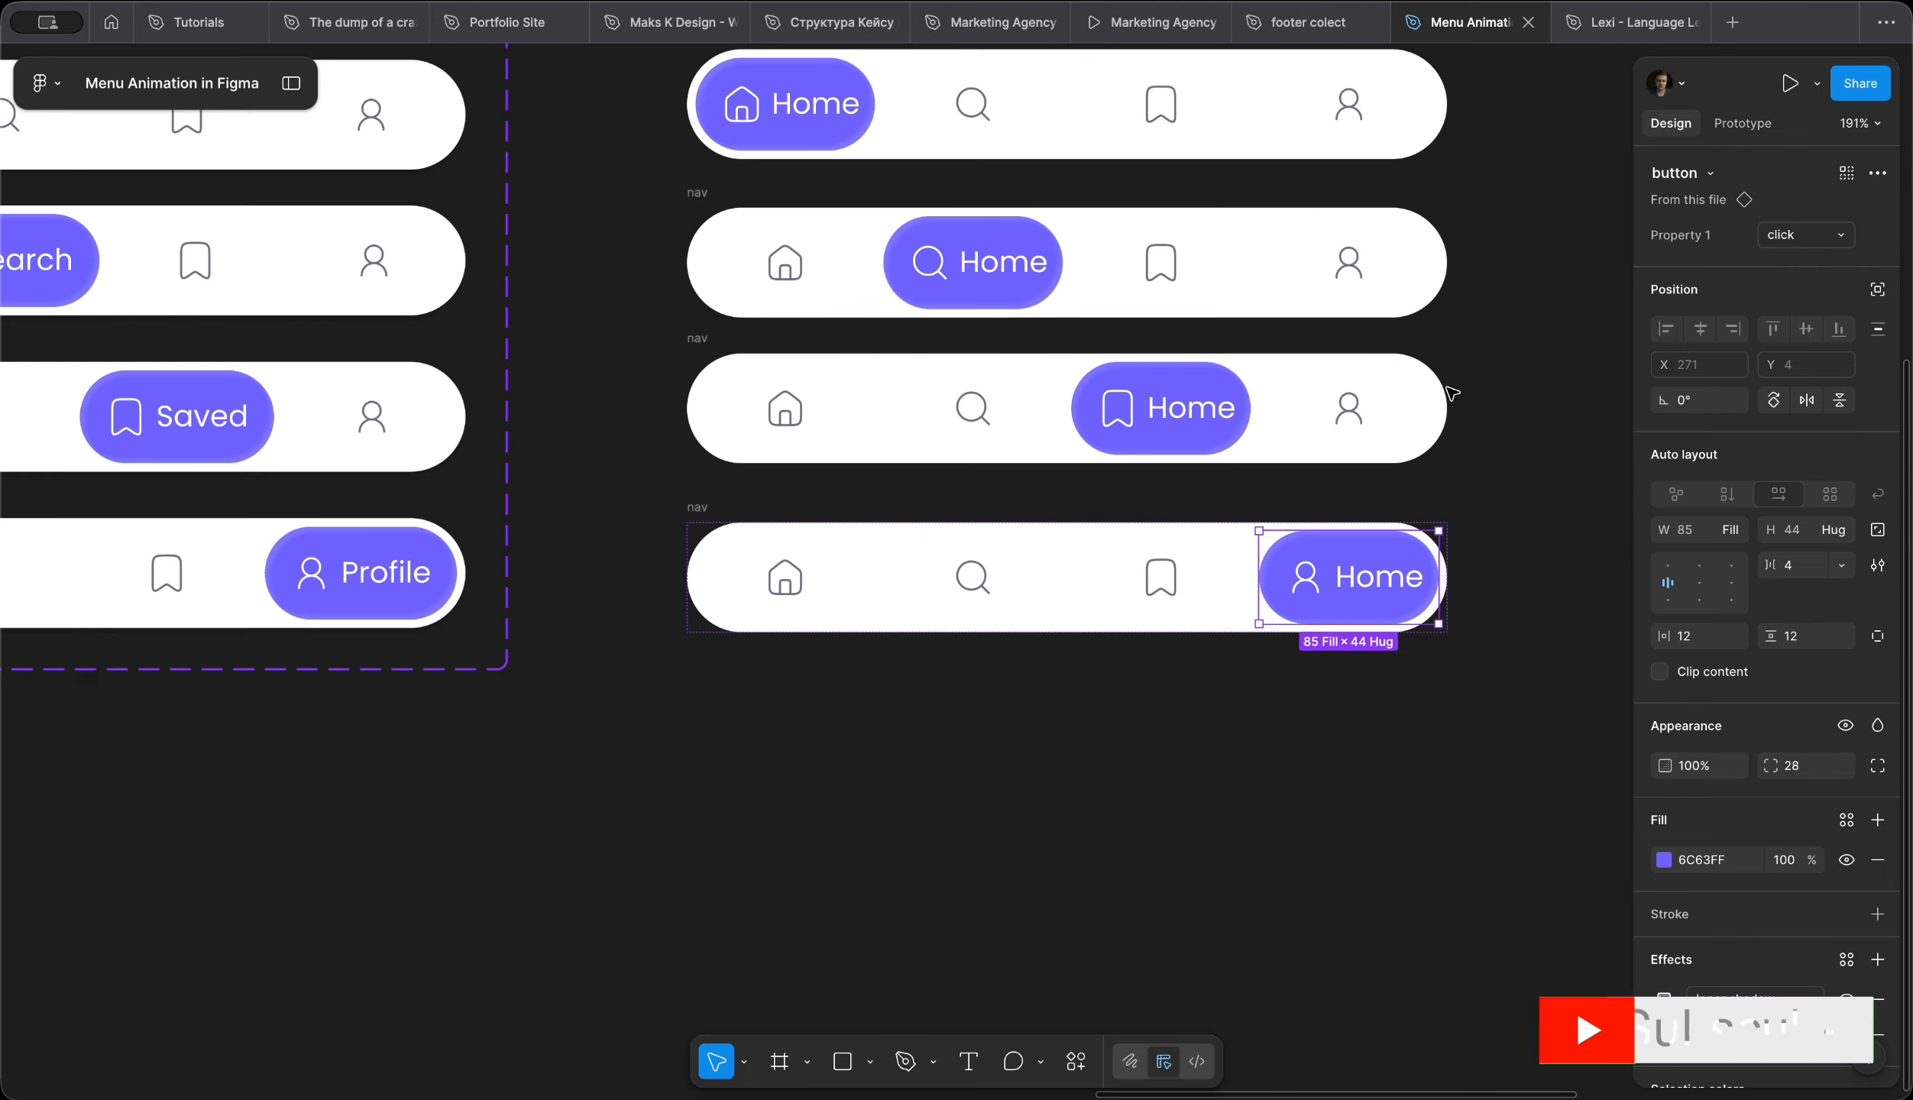
left_click(1112, 533, "shift")
left_click(928, 388, "shift")
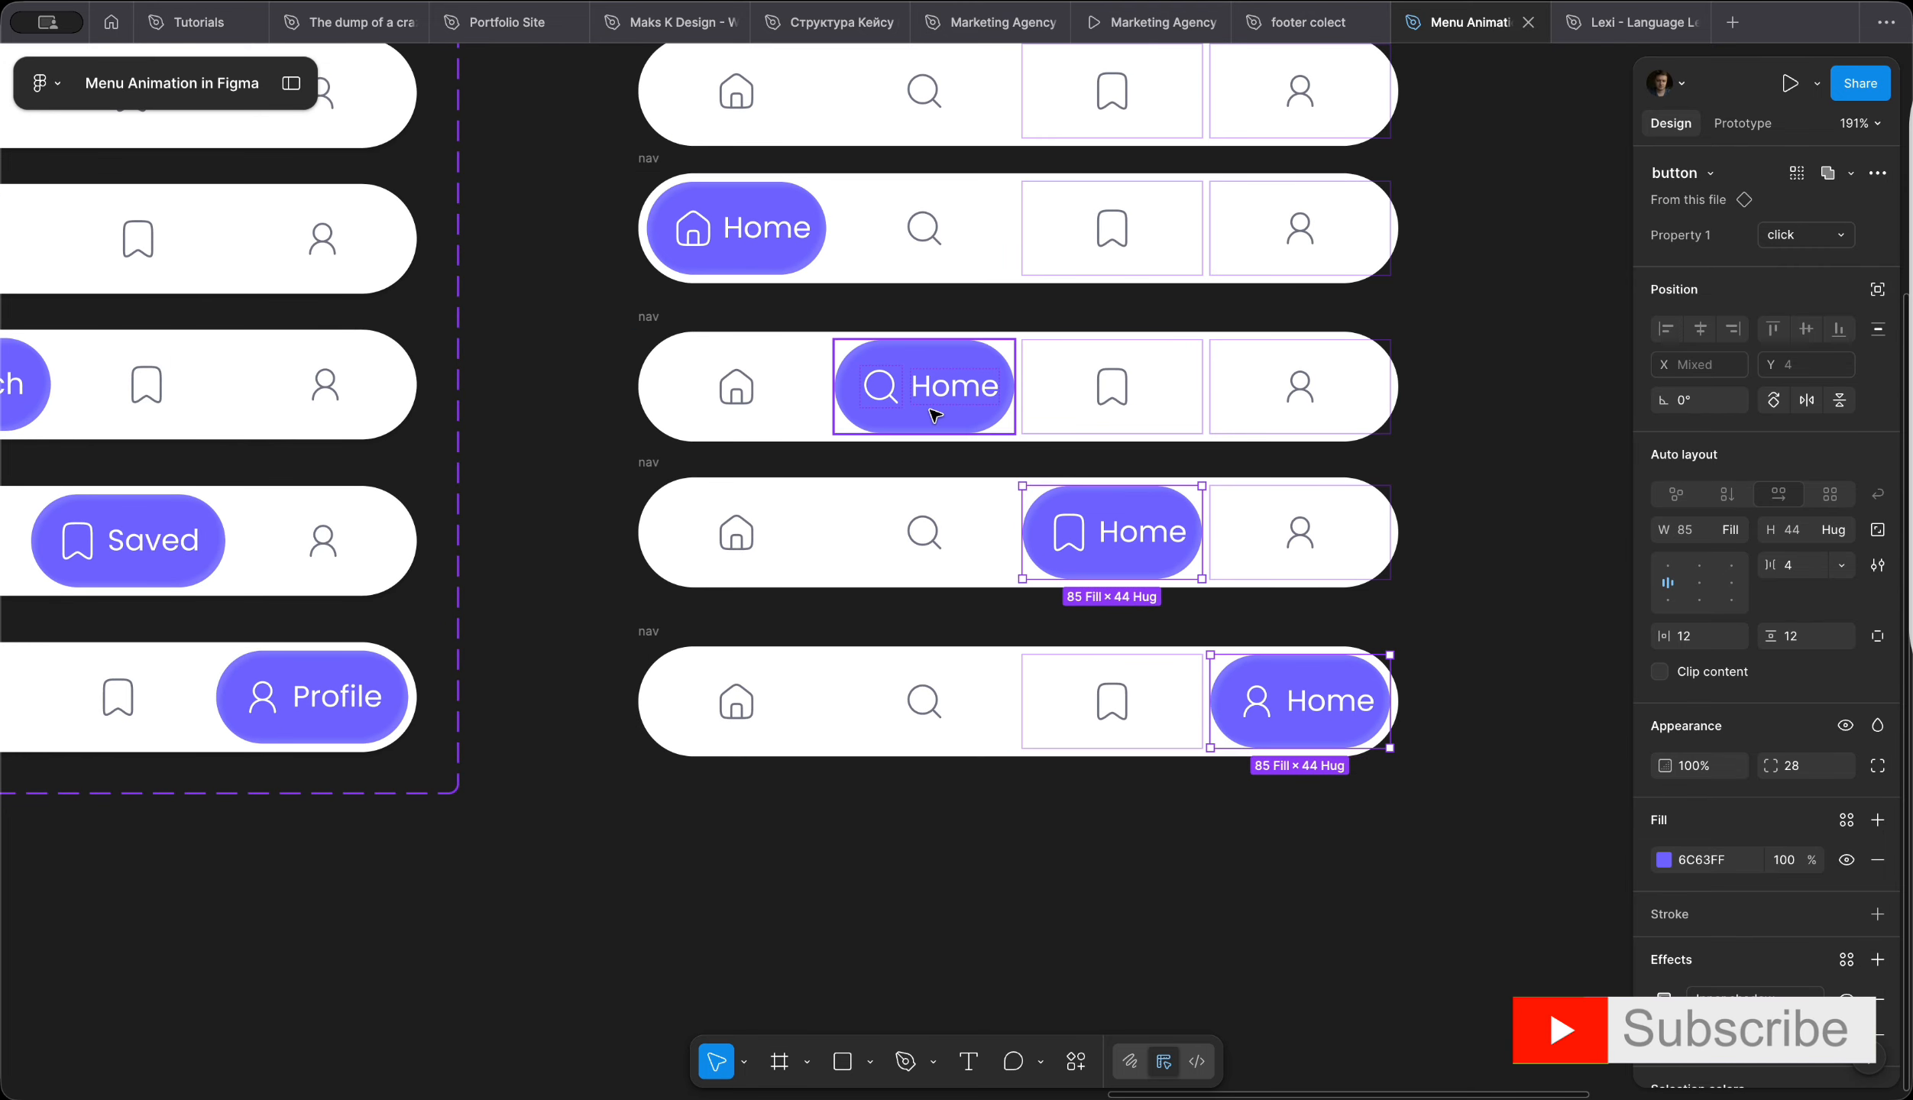
left_click(791, 269, "shift")
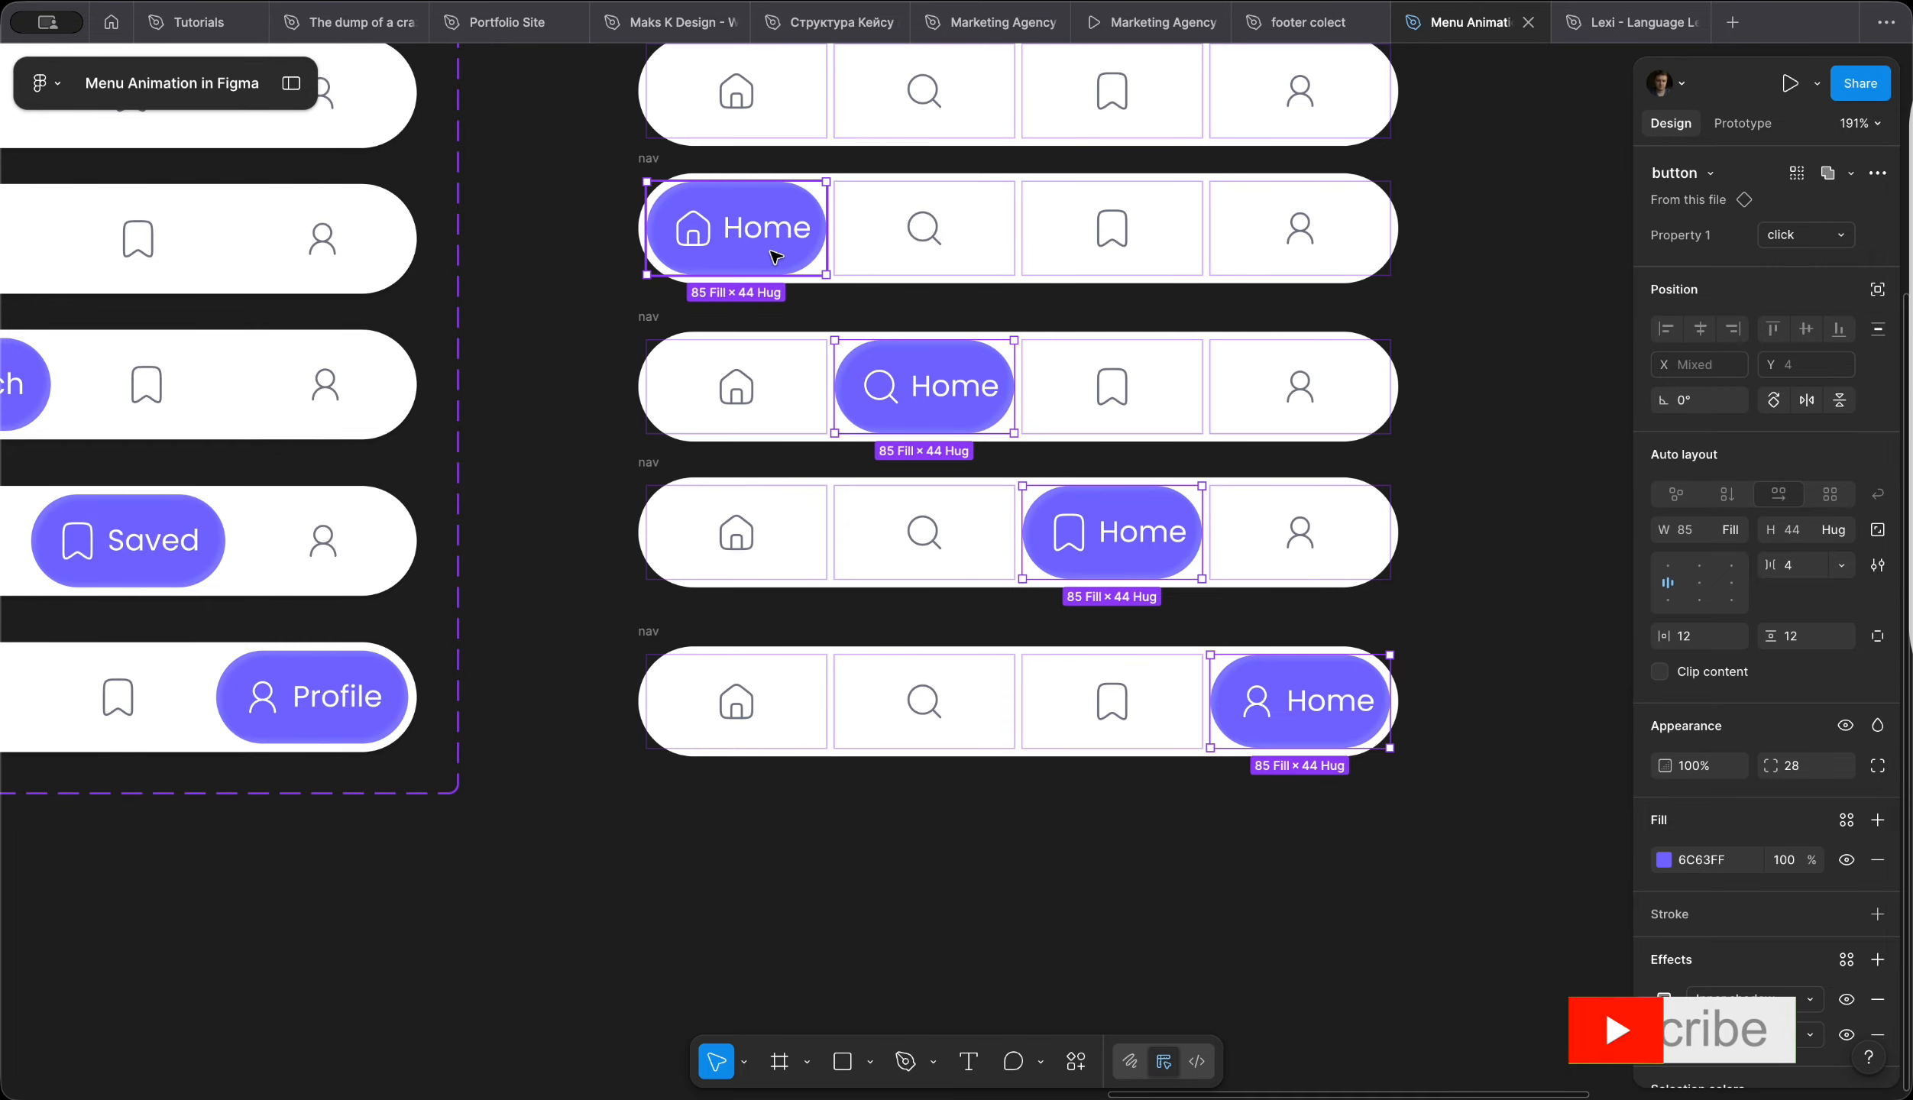
left_click(1730, 529)
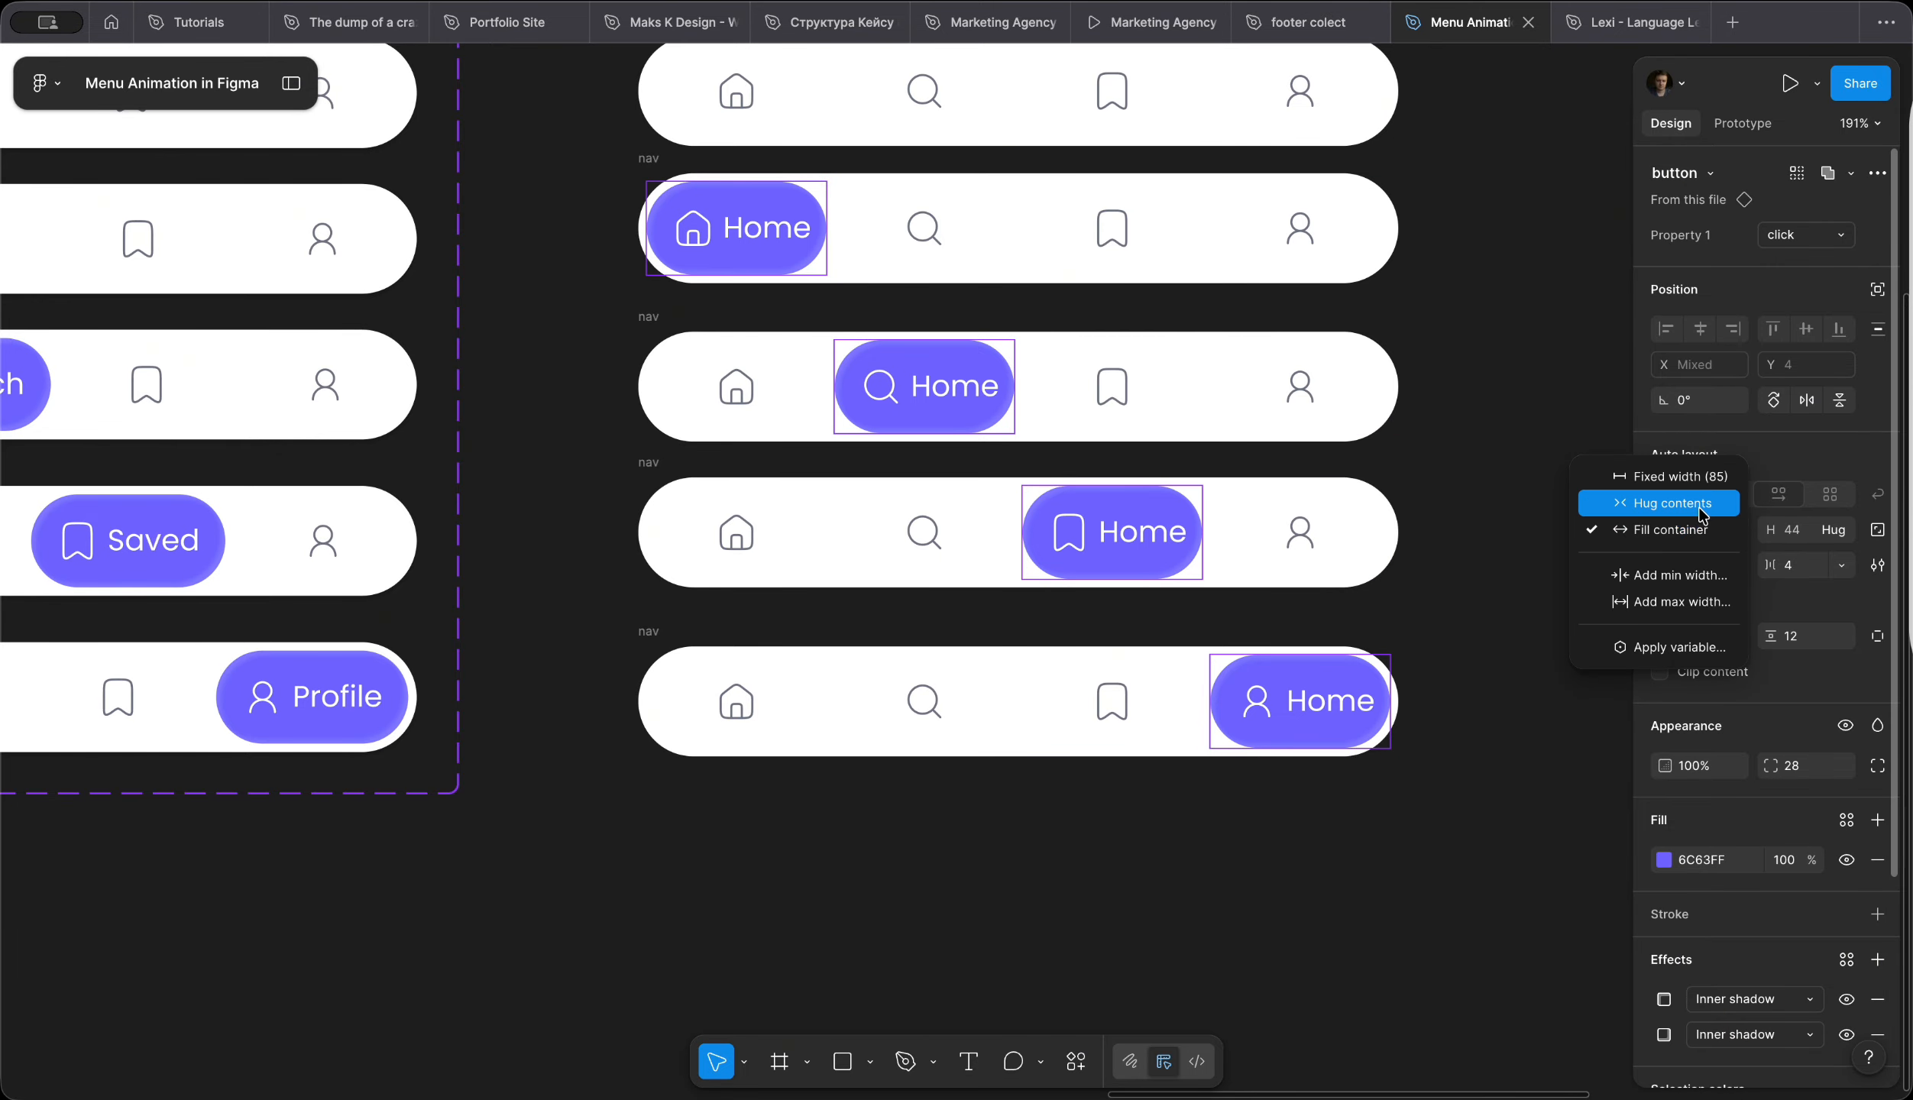
left_click(1673, 510)
Step: Change the active button labels in the third, fourth and fifth nav bars to Search, Saved and Profile
double_click(974, 391)
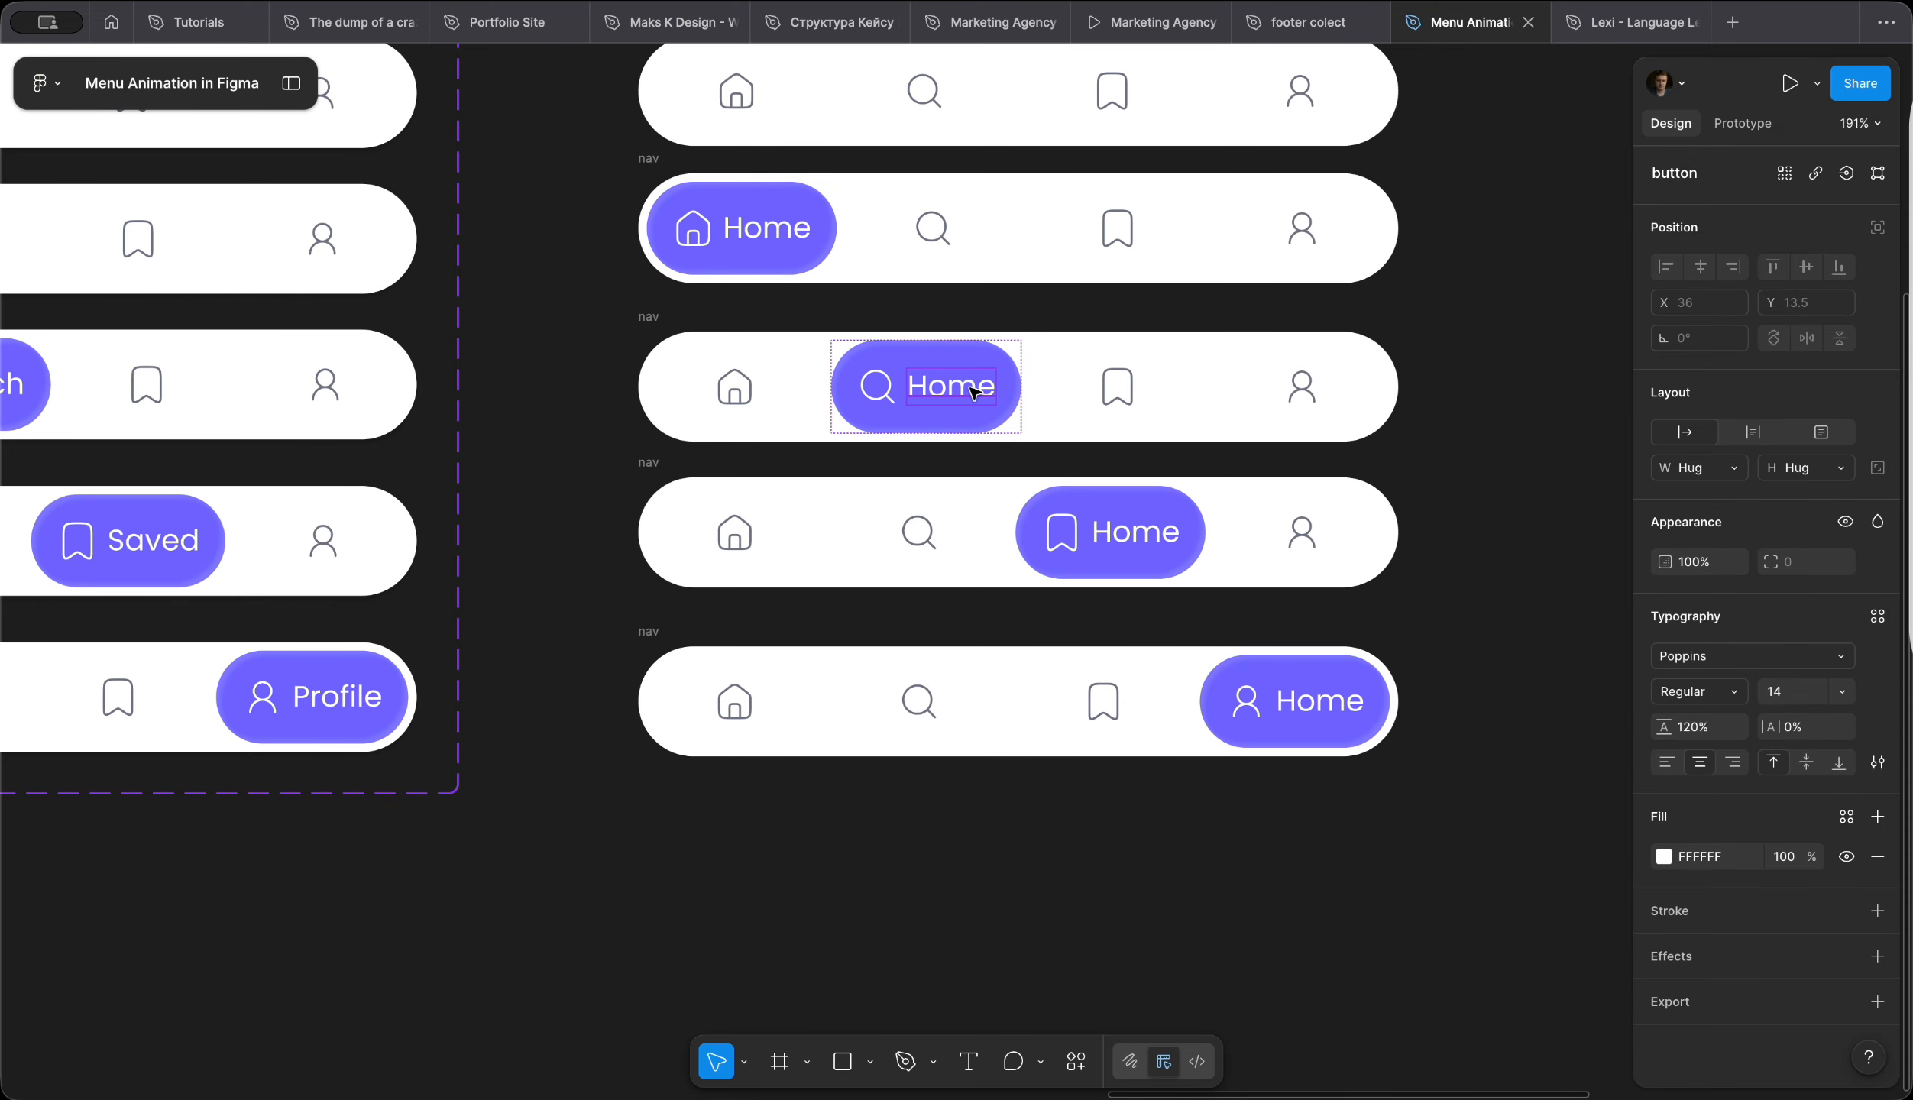
double_click(973, 391)
type("Sea")
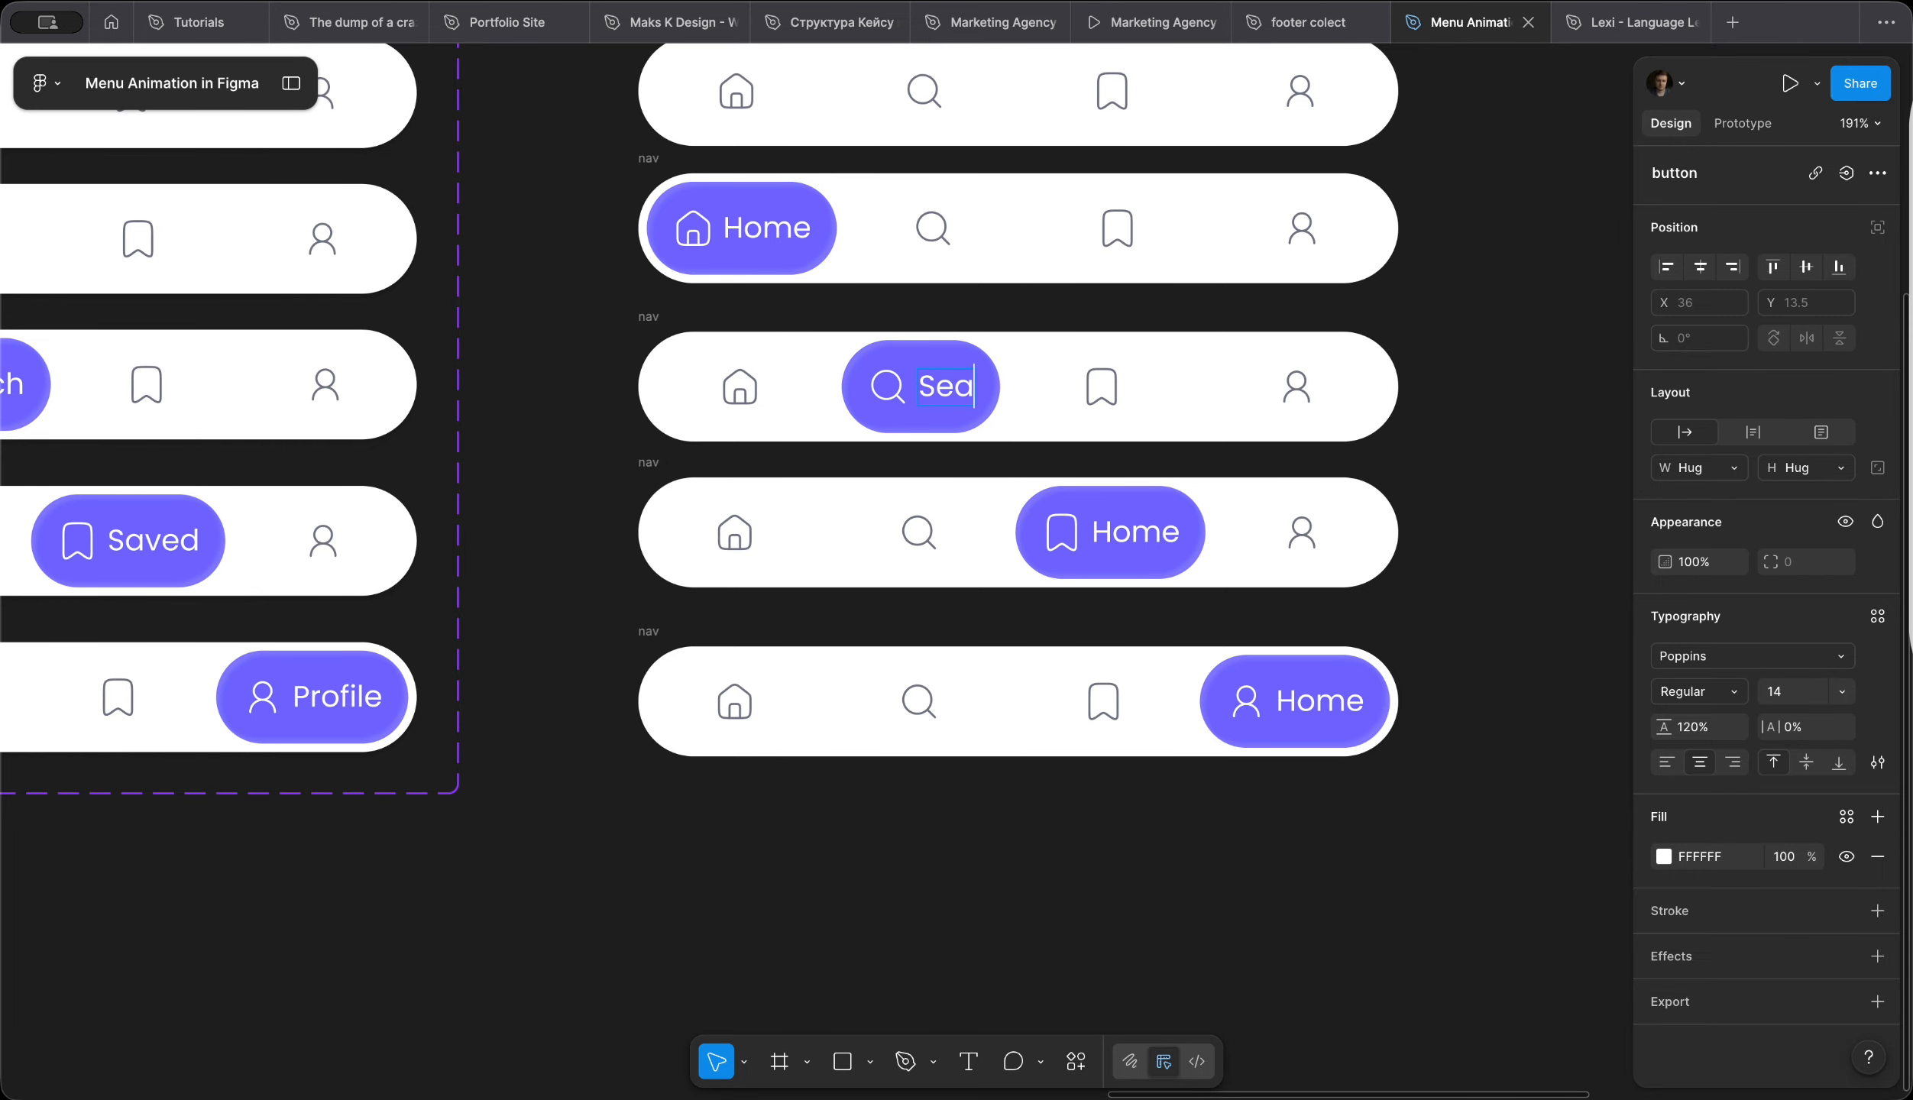
type("rch")
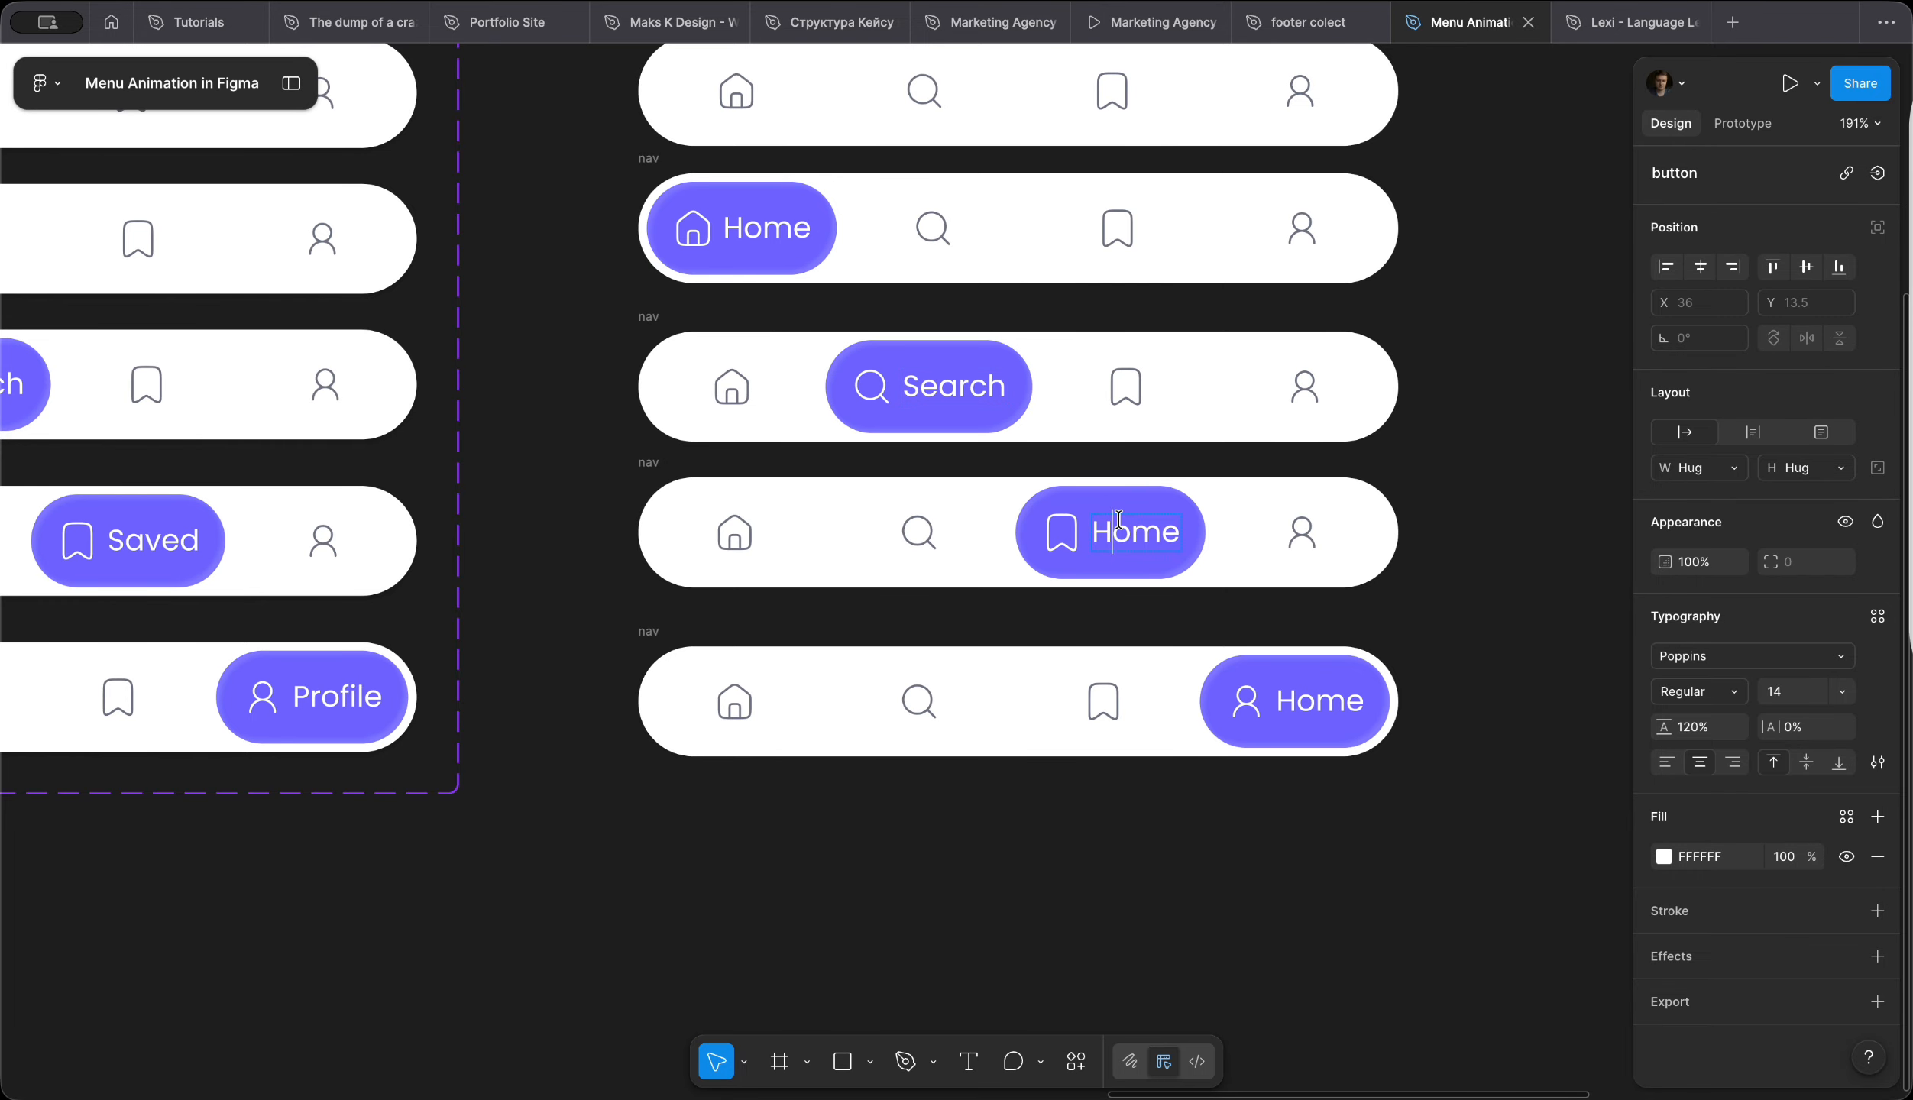
type("Saved")
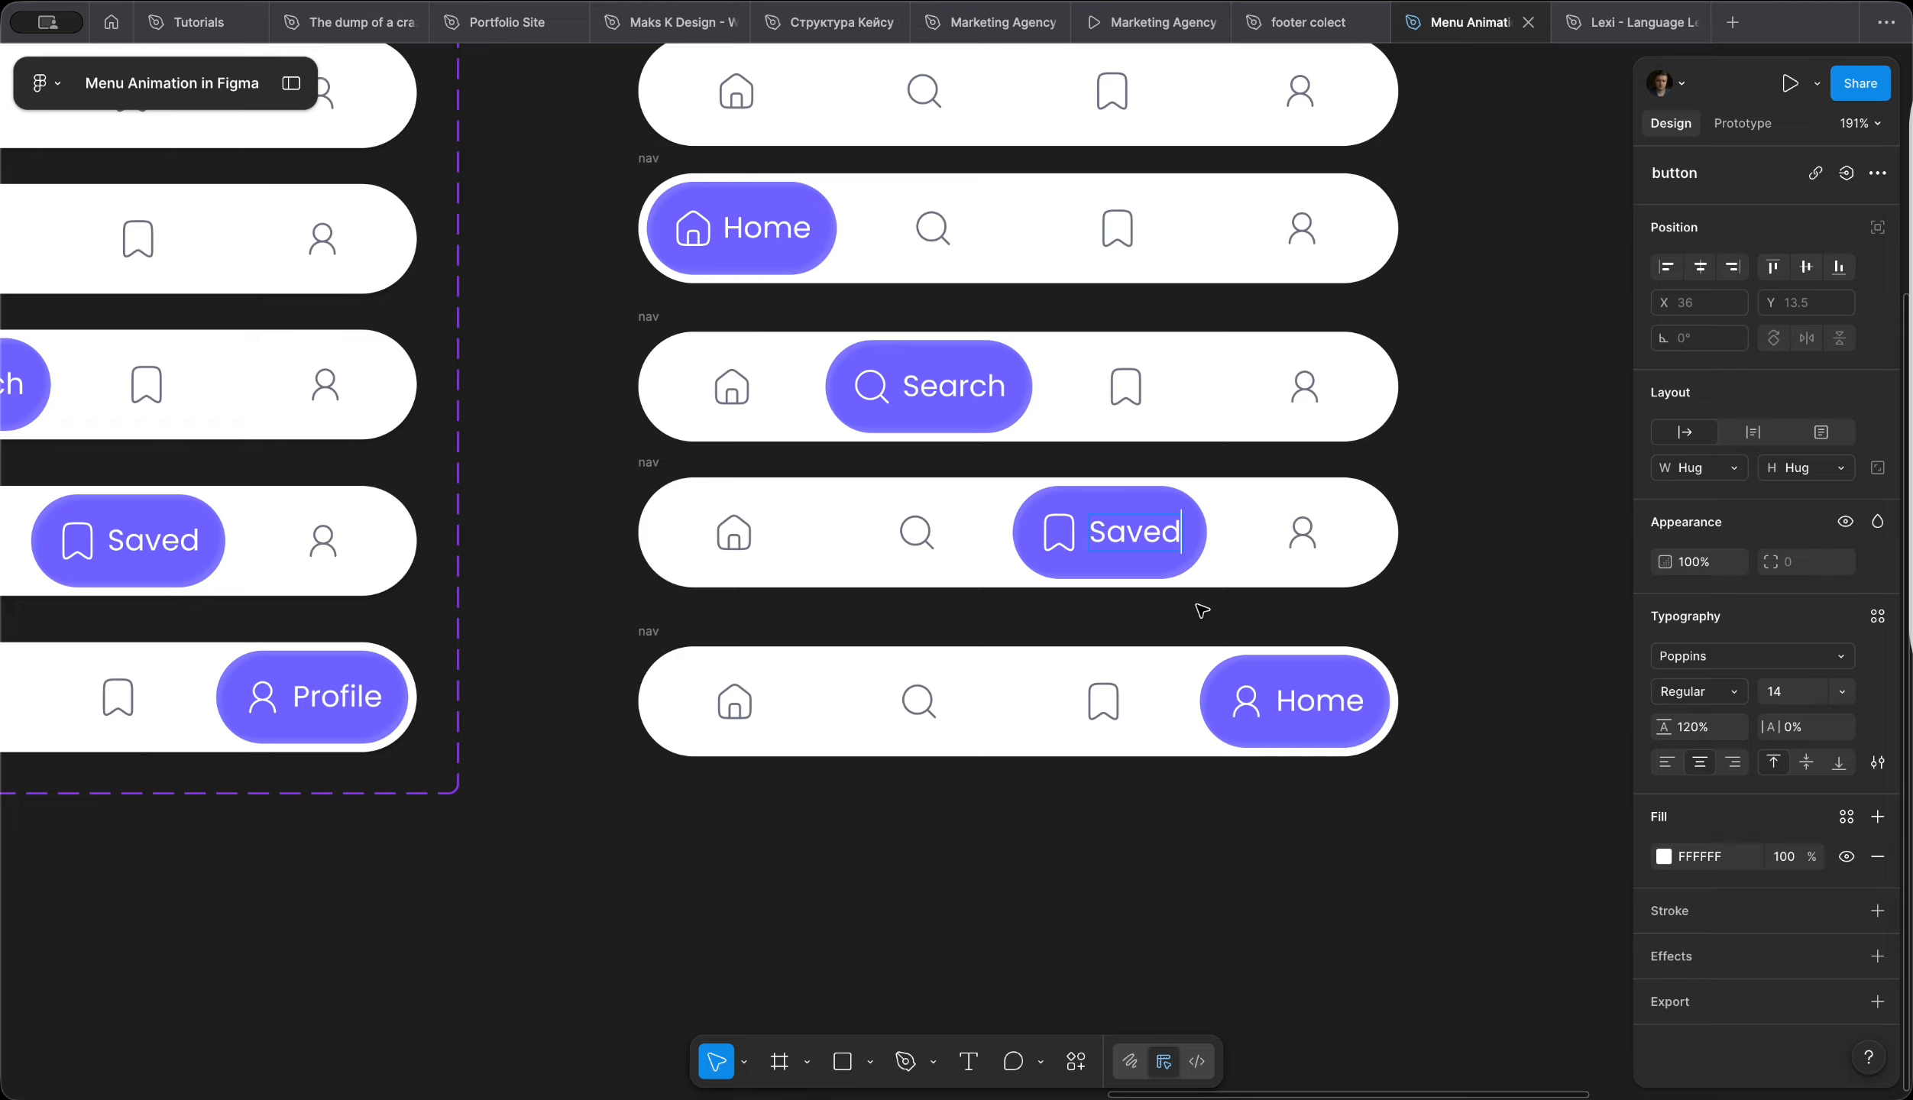
type("Profile")
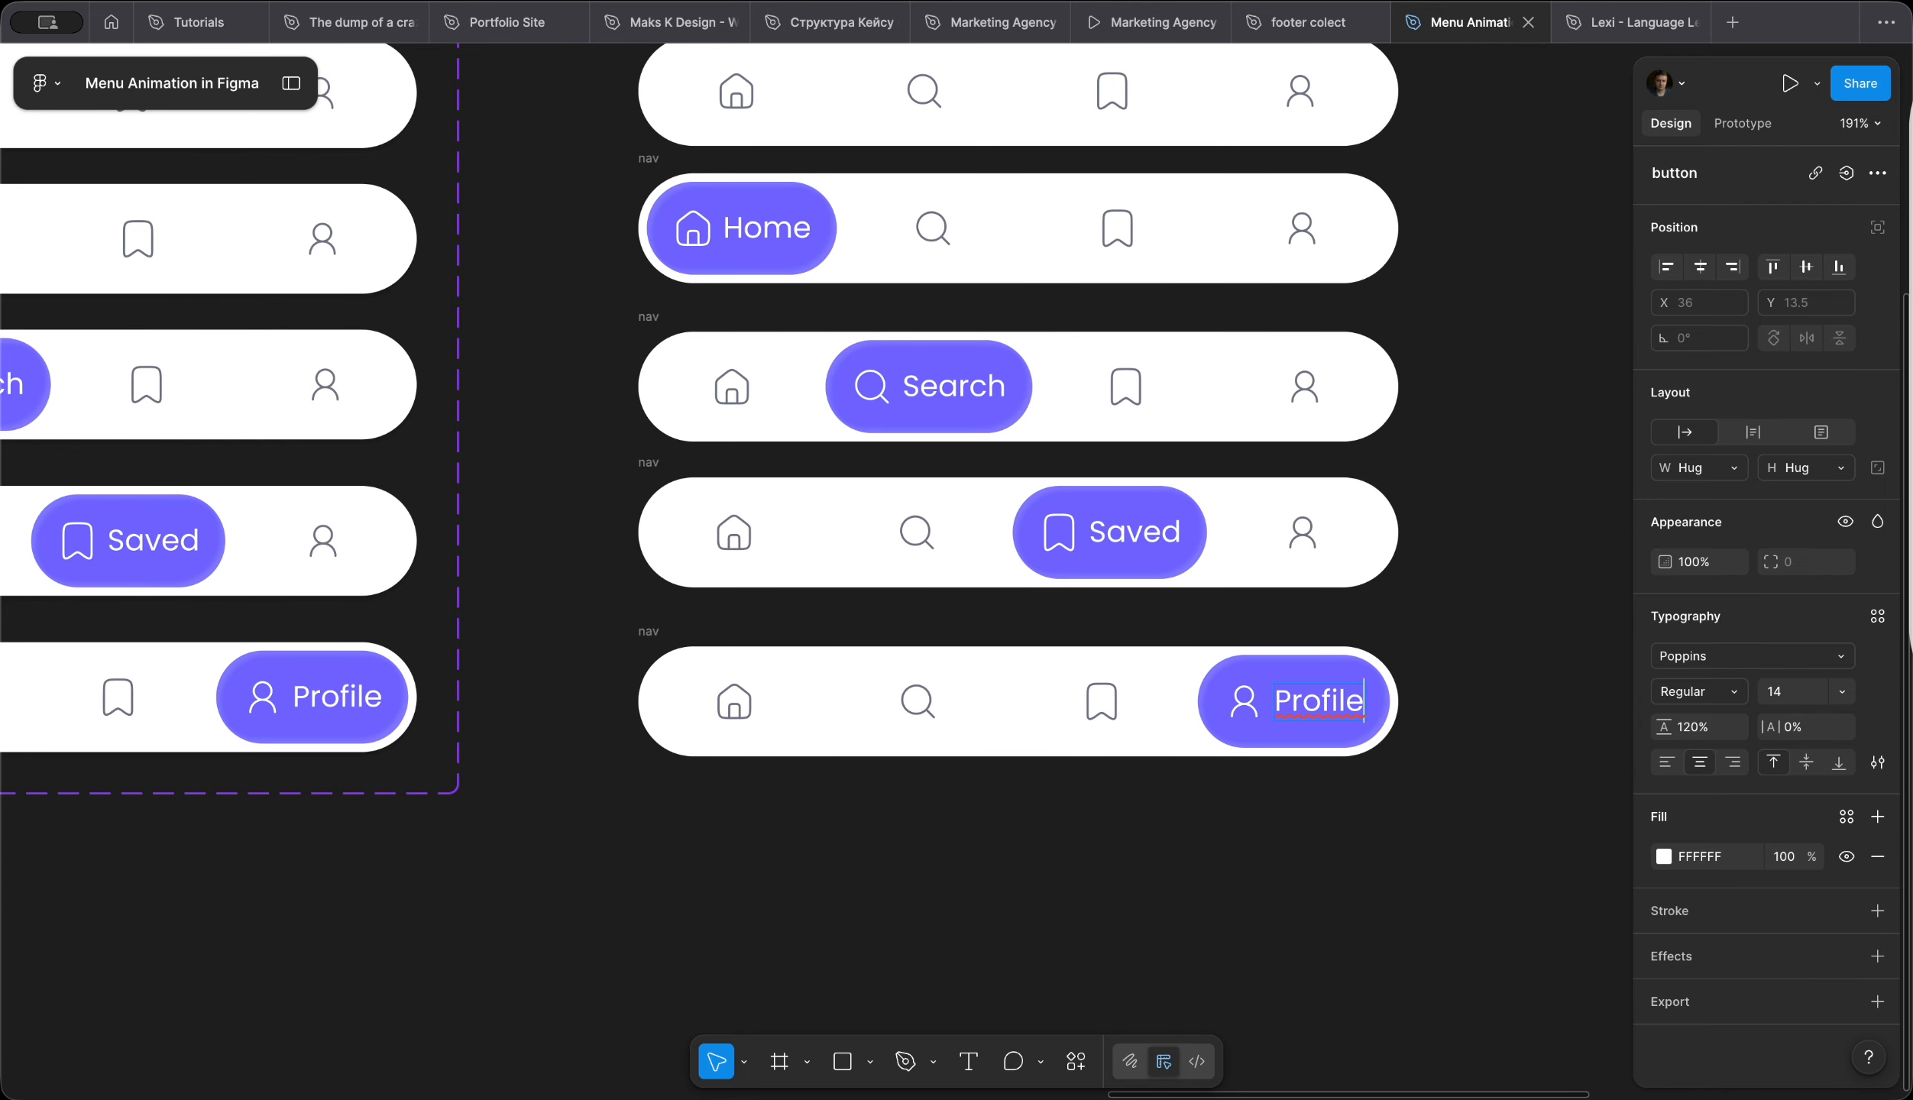
key("Escape")
Step: Combine the five nav frames into a component set
scroll(1352, 495, "up", 3)
scroll(1352, 495, "right", 3)
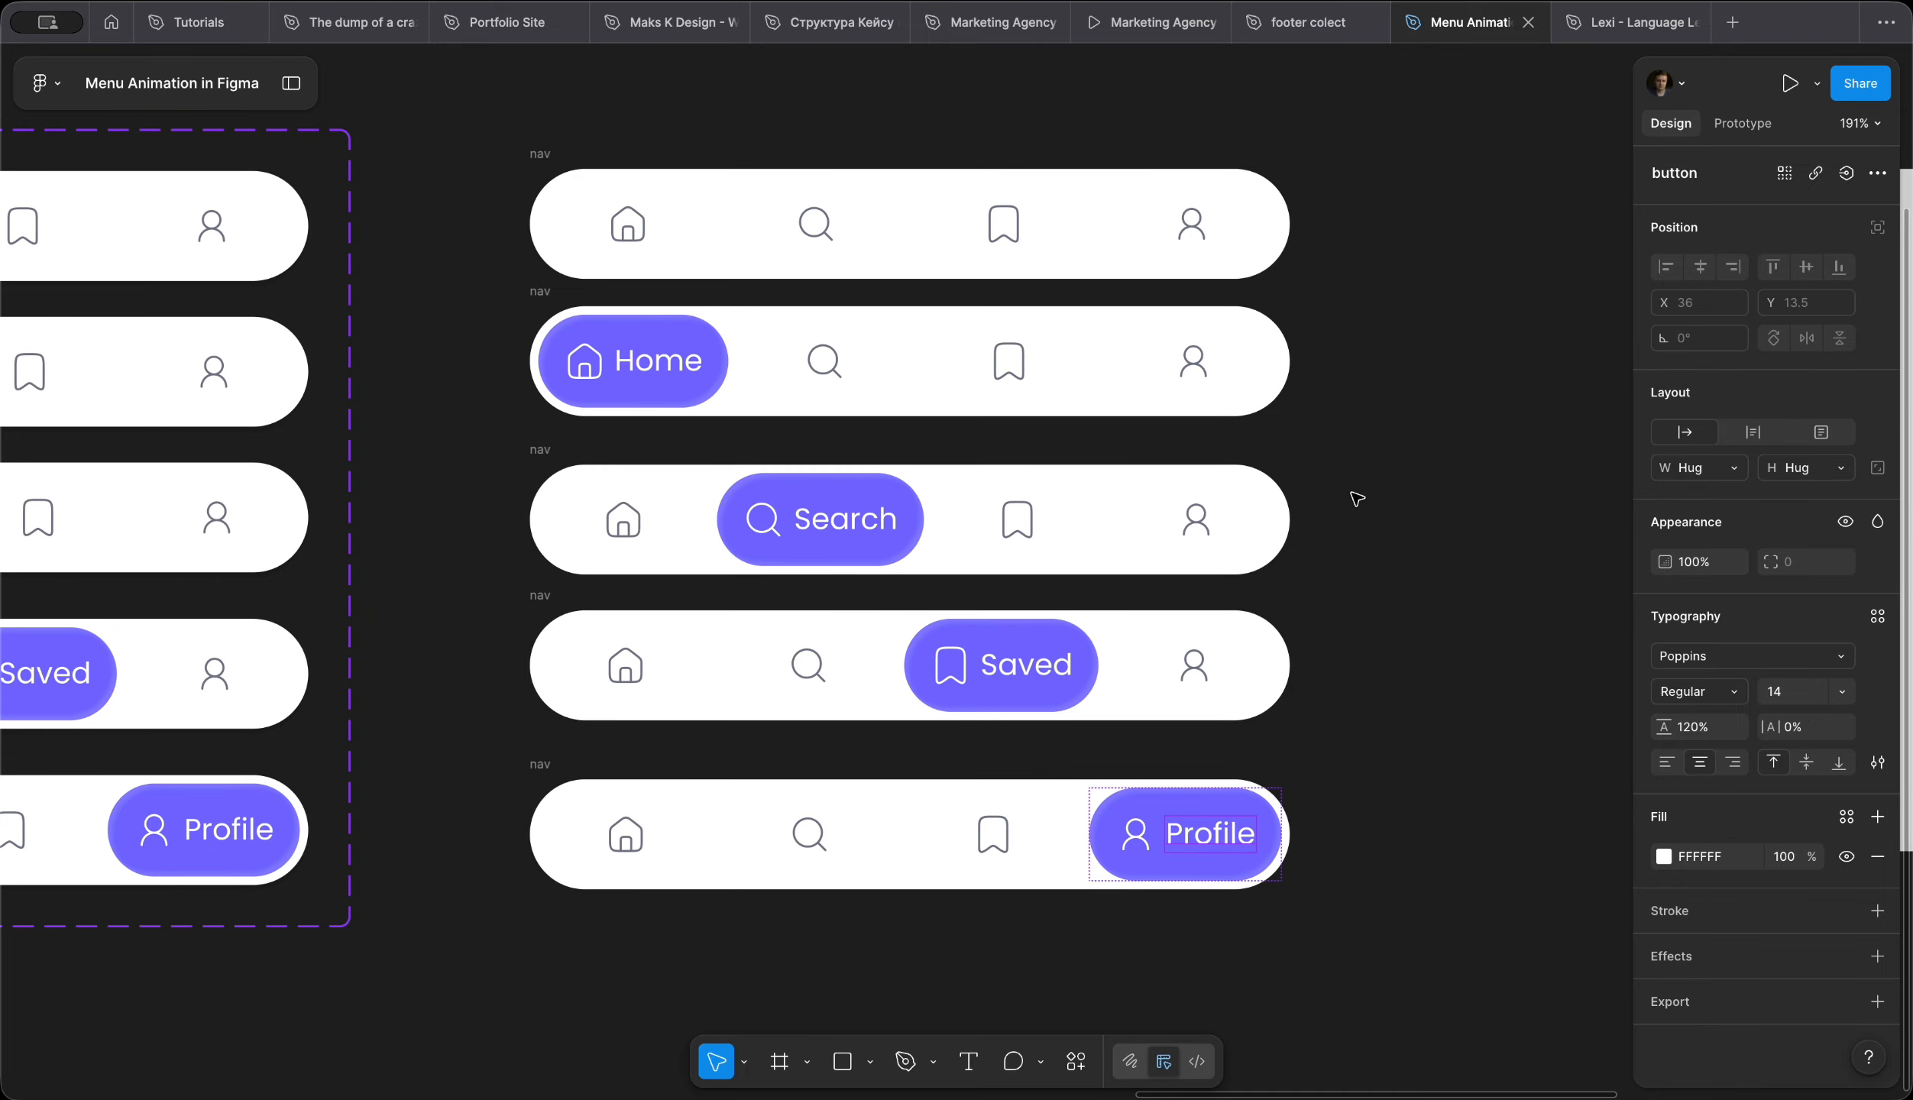
left_click(1364, 849)
left_click_drag(1375, 910, 483, 345)
scroll(483, 345, "down", 5)
scroll(482, 345, "right", 1)
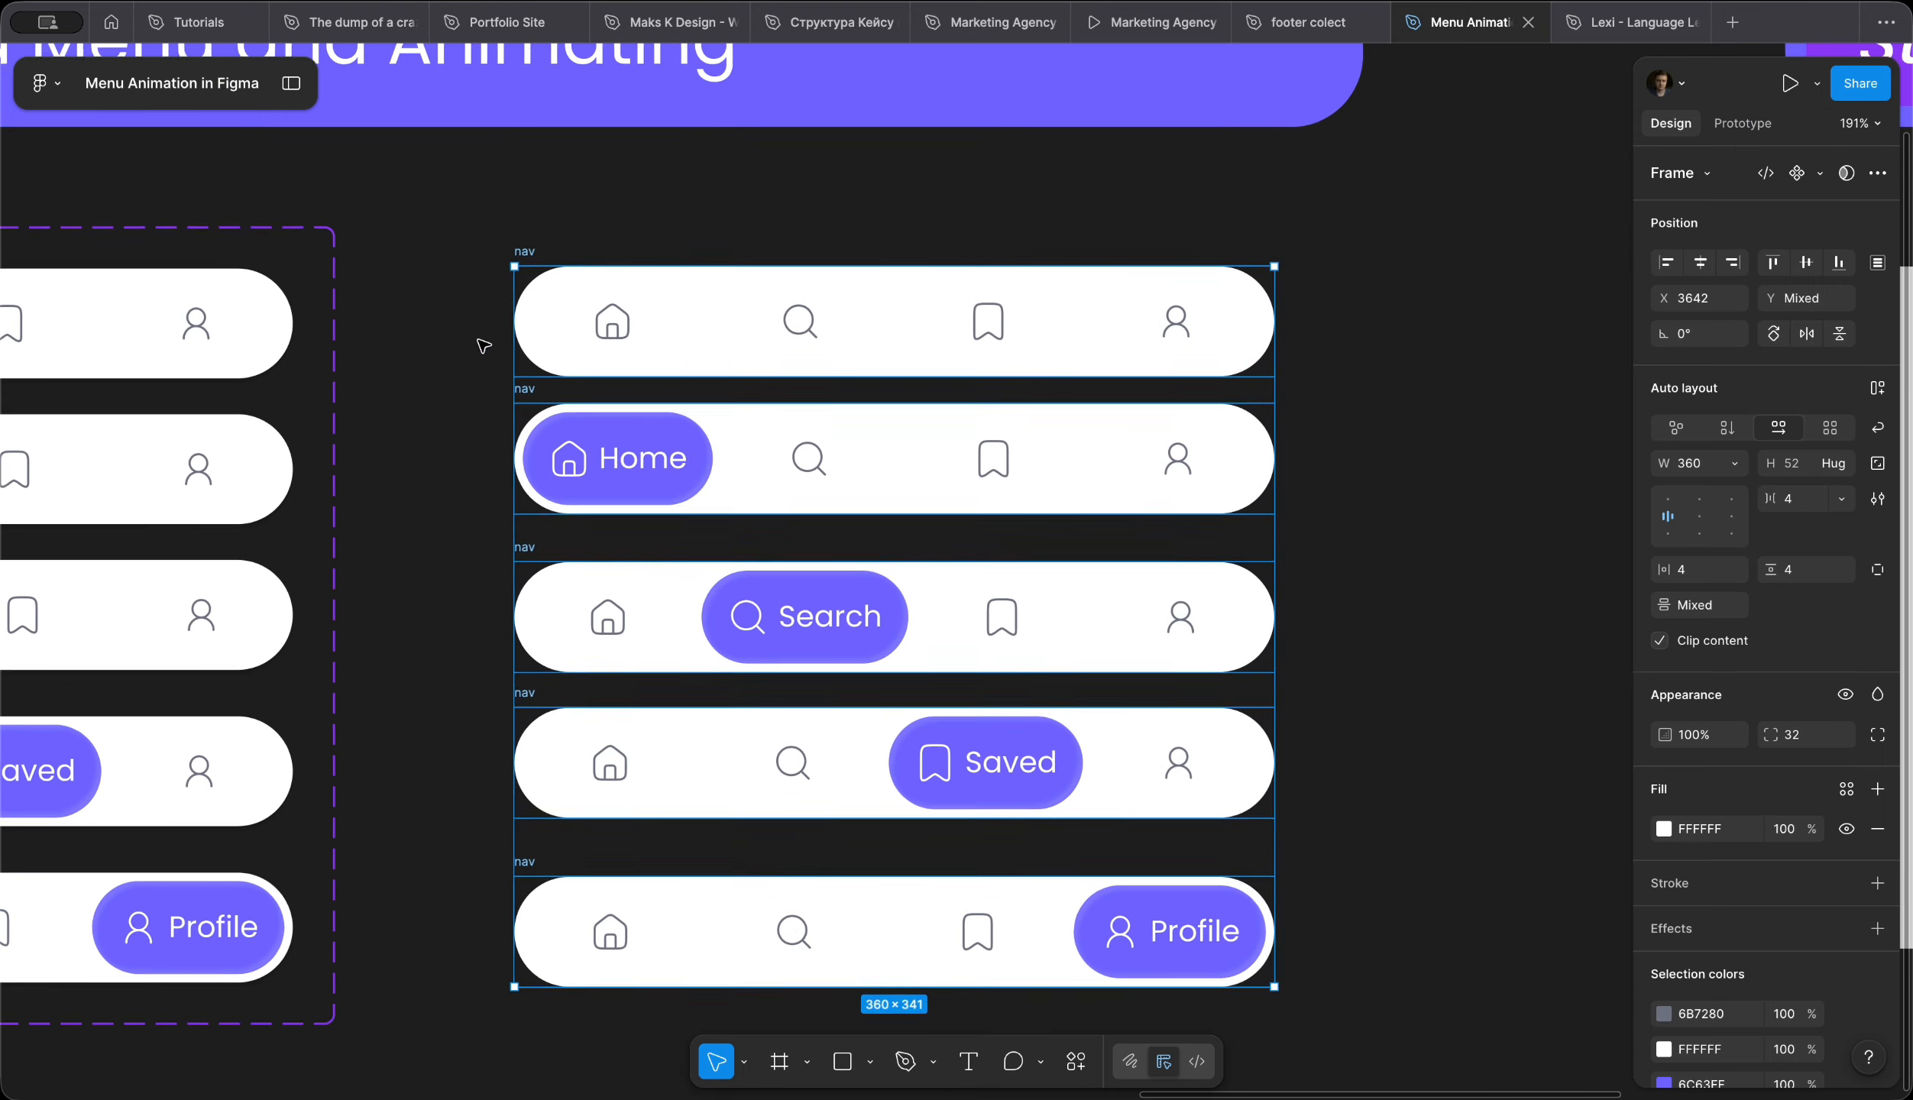
left_click(1821, 175)
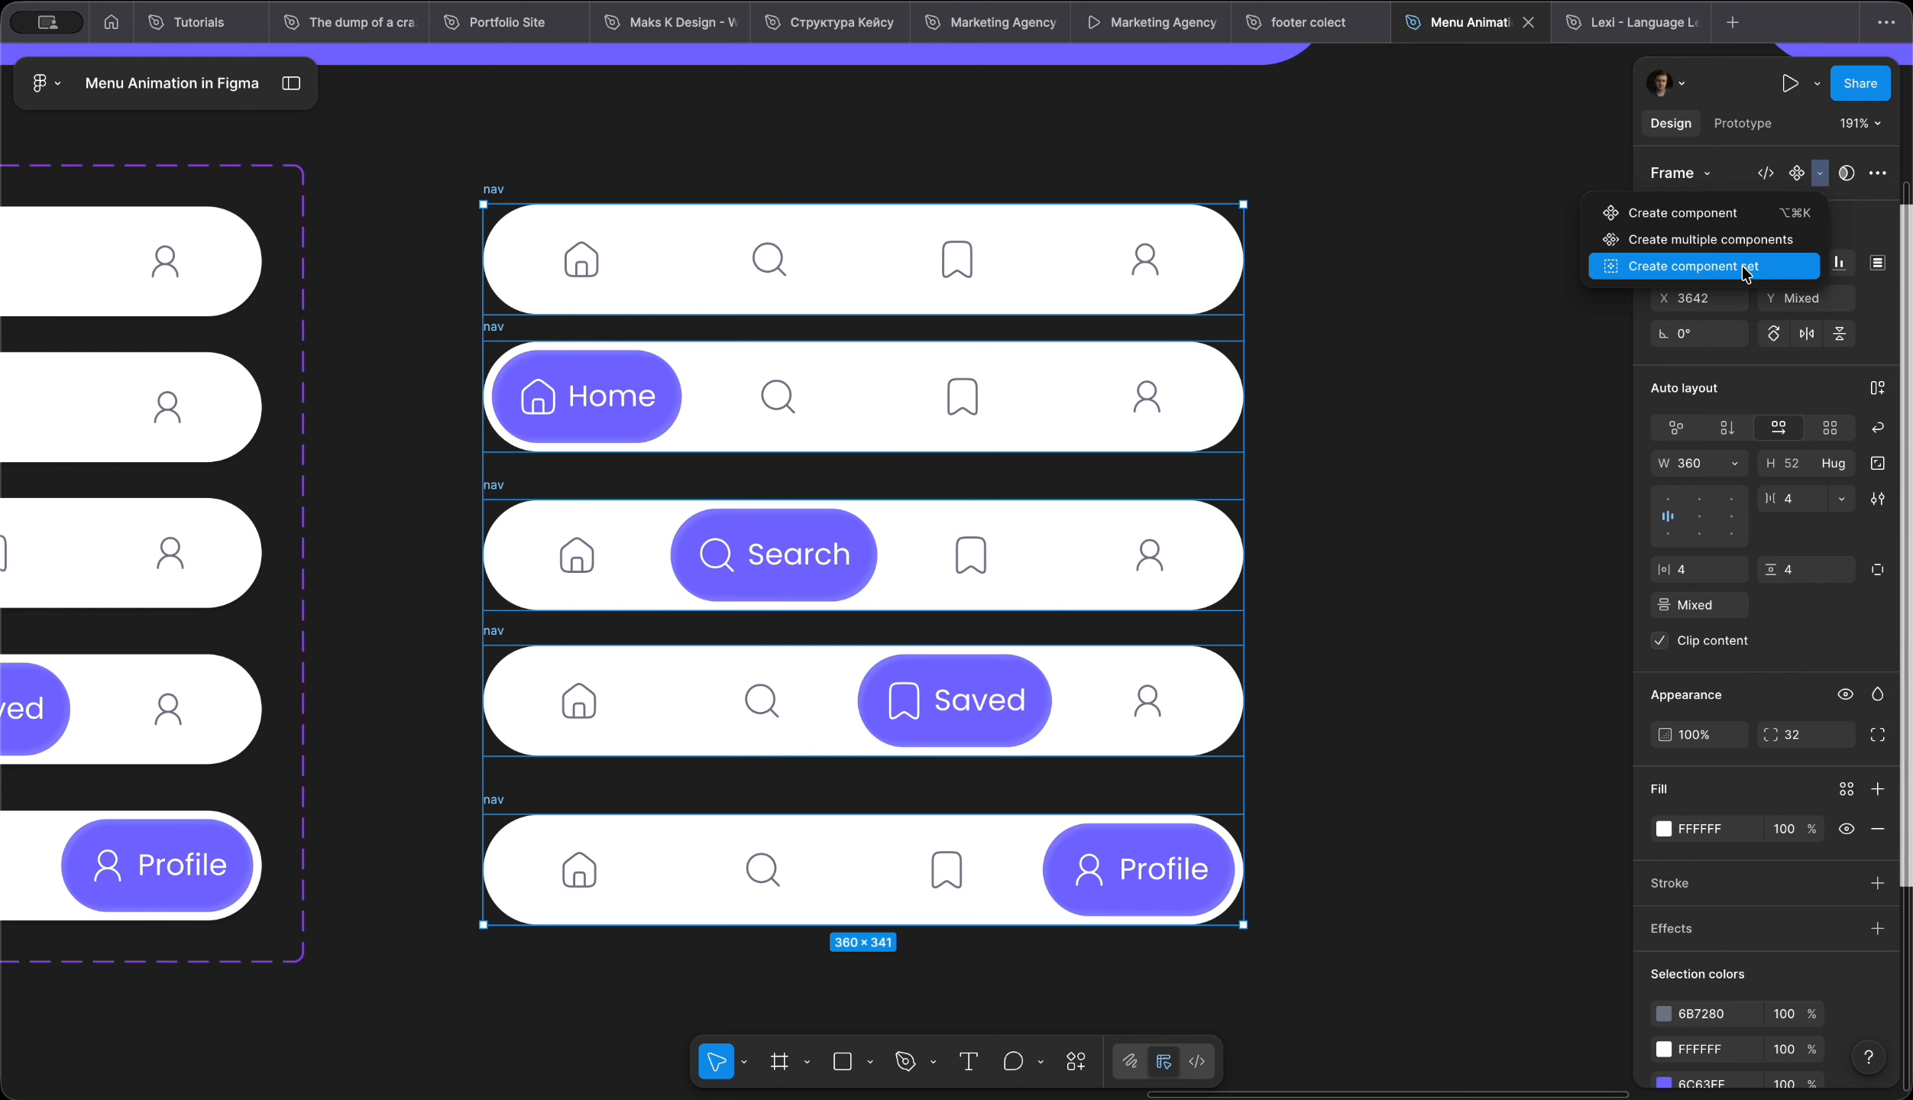
left_click(1744, 269)
Step: Name the Home, Search, Saved and Profile variants of the nav component set H, S, Sav and P
scroll(1101, 342, "left", 2)
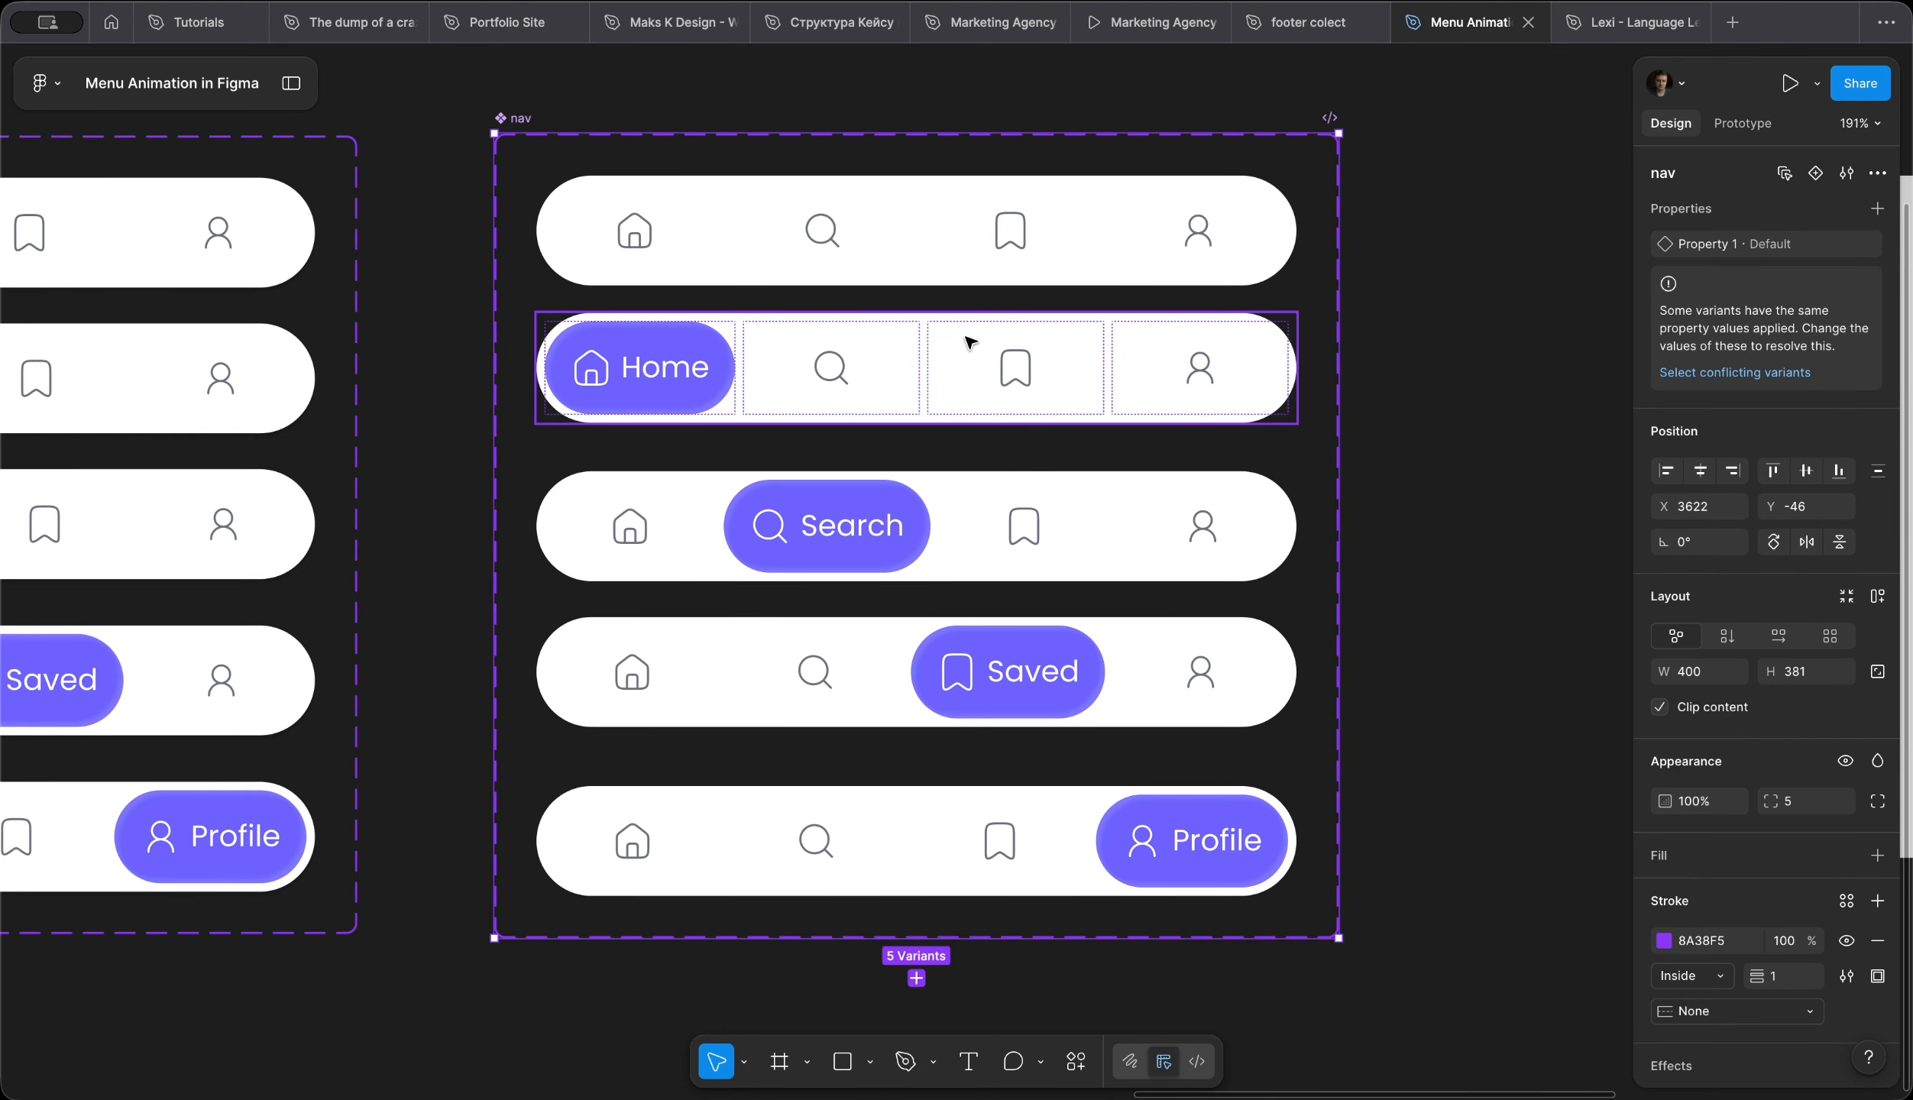
left_click(968, 342)
left_click(1788, 246)
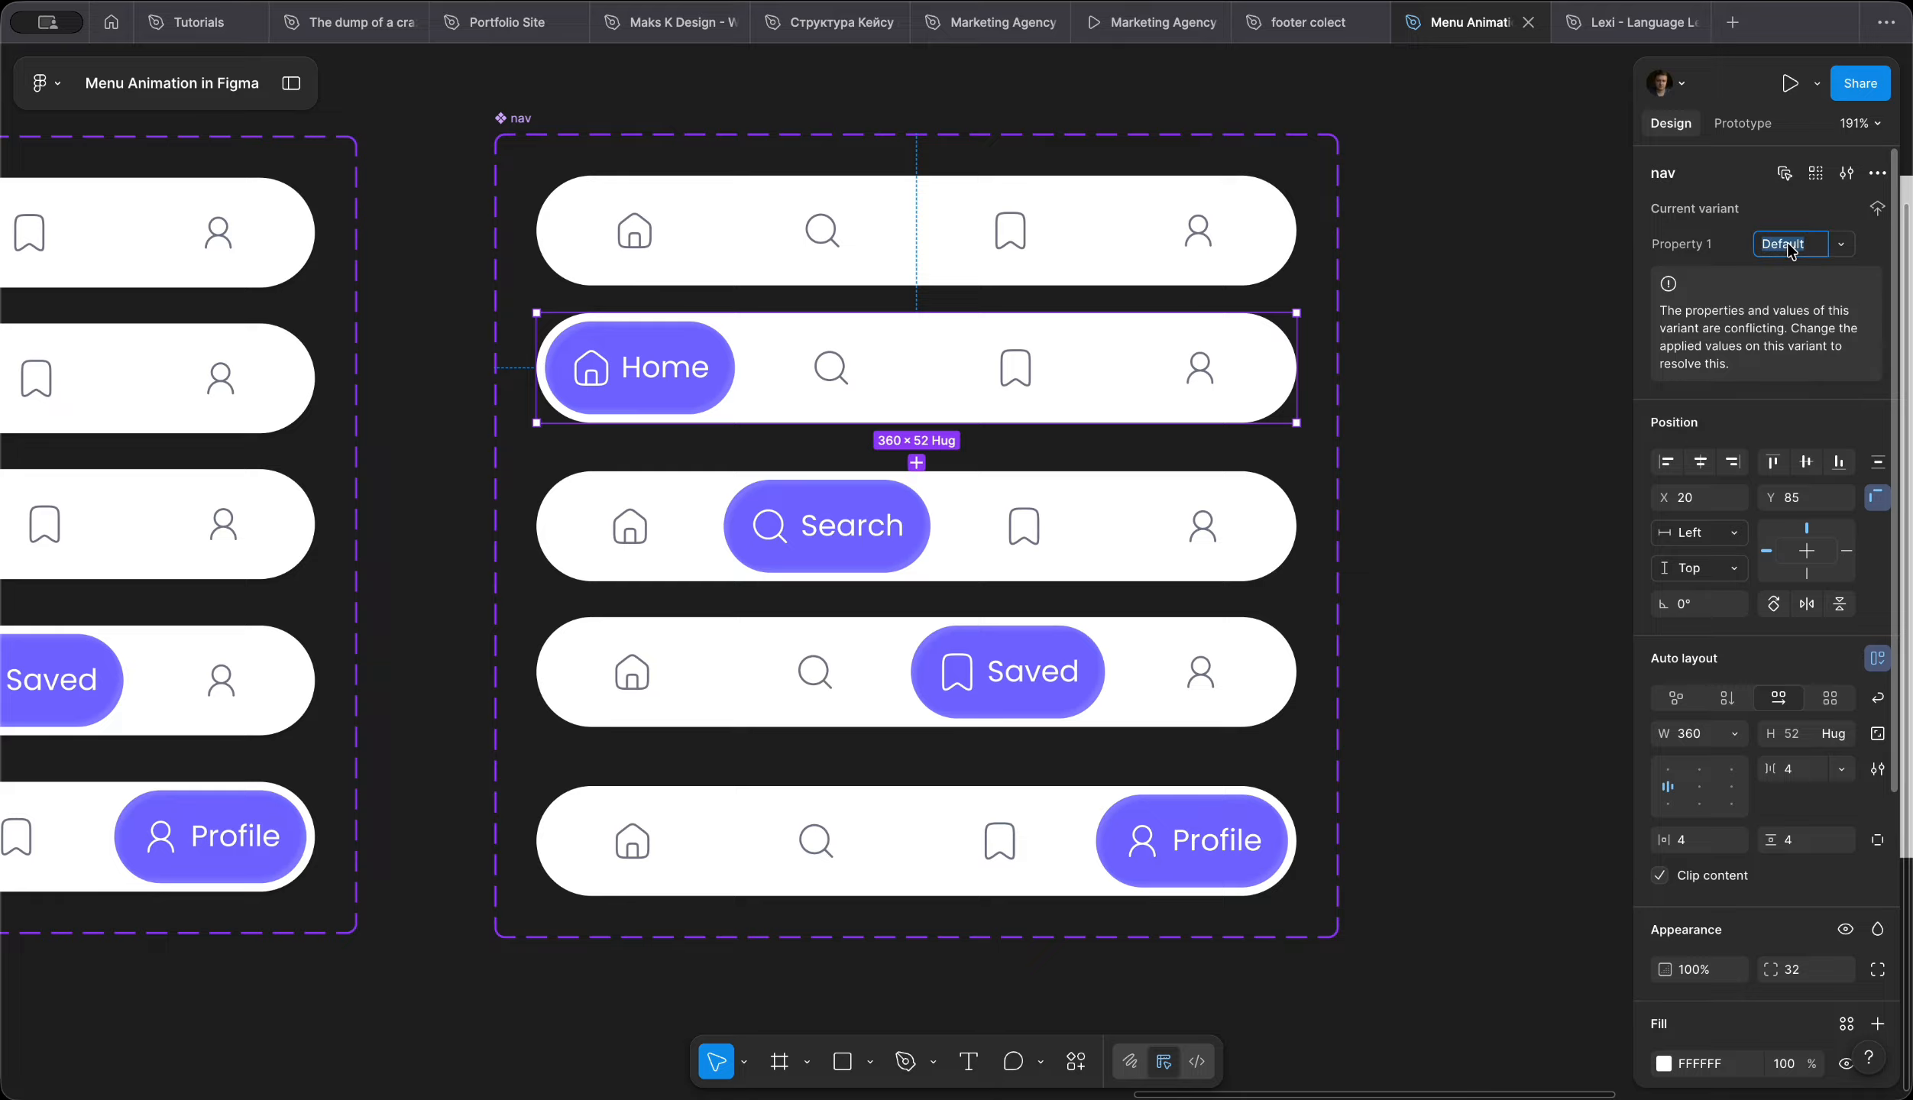
left_click(1143, 527)
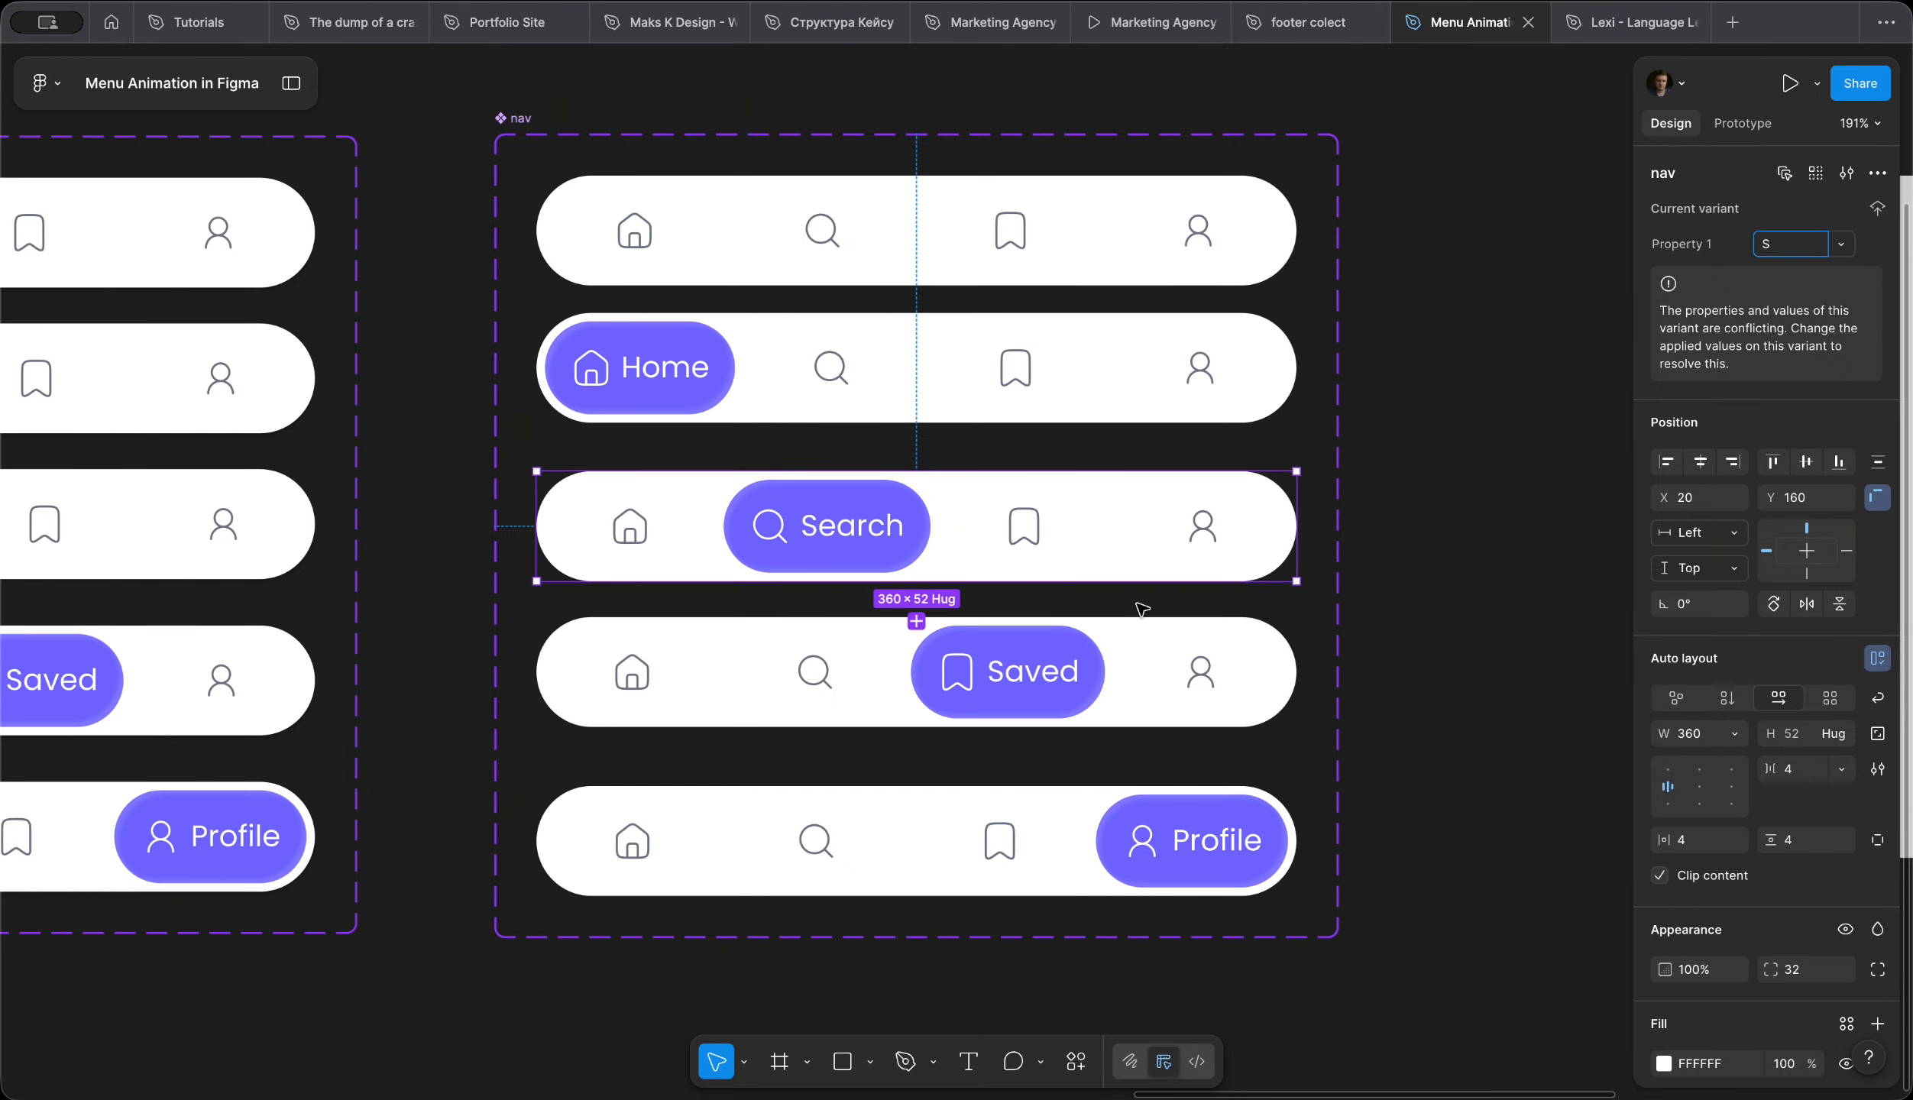
left_click(1113, 666)
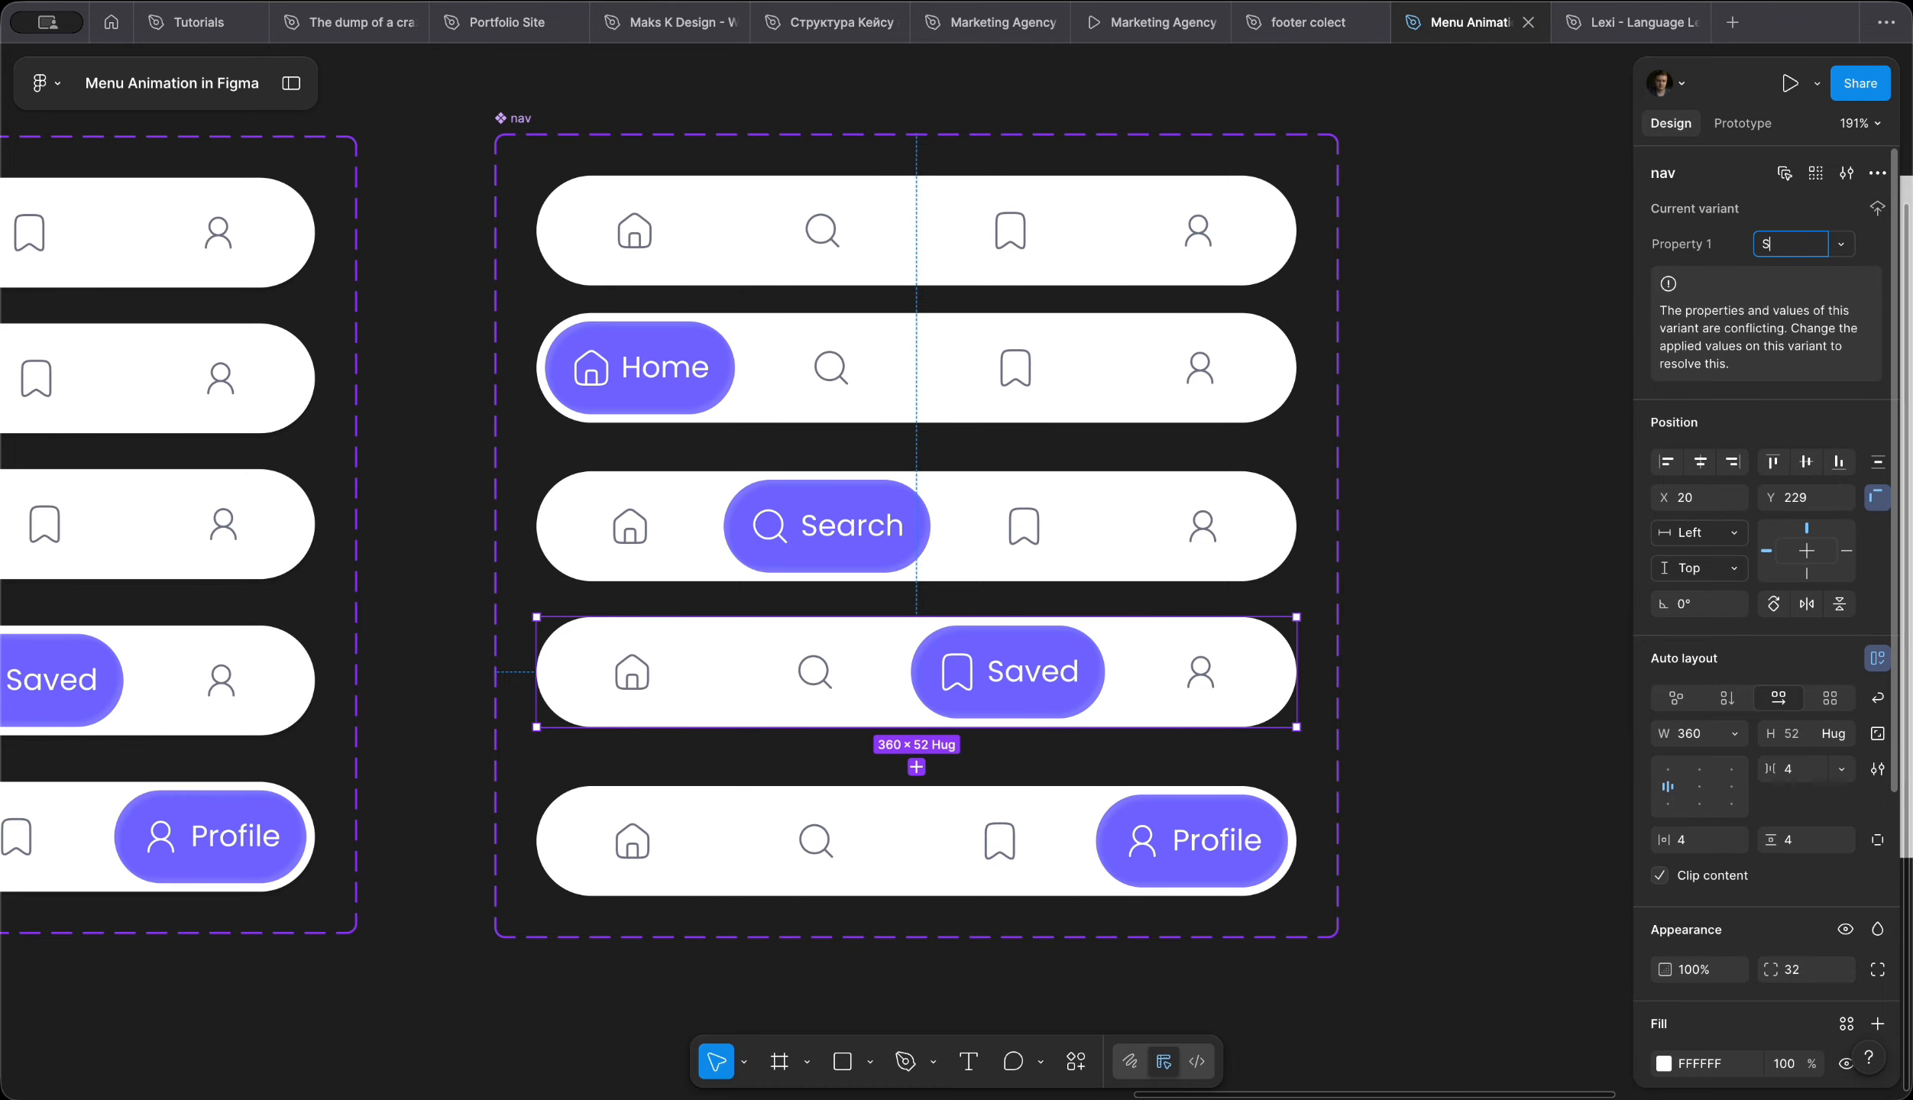
left_click(979, 838)
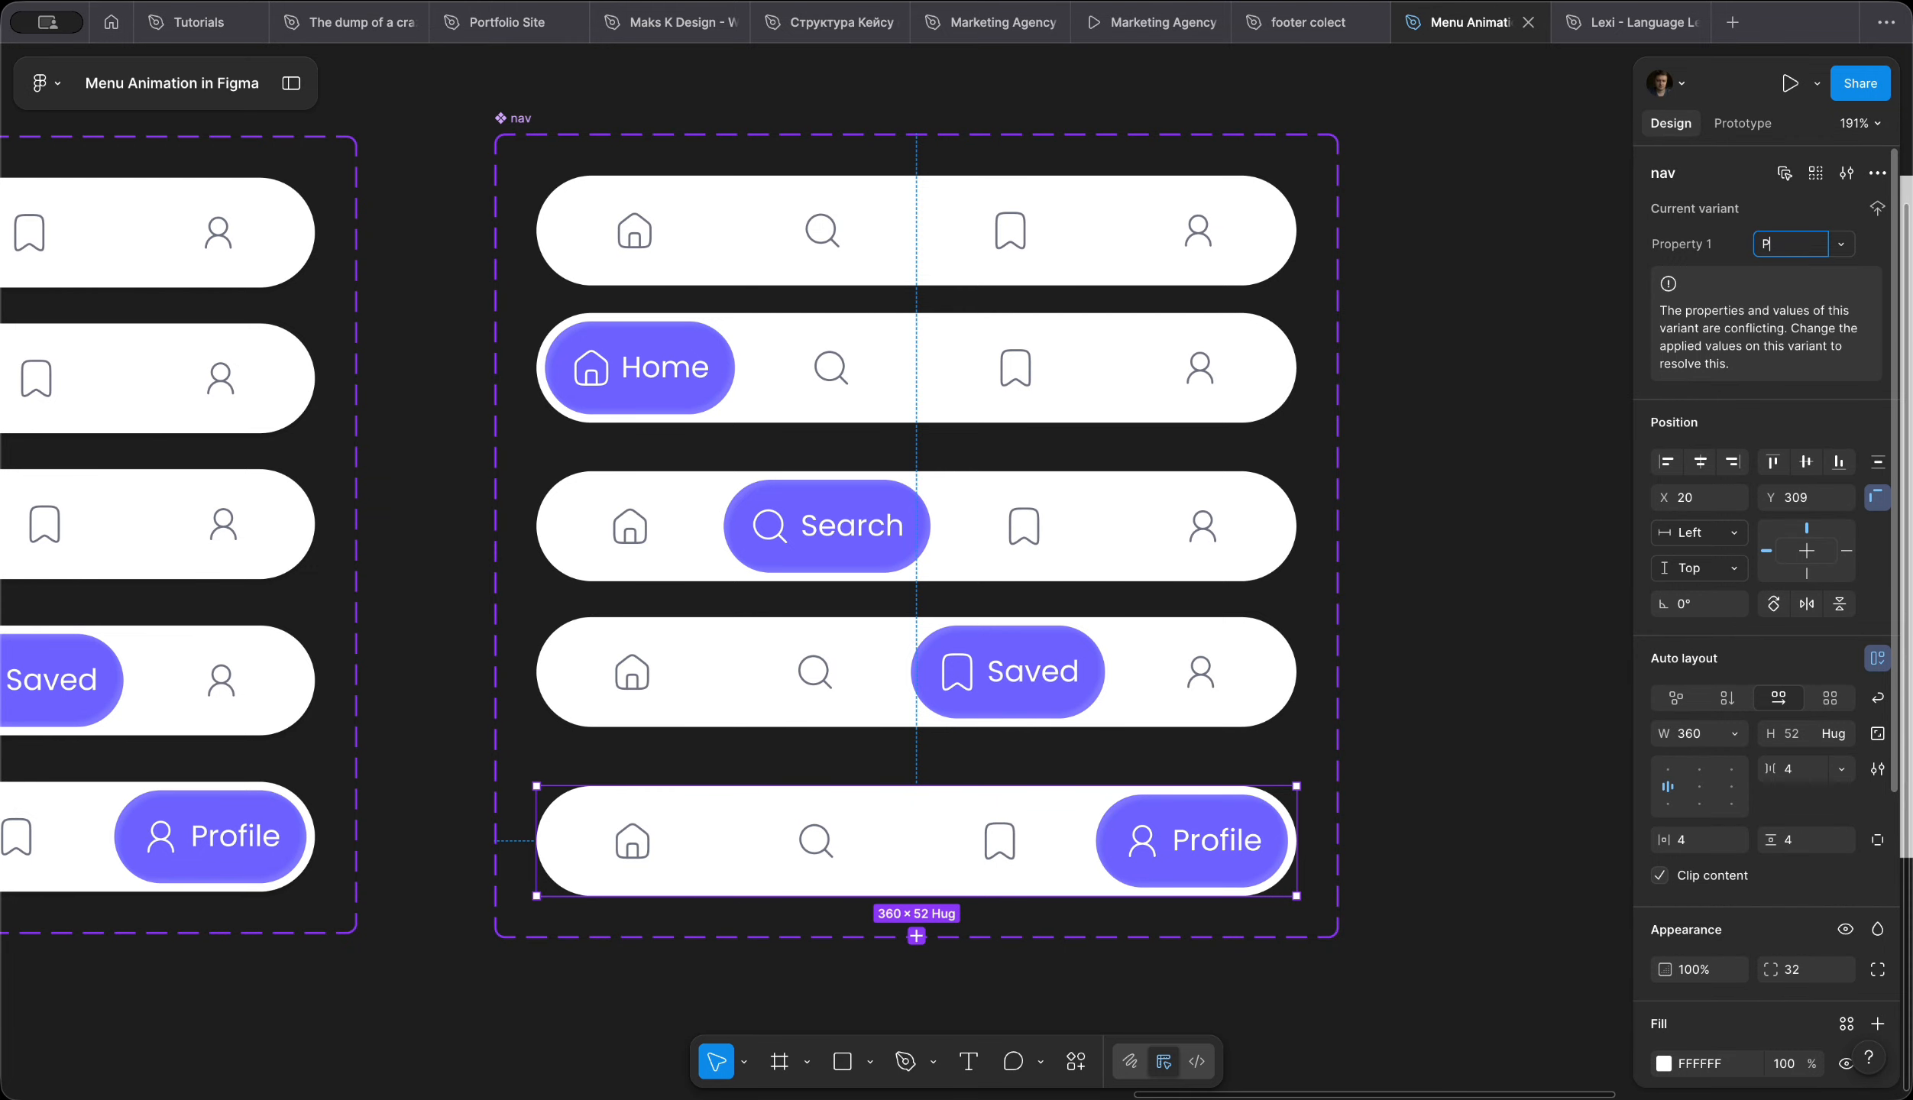
key("Escape")
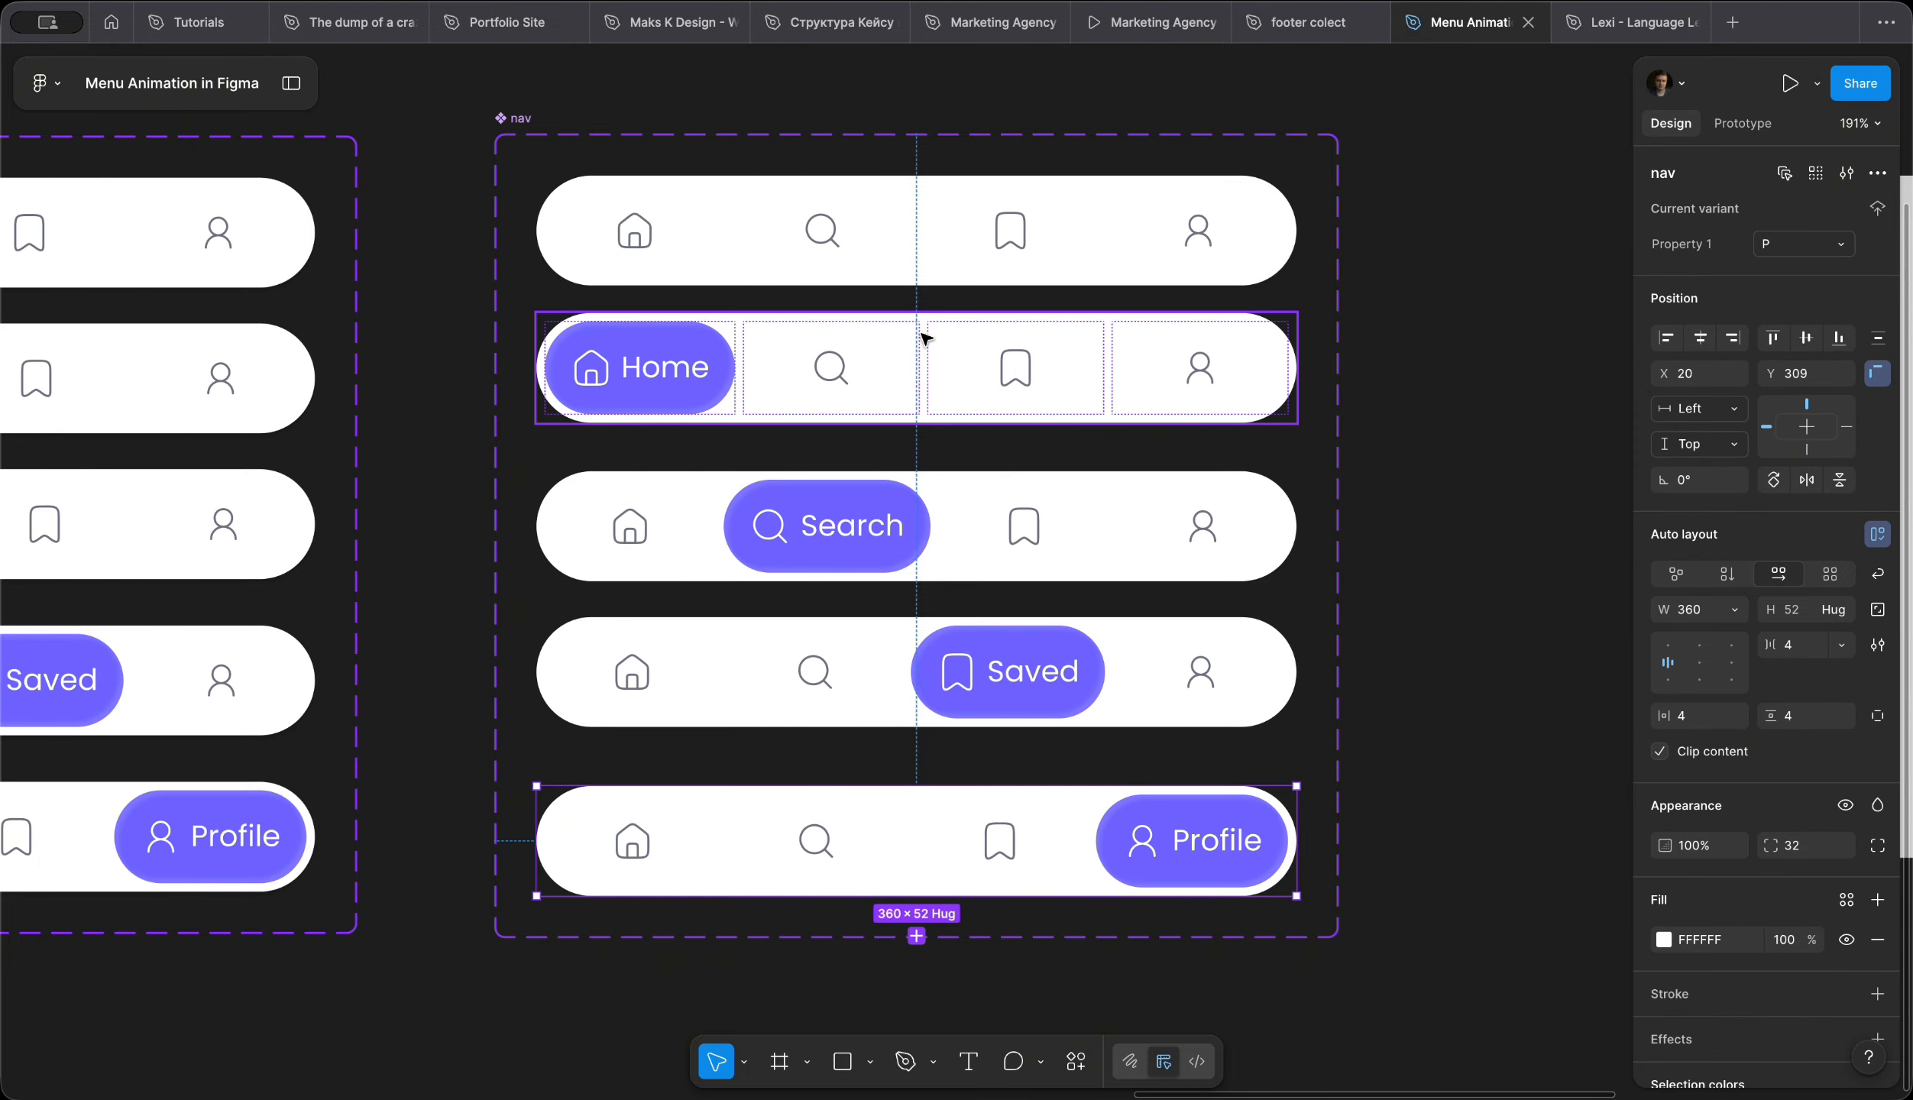
Step: Connect the inactive home buttons in the other four nav variants to variant H with an on-click Change to interaction using Smart animate
left_click(670, 240)
left_click(670, 240)
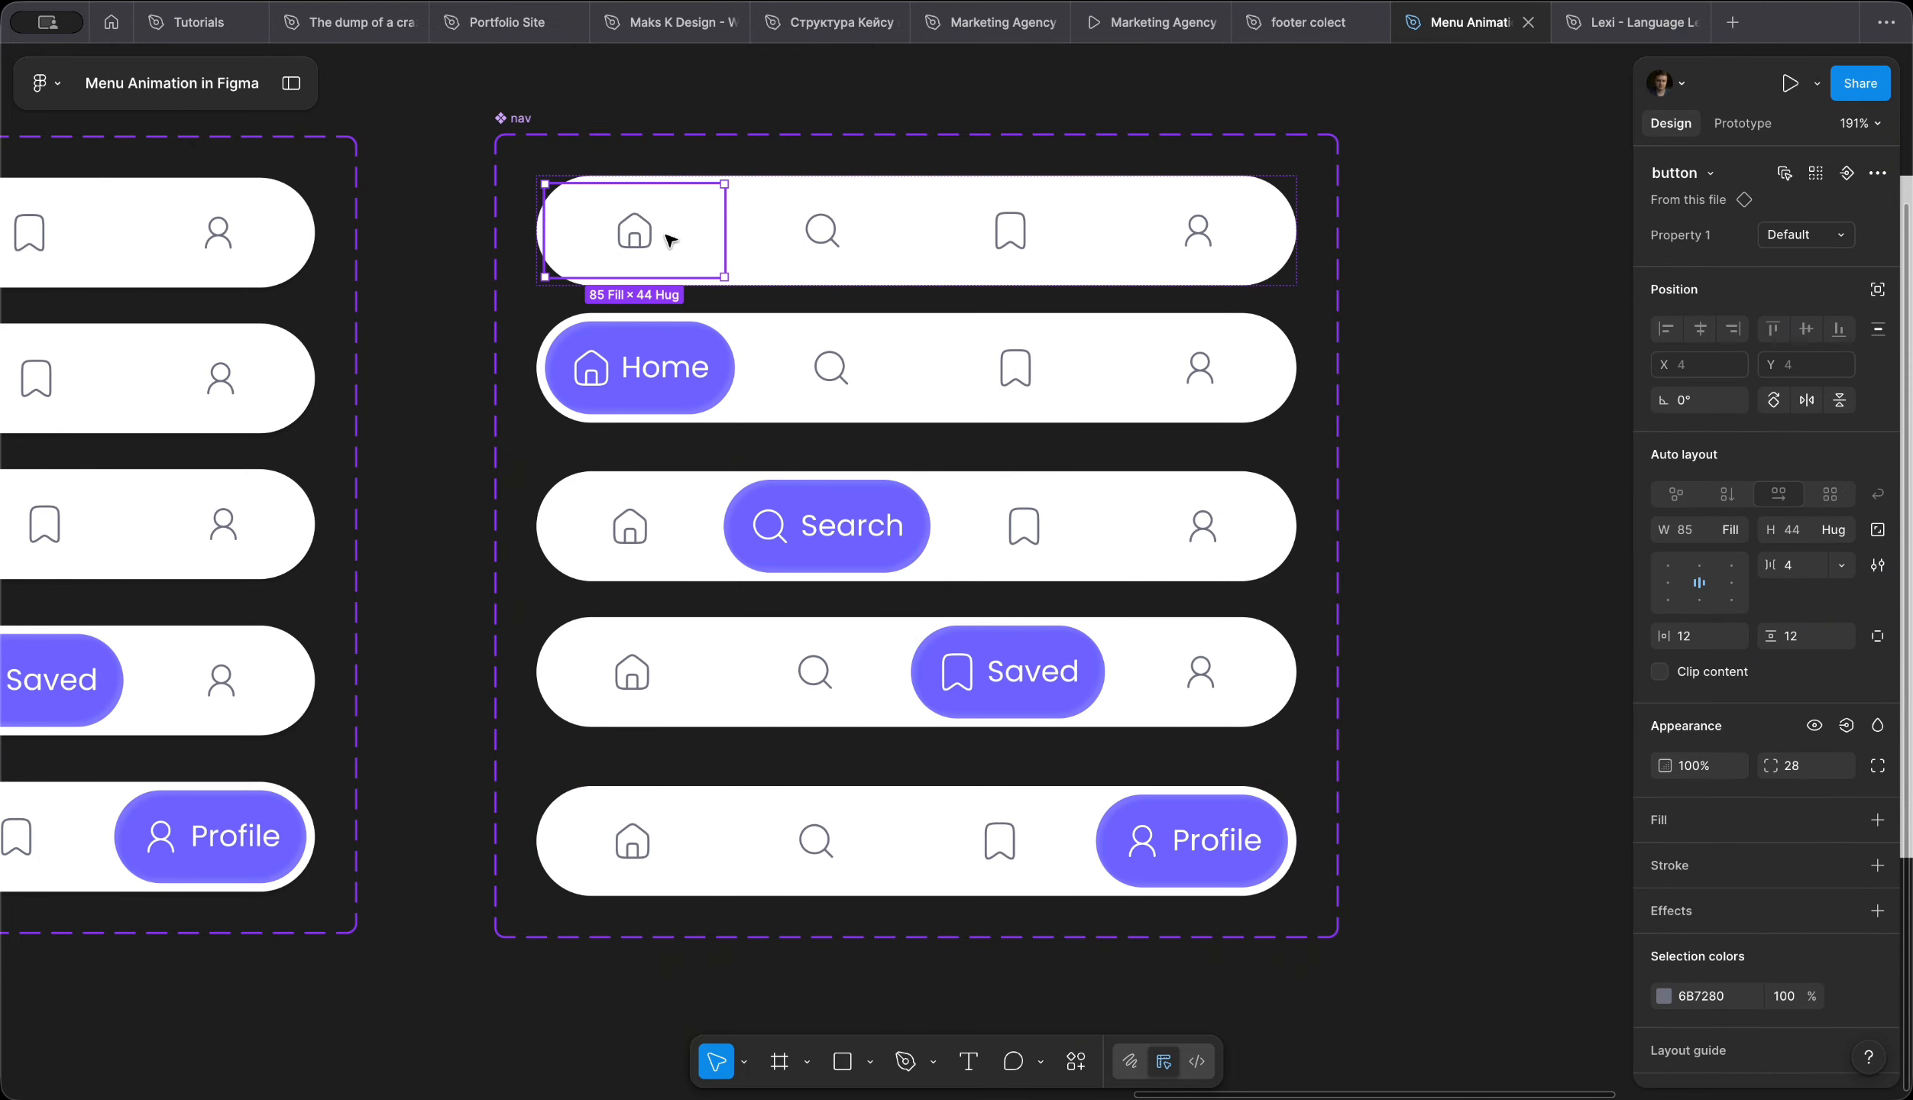
left_click(646, 524, "shift")
left_click(638, 668, "shift")
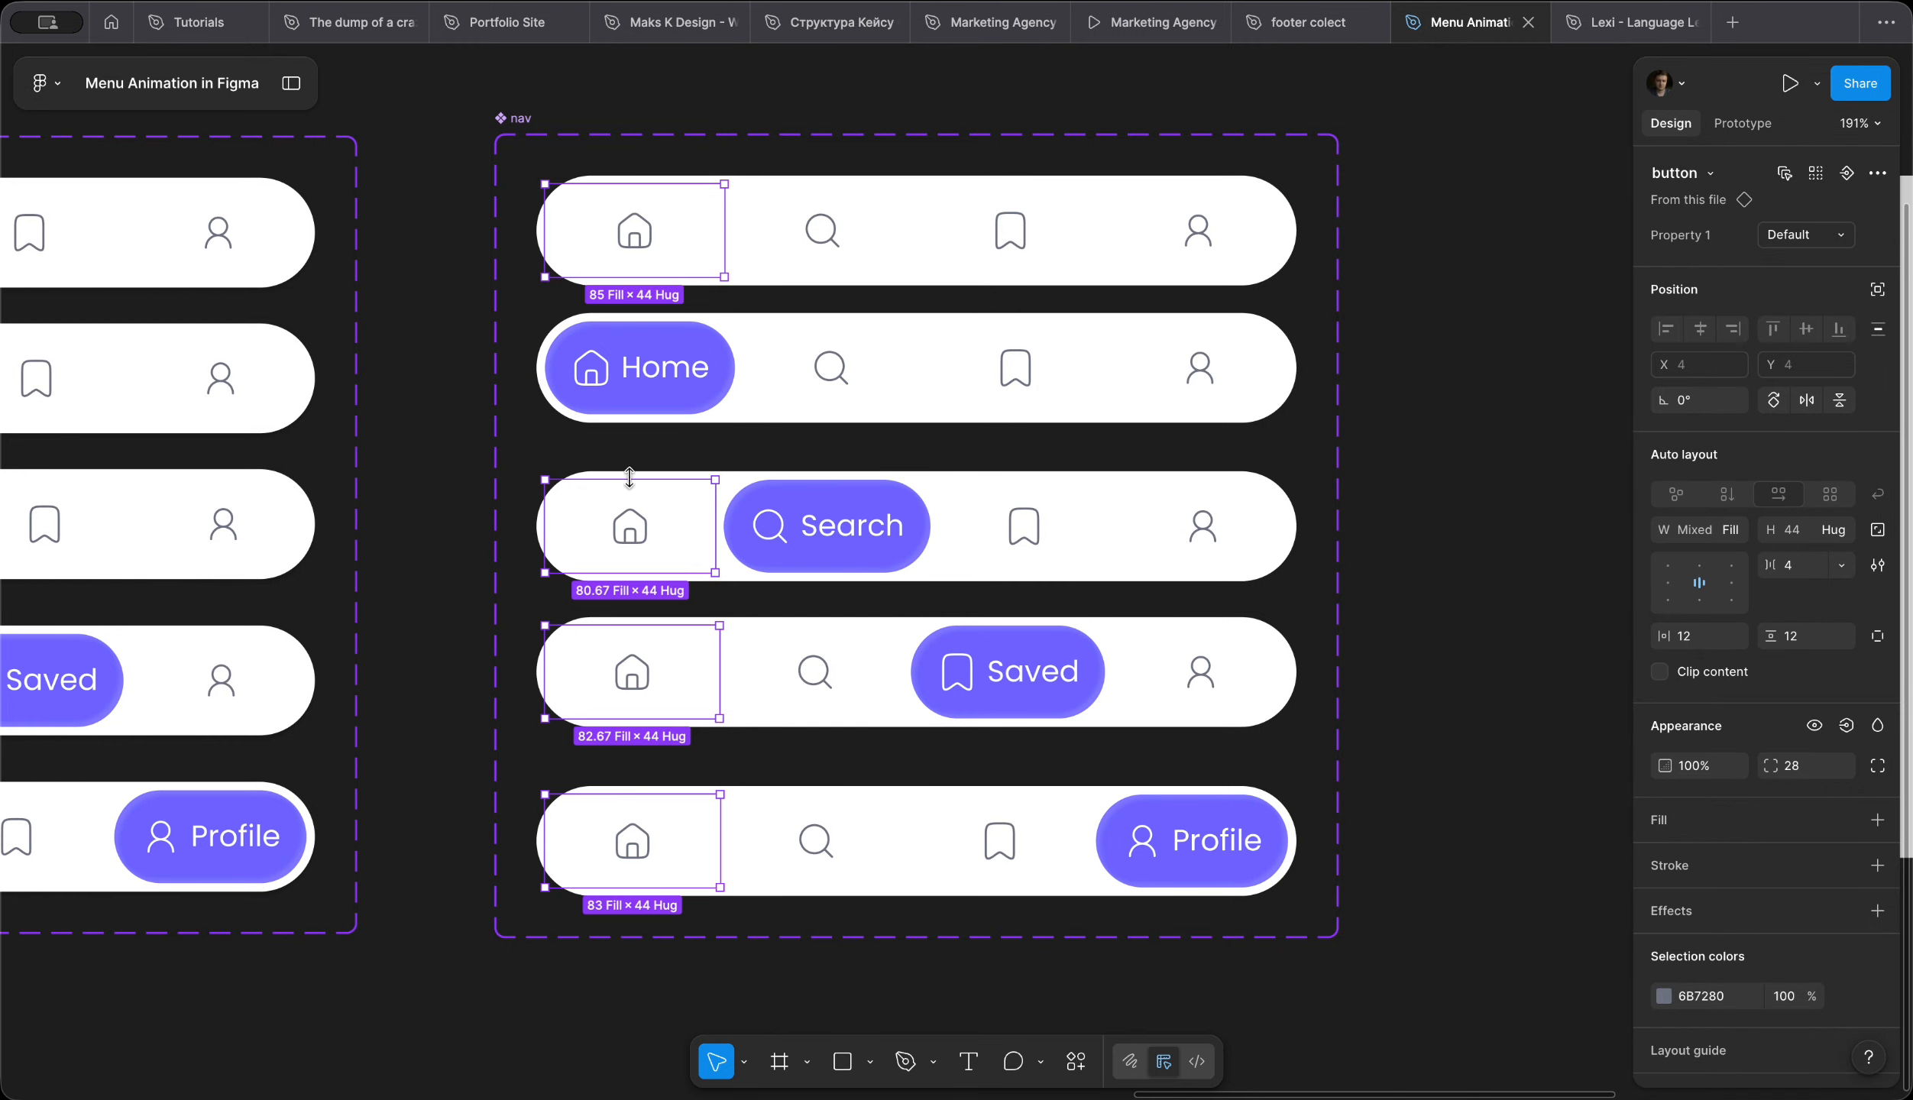
key("shift+e")
left_click_drag(625, 475, 639, 409)
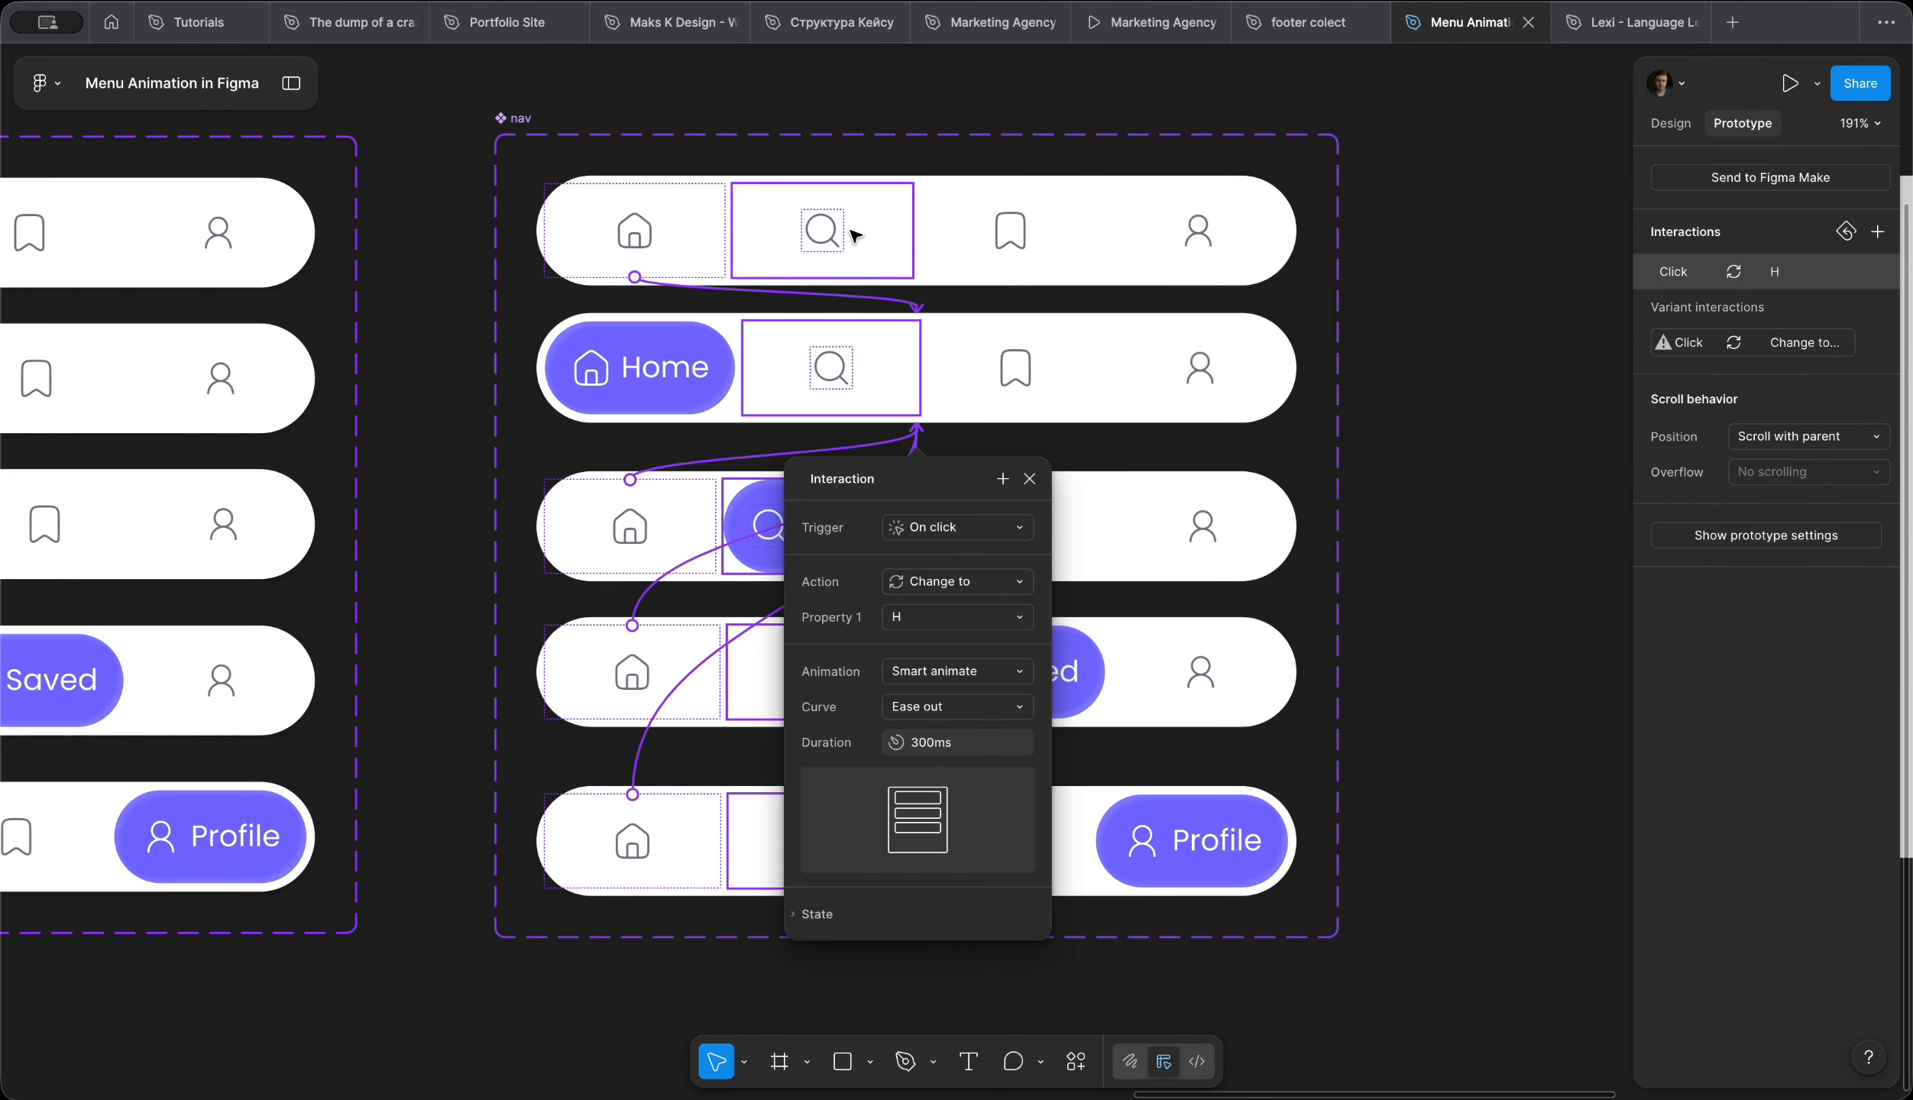
Step: Connect the inactive search buttons in the other four nav variants to variant S with an on-click Change to interaction
left_click(854, 235)
left_click(854, 355, "shift")
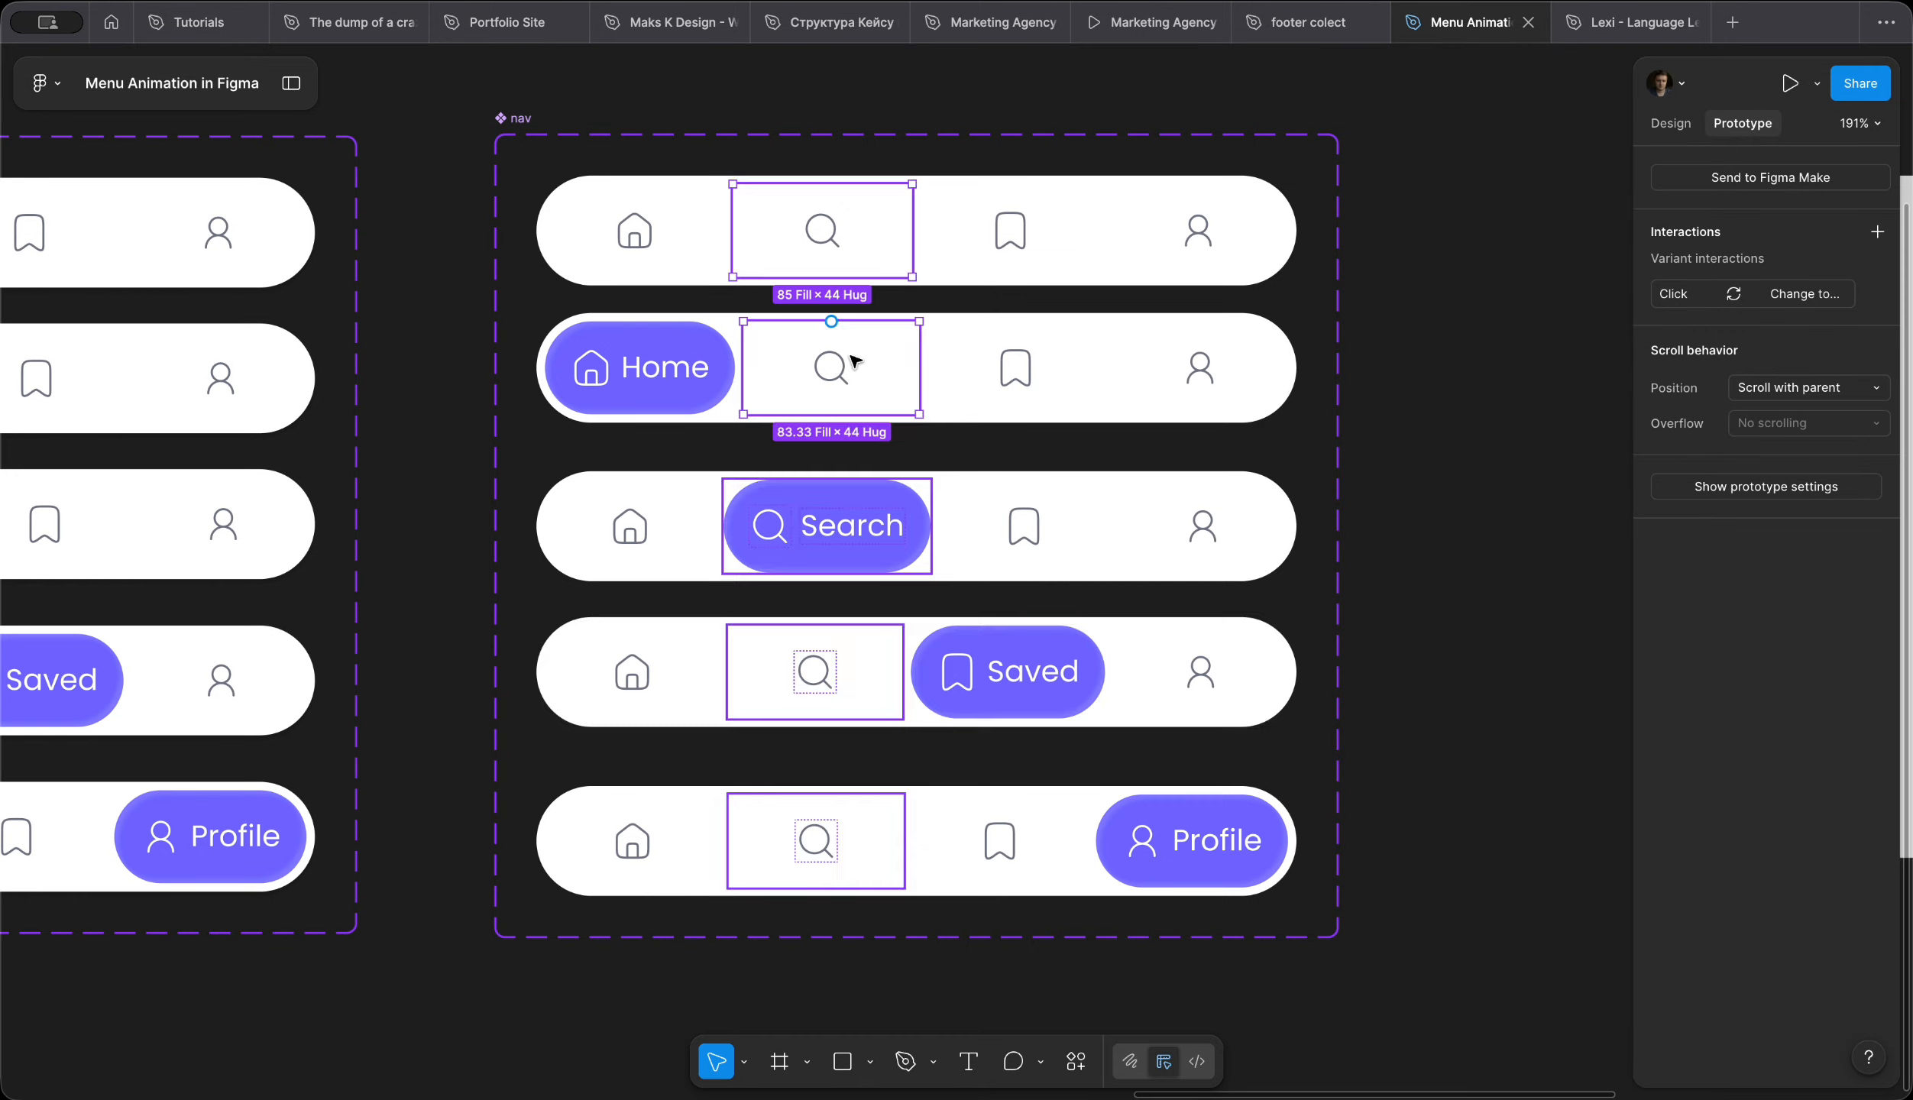
left_click(821, 670, "shift")
left_click(823, 837, "shift")
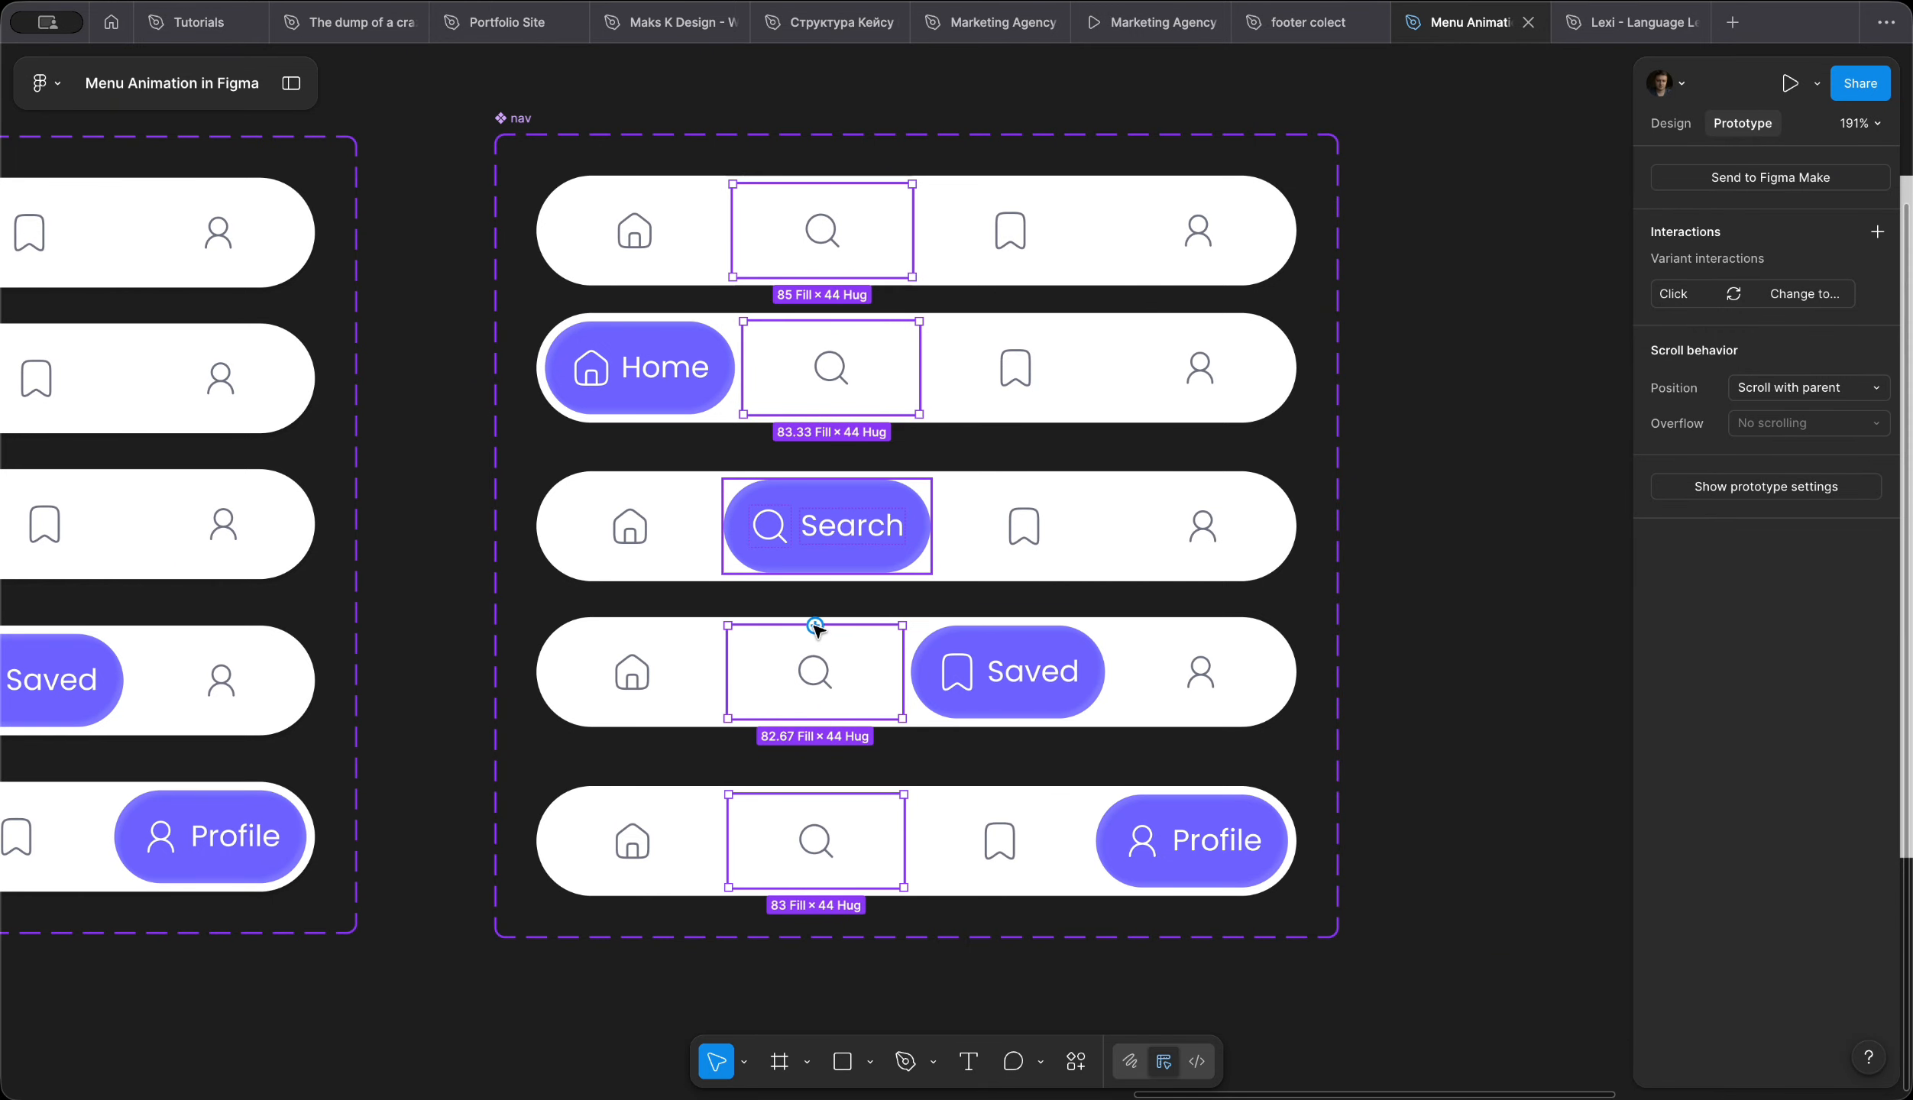
left_click_drag(814, 626, 819, 558)
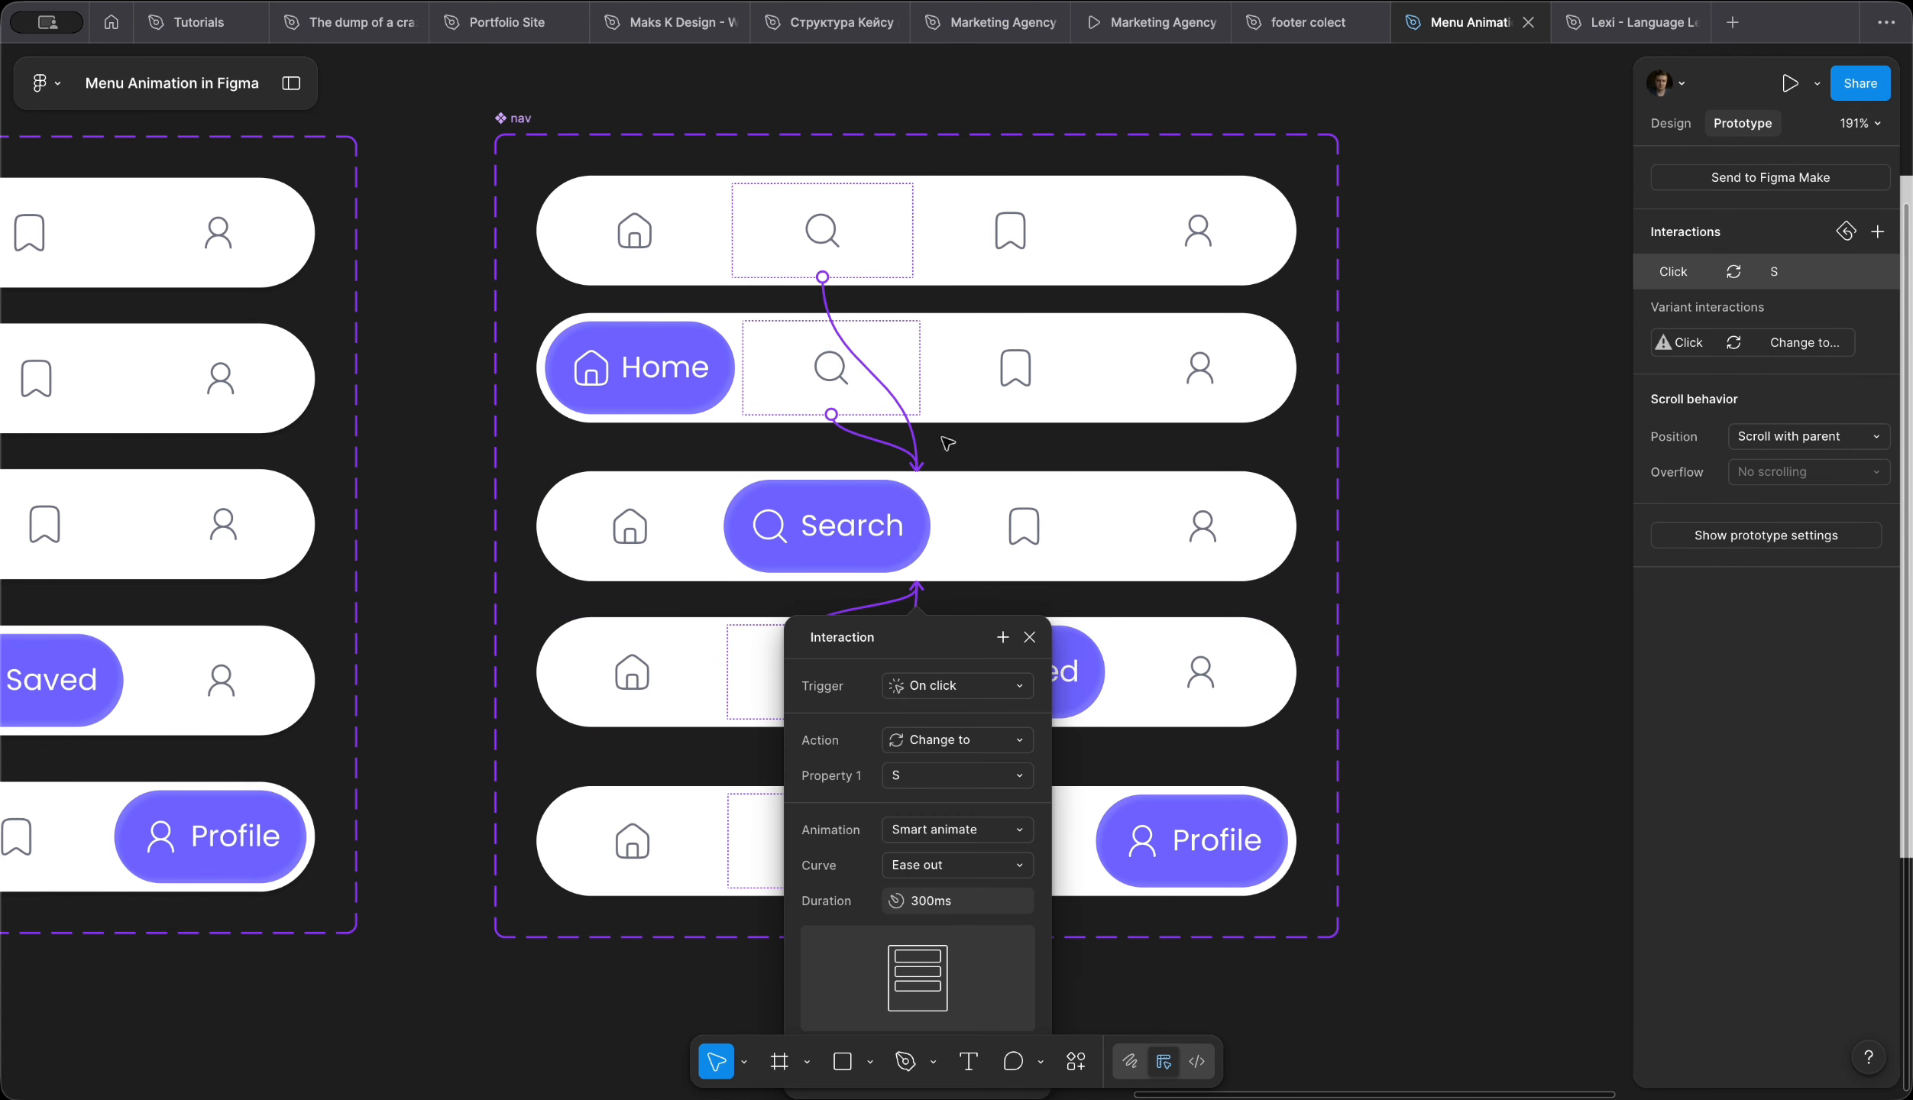
Step: Connect the inactive bookmark buttons in the other four nav variants to variant Sav with an on-click Change to interaction
left_click(1026, 263)
left_click(1025, 353, "shift")
left_click(1024, 508, "shift")
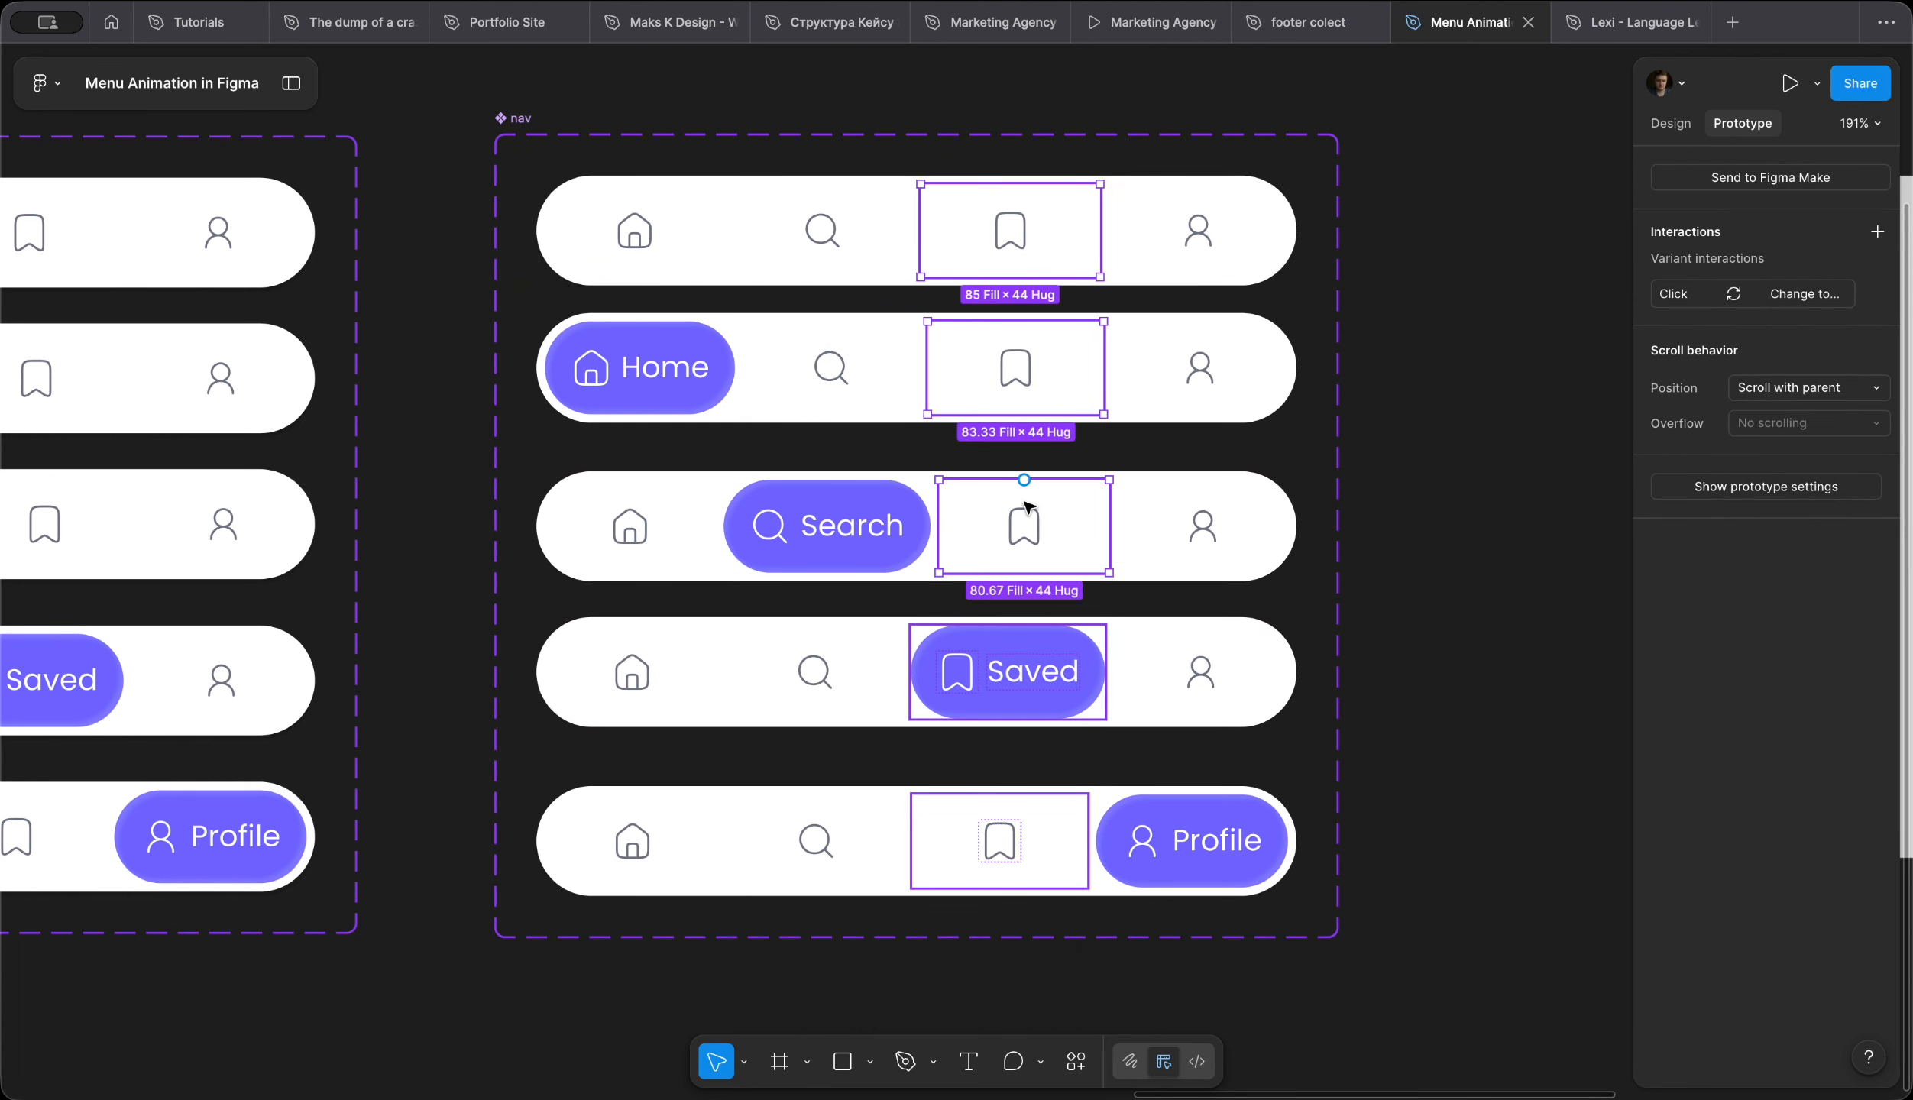
left_click(1009, 832, "shift")
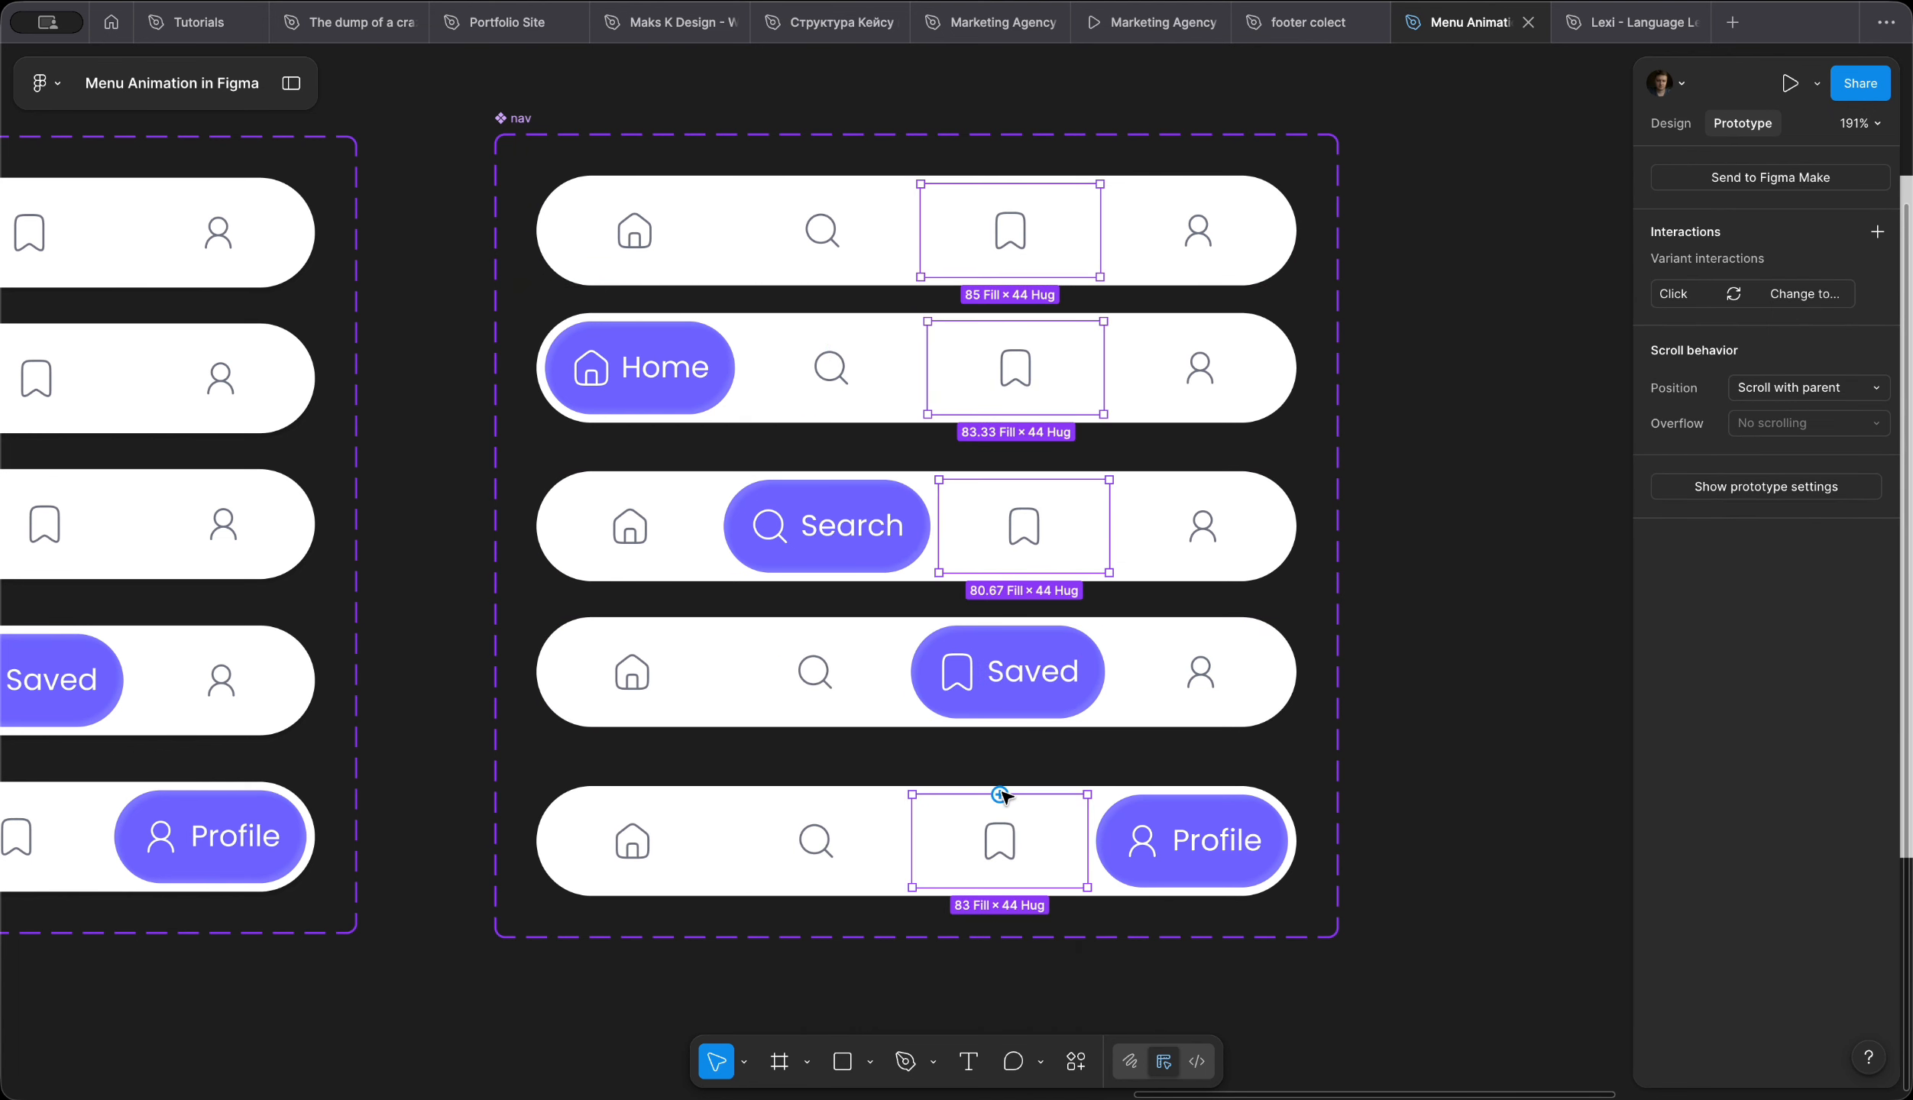
left_click_drag(999, 795, 1006, 685)
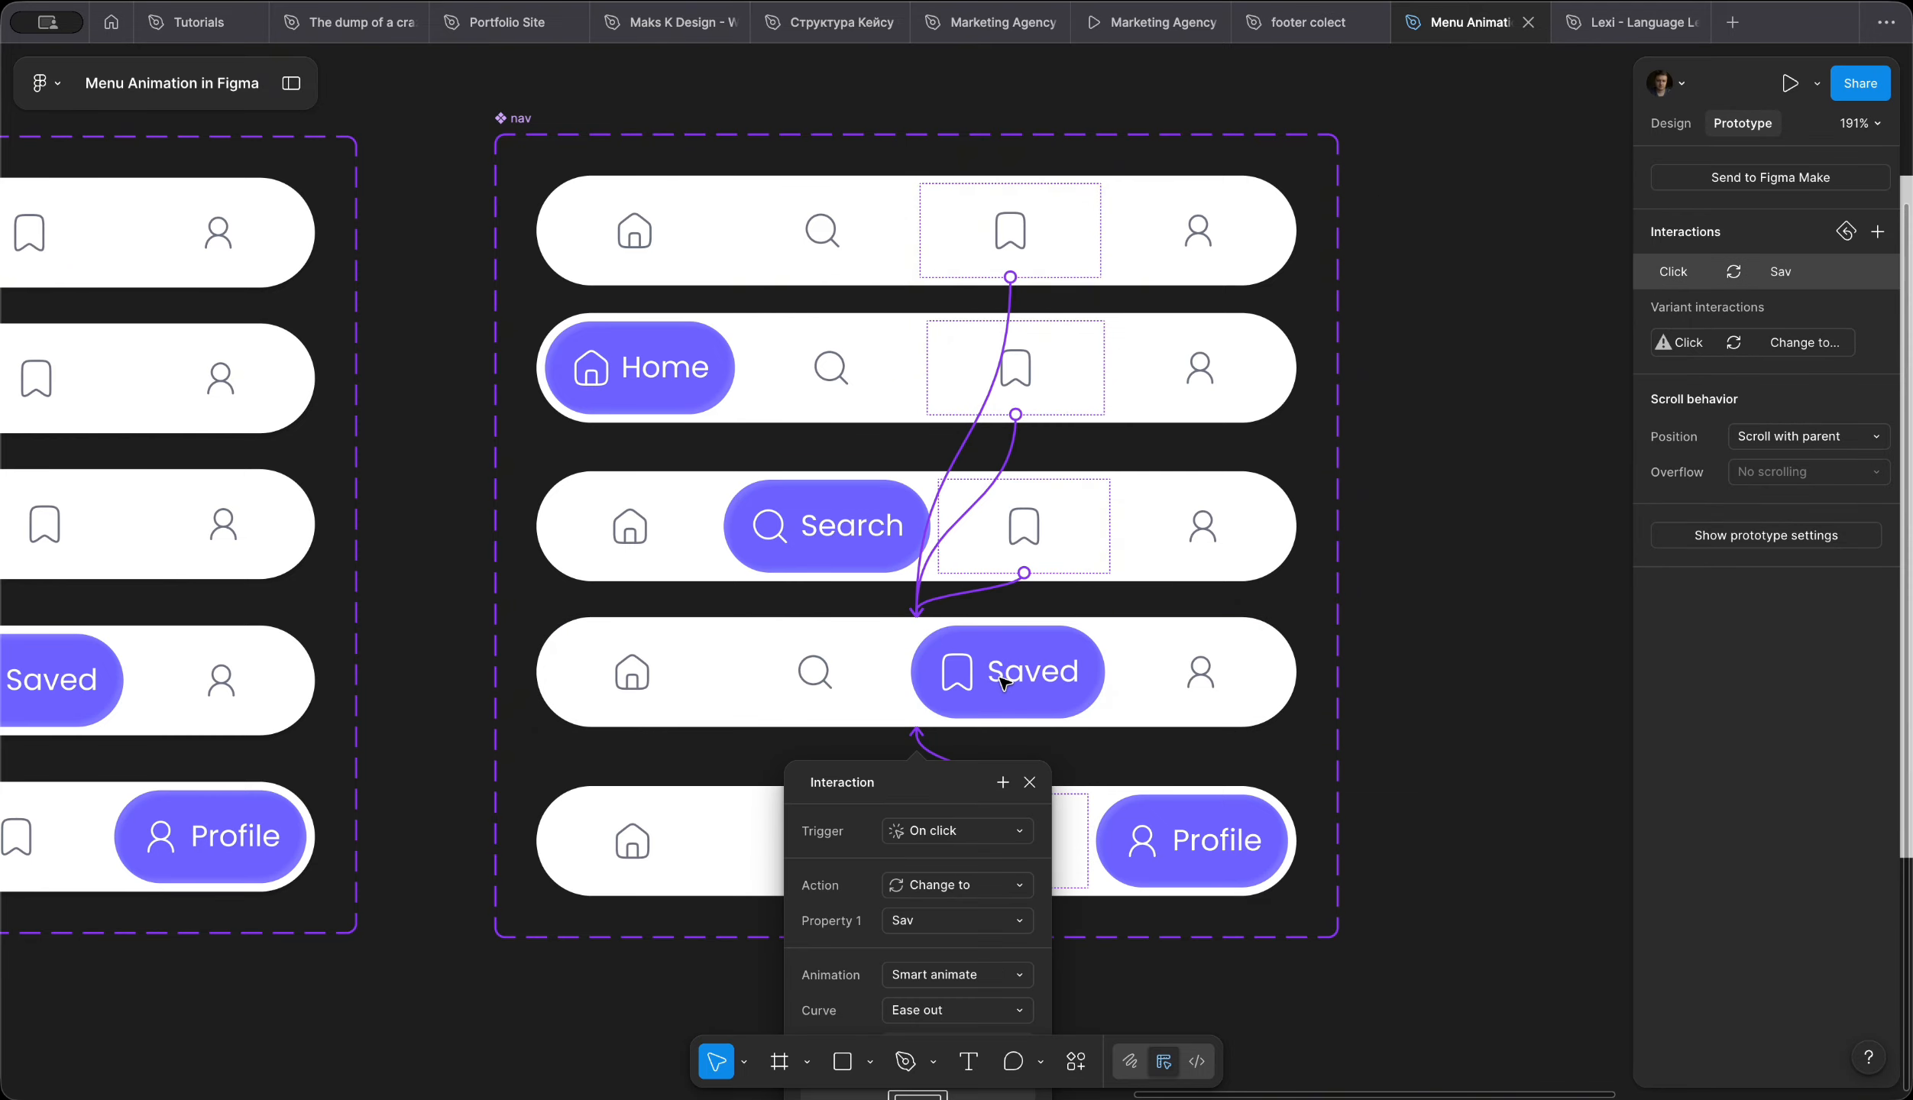
Step: Connect the inactive user buttons in the other four nav variants to variant P with an on-click Change to interaction
left_click(1168, 664)
left_click(1174, 521, "shift")
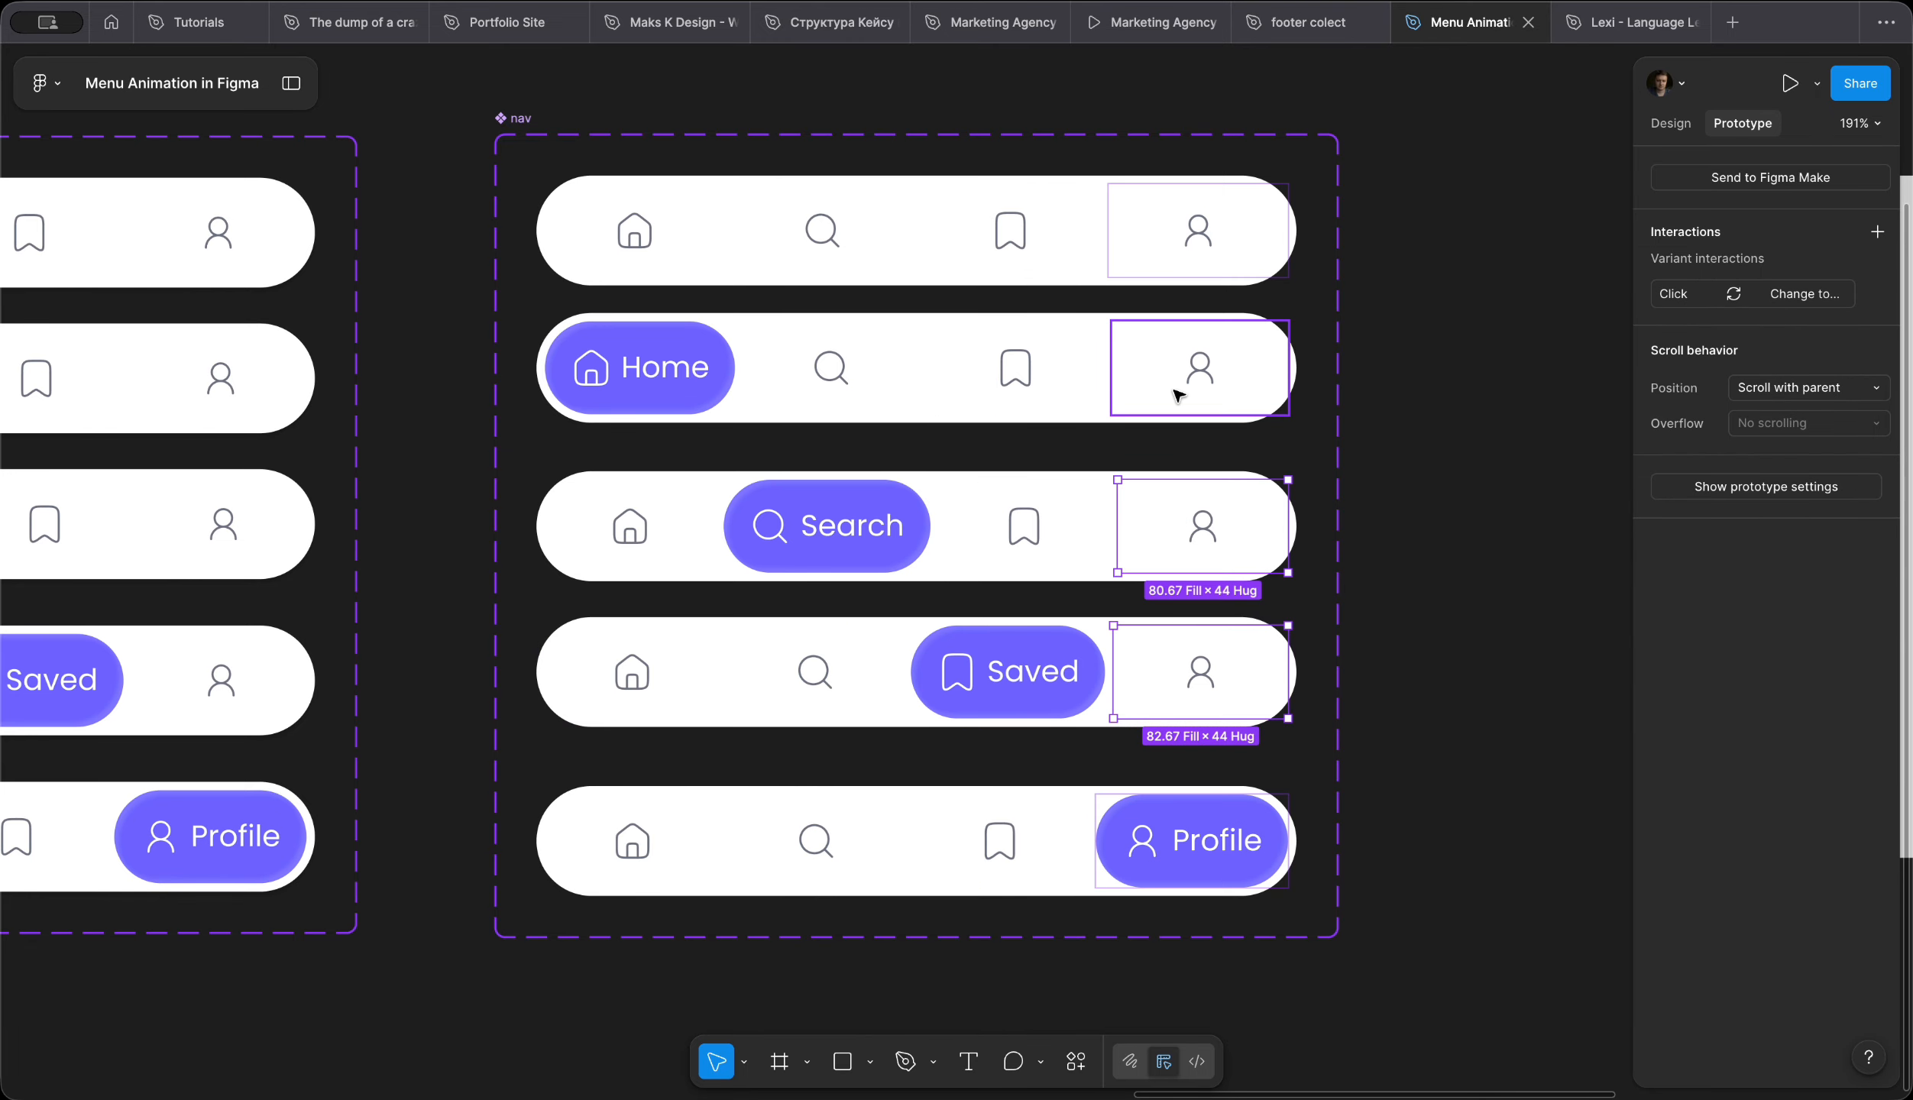
left_click(1179, 390, "shift")
left_click(1174, 271, "shift")
left_click_drag(1197, 276, 1175, 812)
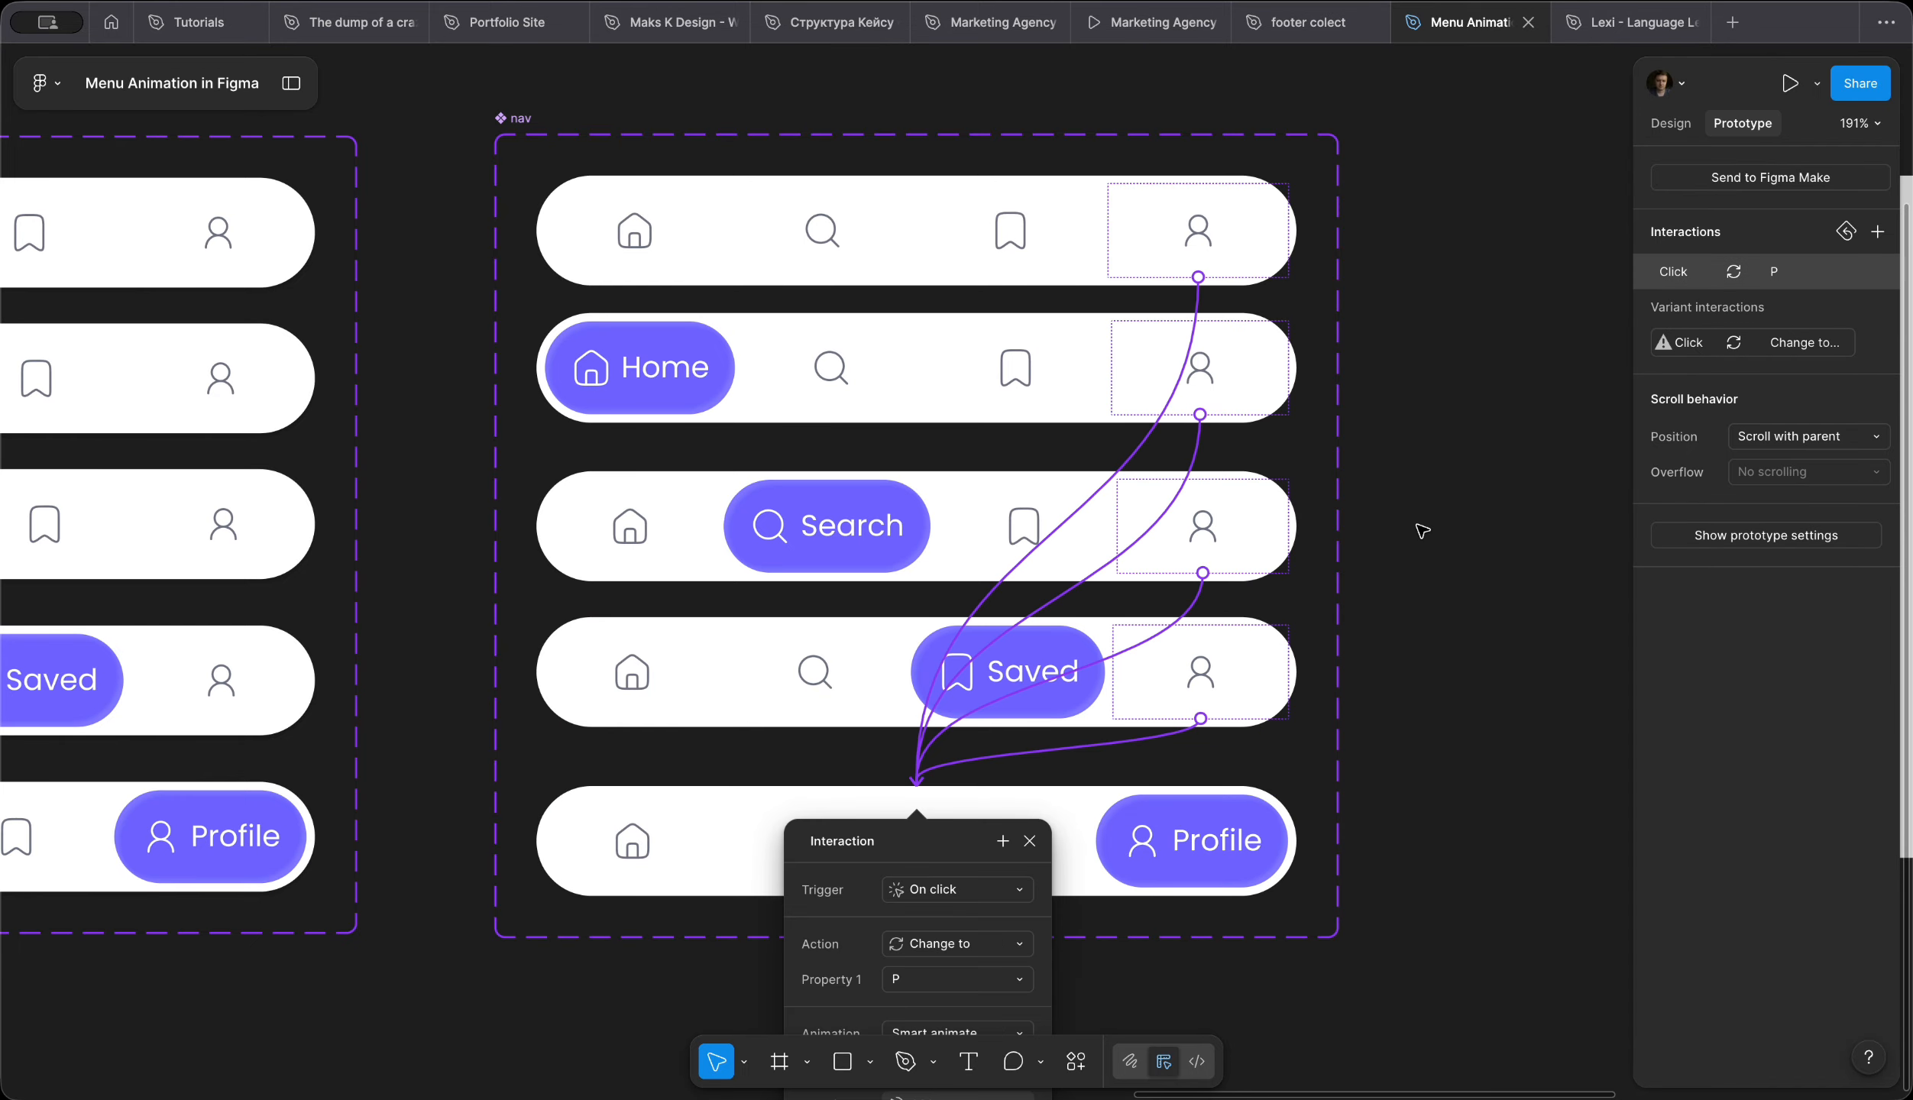
left_click(1422, 531)
Step: Place an instance of the nav component in the test frame under Step 4 and centre it horizontally and vertically
scroll(1422, 531, "down", 5)
scroll(1422, 530, "right", 3)
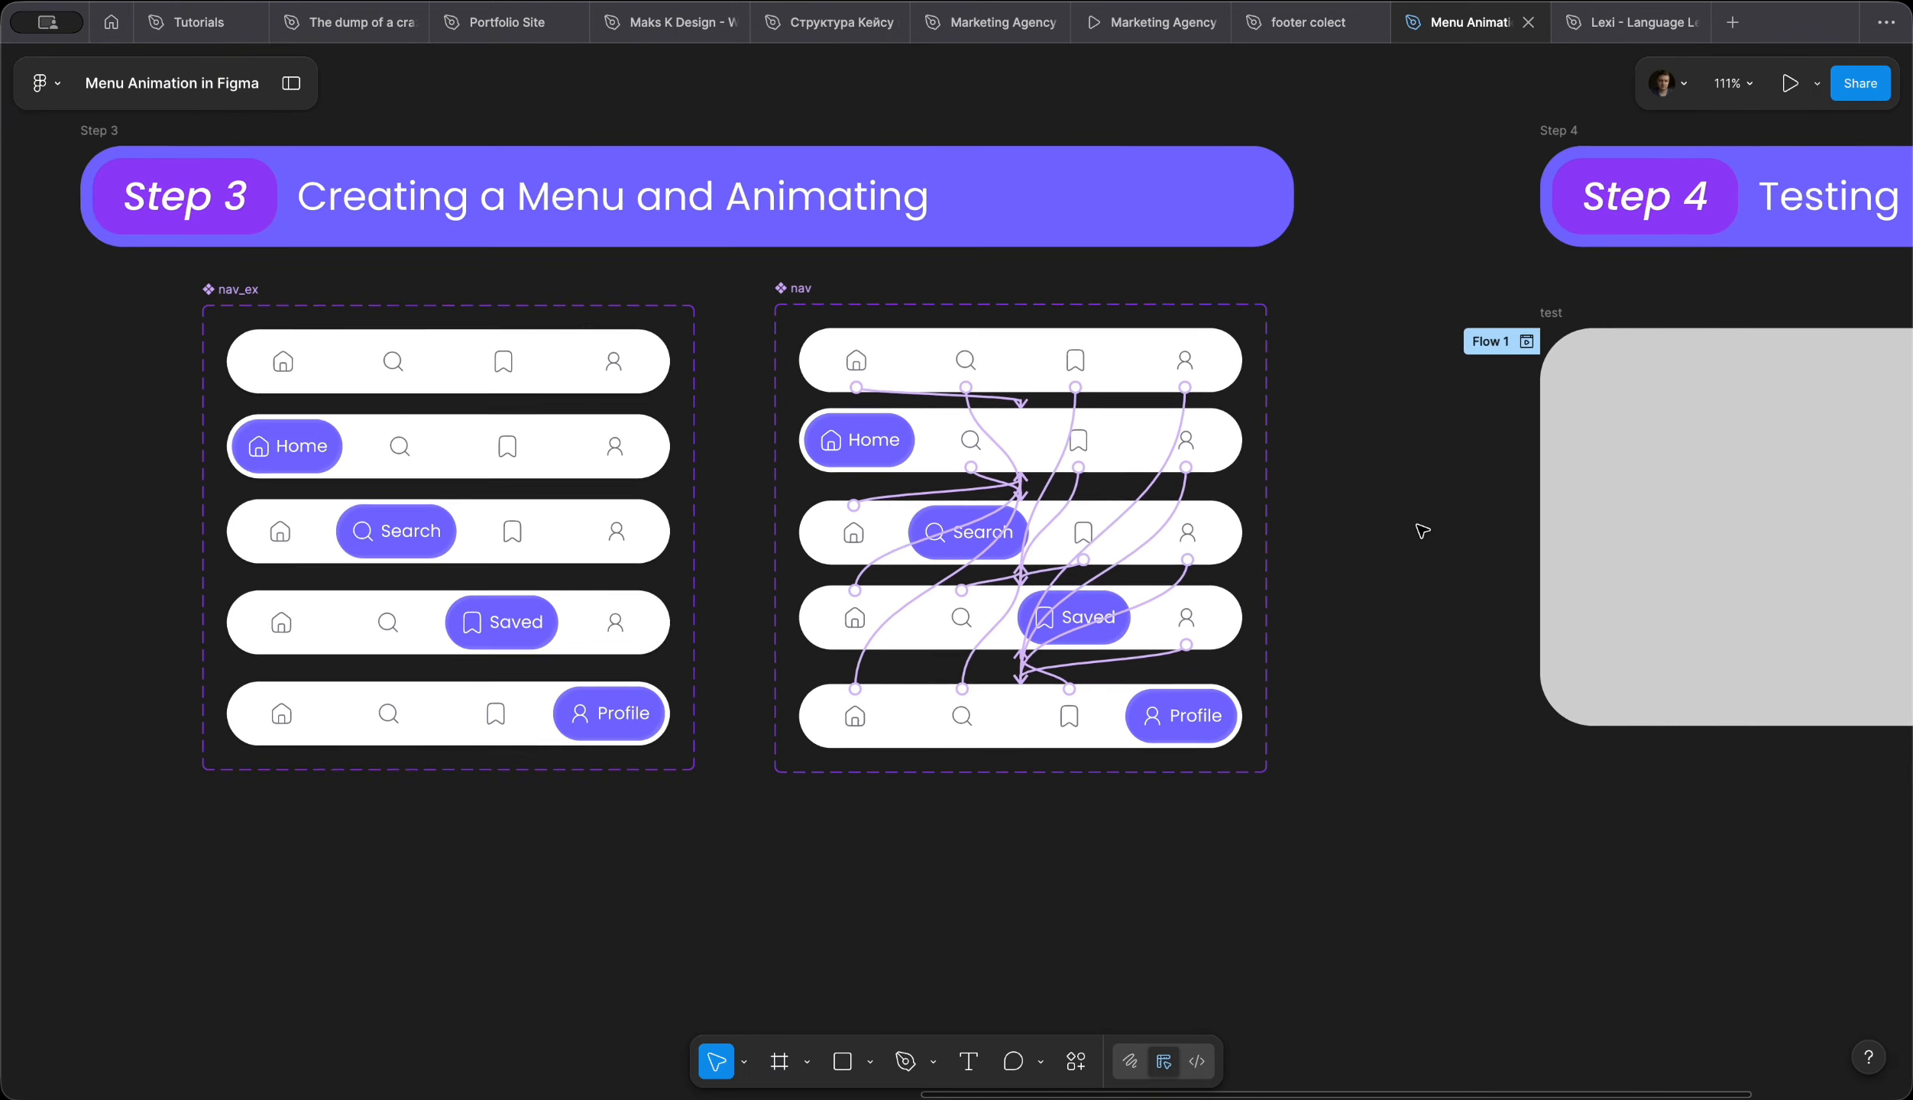
scroll(1422, 531, "right", 3)
scroll(1422, 531, "down", 1)
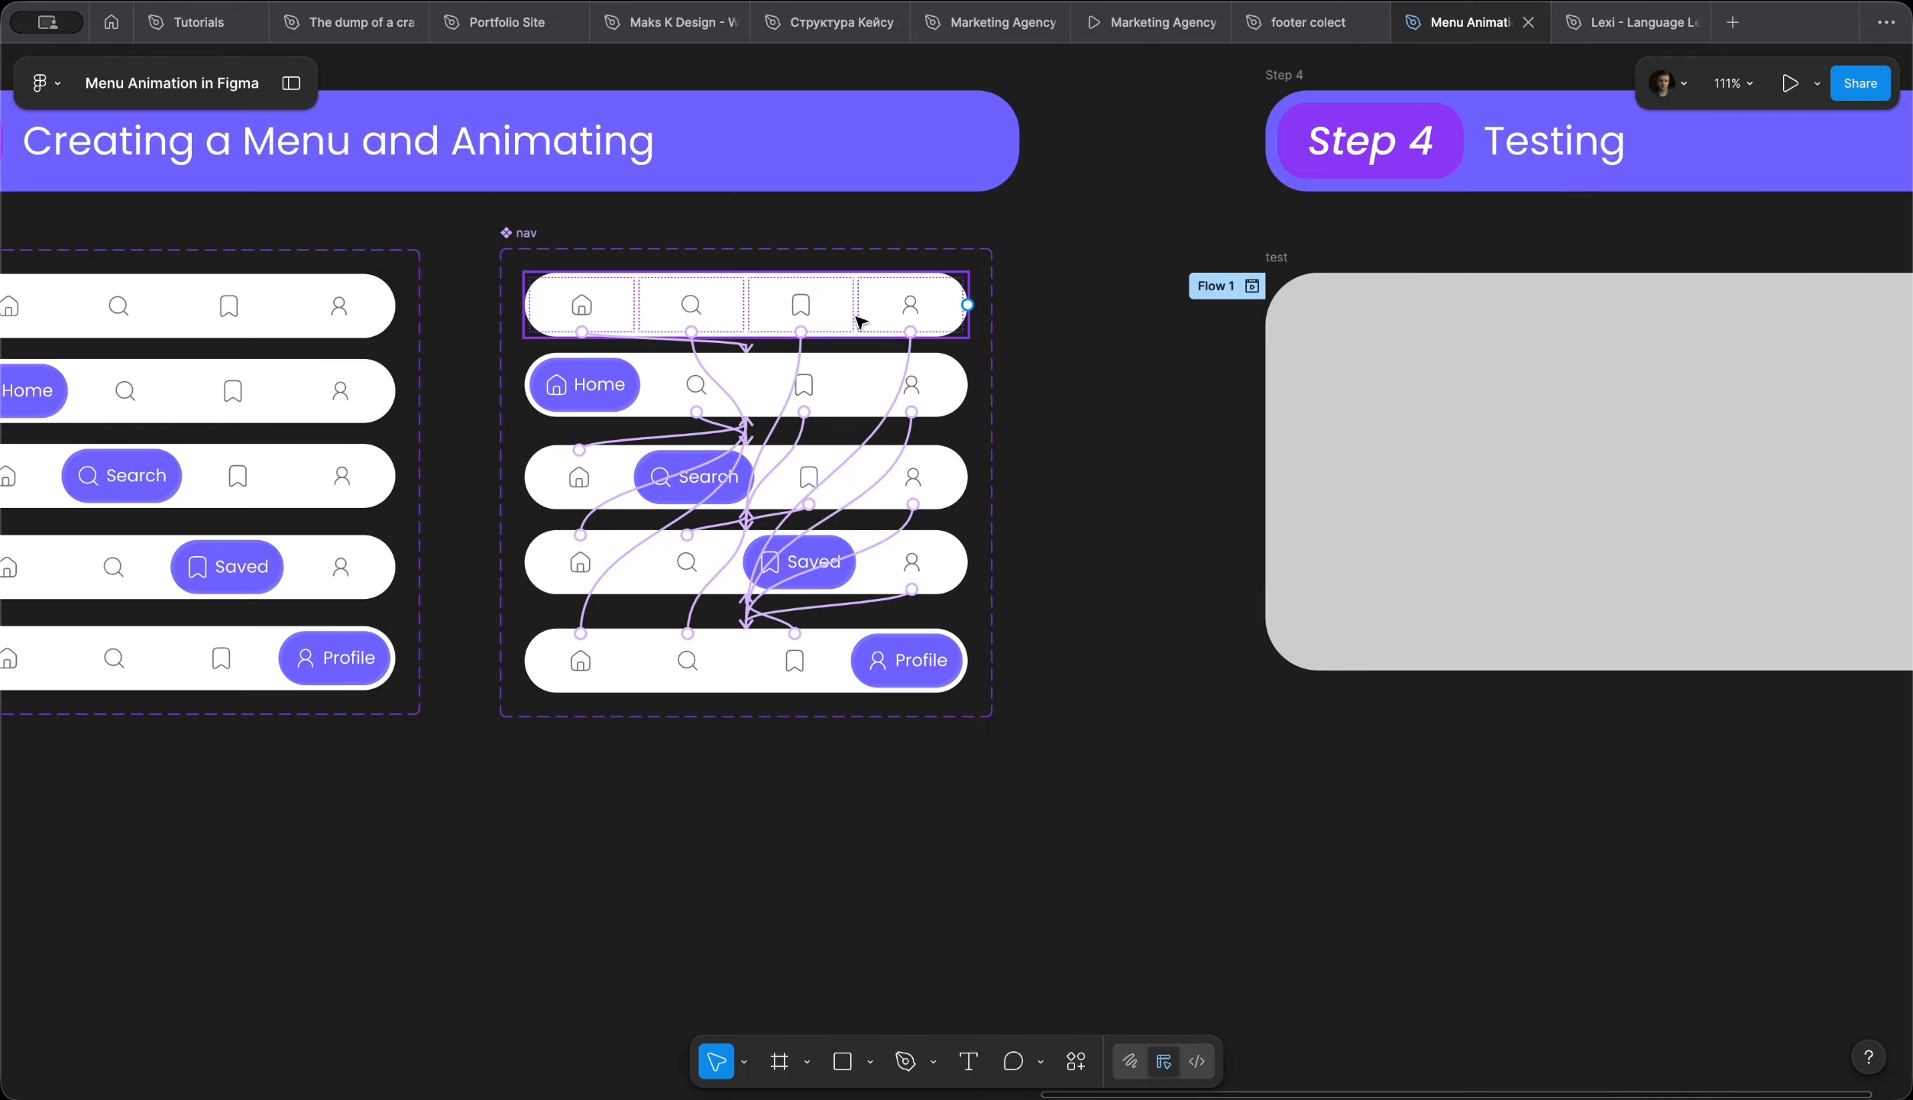
scroll(1161, 375, "right", 6)
scroll(1160, 375, "up", 1)
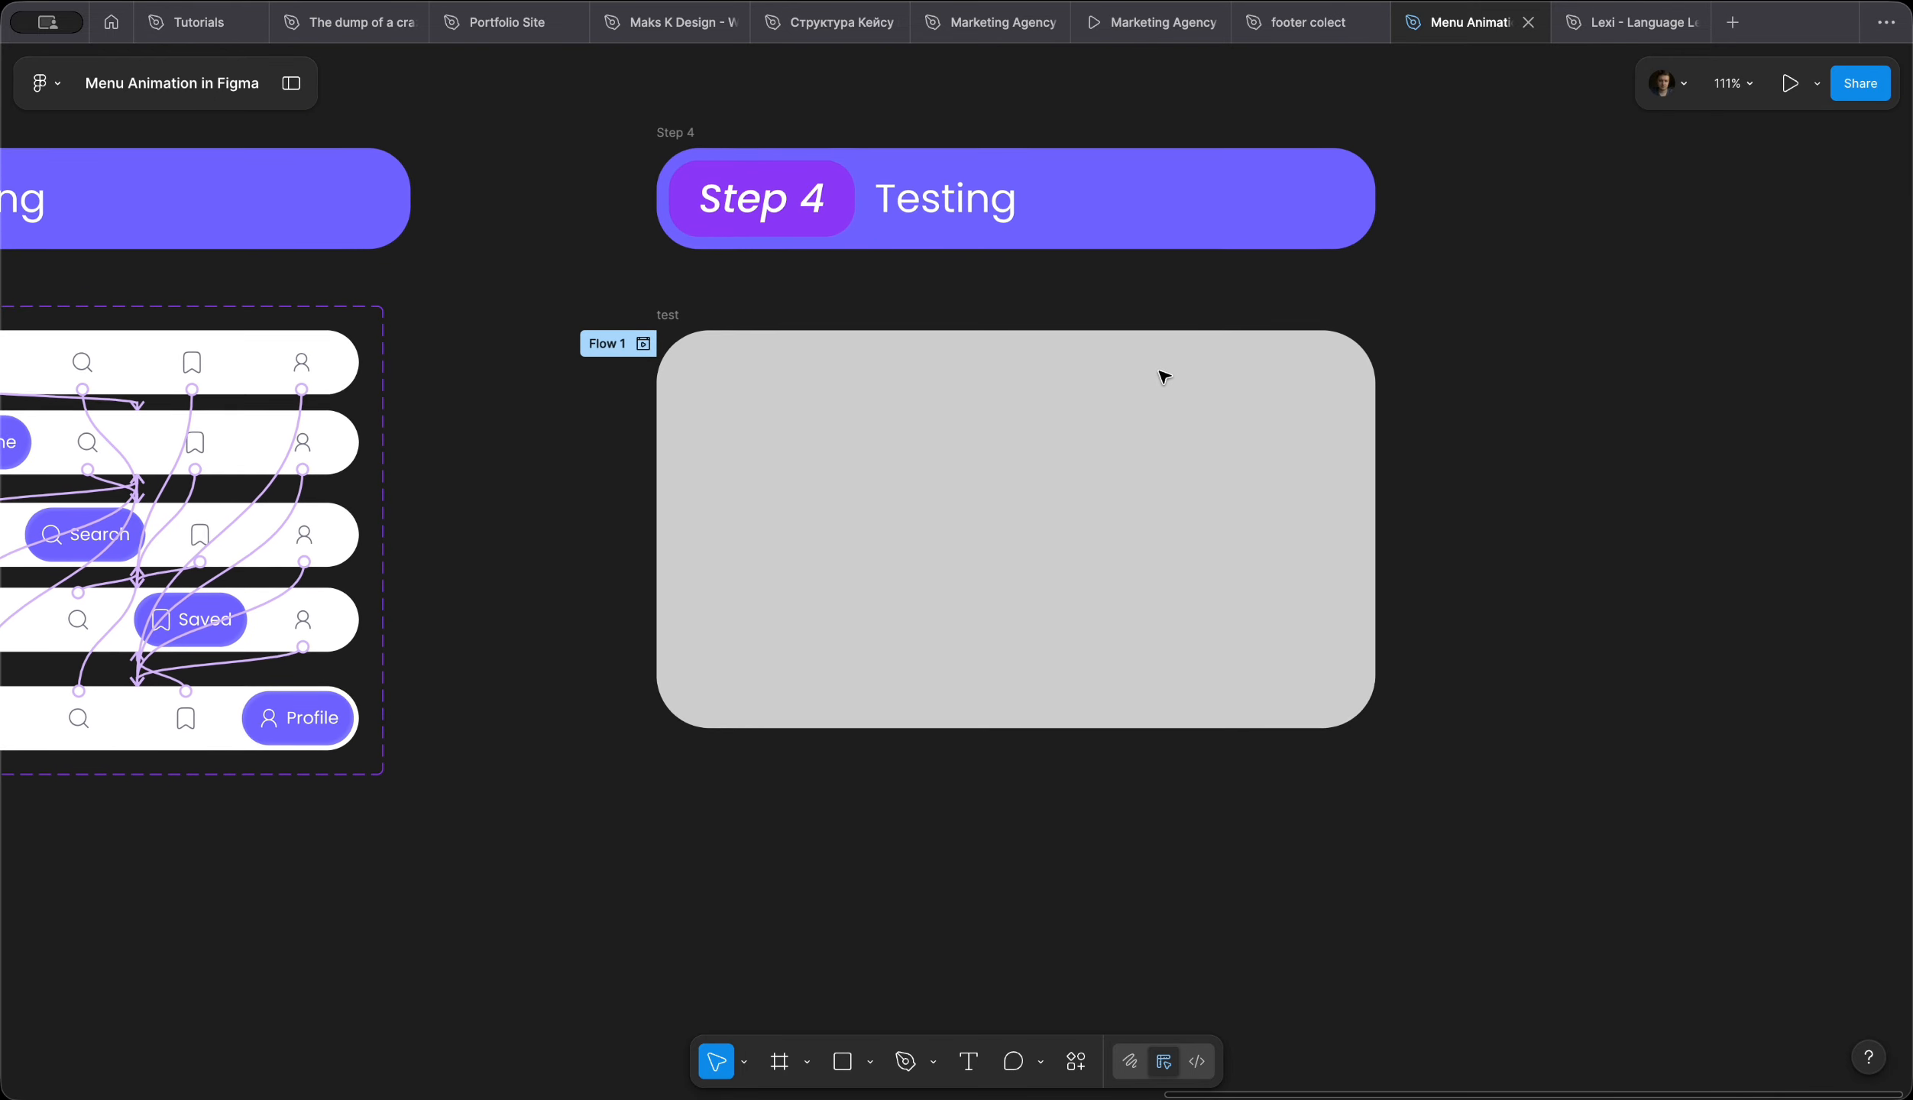
left_click(290, 84)
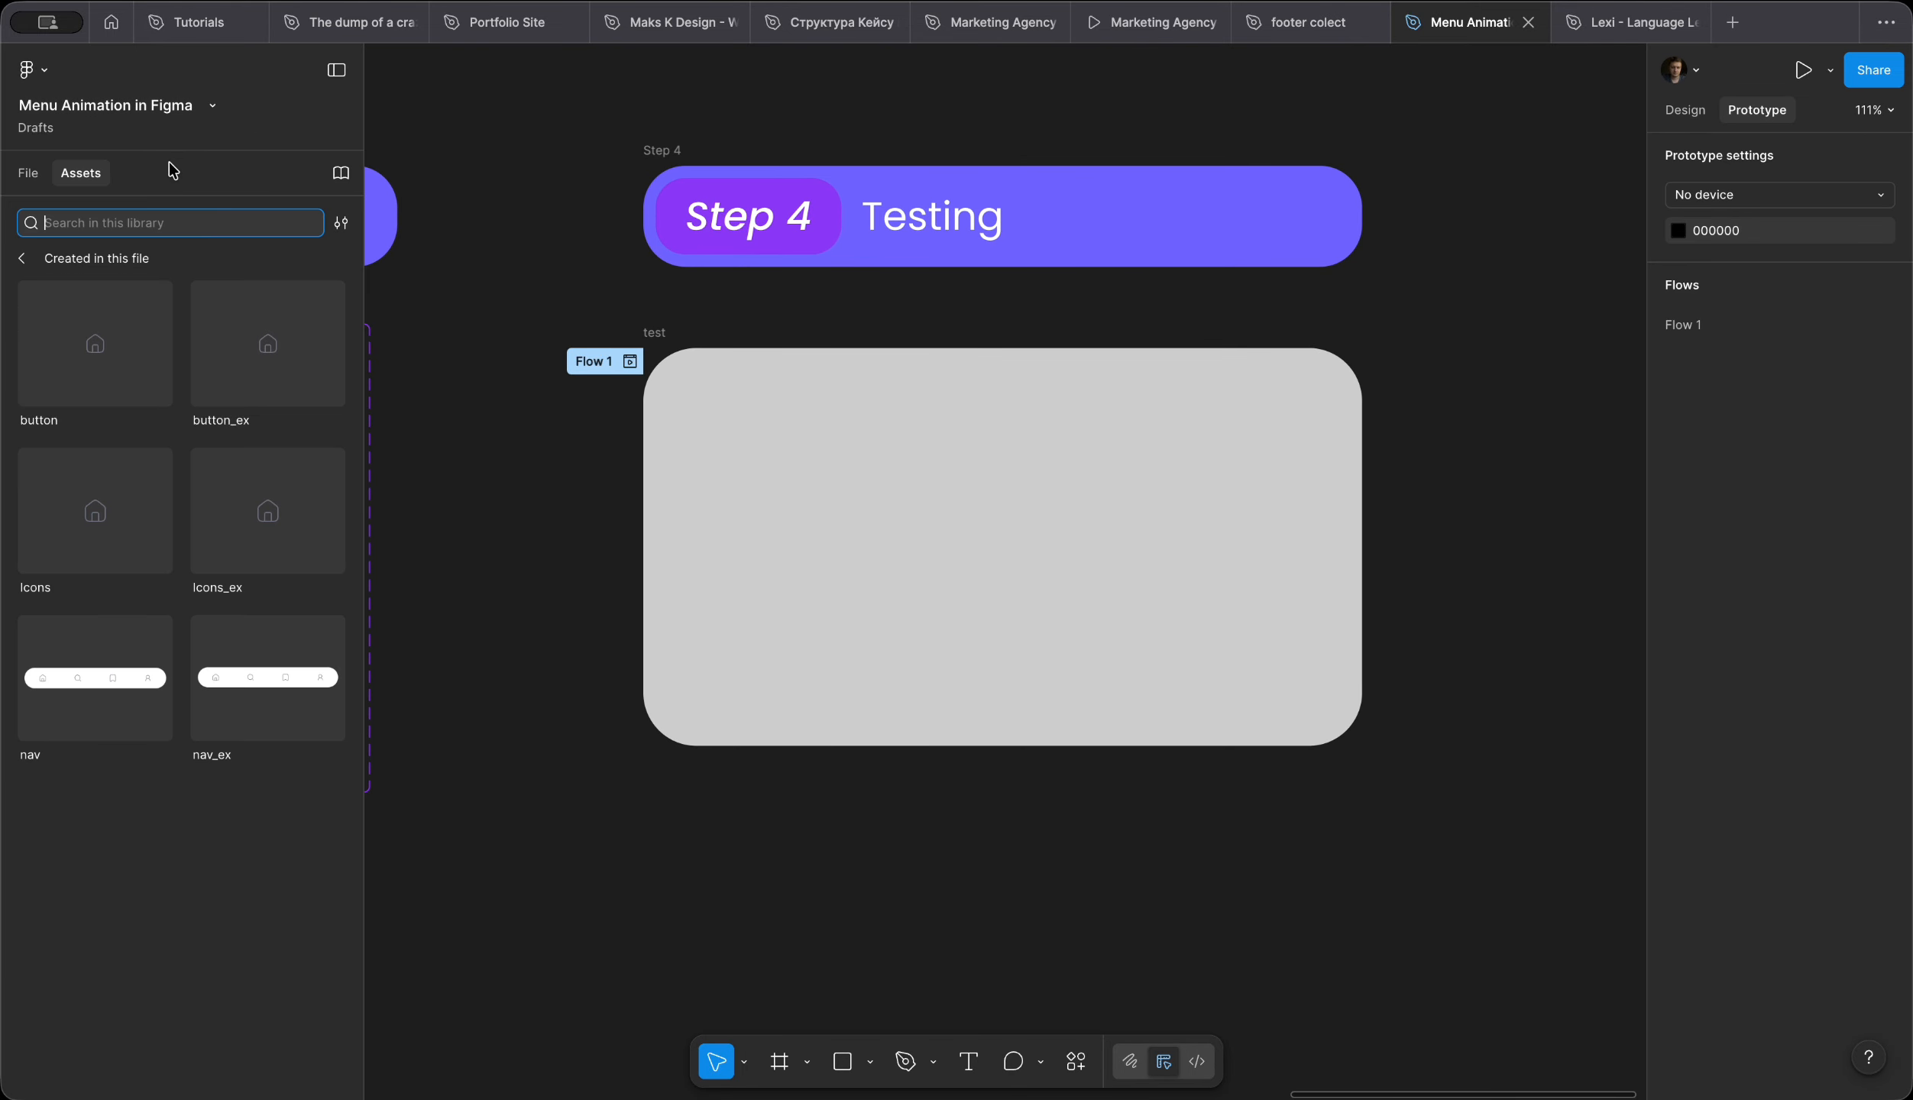
left_click_drag(95, 672, 1002, 534)
left_click(1665, 108)
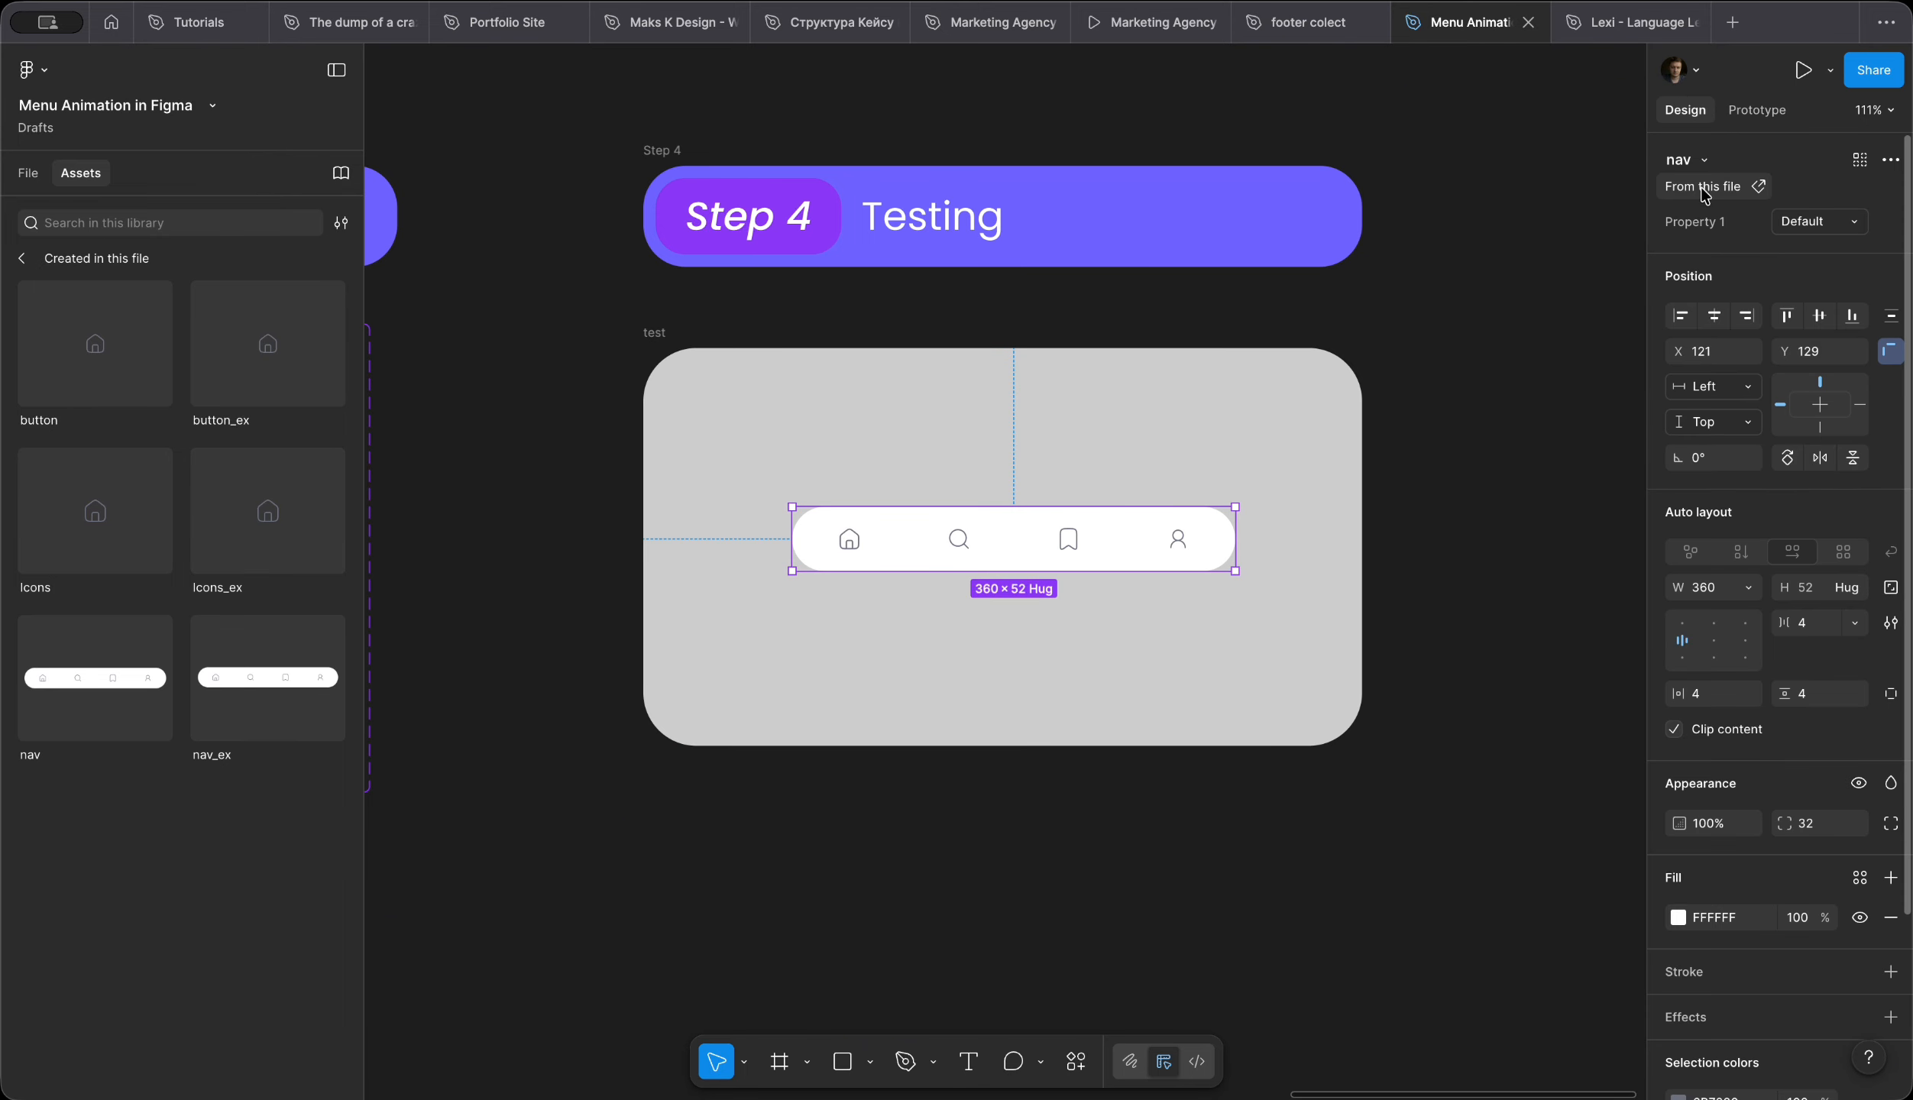
left_click(1716, 314)
left_click(1810, 321)
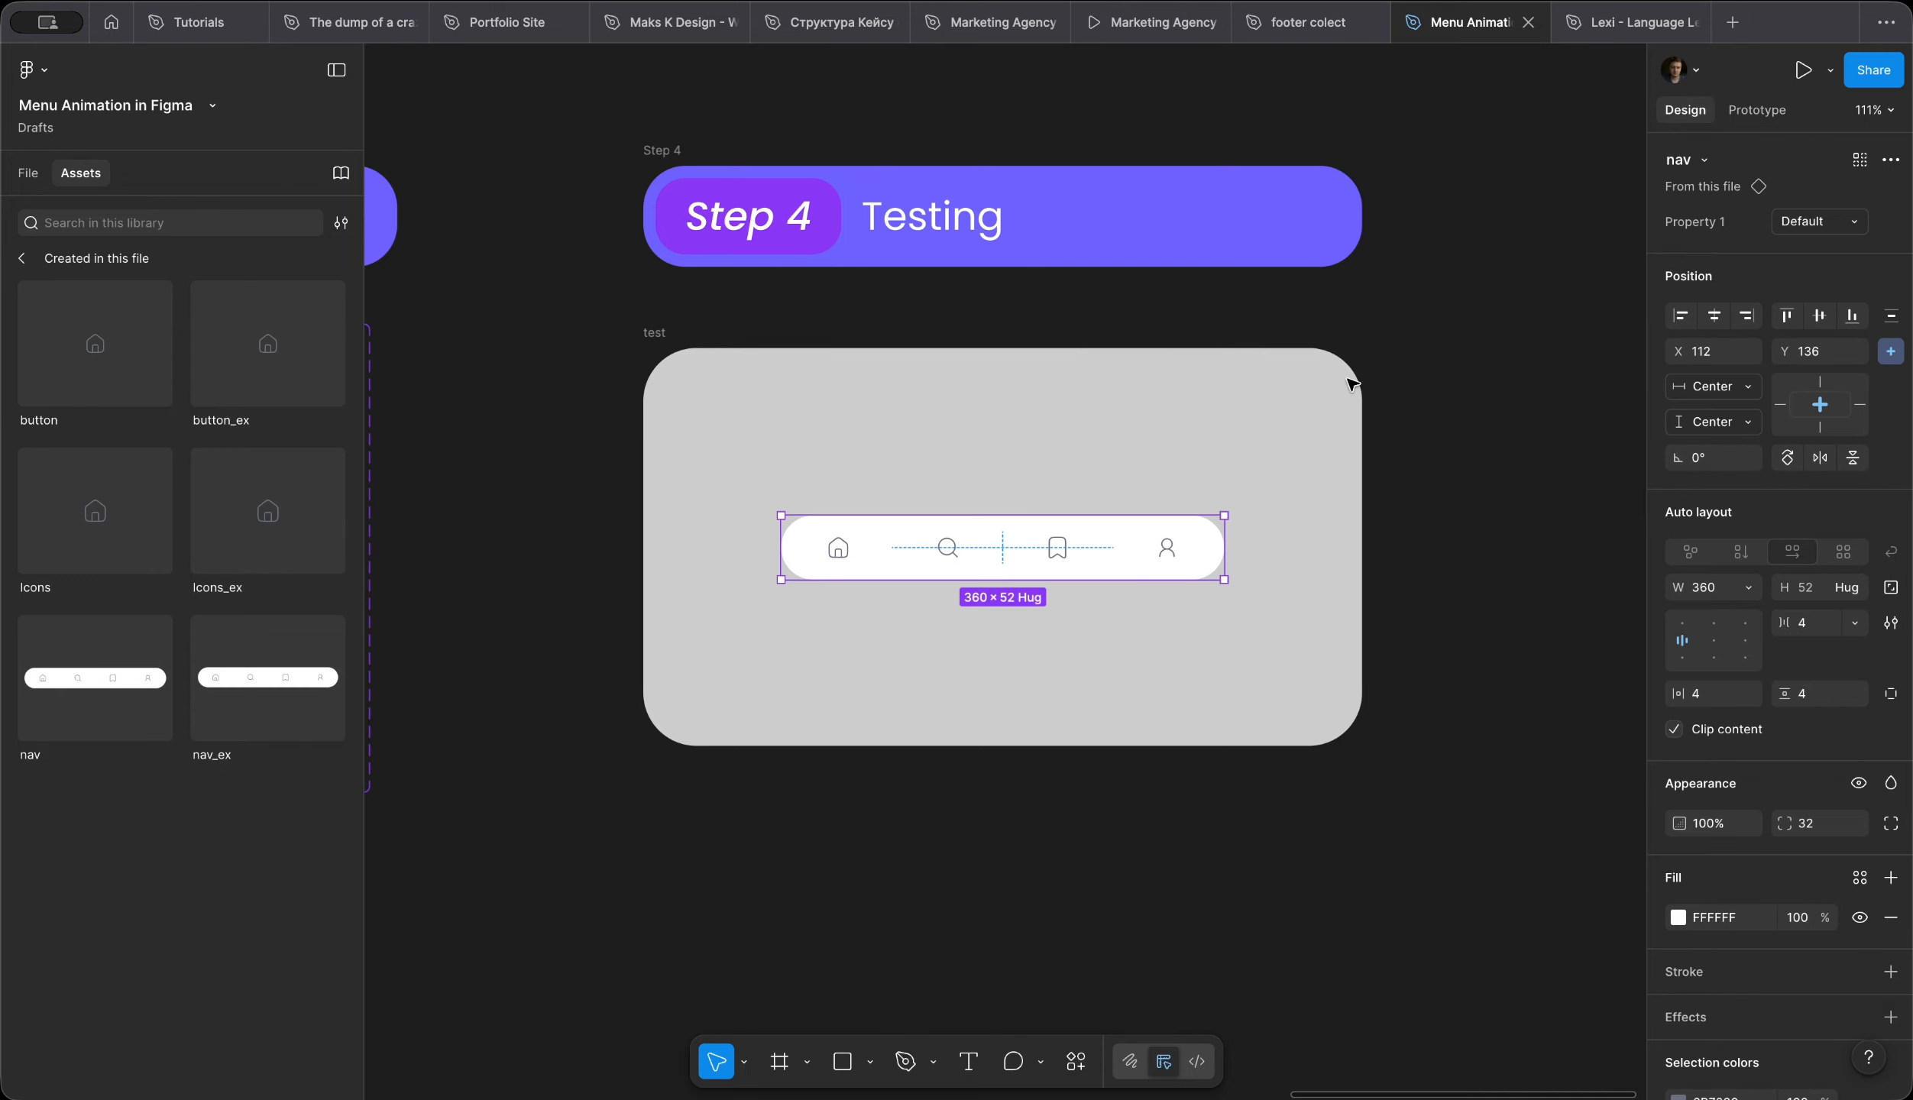
Step: Present the test frame as a prototype and scale it up to fit the screen
left_click(706, 366)
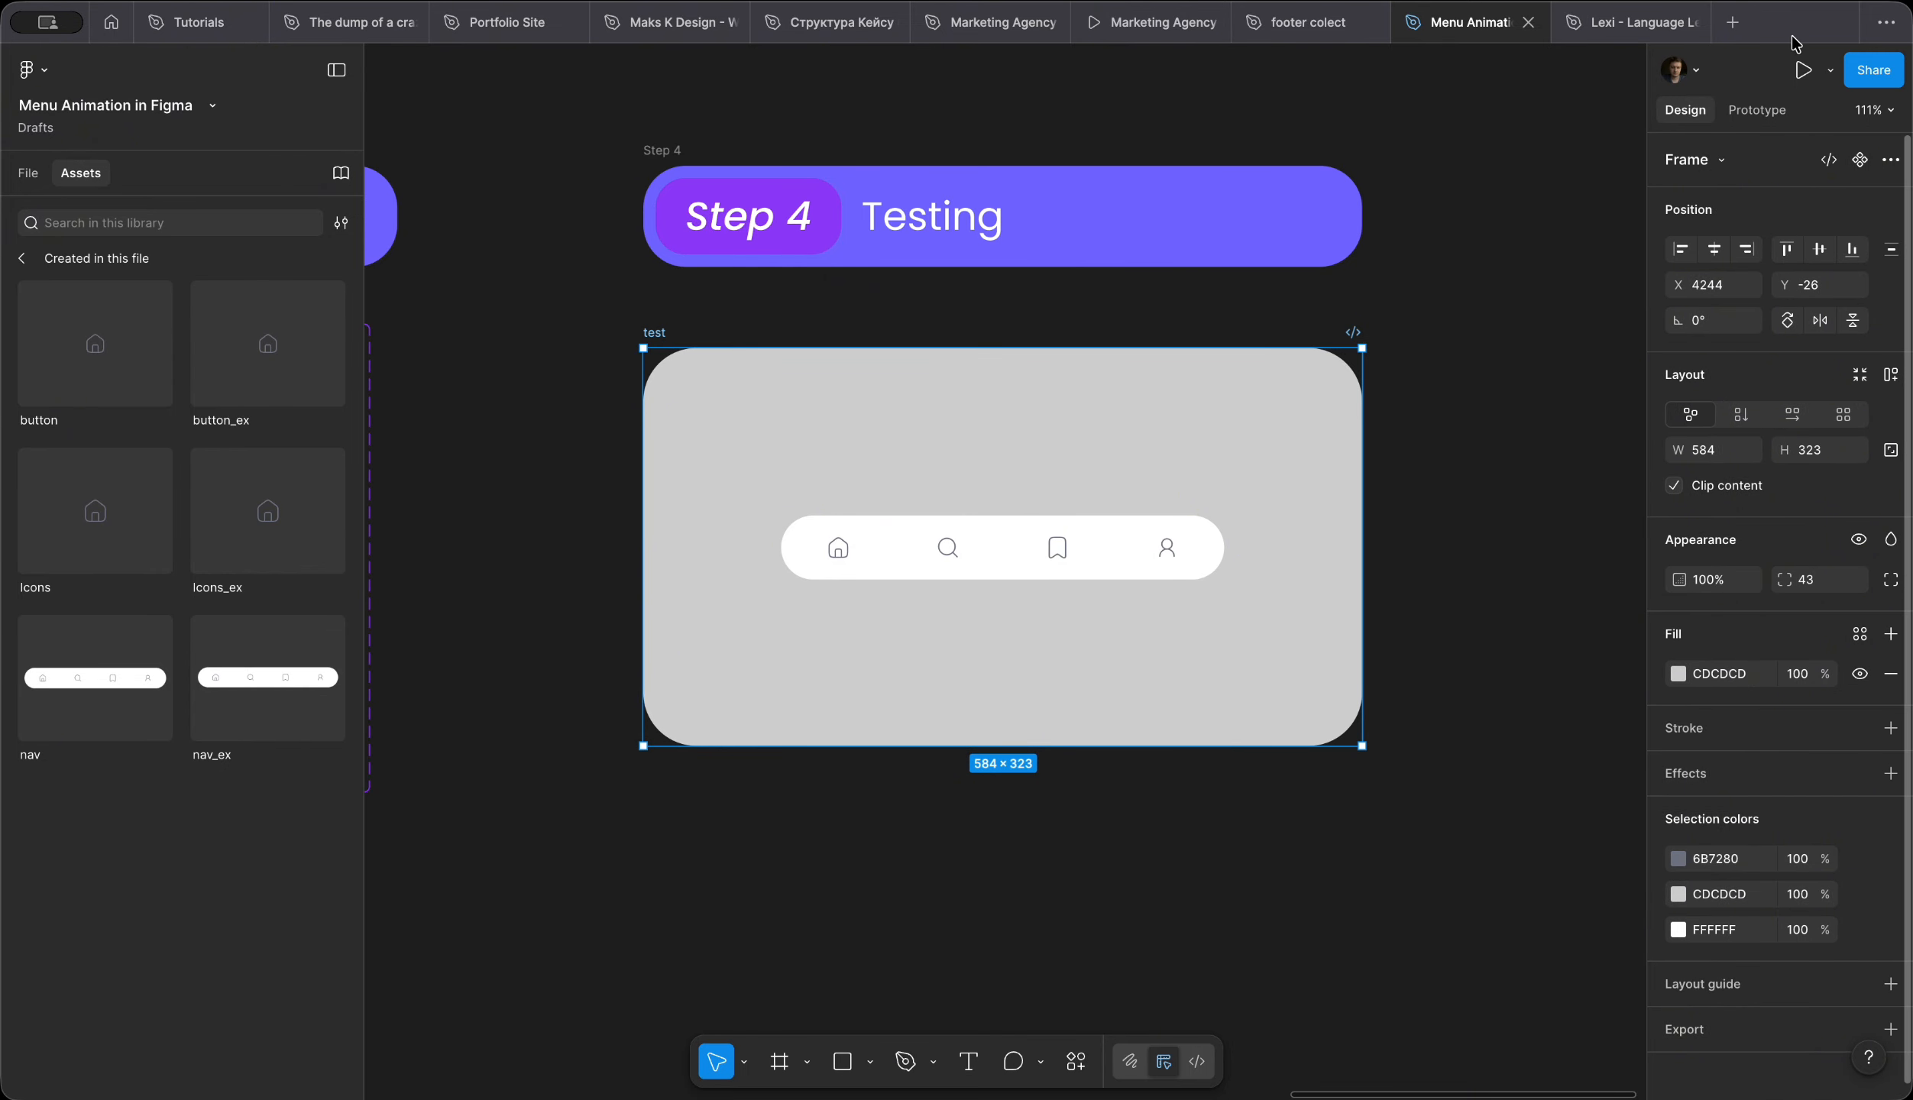
left_click(1803, 71)
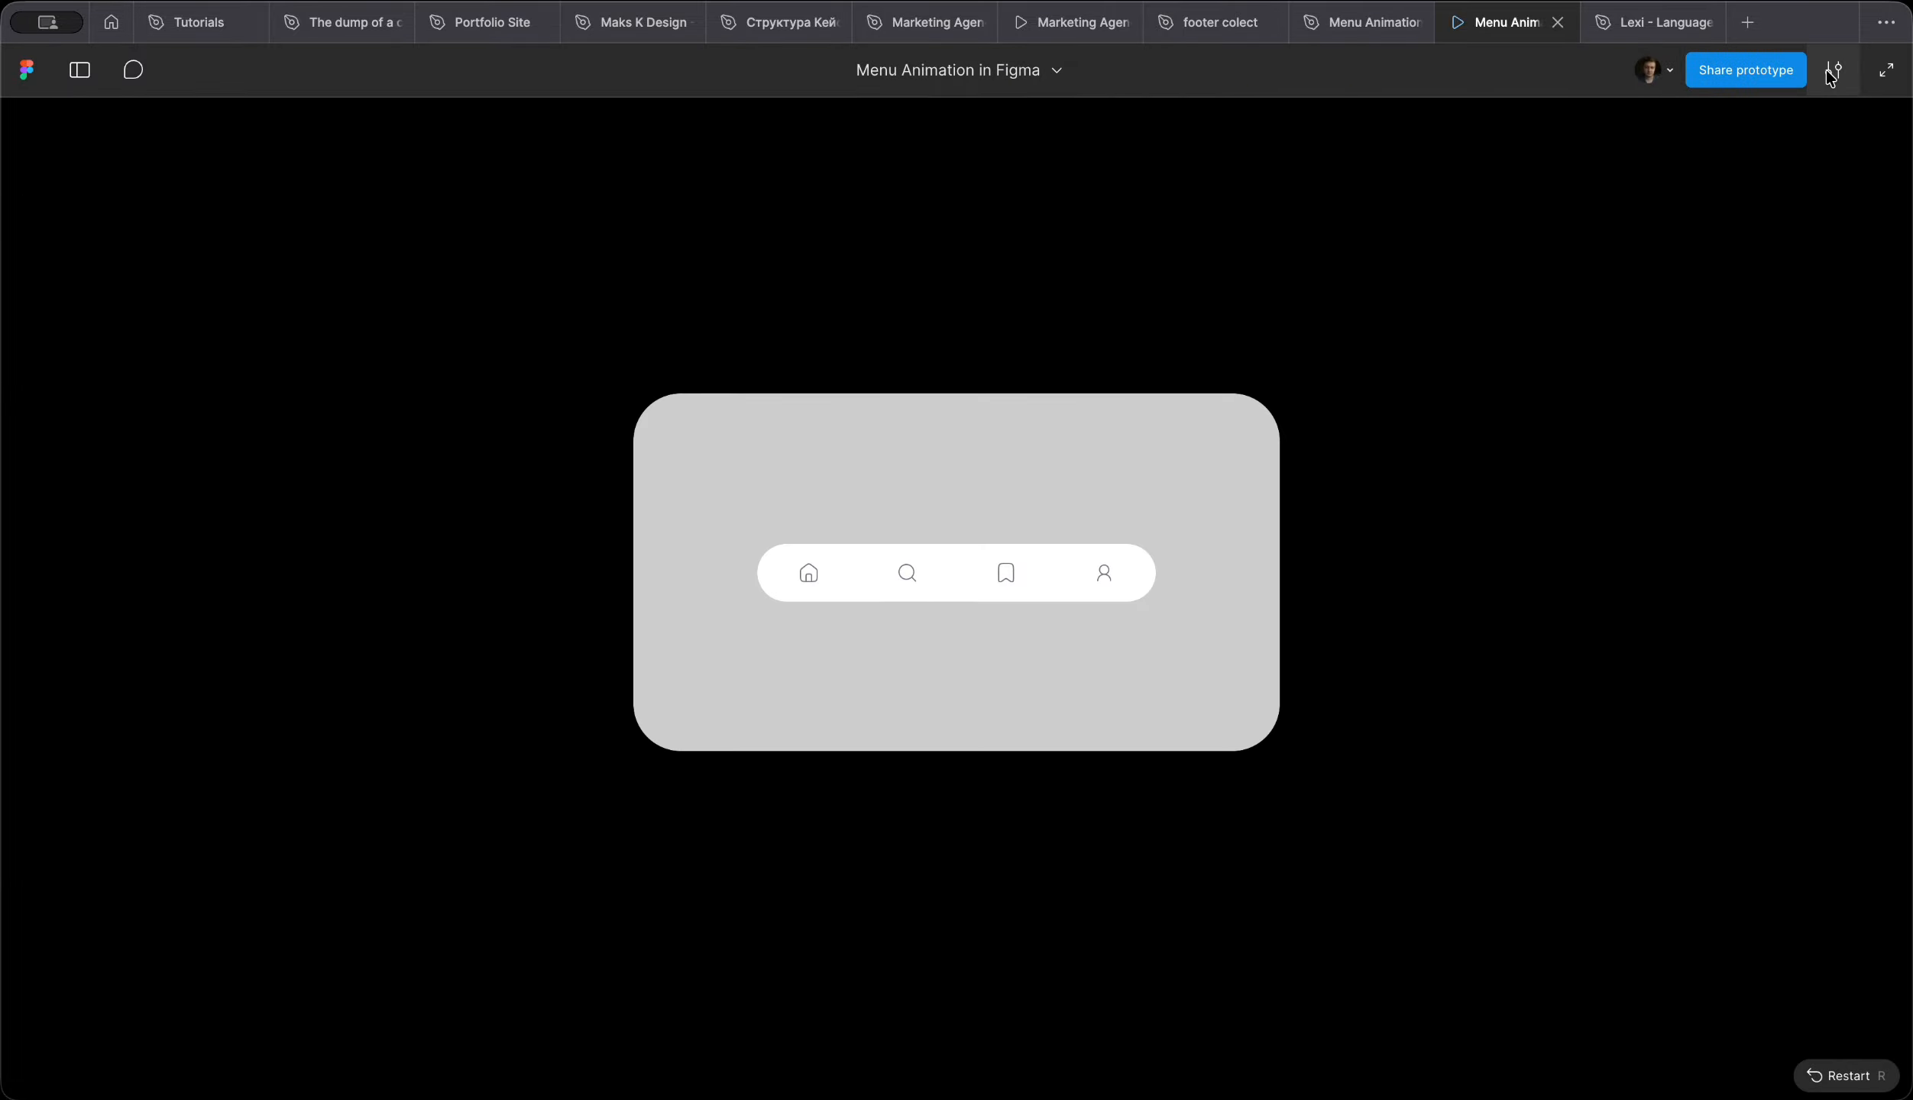
left_click(1833, 69)
key("z")
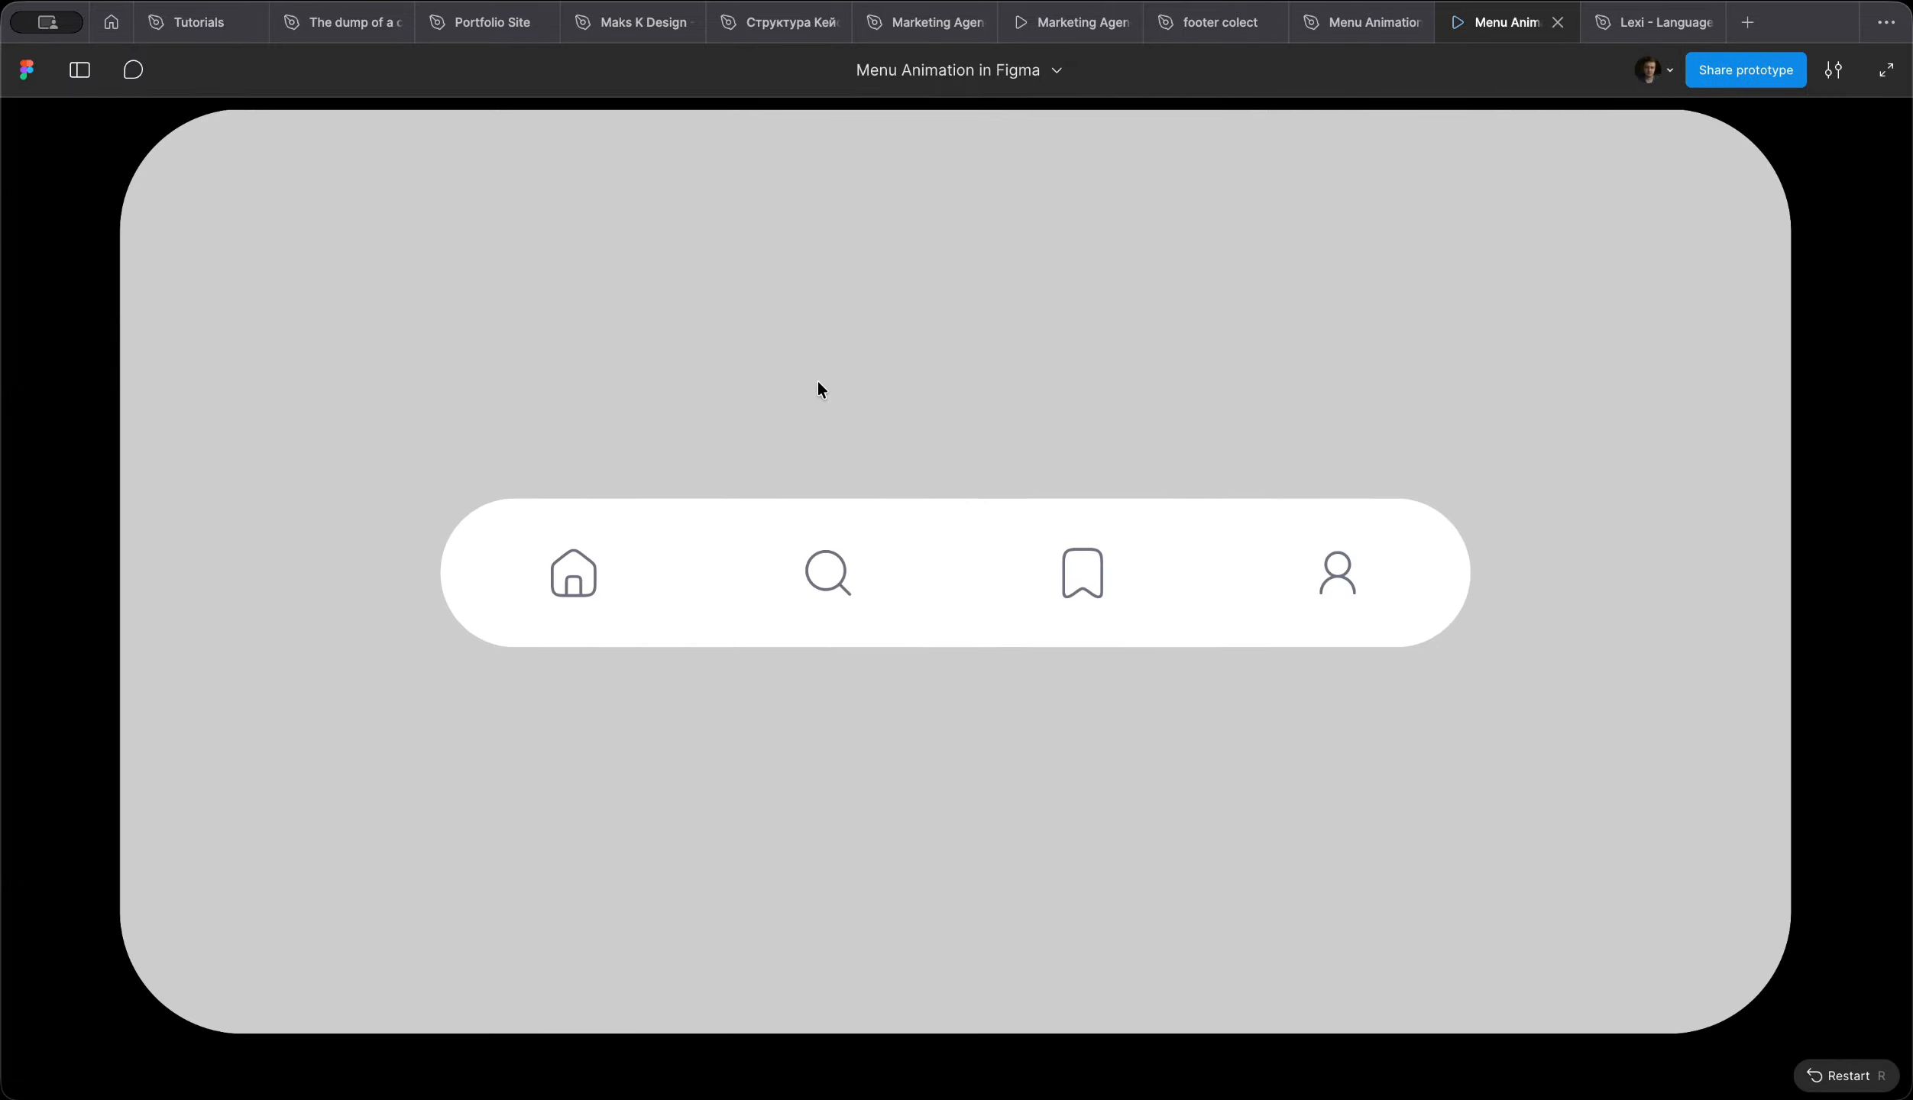
Step: Test the menu animation in the prototype by switching repeatedly between the Home, Search, Saved and Profile buttons
left_click(615, 576)
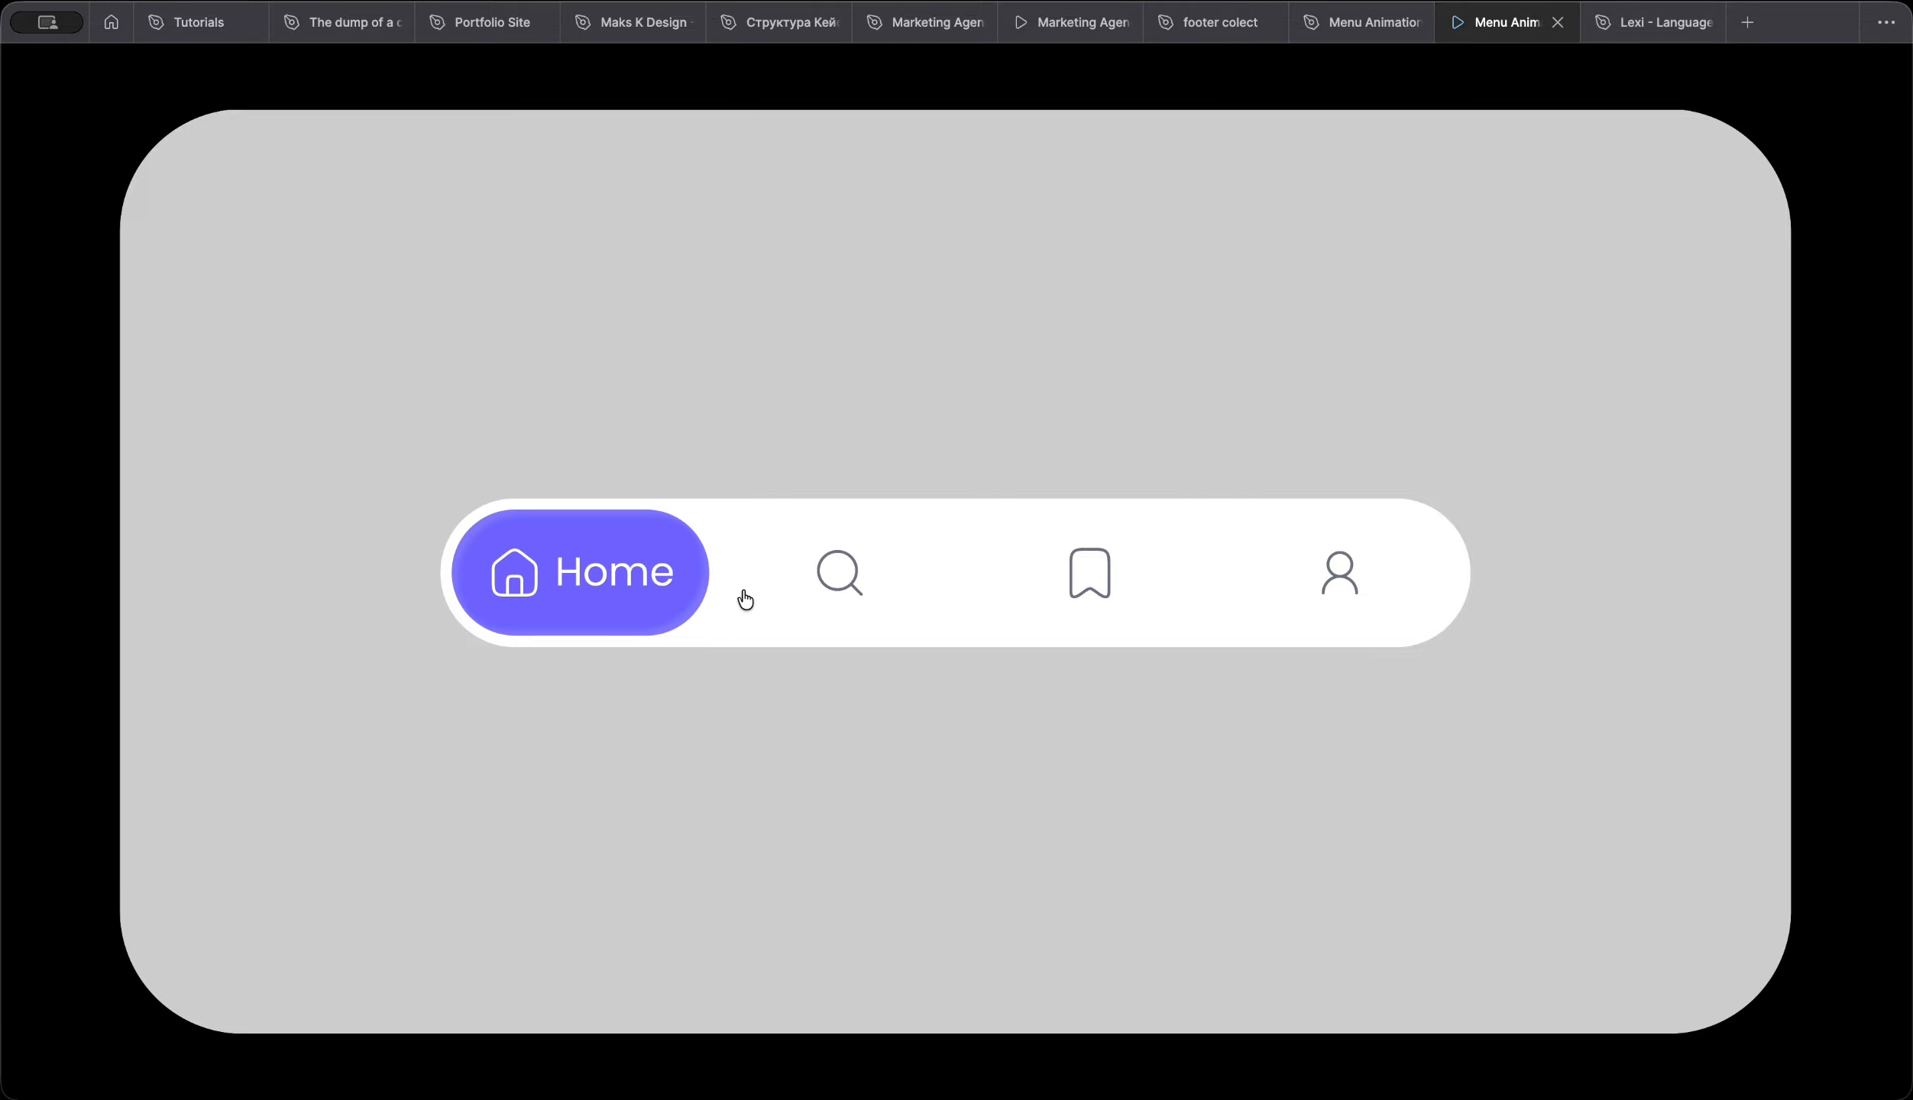
left_click(783, 608)
left_click(1037, 594)
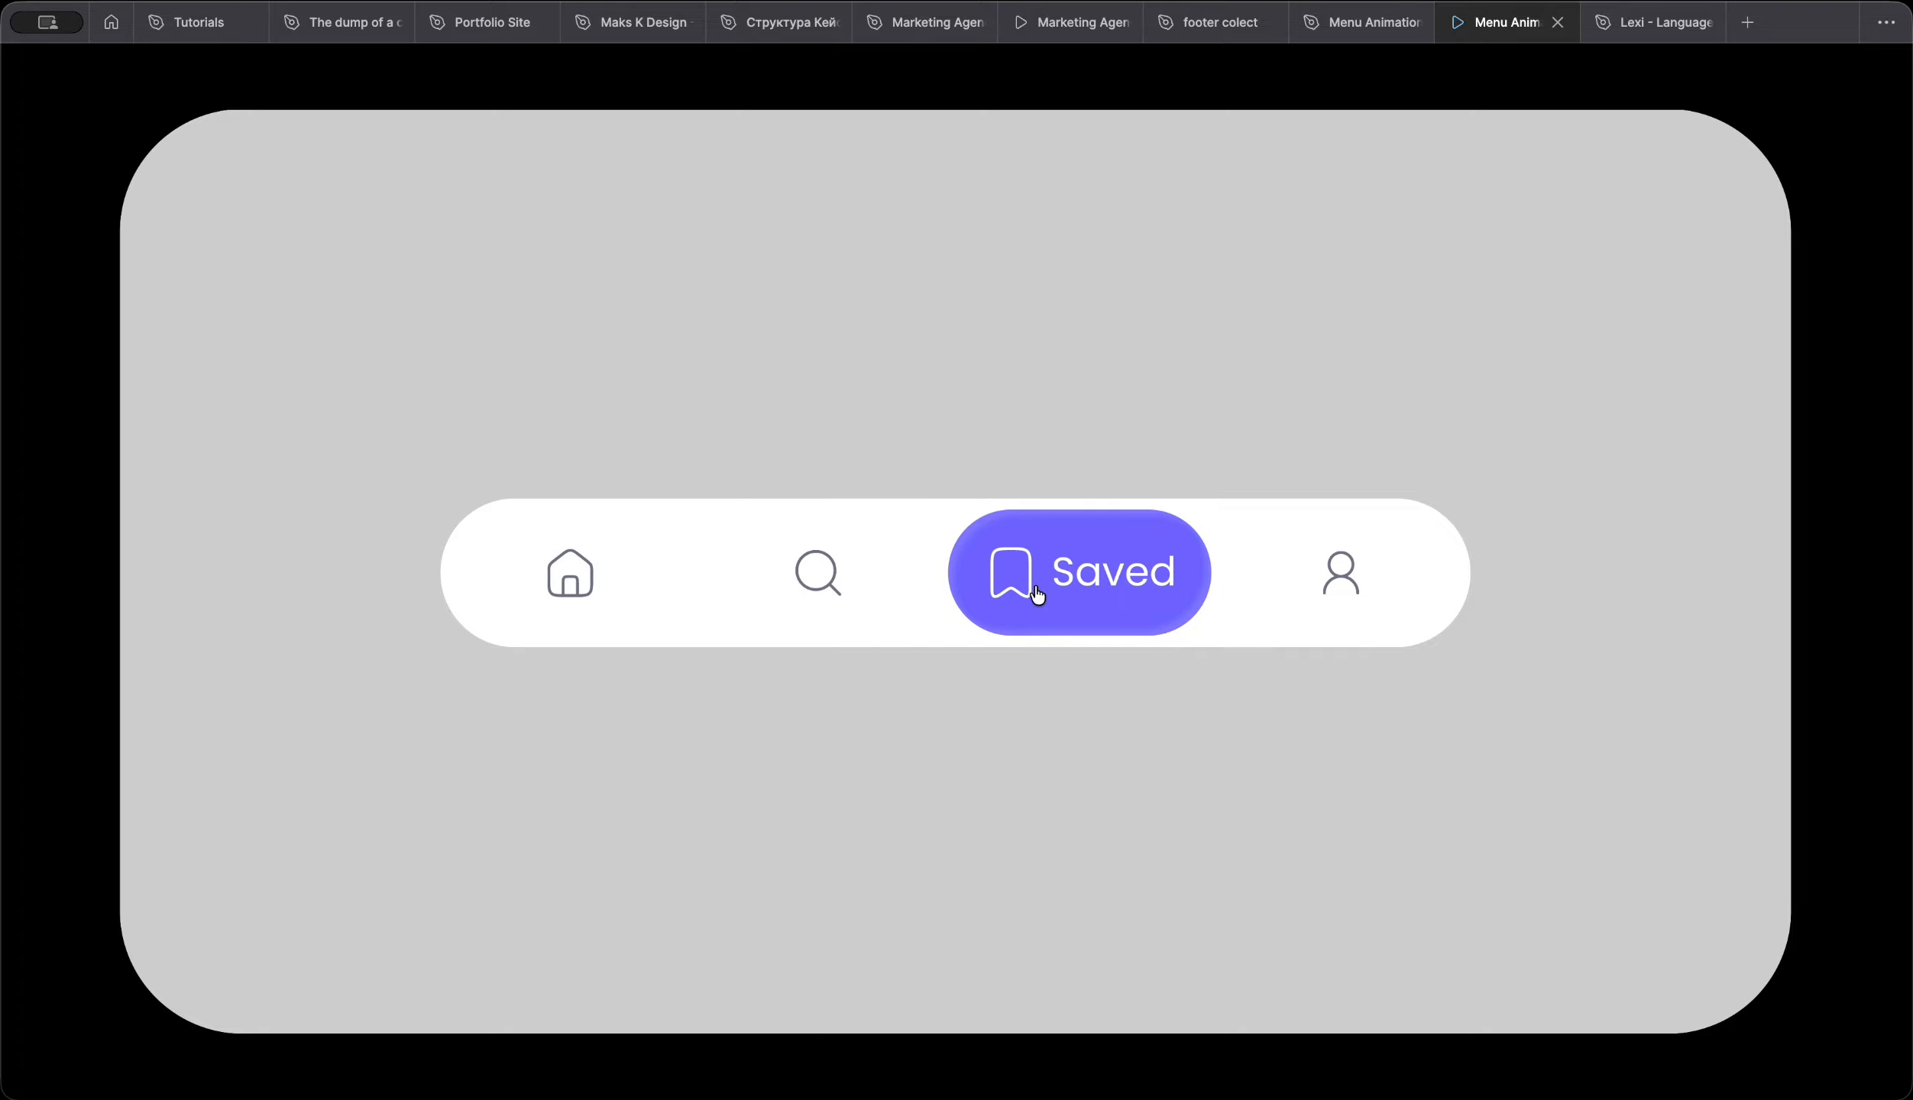
left_click(1256, 600)
left_click(1122, 631)
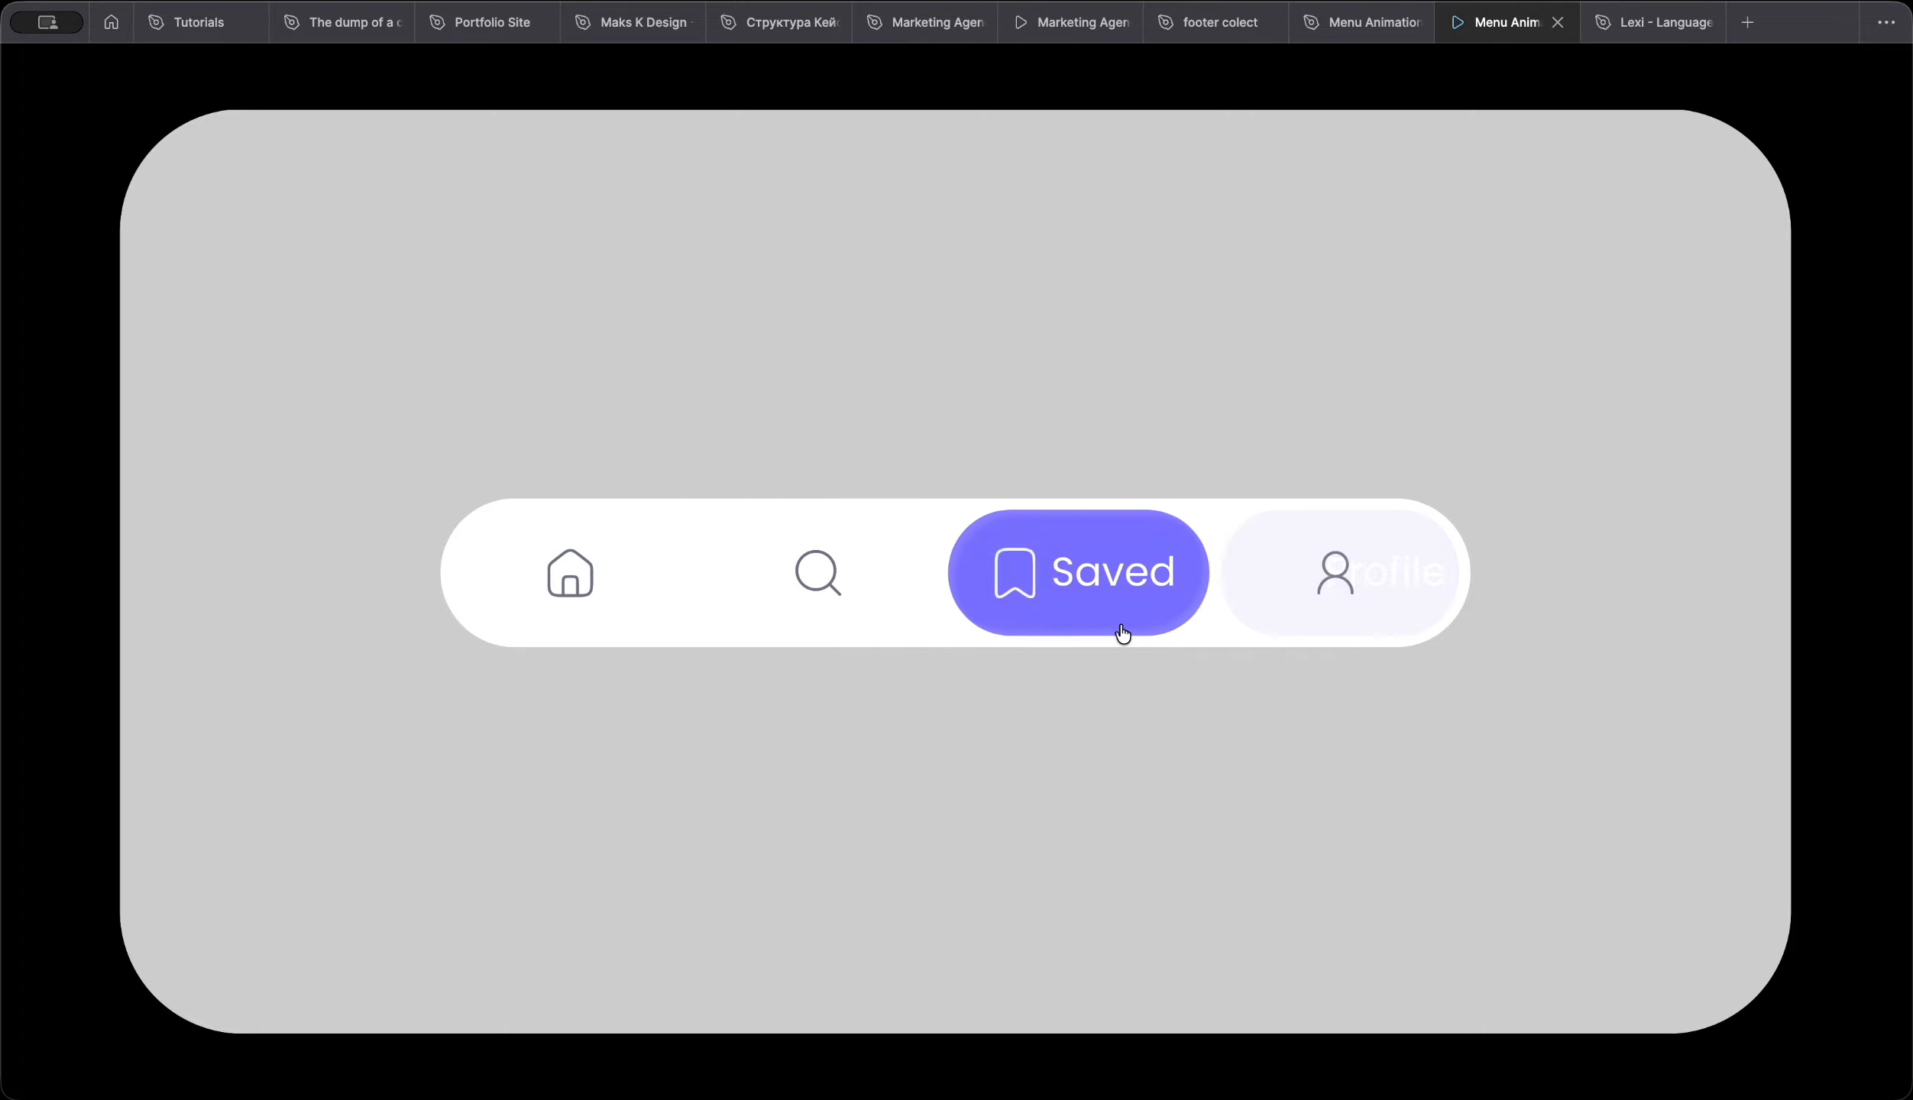
left_click(878, 641)
left_click(646, 628)
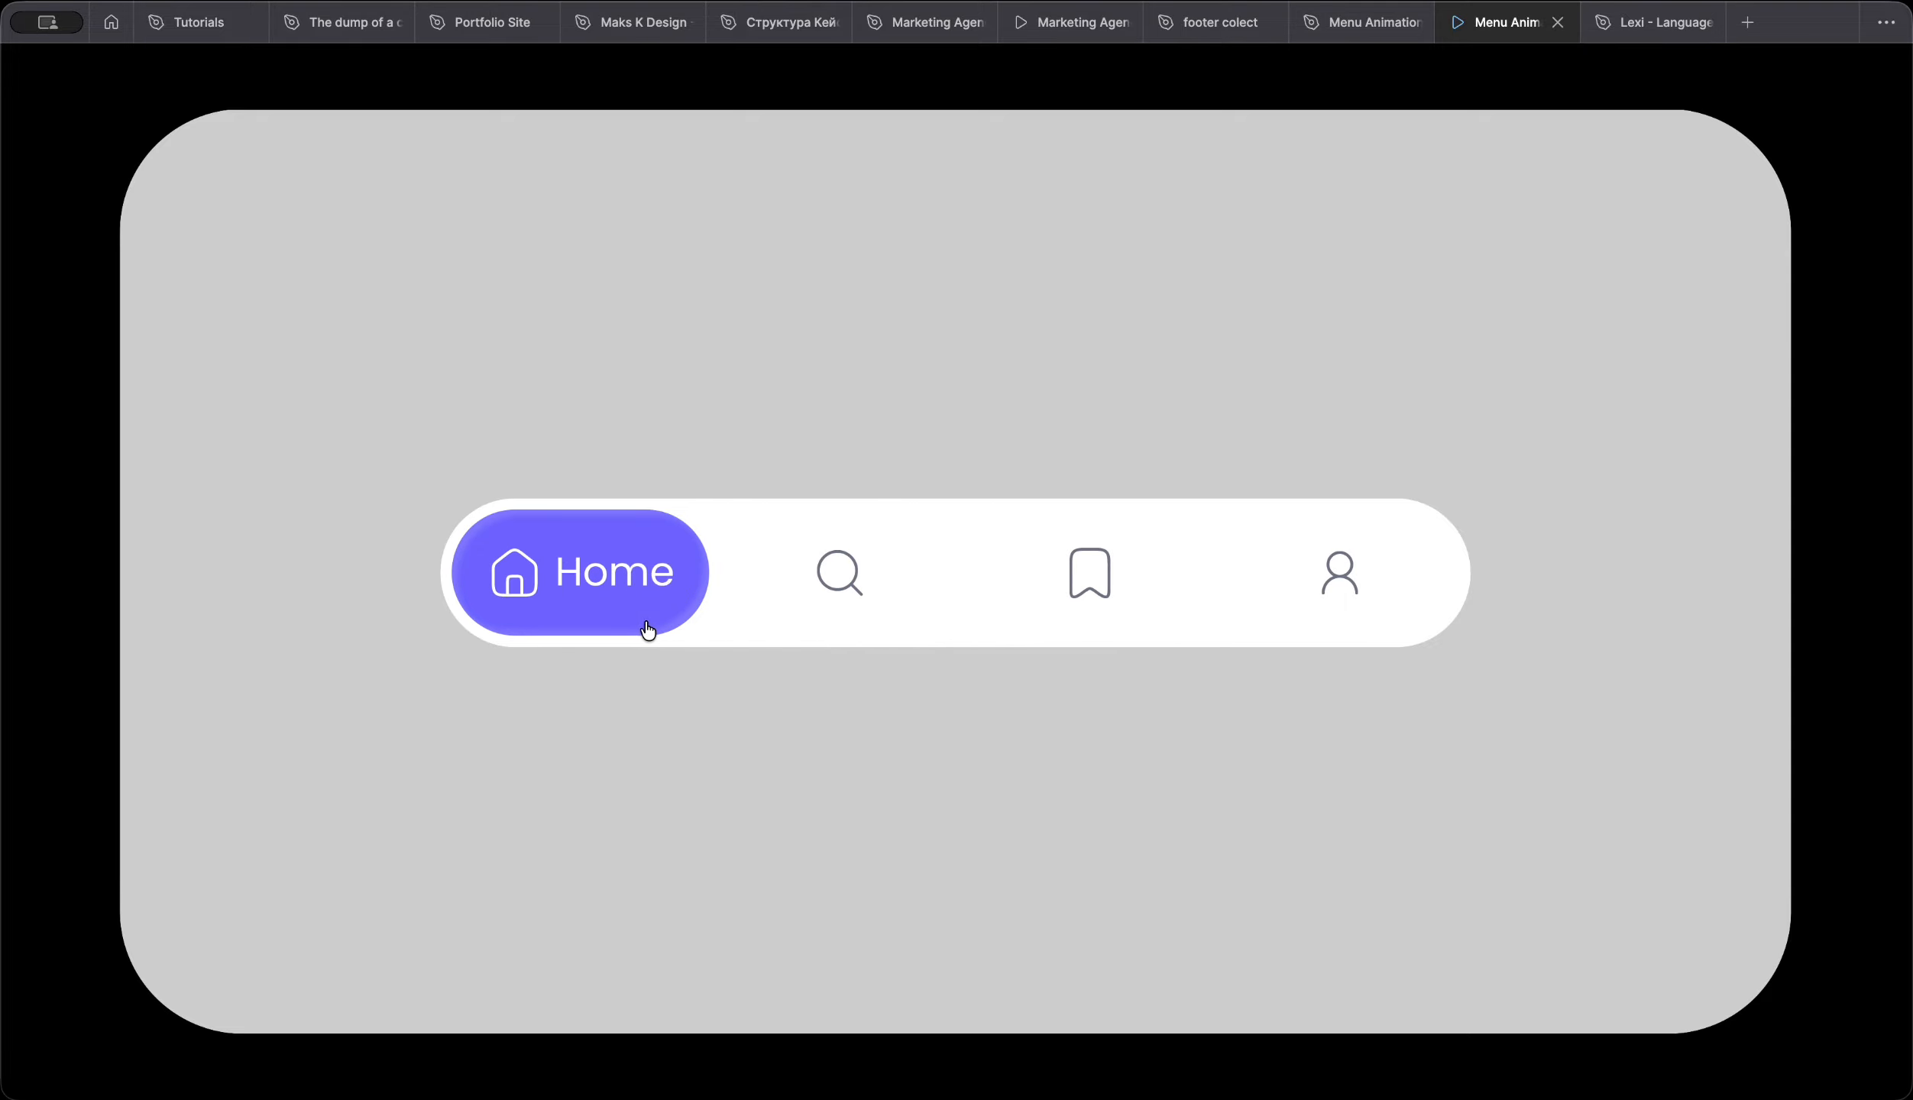
left_click(763, 623)
left_click(1000, 611)
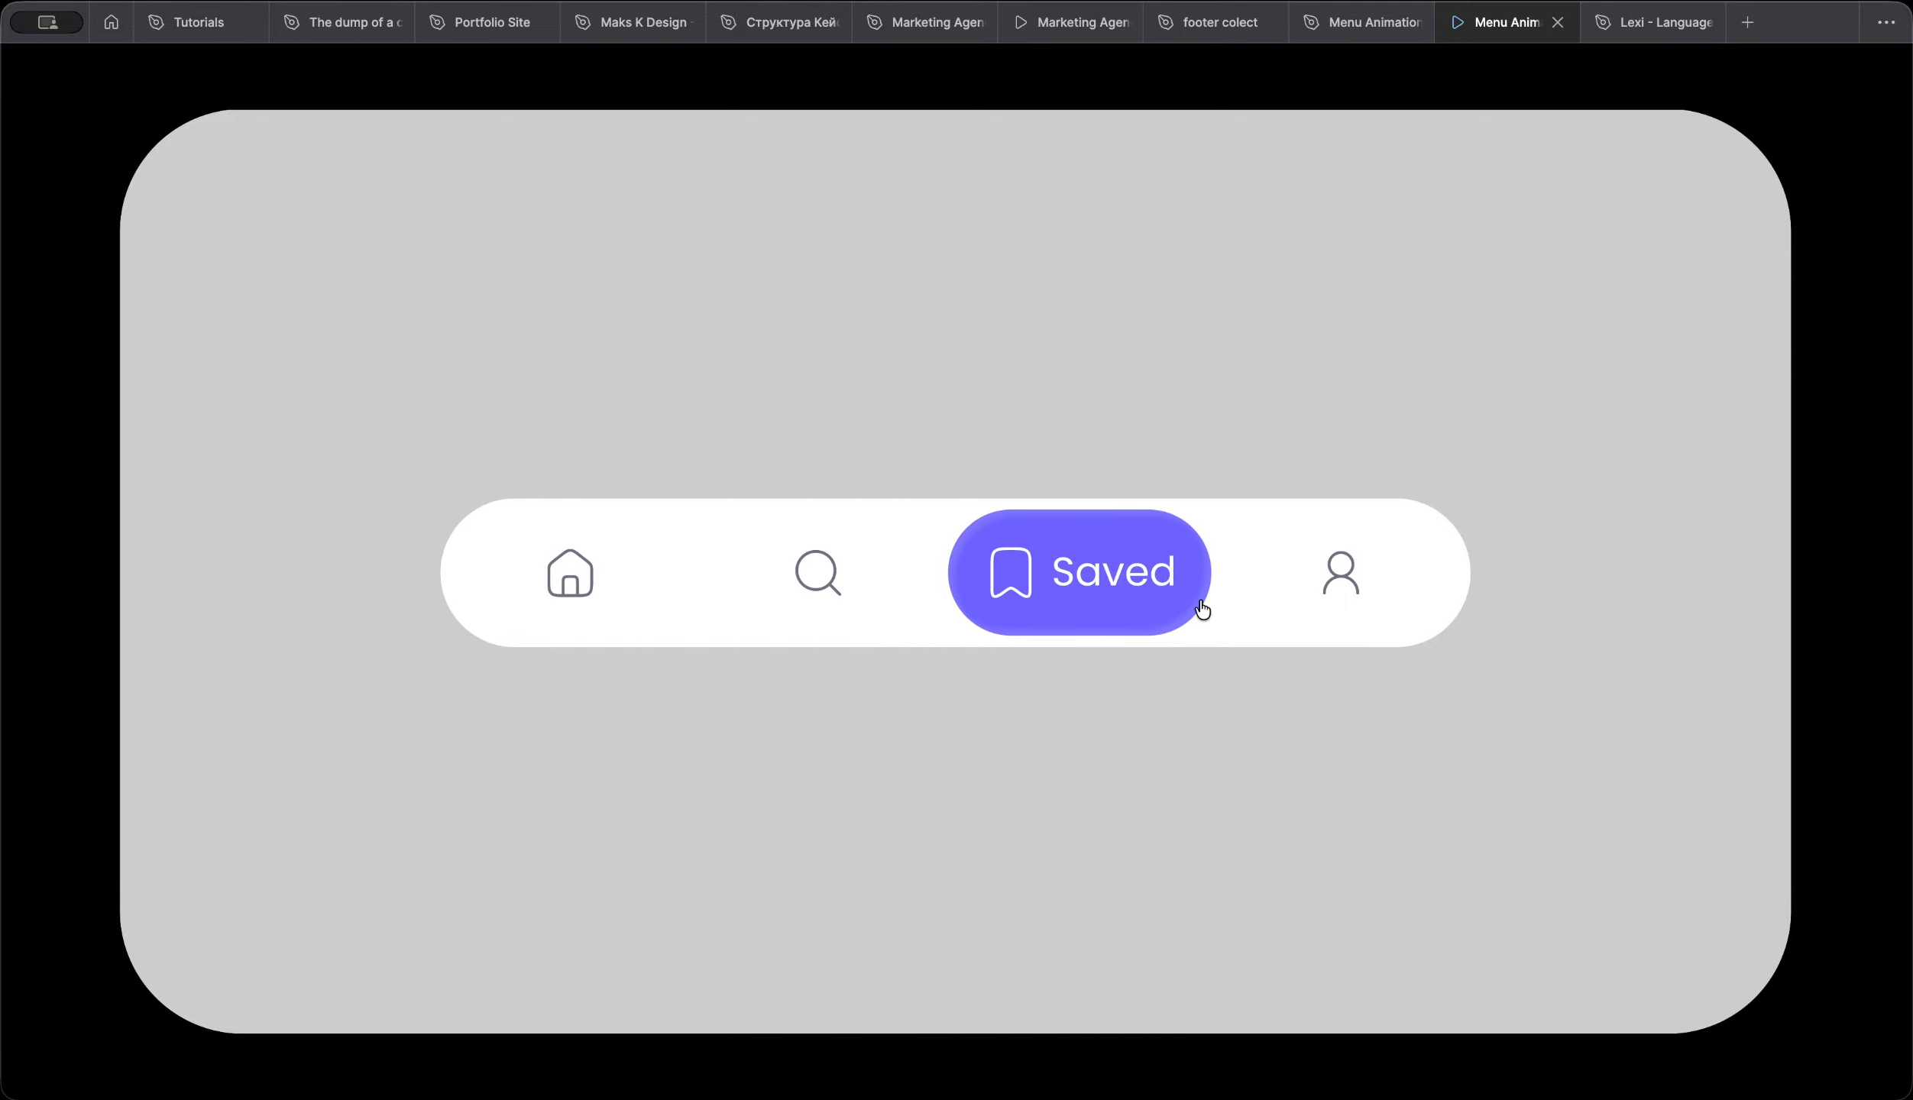
left_click(1260, 605)
left_click(1146, 611)
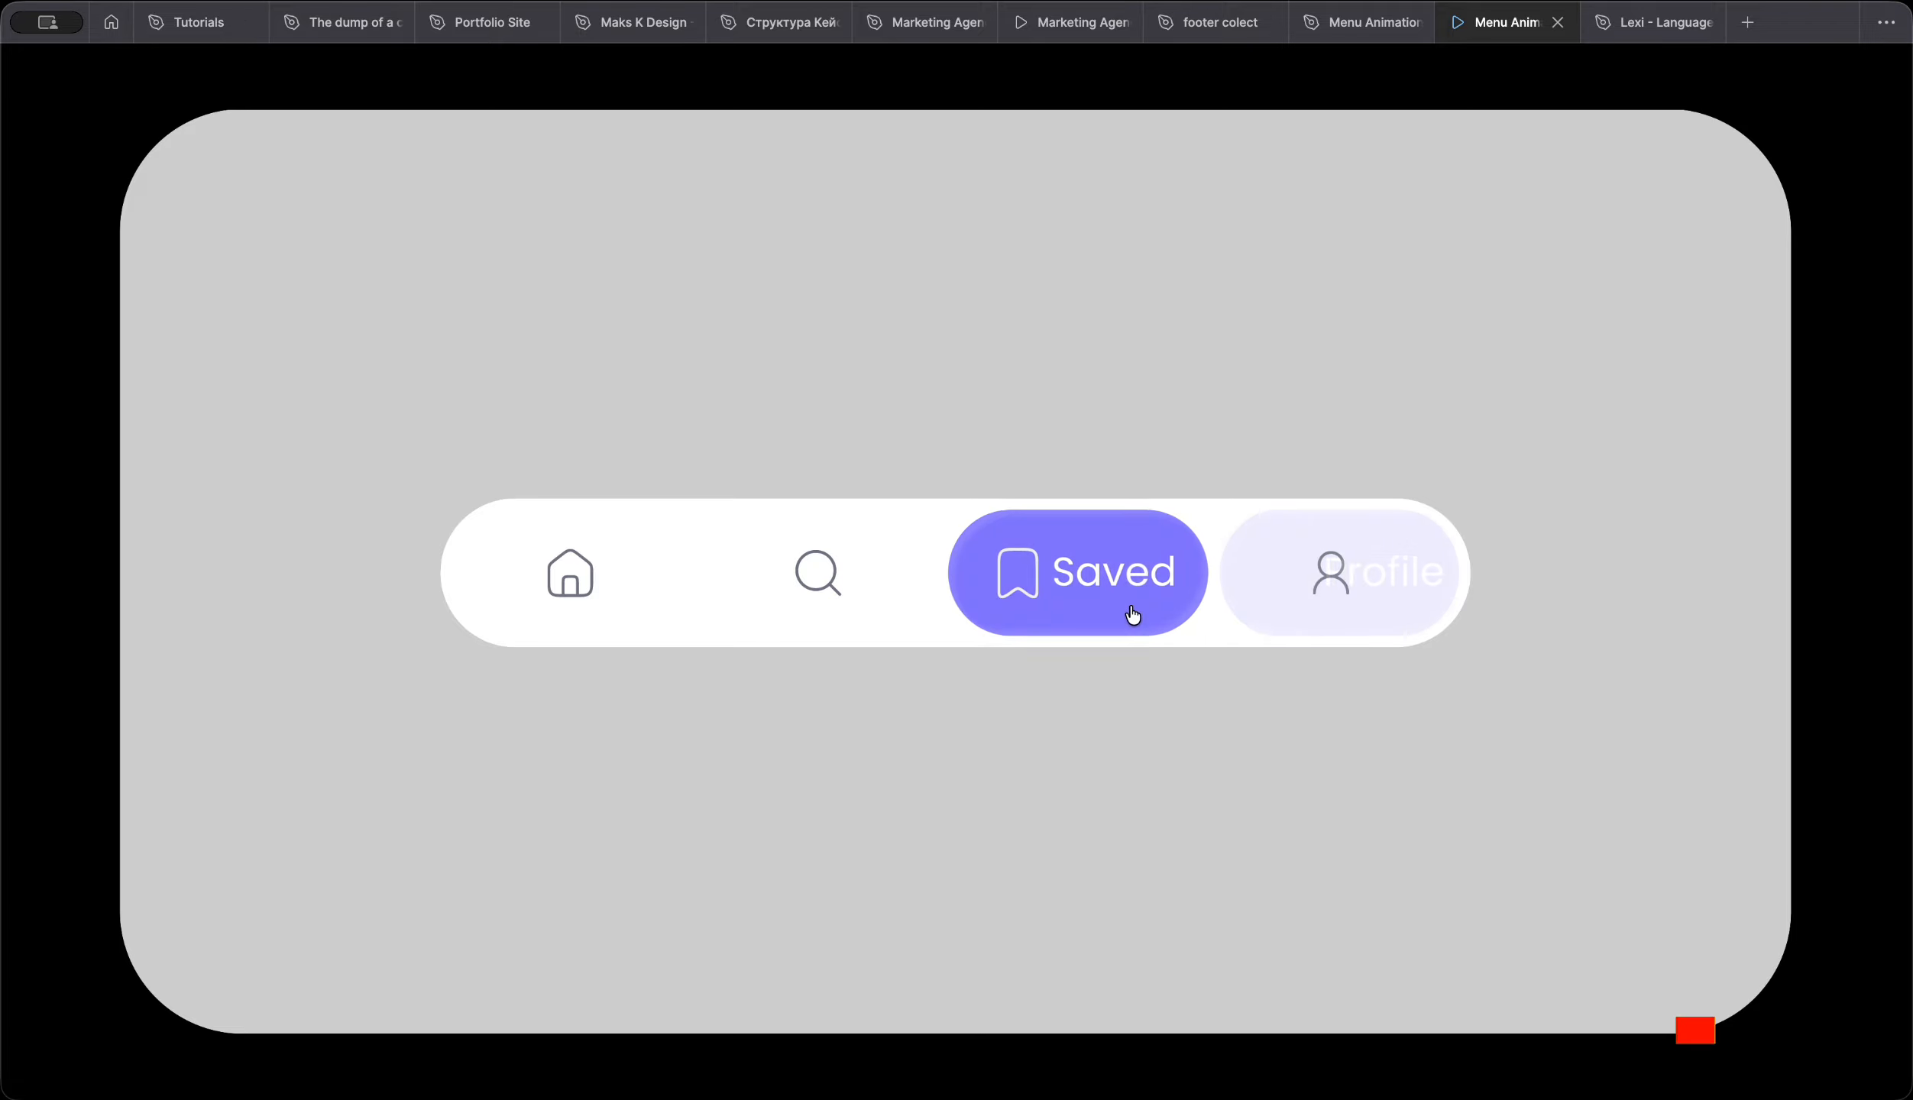
left_click(860, 630)
left_click(610, 626)
left_click(819, 611)
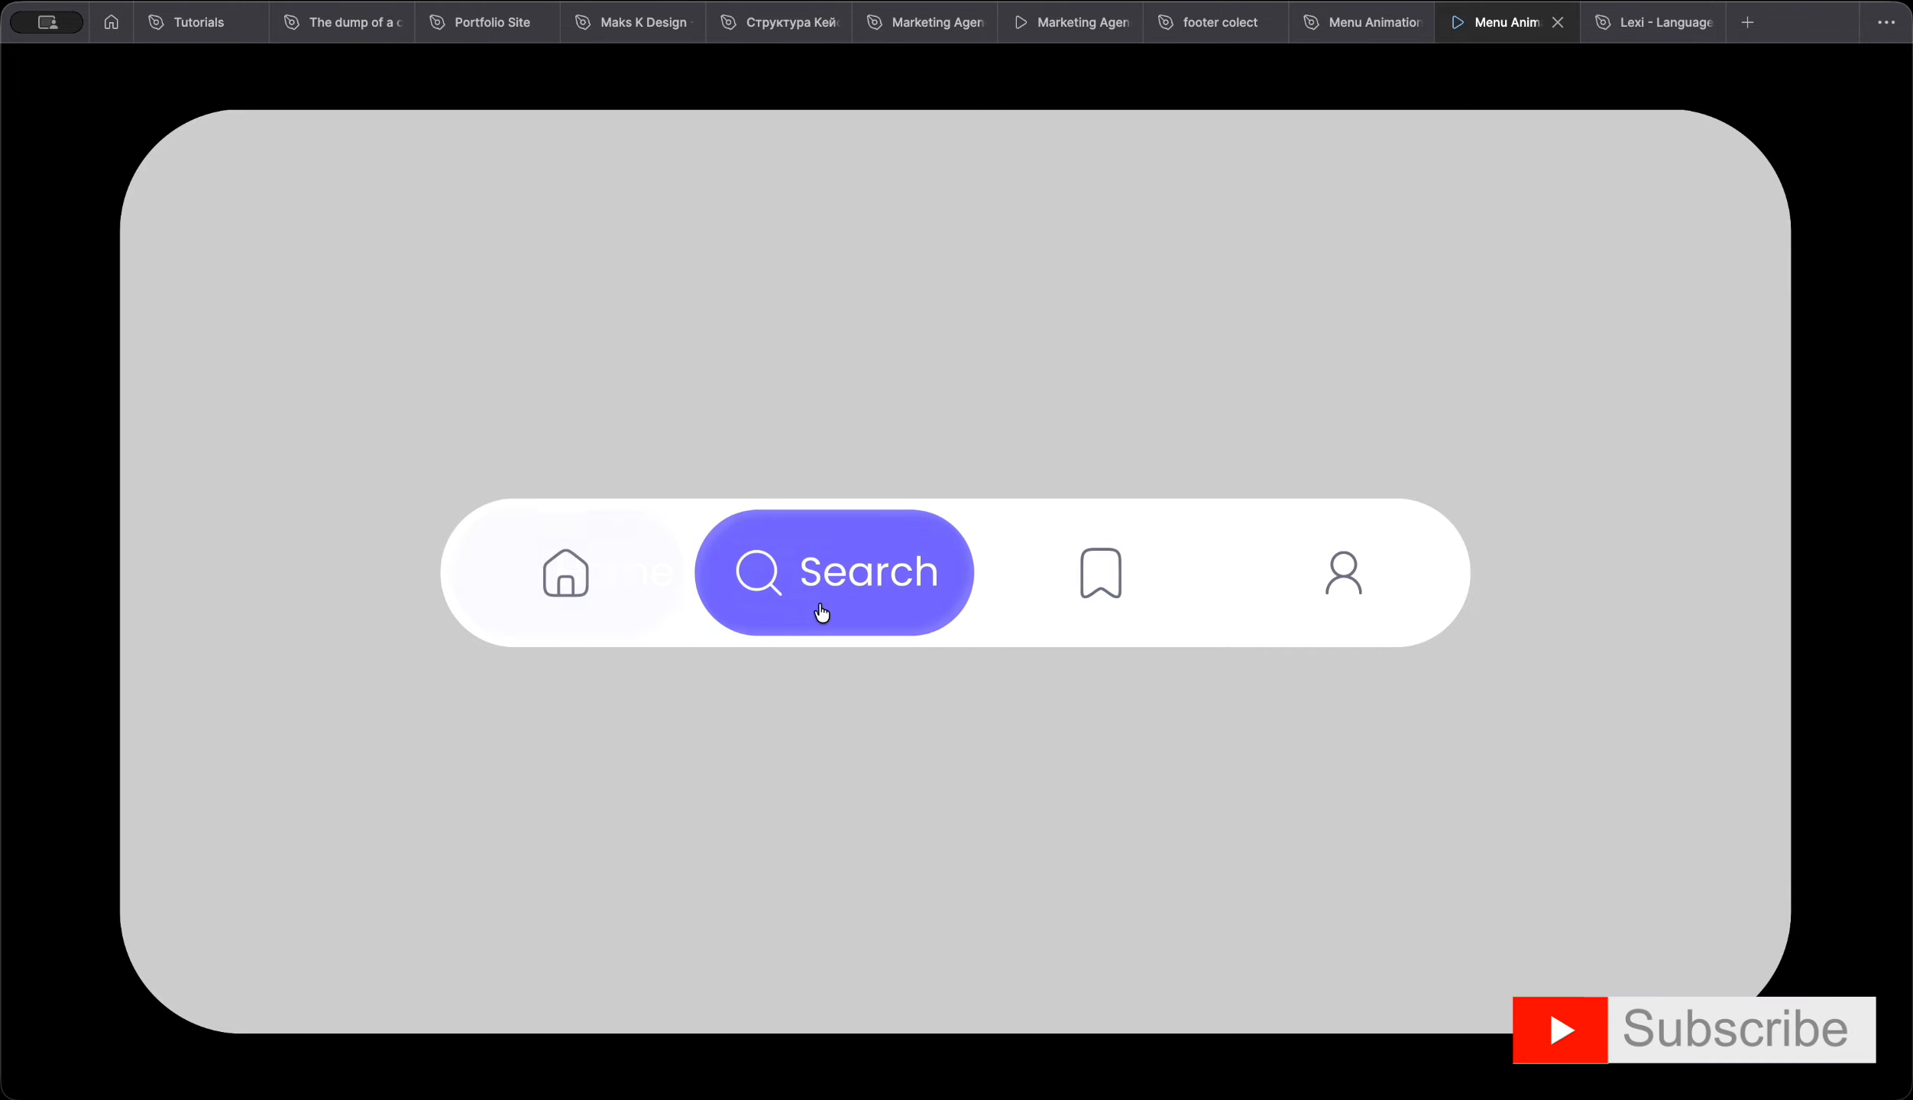
left_click(1070, 590)
left_click(1328, 569)
left_click(1066, 592)
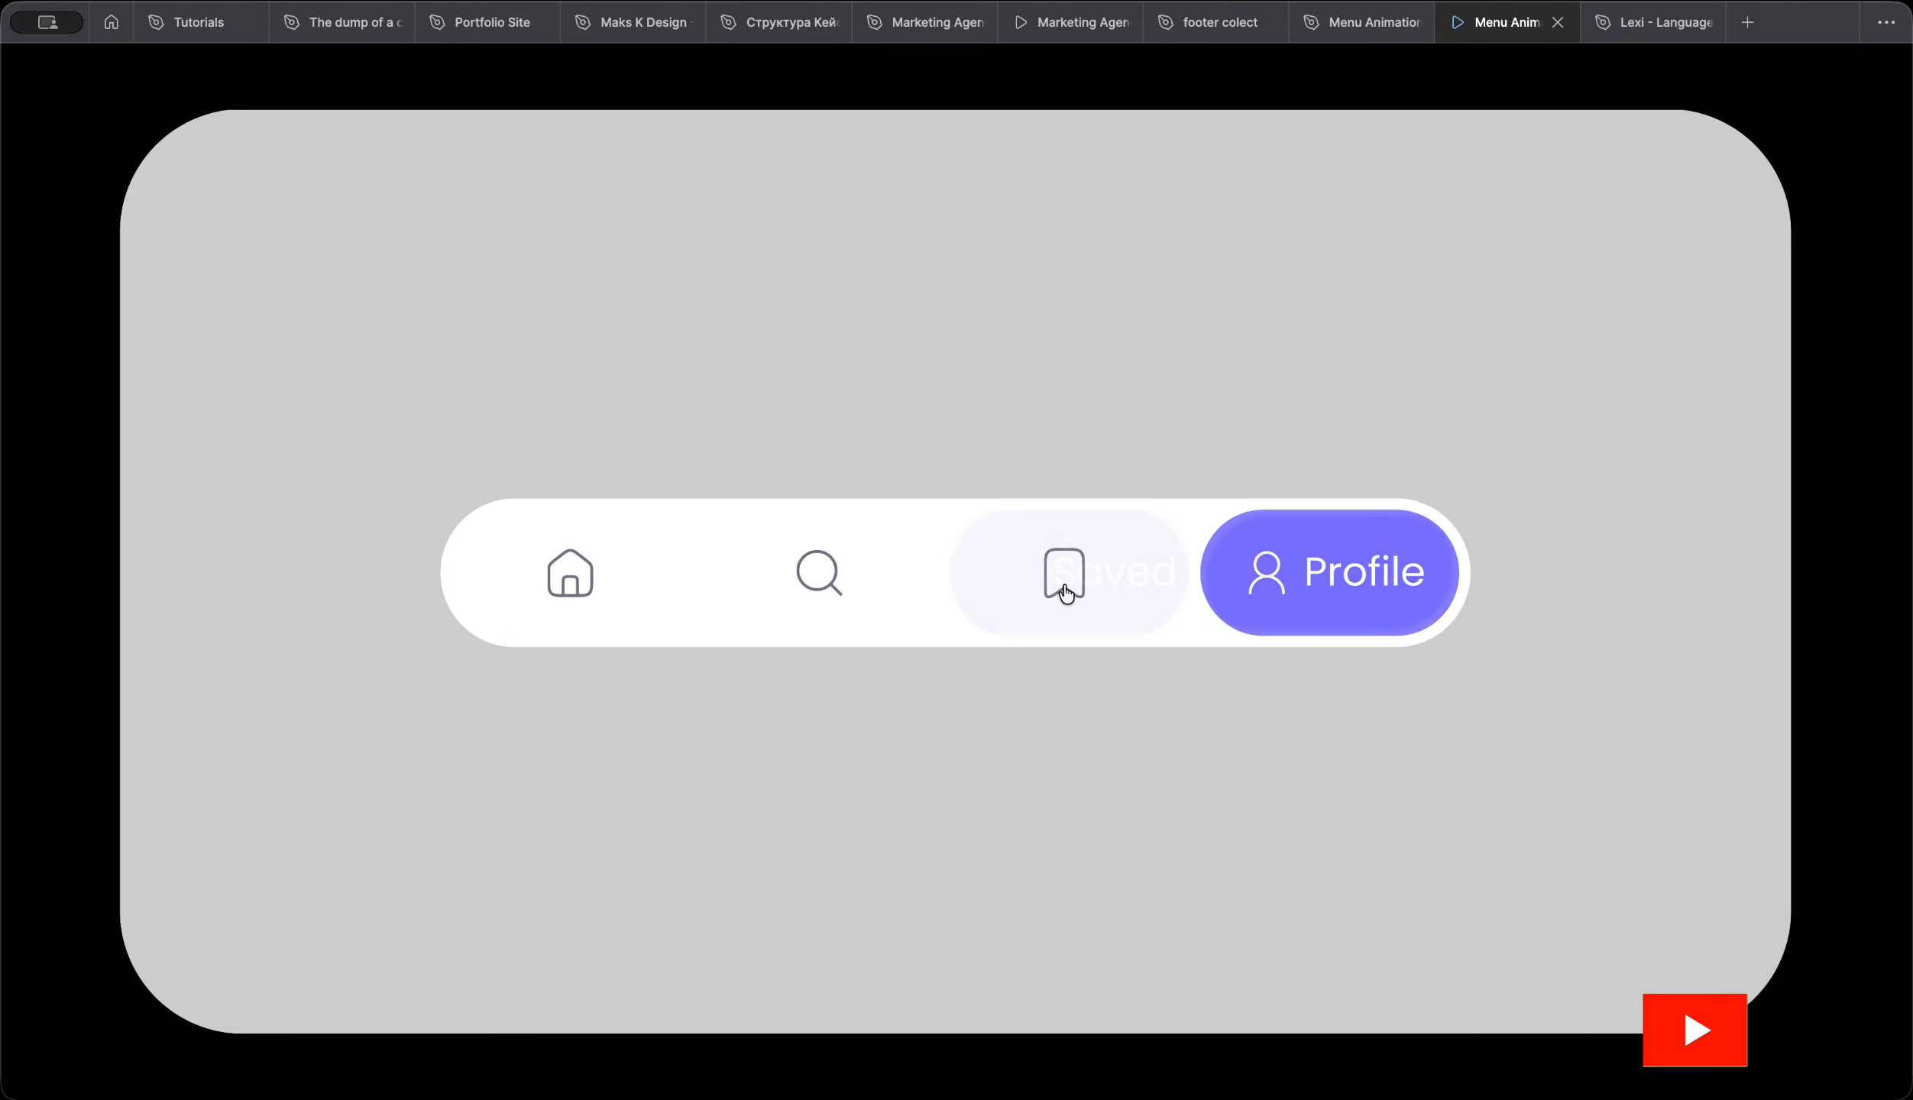
left_click(863, 594)
left_click(570, 586)
left_click(760, 610)
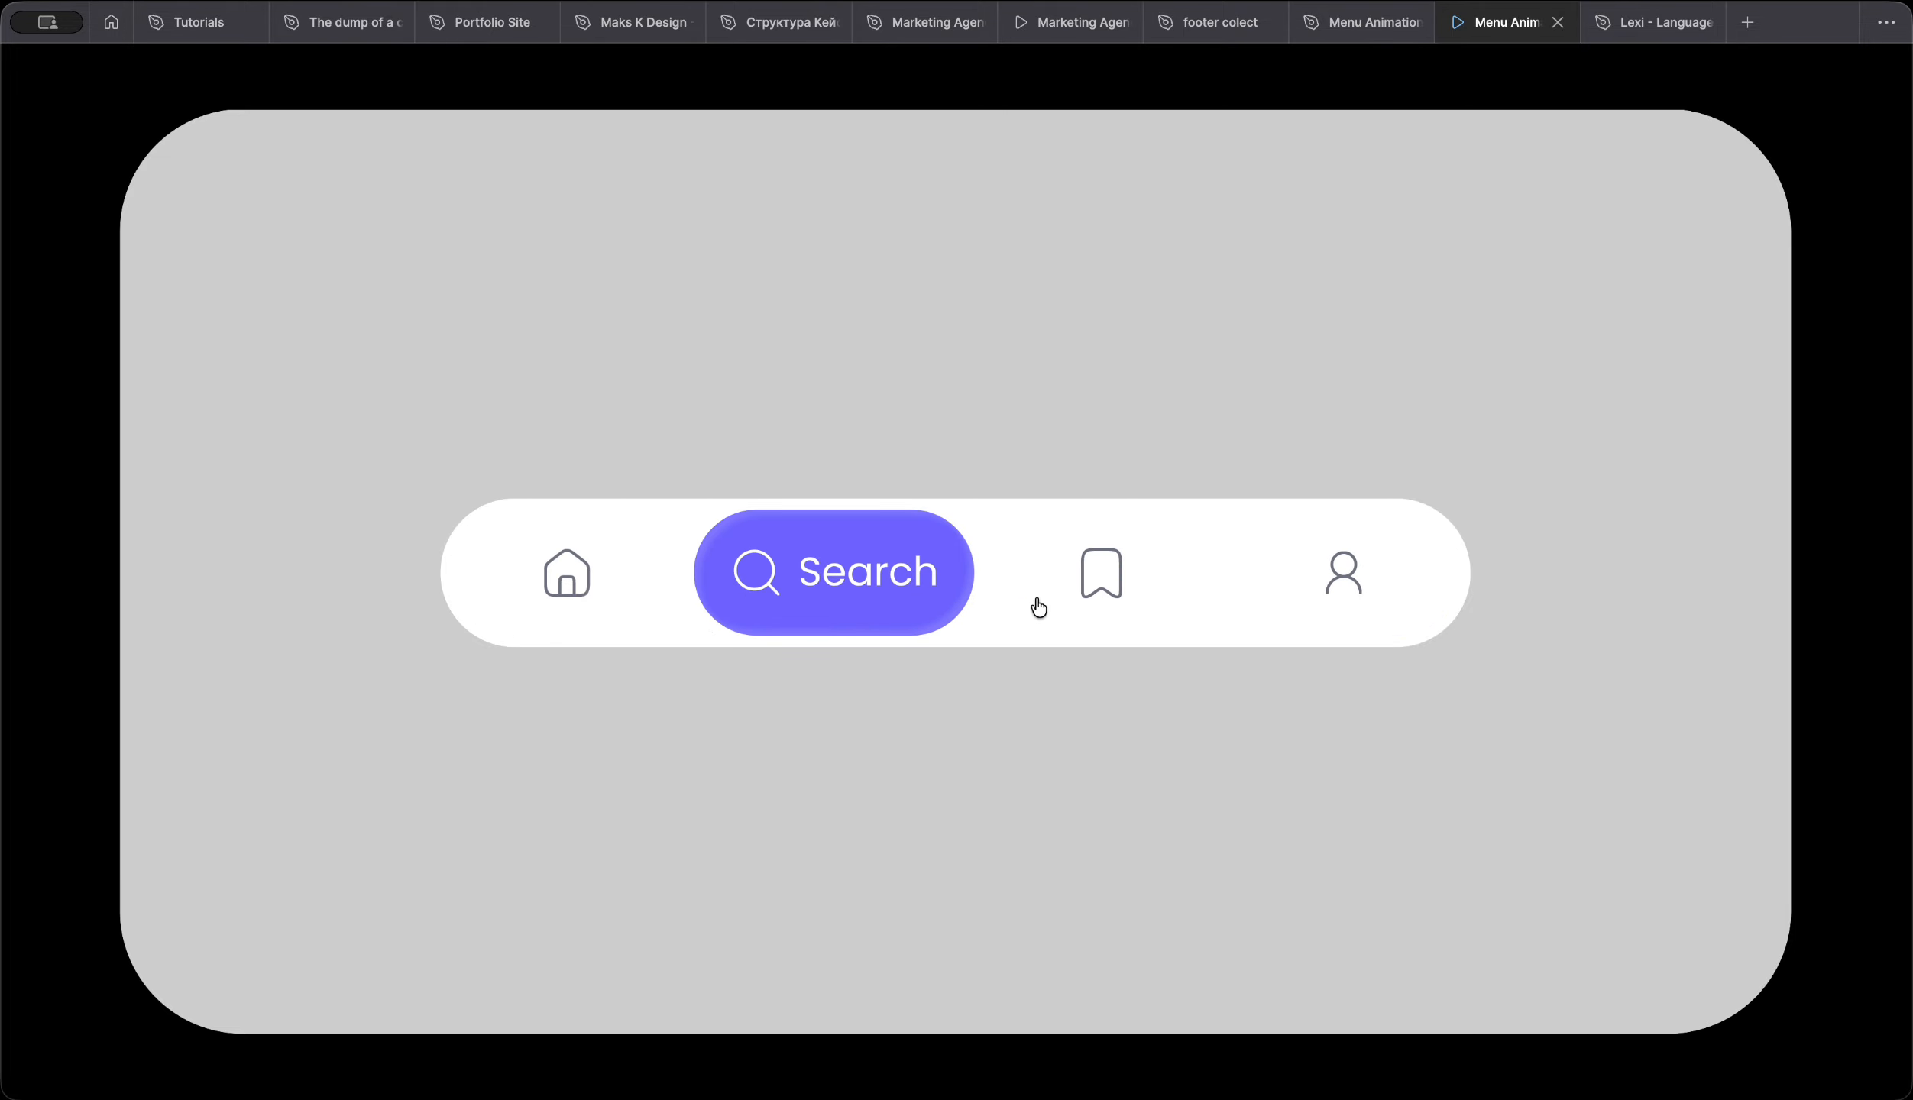
left_click(1123, 596)
left_click(1359, 592)
left_click(1093, 579)
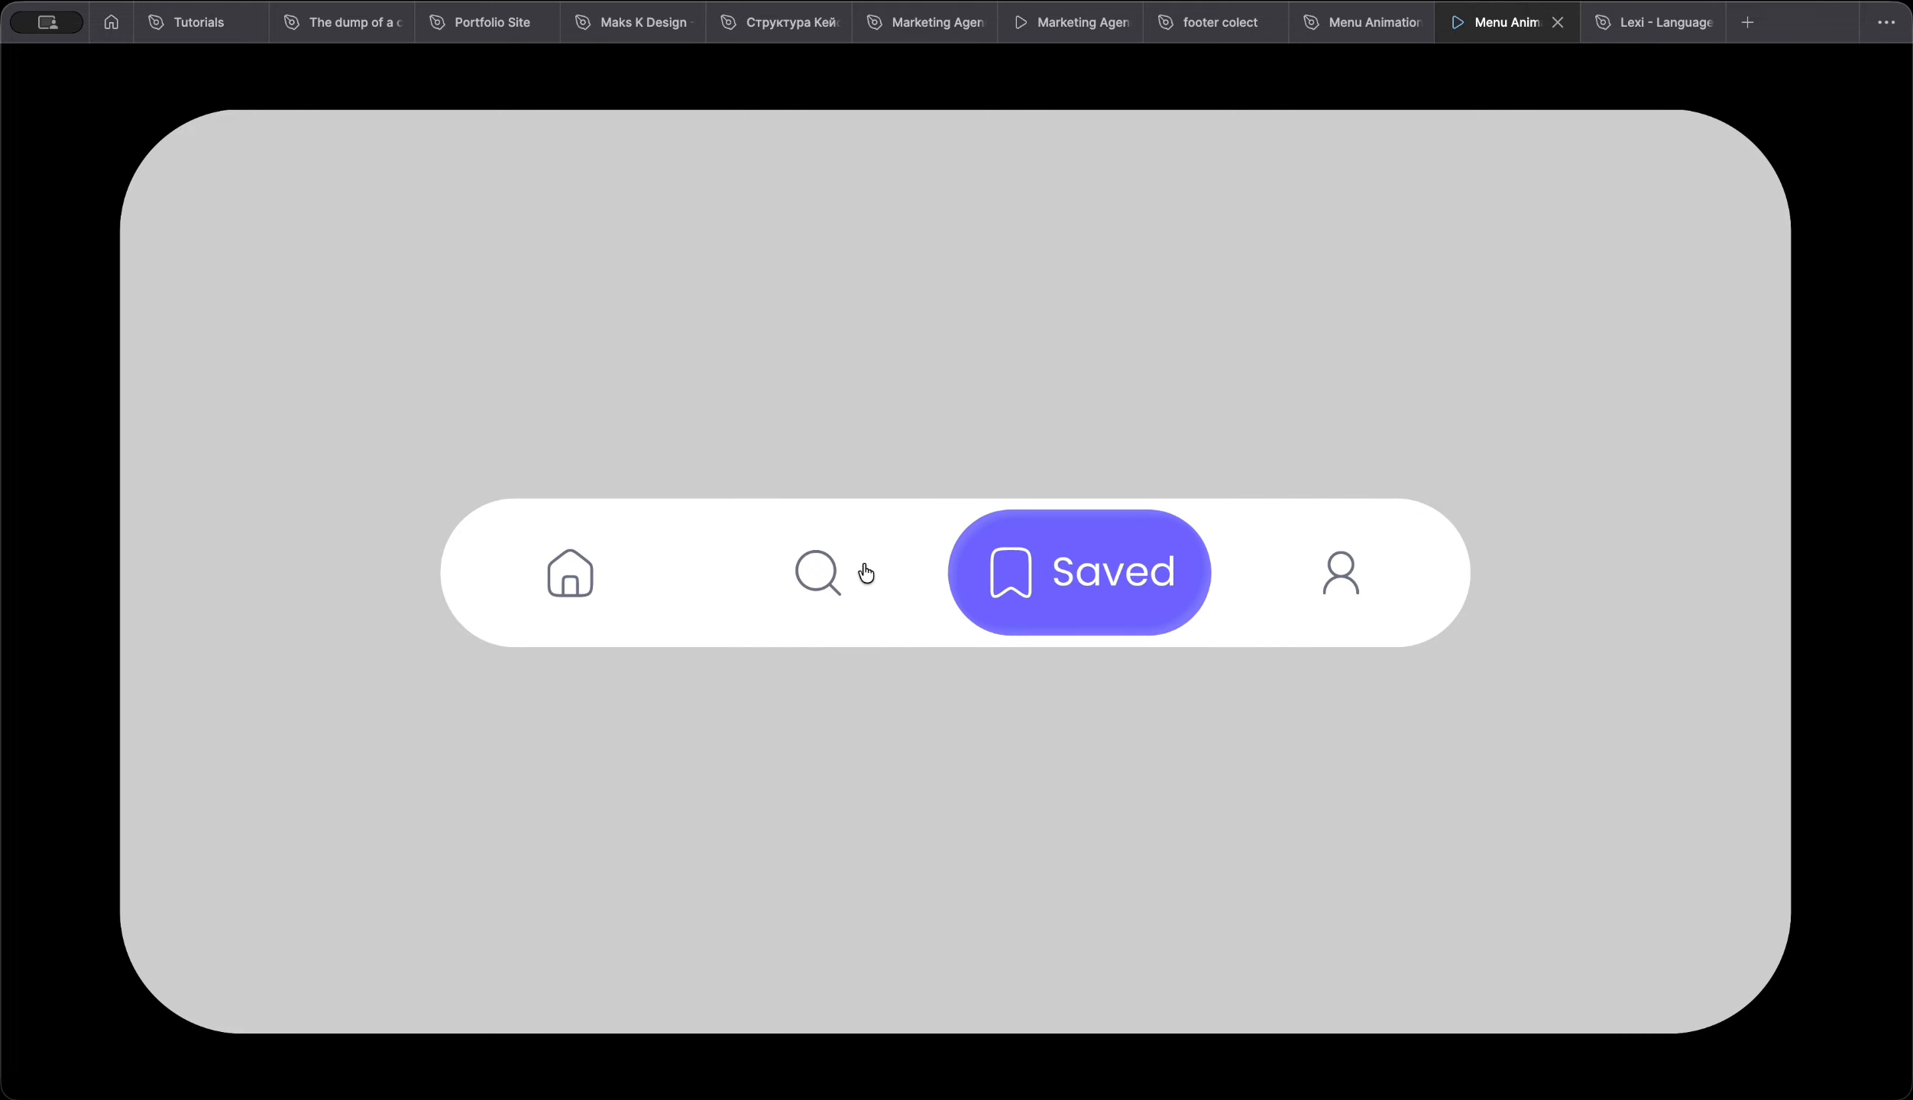
left_click(848, 574)
left_click(555, 582)
left_click(811, 585)
left_click(1075, 555)
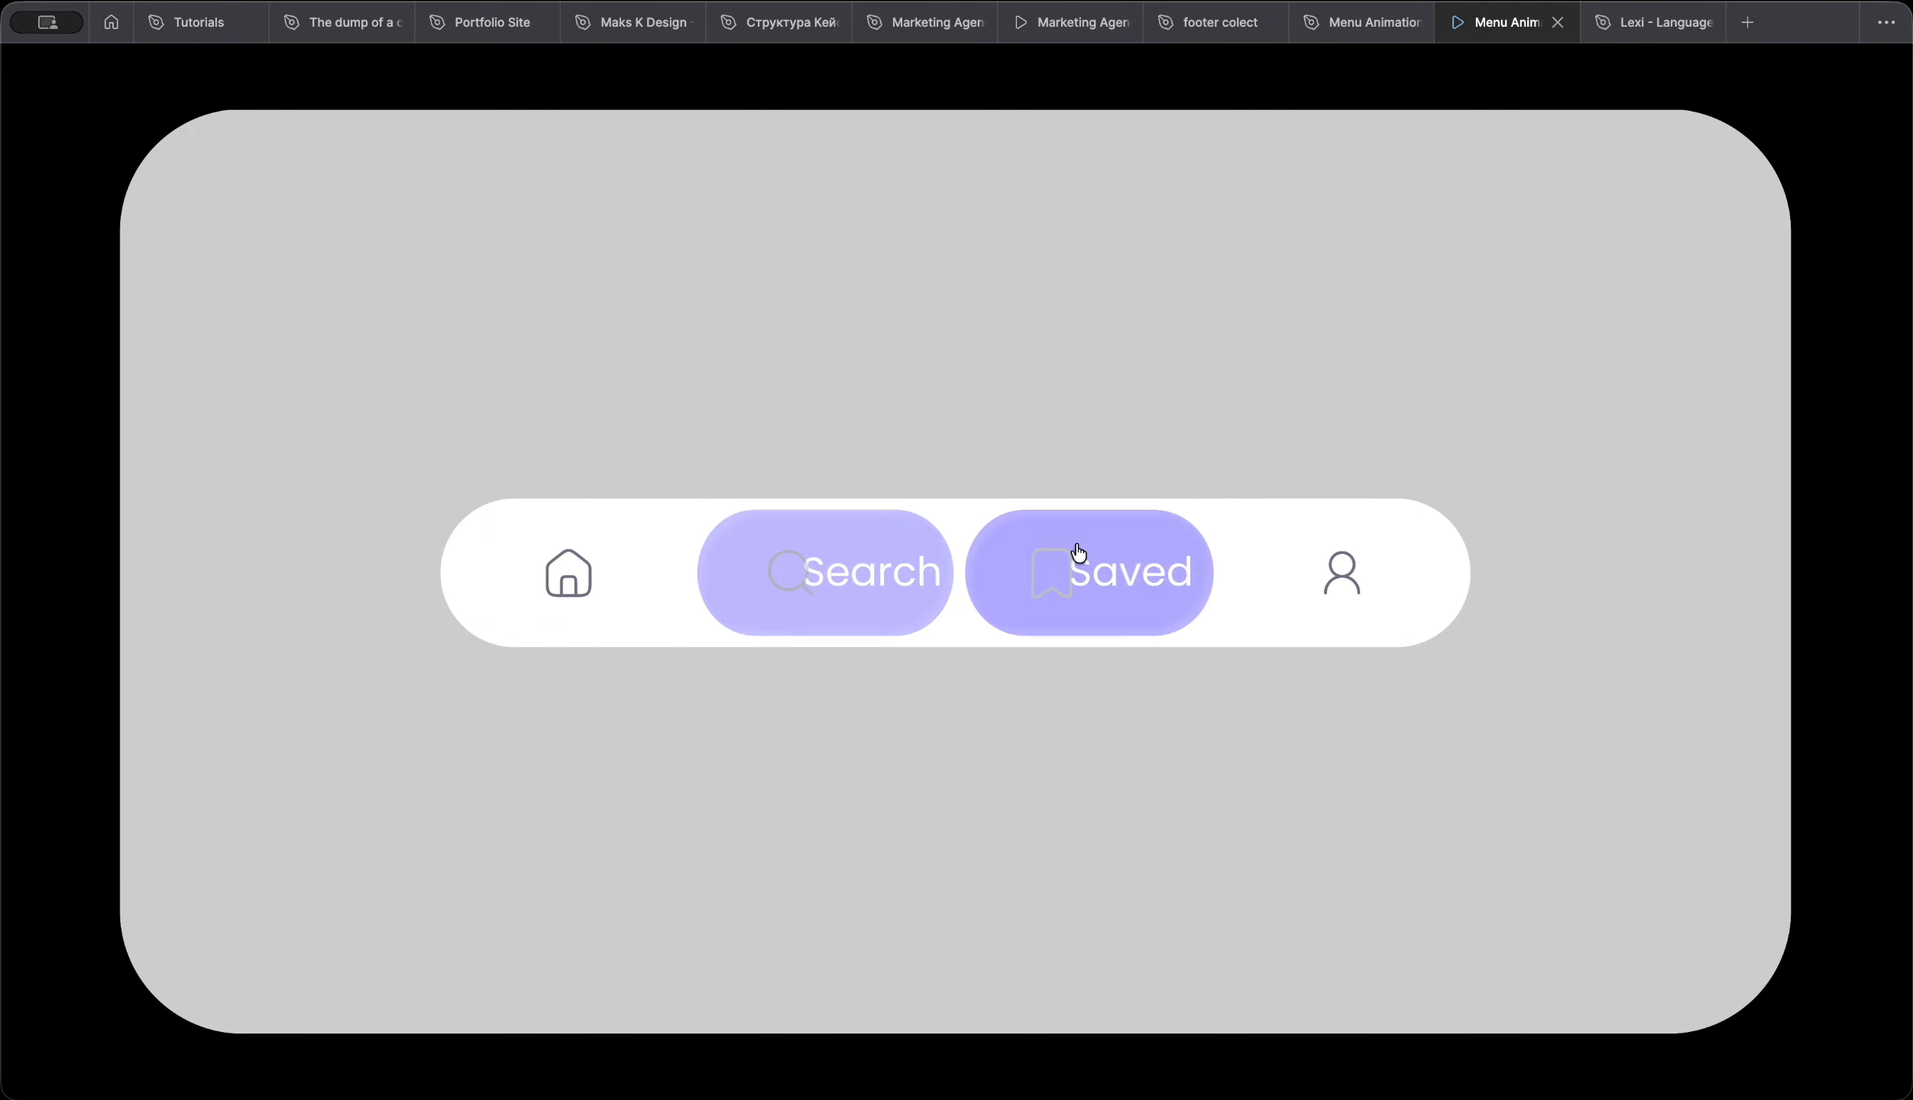
left_click(1400, 548)
left_click(1005, 562)
left_click(775, 569)
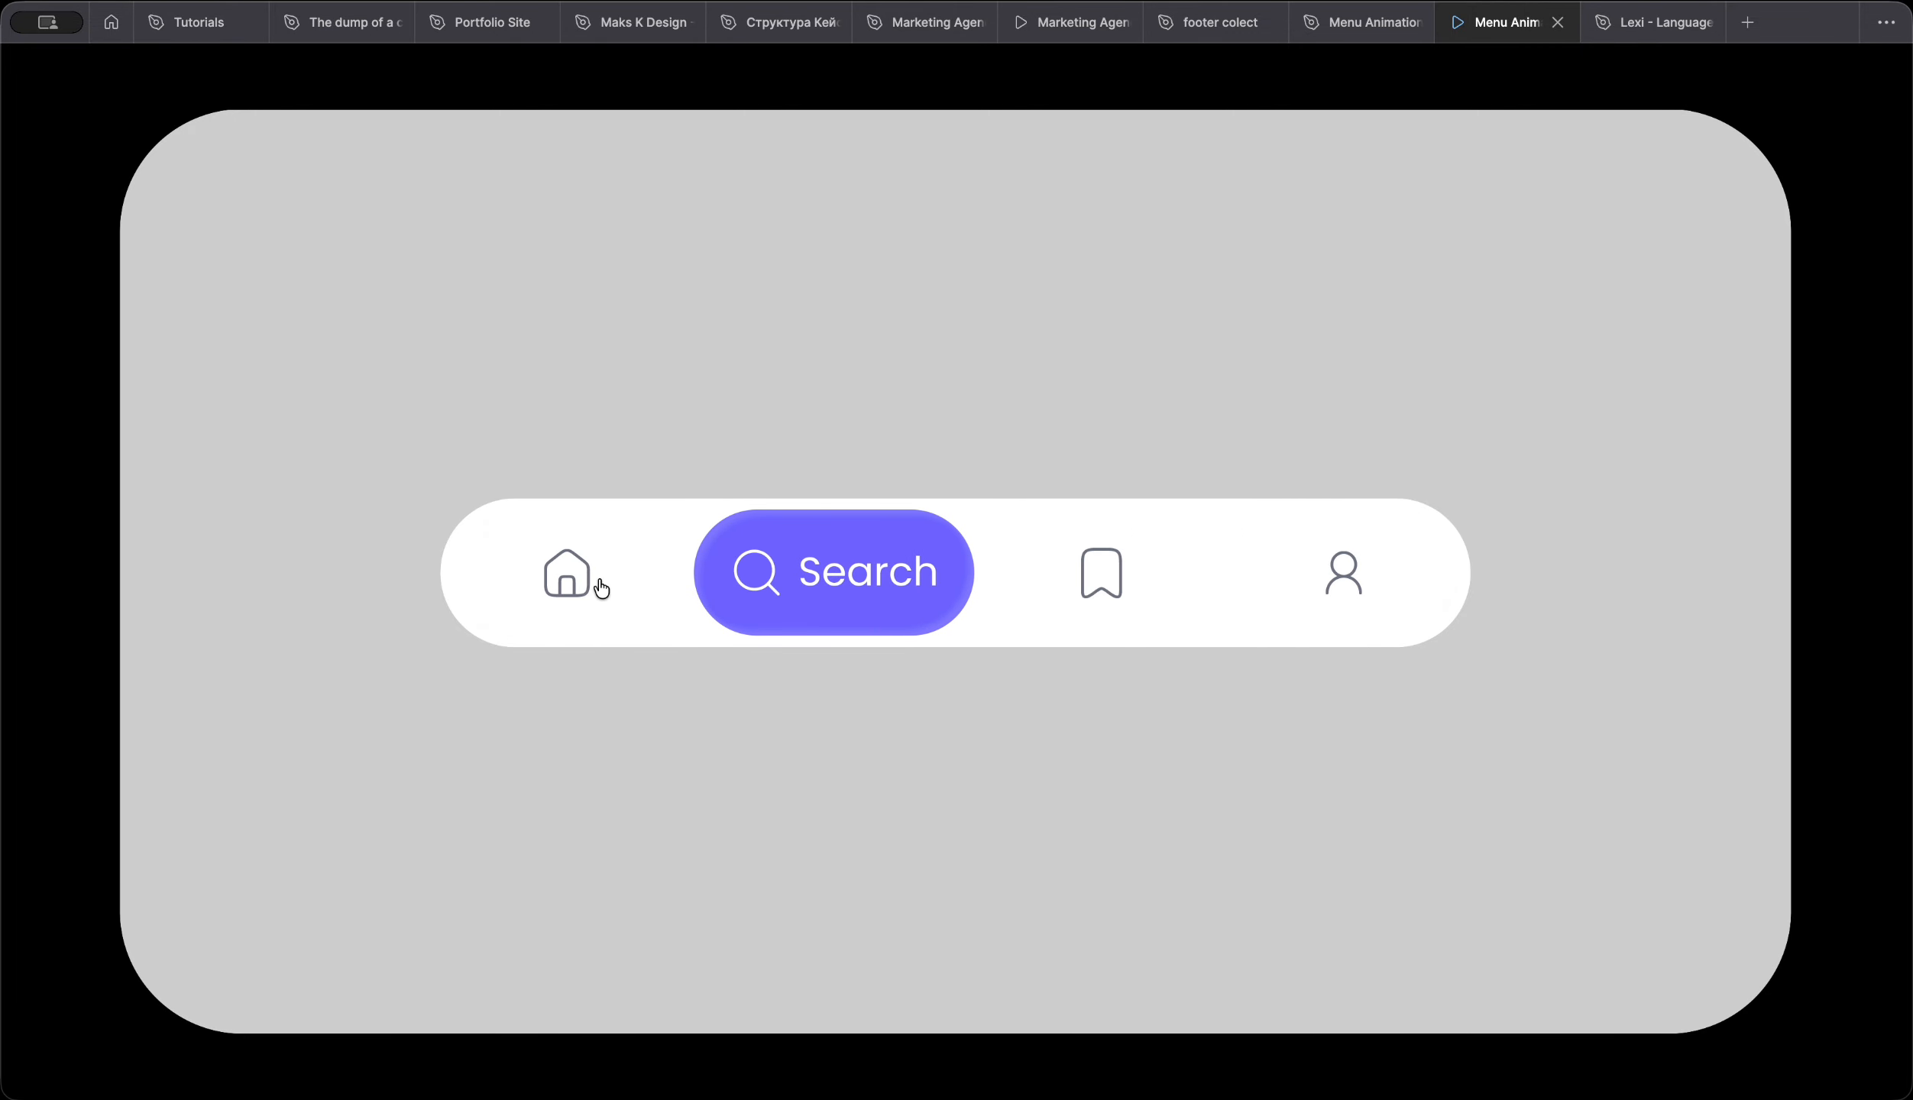